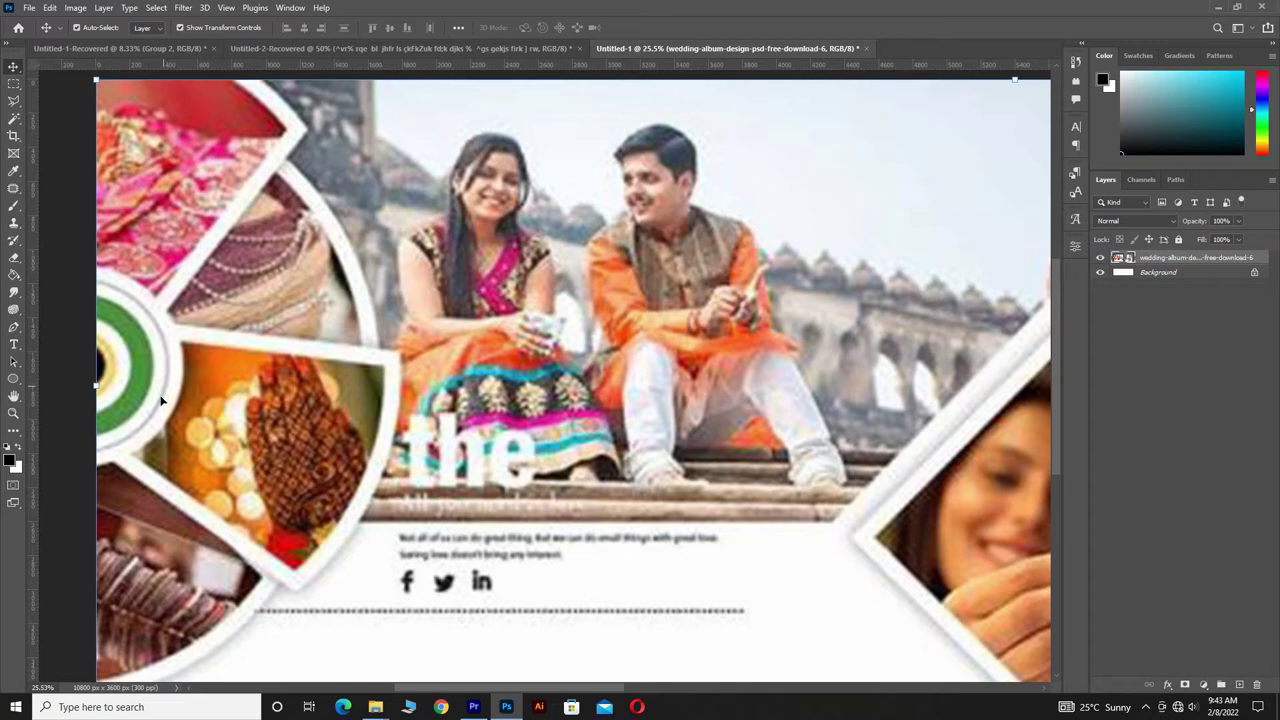
Step: Draw a black-filled ellipse about 293 by 295 px with a 40 px yellow stroke over the reference's black centre at the canvas edge
left_click_drag(160, 400, 537, 396)
scroll(480, 343, "up", 3)
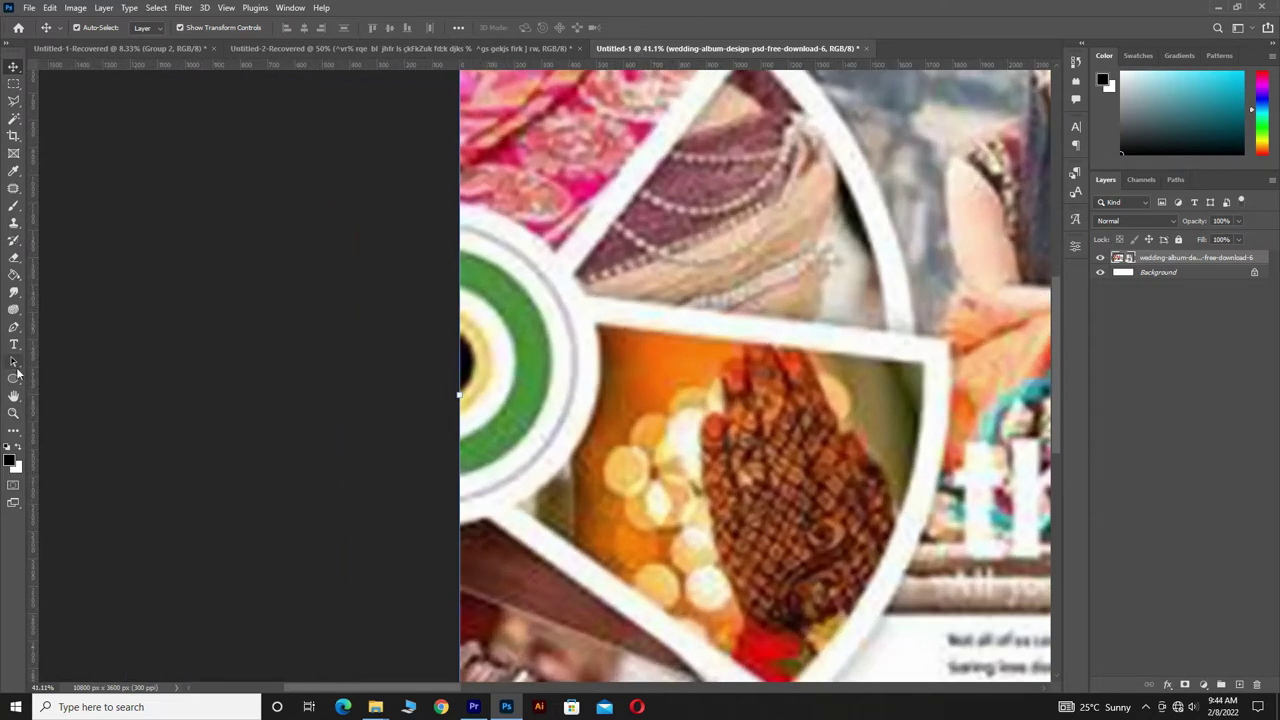
left_click(14, 382)
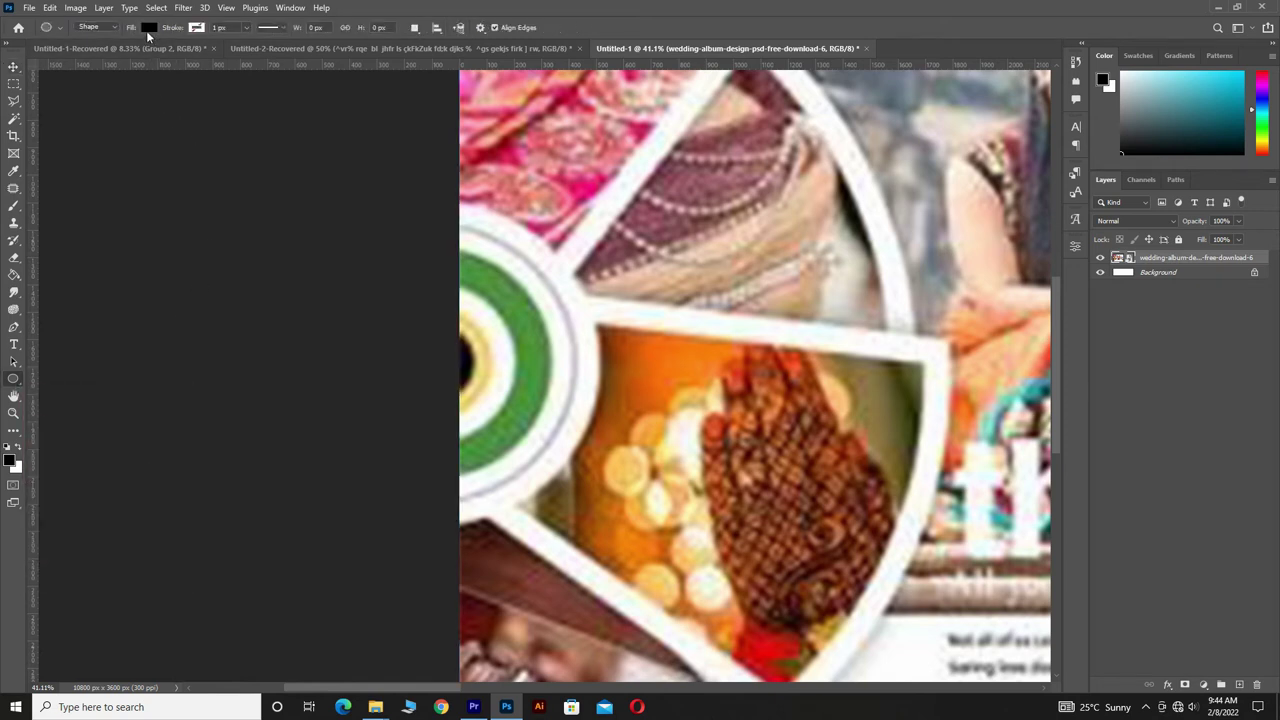
left_click(148, 30)
left_click(149, 98)
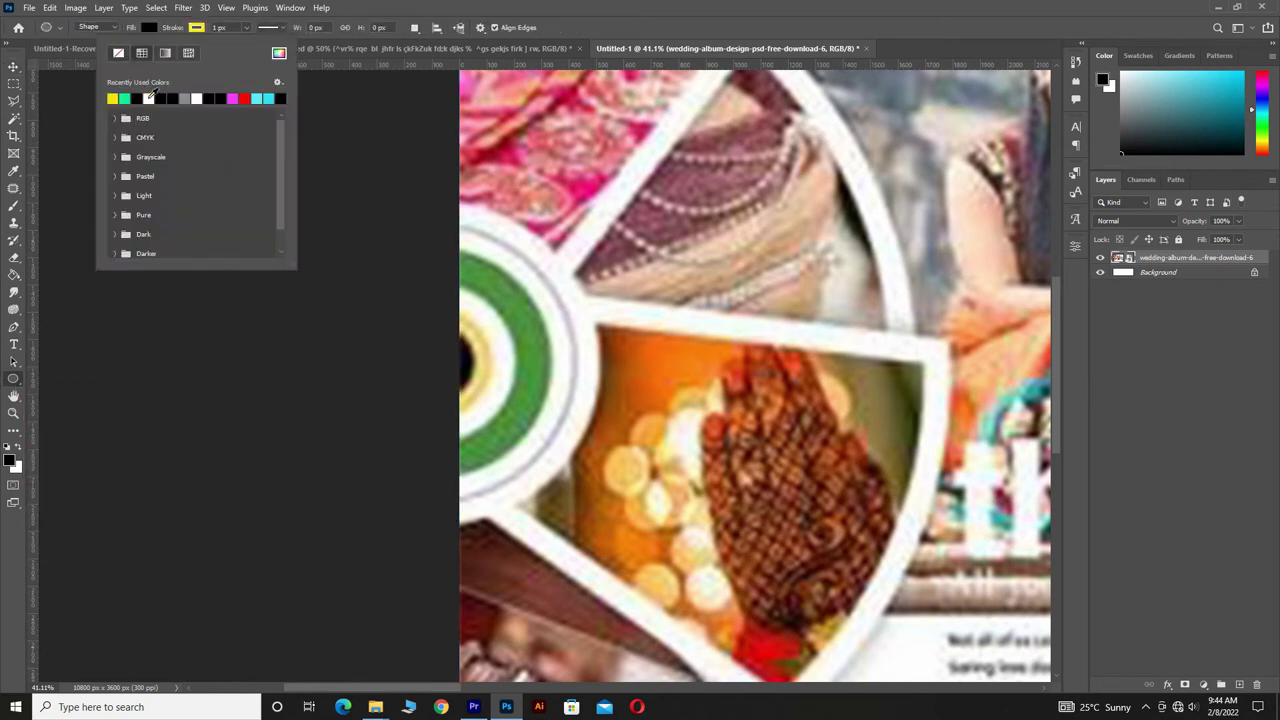
left_click(216, 27)
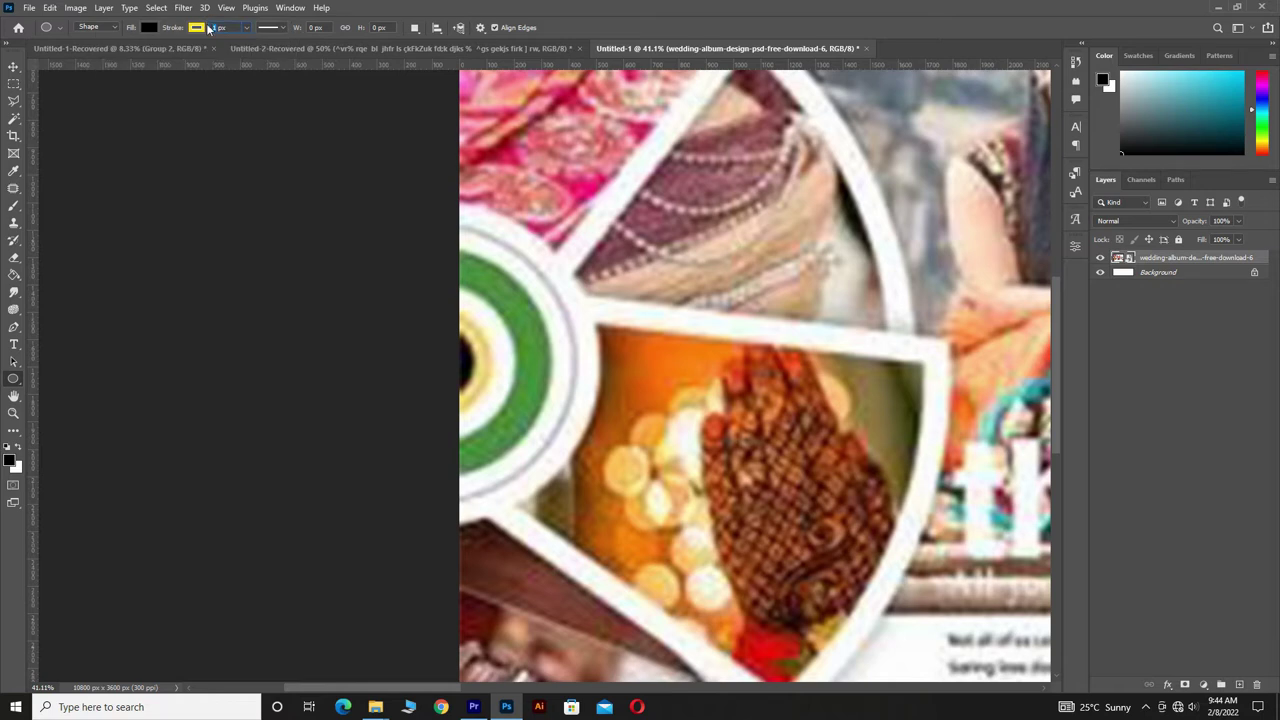
type("40")
mouse_move(429, 324)
left_mouse_down()
mouse_move(464, 386)
mouse_move(508, 402)
left_mouse_up()
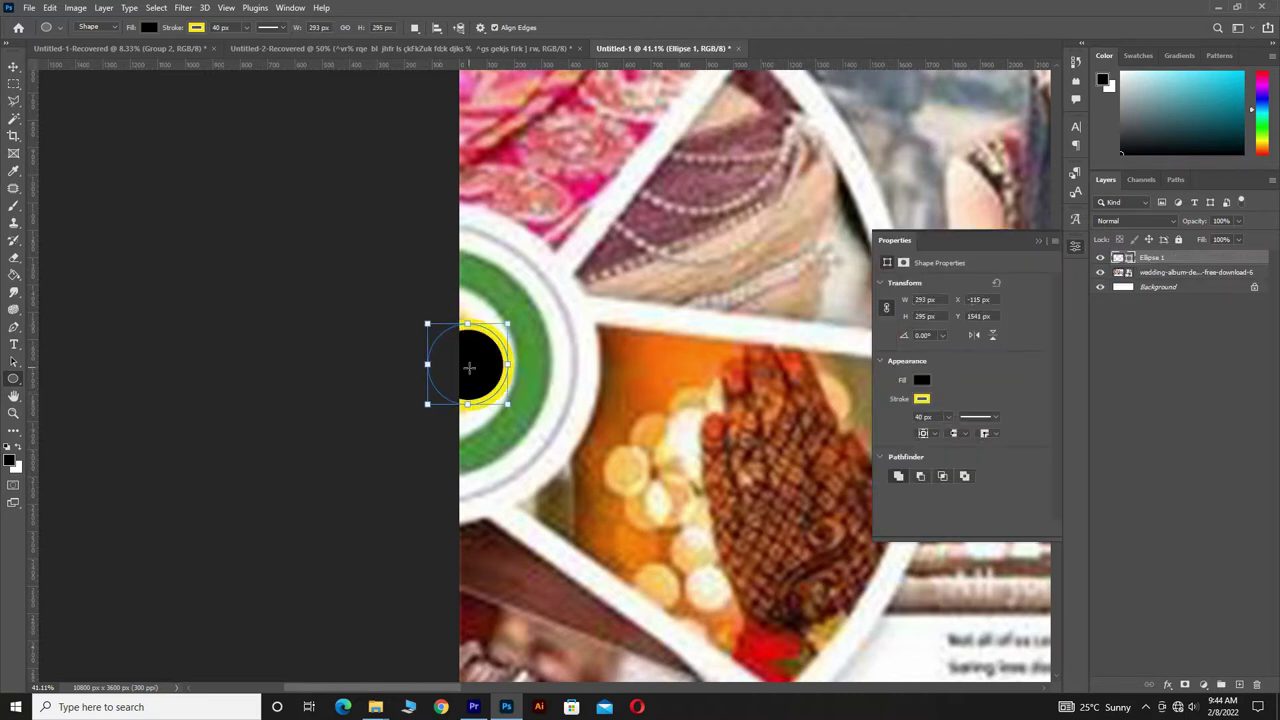
Step: Move the black ellipse over the reference's black centre and scale it to about 114%
left_click(14, 66)
left_click_drag(485, 349, 449, 311)
left_click_drag(448, 410, 448, 414)
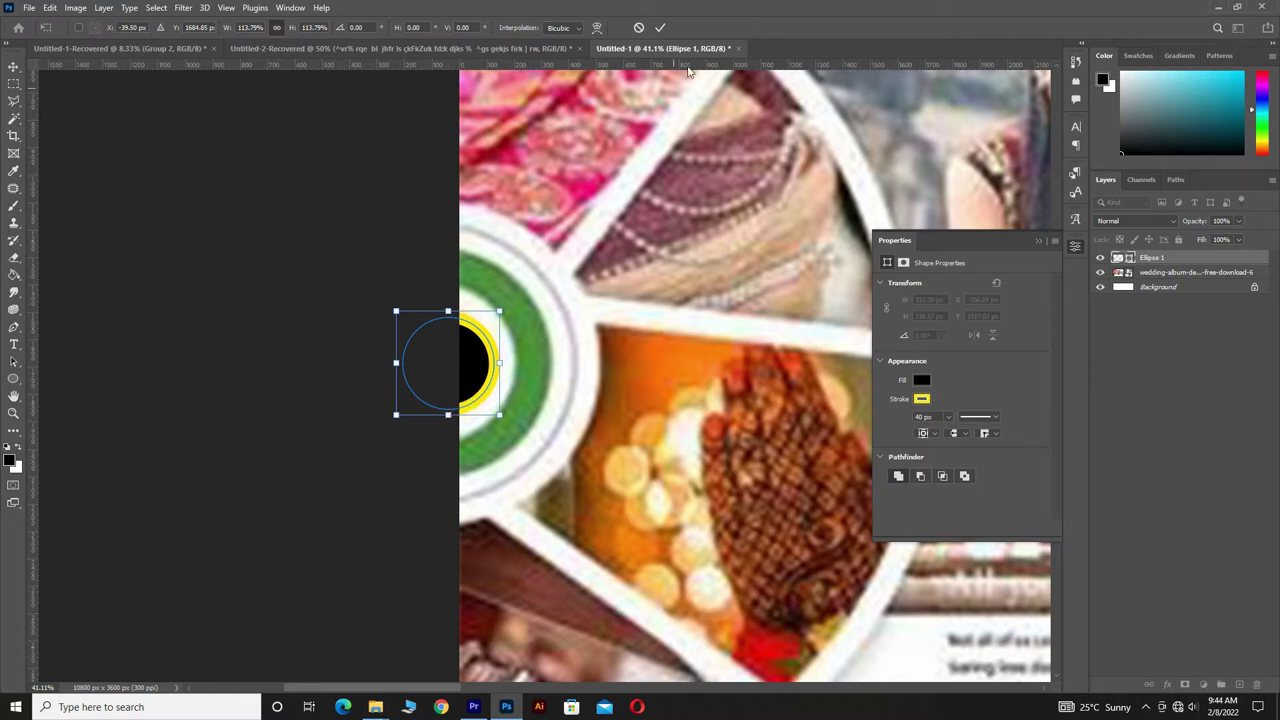
left_click(660, 27)
left_click(262, 311)
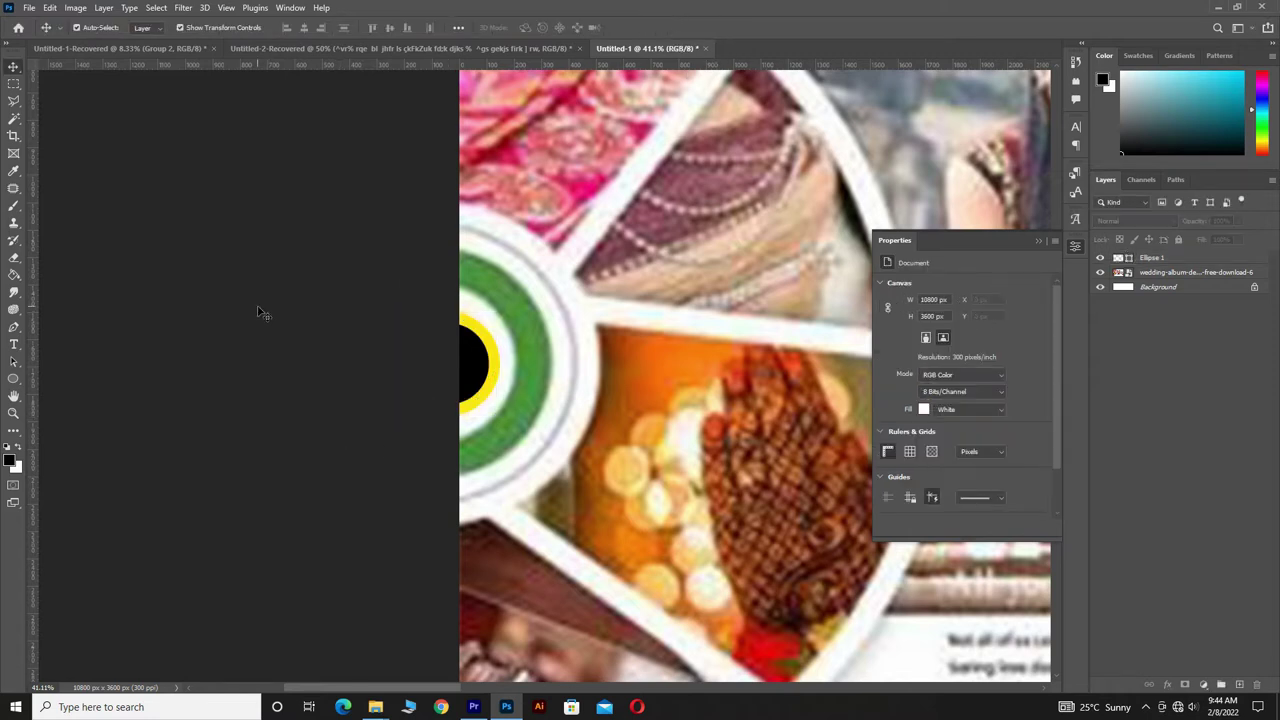
Step: Duplicate the Ellipse 1 layer and place the copy beneath the original
left_click(1218, 262)
right_click(1220, 258)
left_click(1195, 190)
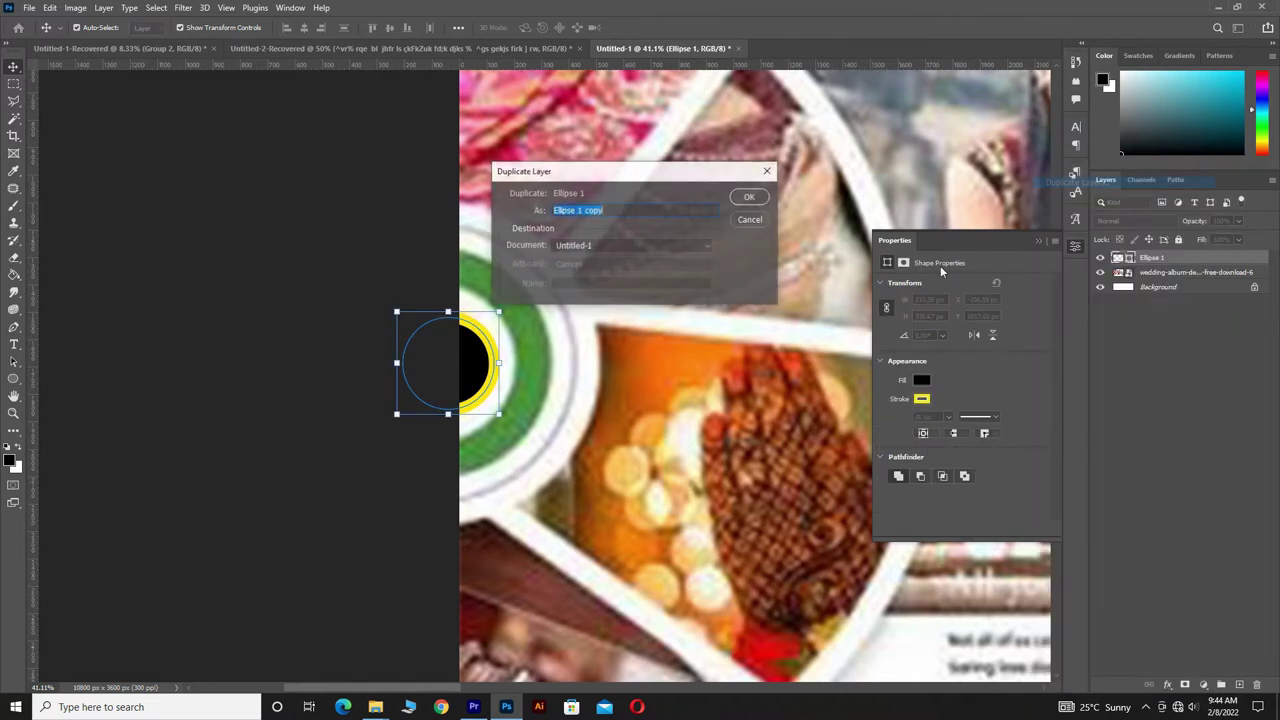
left_click(748, 197)
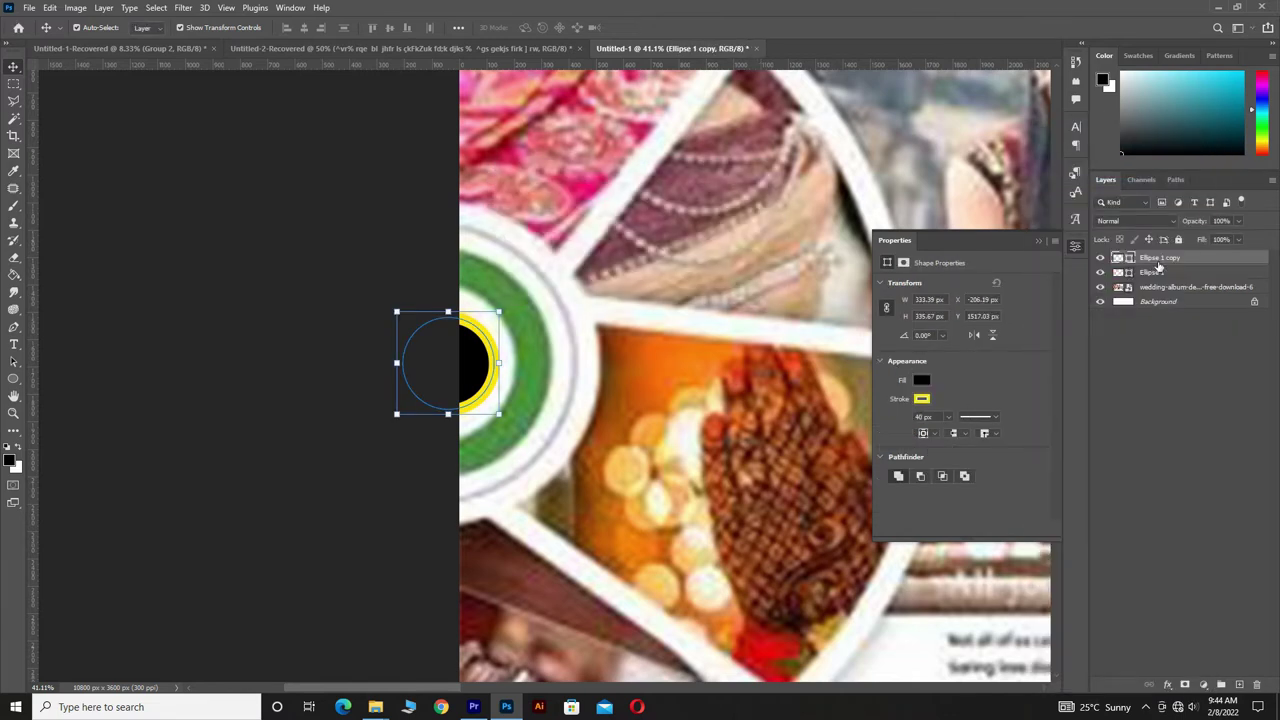
left_click_drag(1158, 265, 1138, 293)
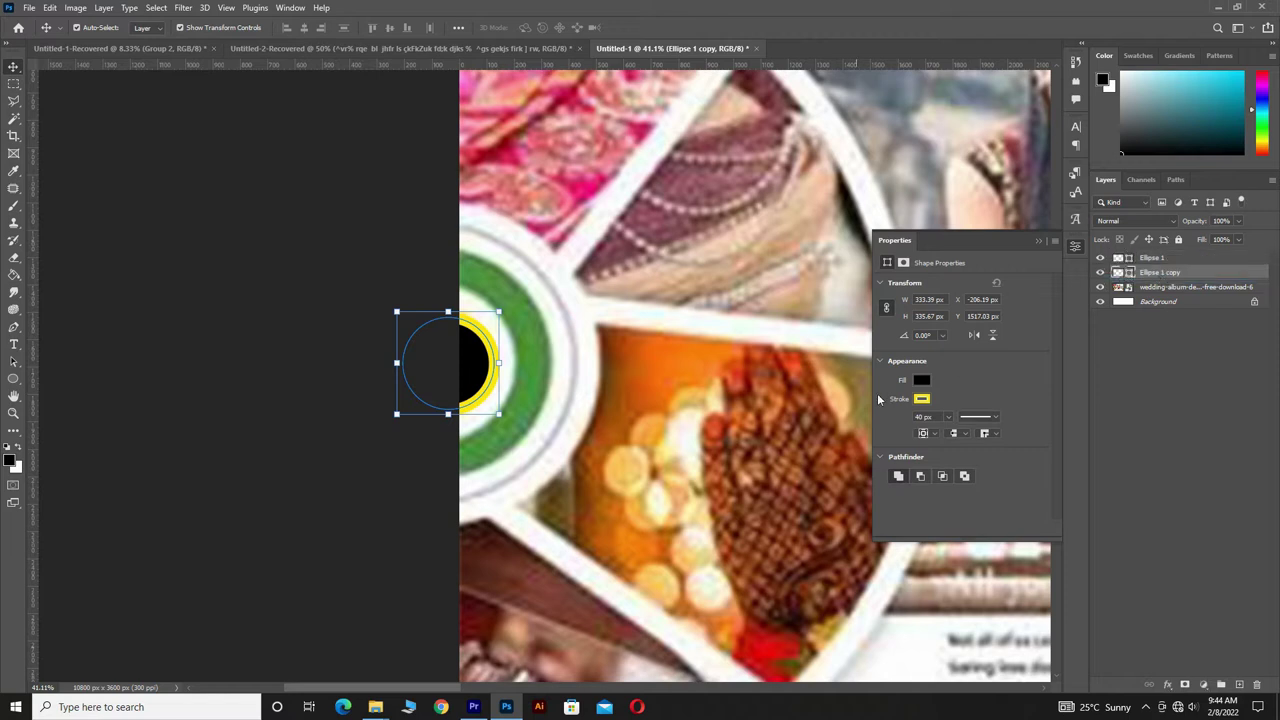
Step: Set both the stroke and the fill of Ellipse 1 copy to white
left_click(921, 399)
left_click(926, 469)
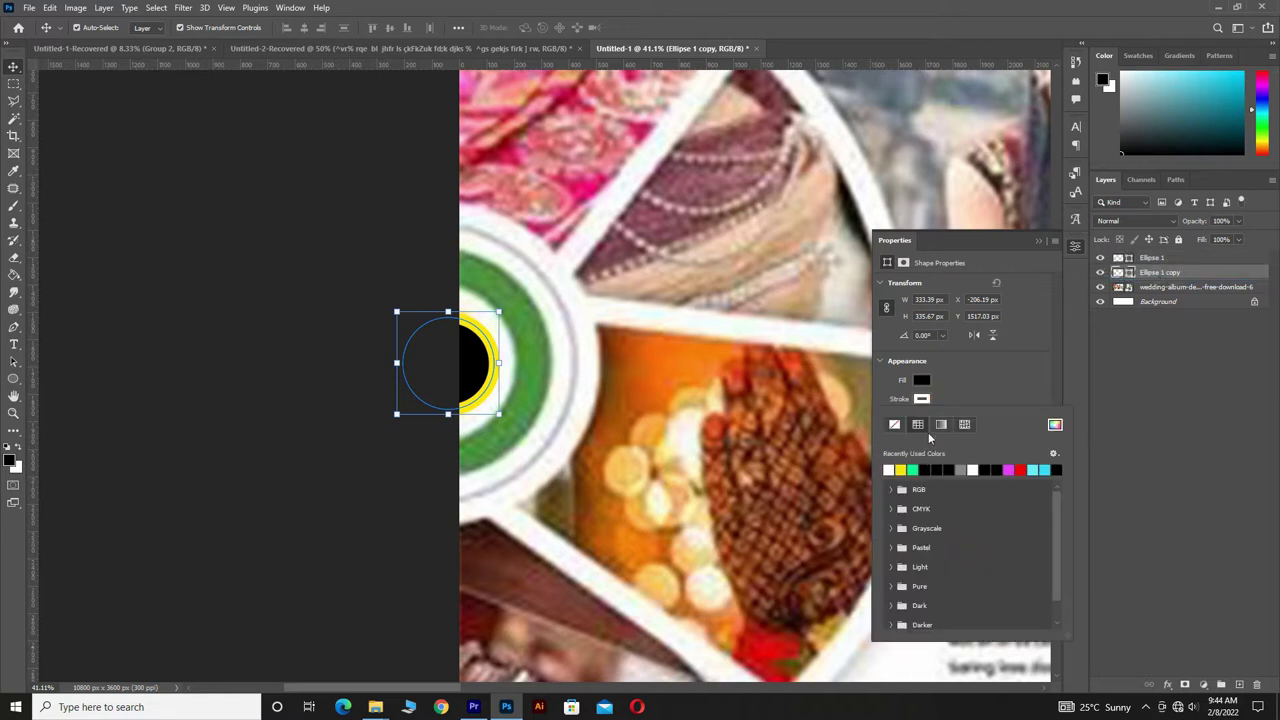
left_click(888, 451)
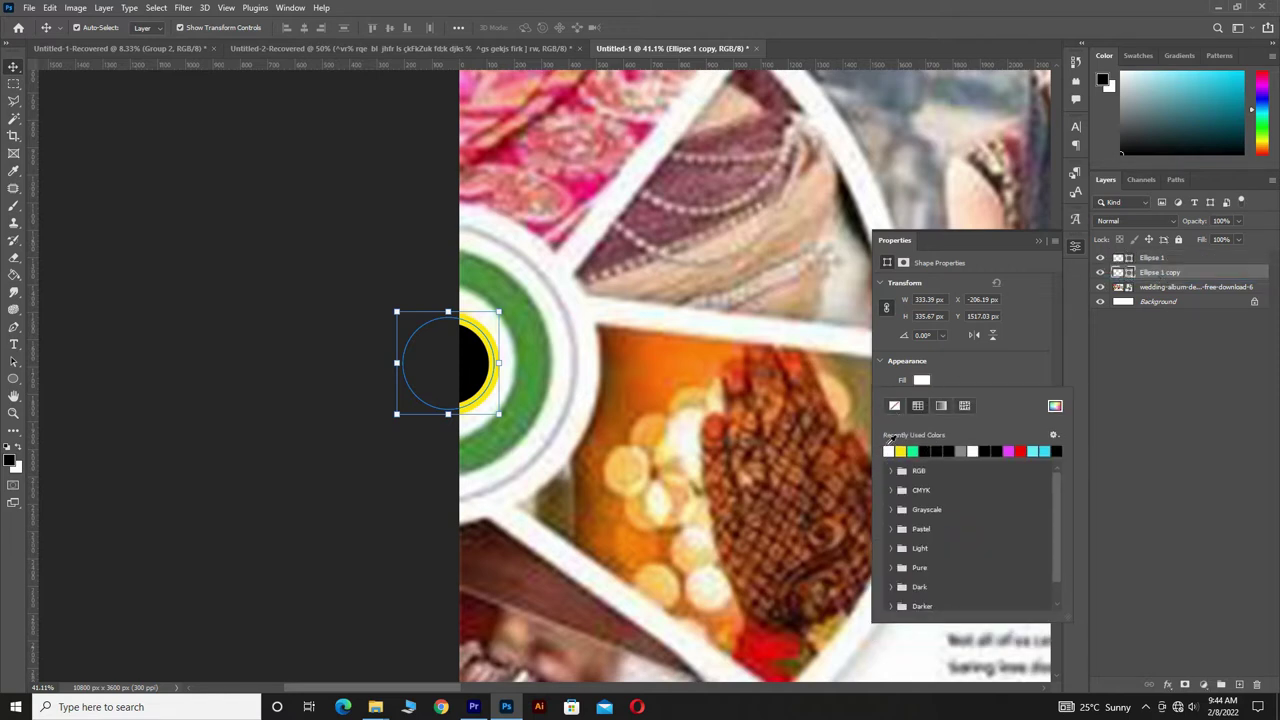
Step: Scale the white Ellipse 1 copy to about 164% so it reaches the inner edge of the reference's green ring
left_click(503, 363)
left_click_drag(503, 363, 520, 363)
left_click_drag(397, 362, 352, 362)
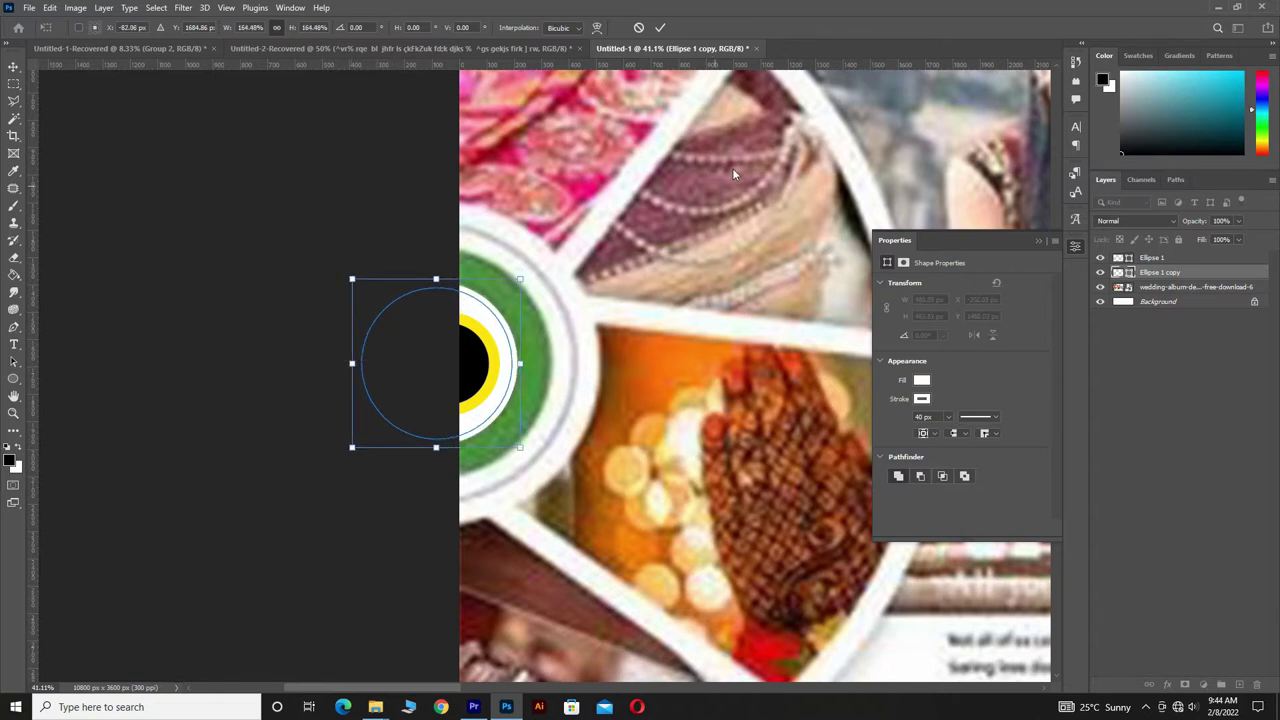
left_click(660, 27)
Step: Enlarge the black-and-yellow Ellipse 1 to about 122%, extending it outward past the canvas edge
left_click(1166, 258)
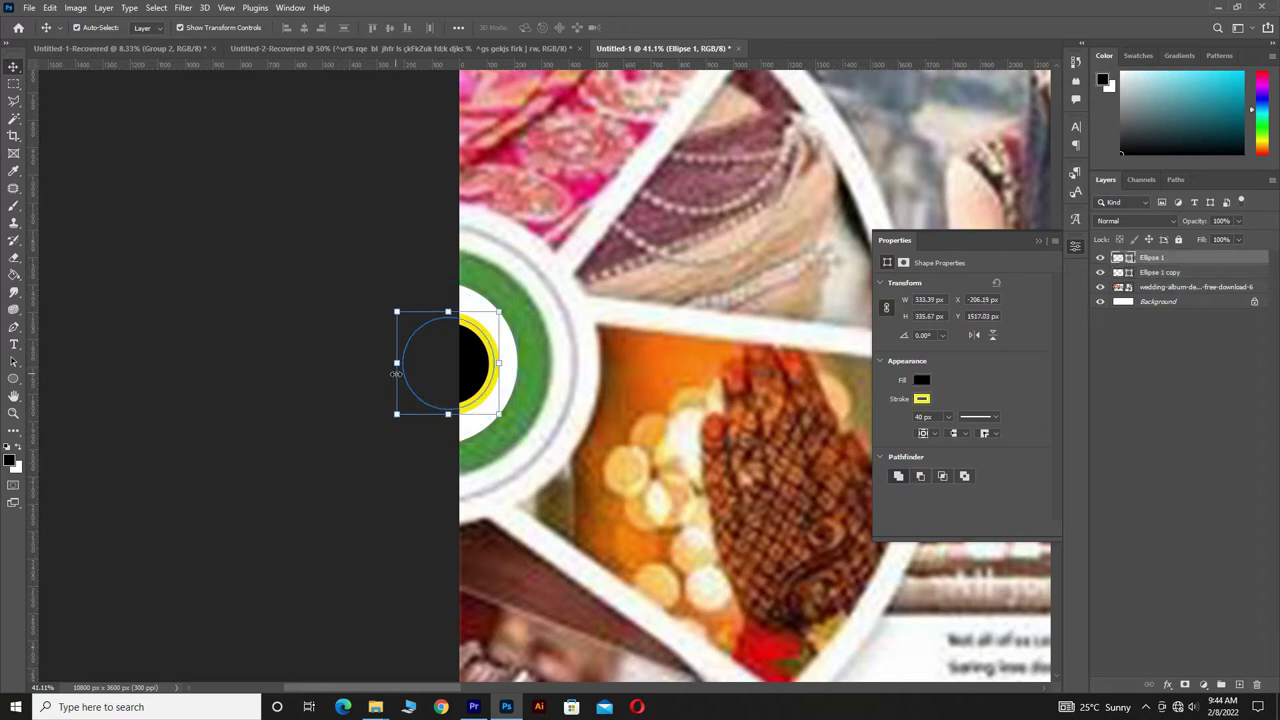
mouse_move(396, 373)
left_mouse_down()
mouse_move(363, 368)
mouse_move(378, 366)
left_mouse_up()
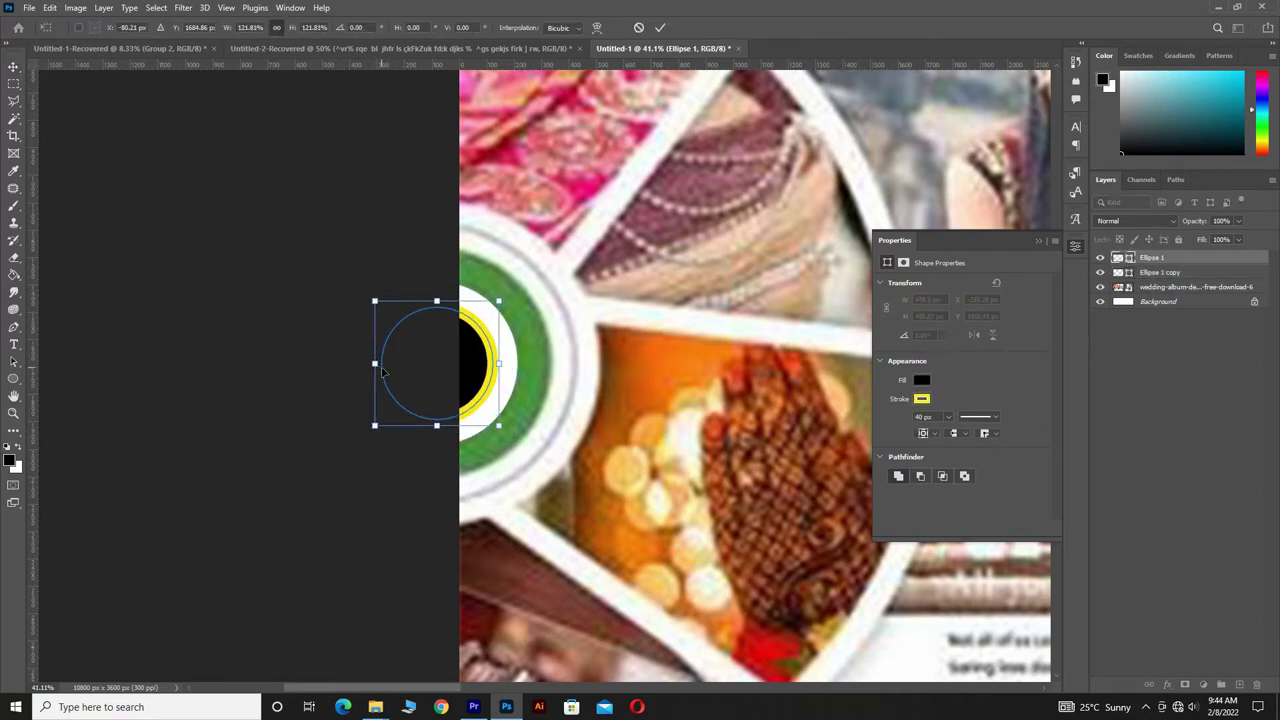
left_click(660, 27)
left_click(343, 220)
Step: Duplicate the white Ellipse 1 copy layer and place the duplicate beneath it
left_click(1163, 274)
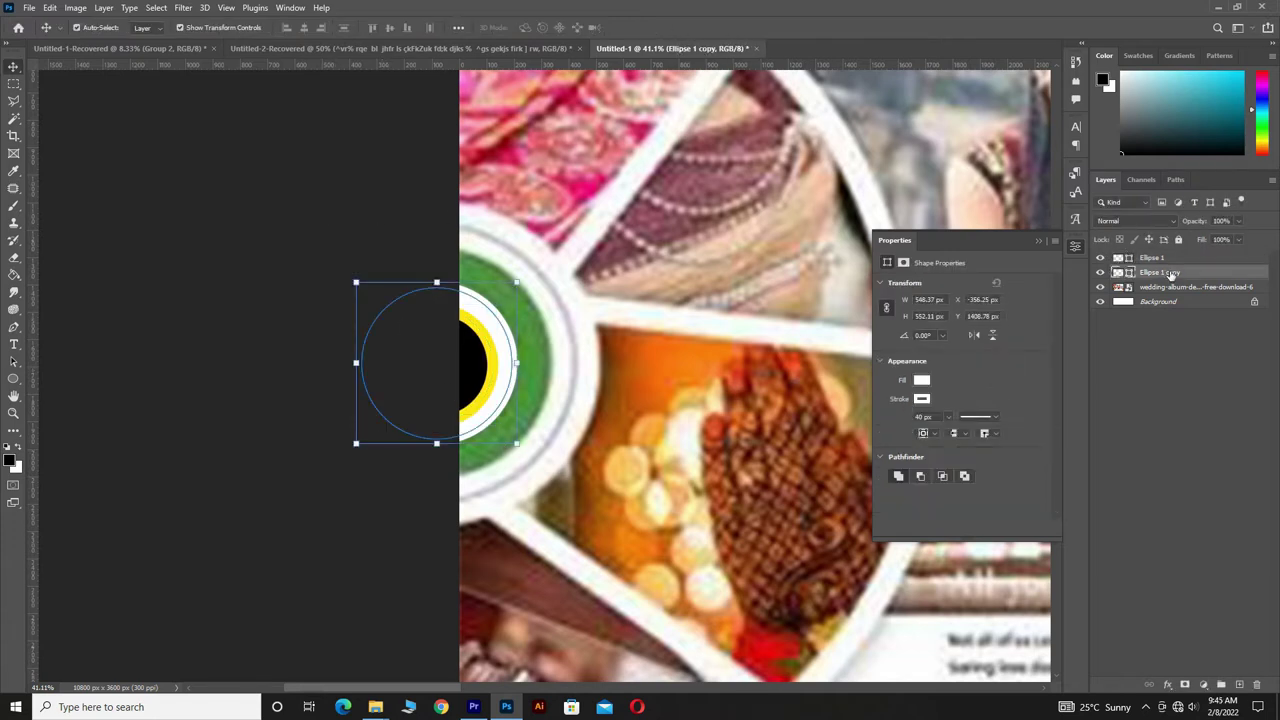
right_click(1163, 273)
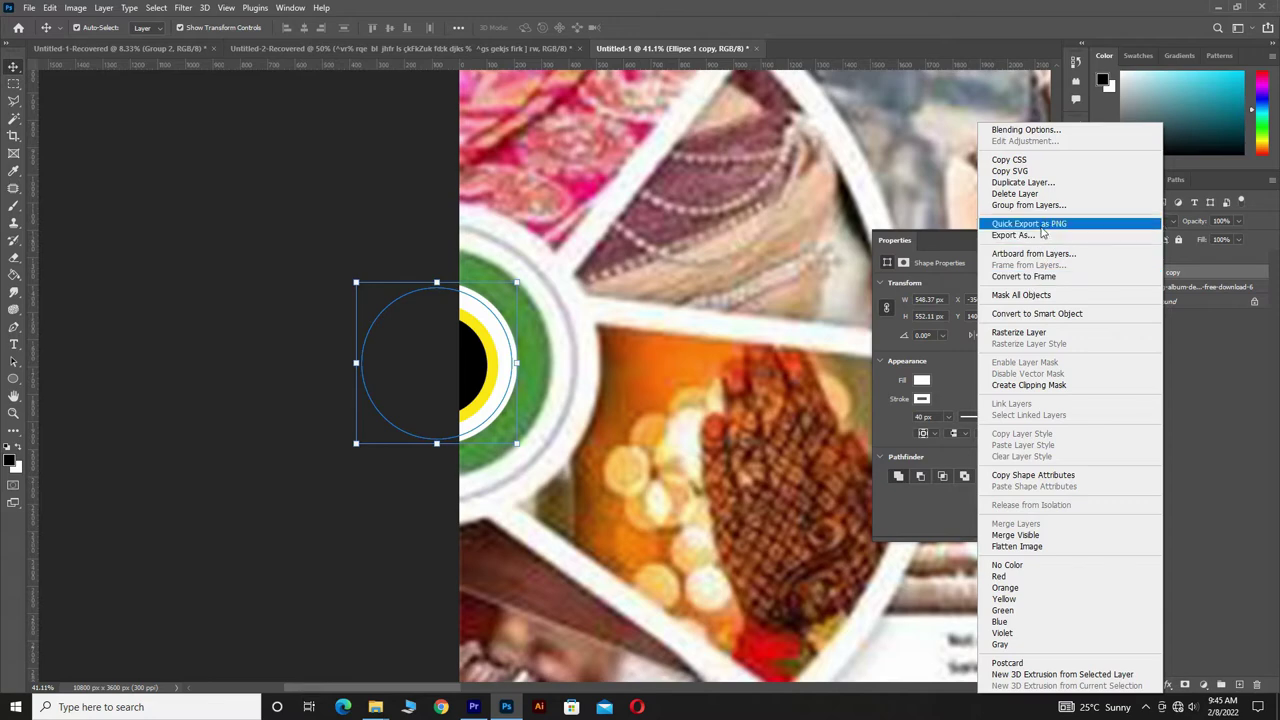
left_click(1036, 183)
left_click(750, 199)
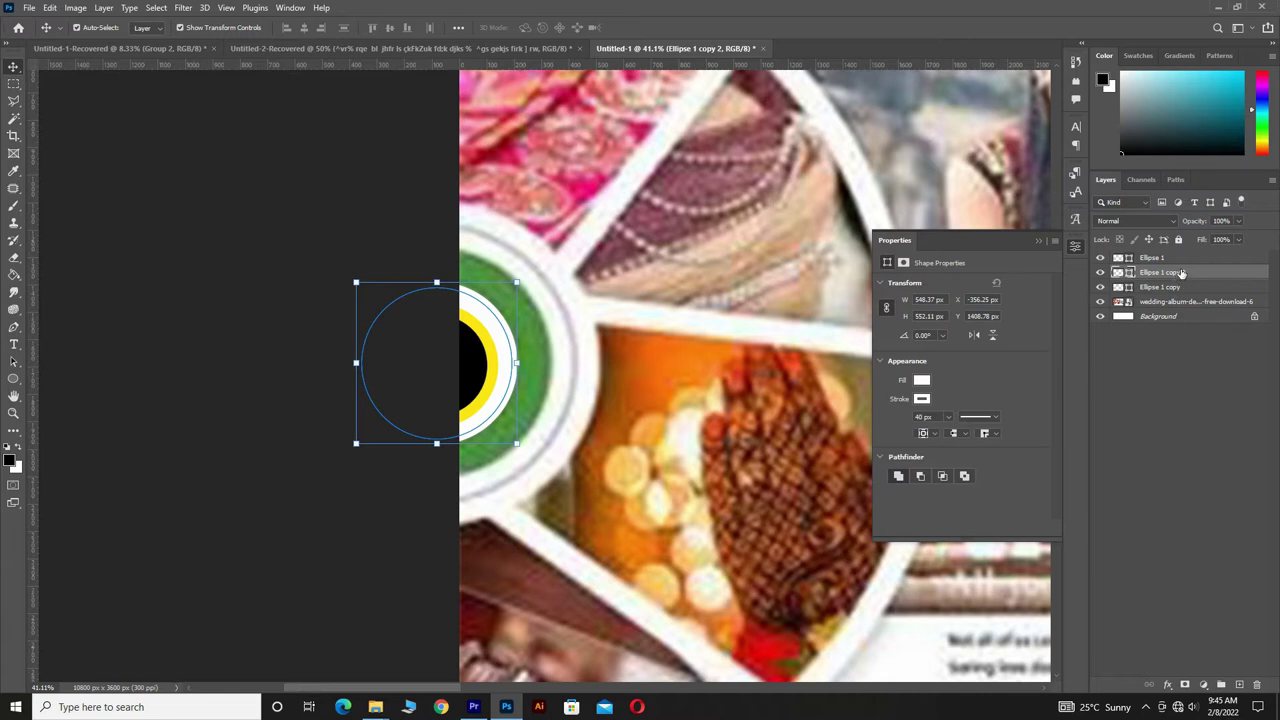
left_click_drag(1182, 273, 1190, 294)
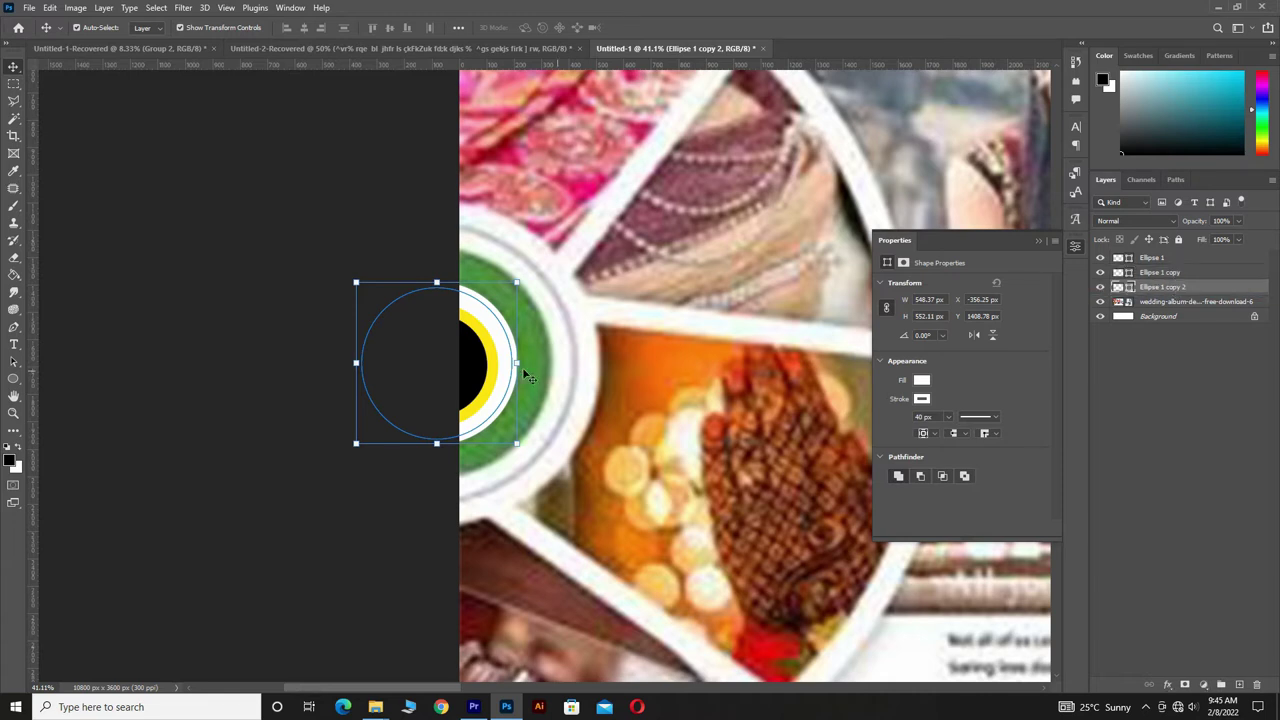
Step: Scale Ellipse 1 copy 2 to about 146% so it covers the reference's green ring
mouse_move(527, 365)
left_mouse_down()
mouse_move(566, 362)
mouse_move(551, 363)
left_mouse_up()
left_click_drag(355, 364, 316, 363)
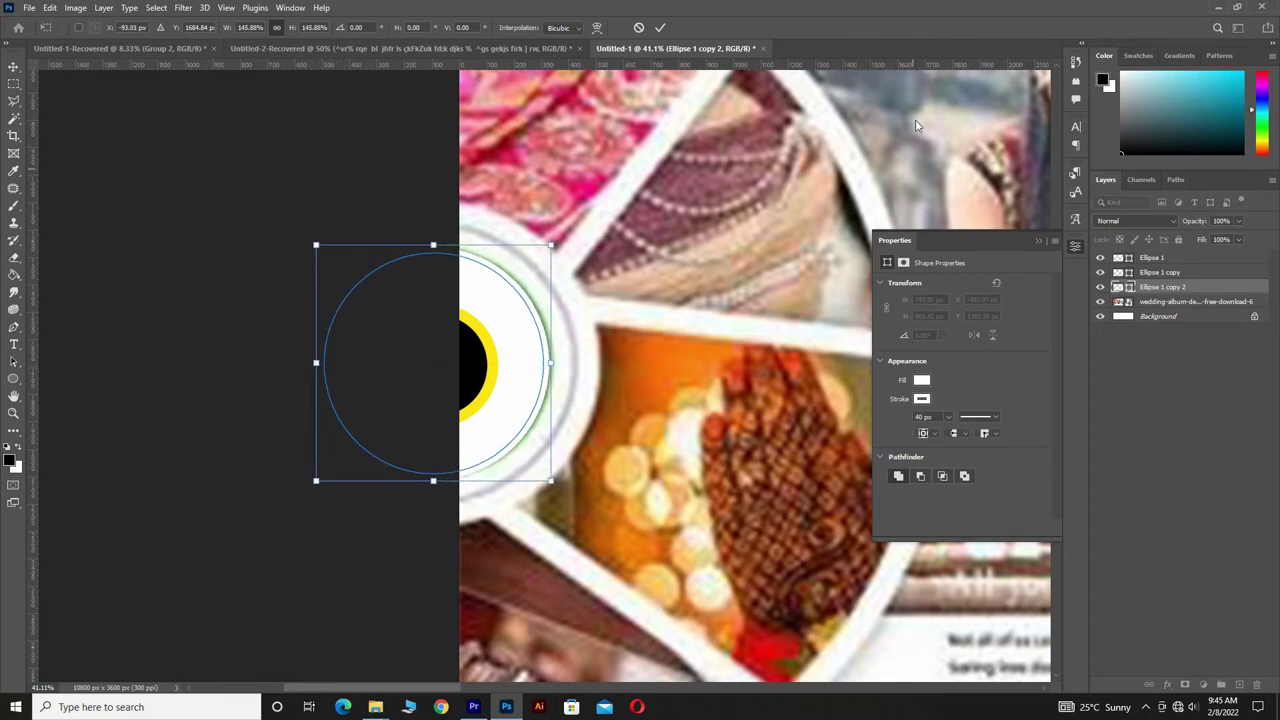
left_click(659, 28)
Step: Give Ellipse 1 copy 2 a green stroke 78 px wide
left_click(921, 399)
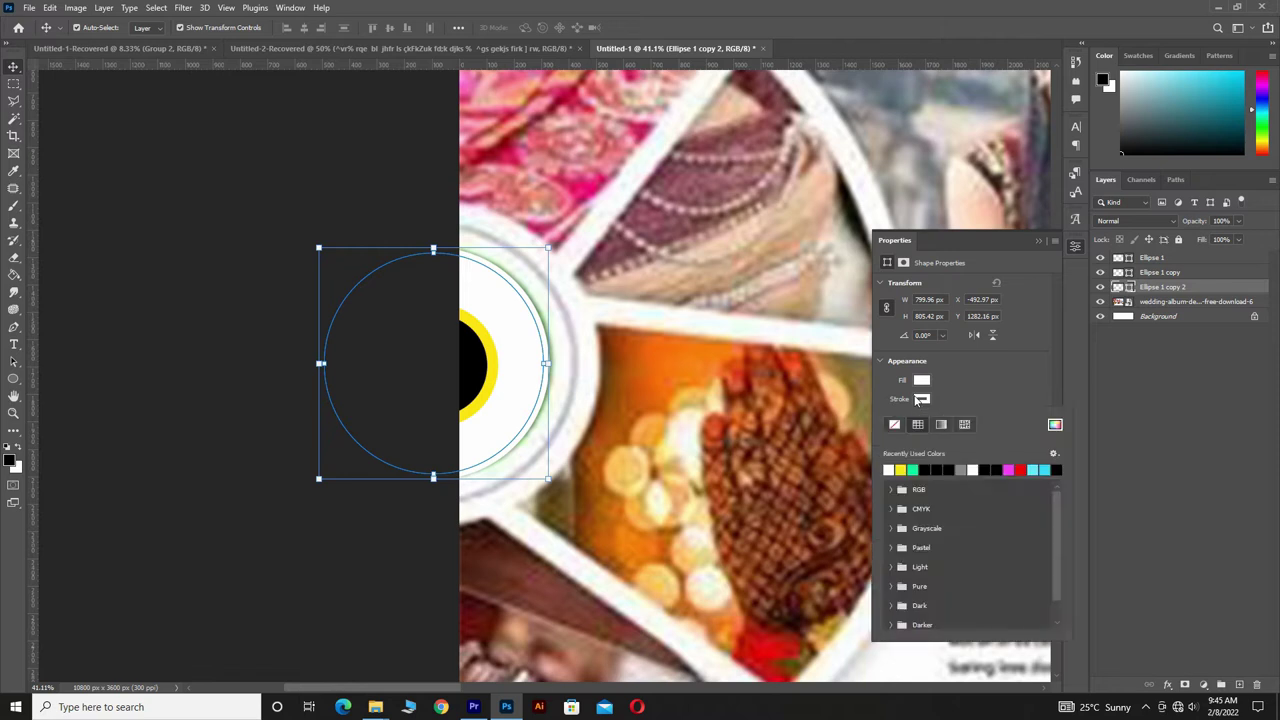
left_click(913, 468)
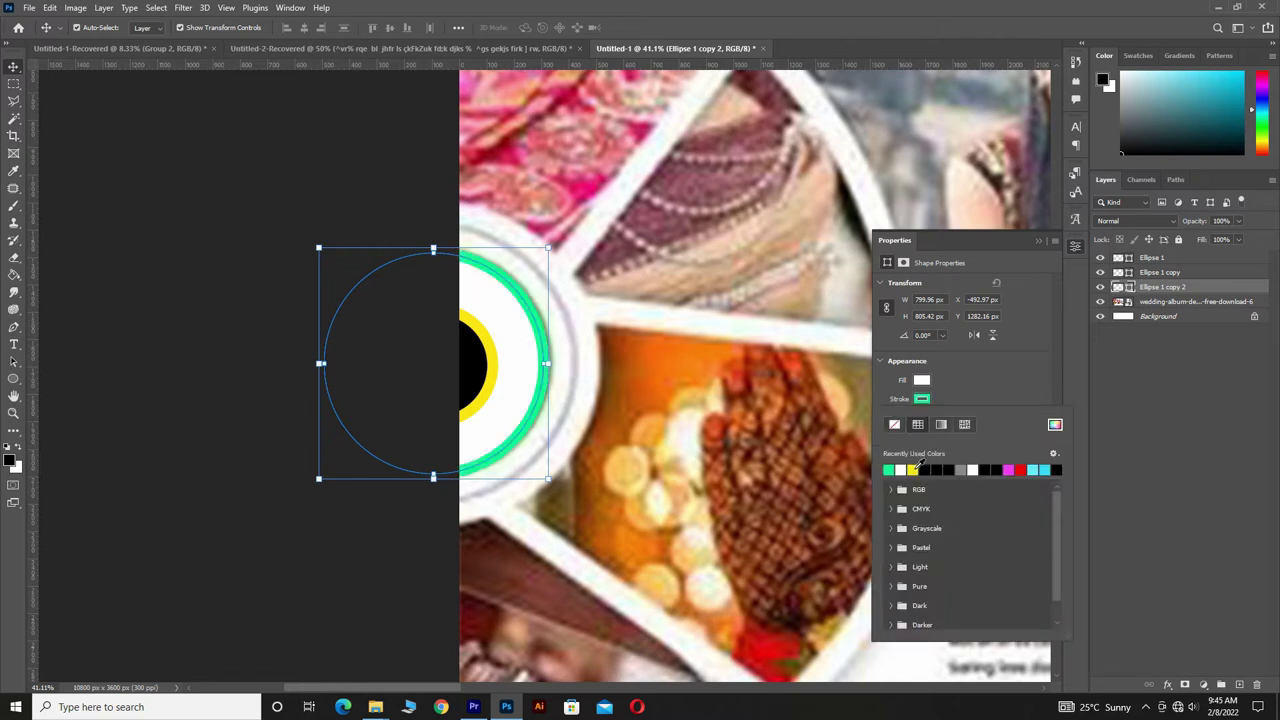
key("Escape")
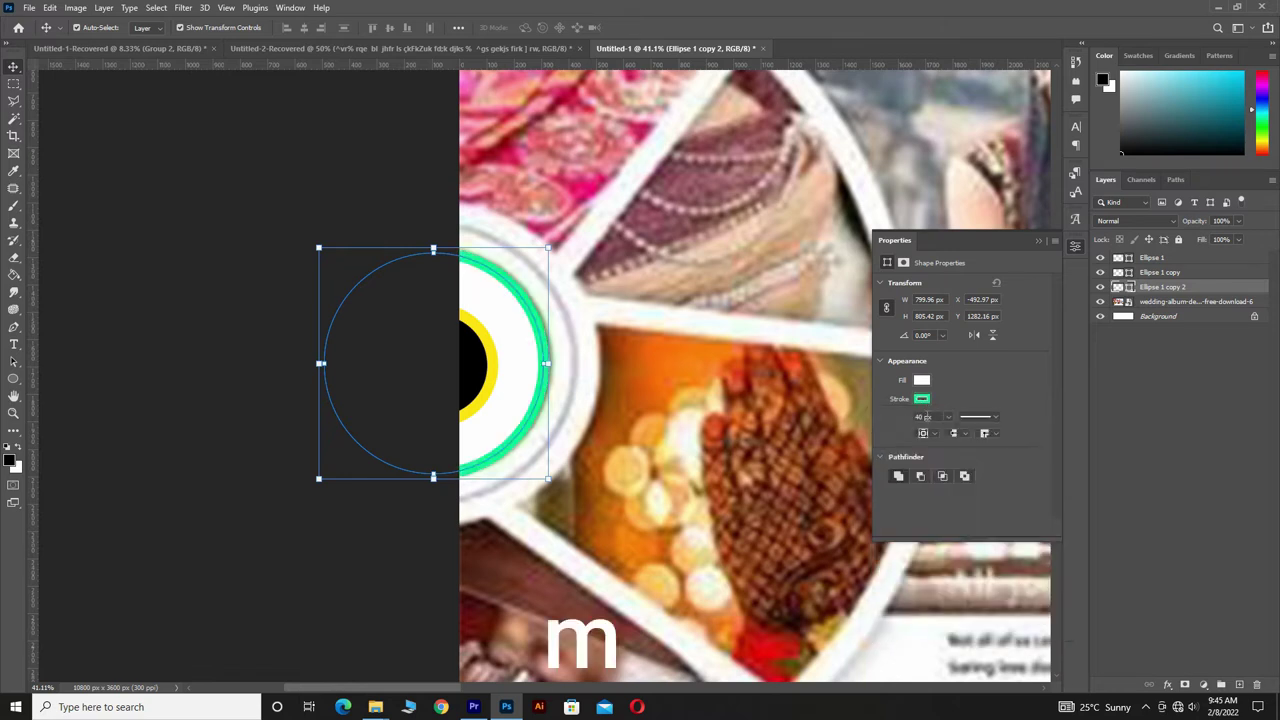
left_click(912, 417)
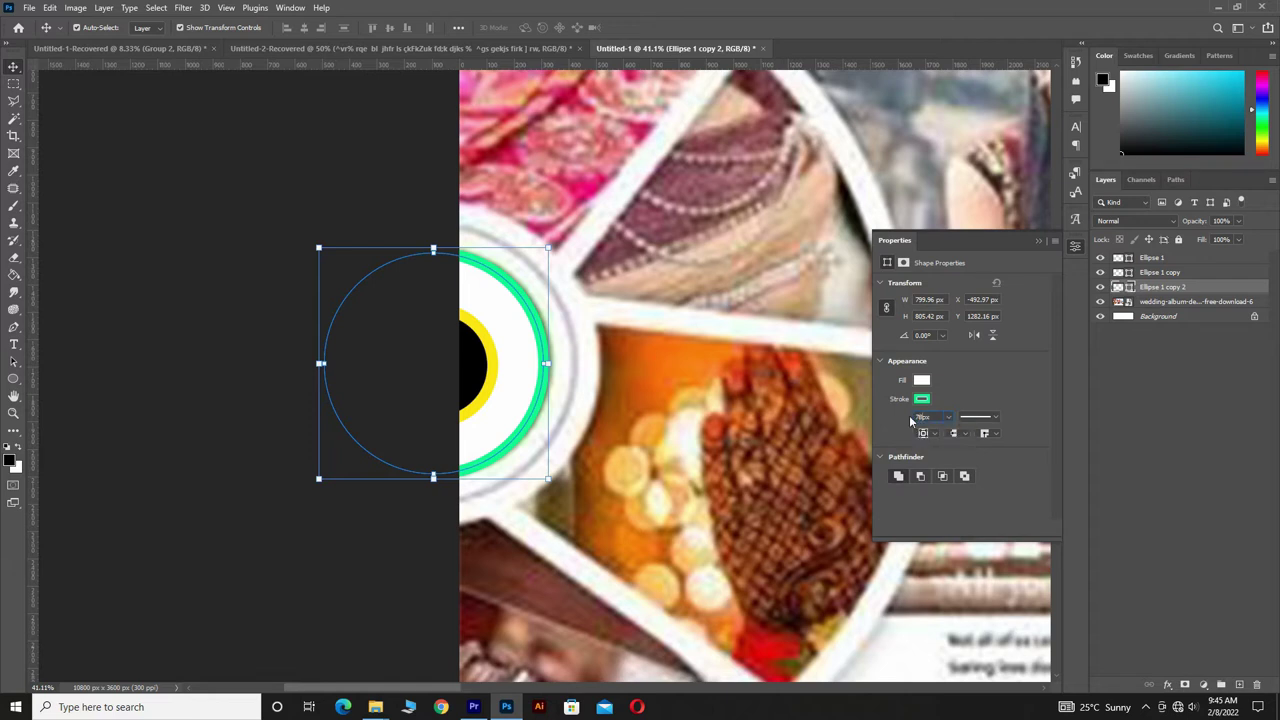
key("Return")
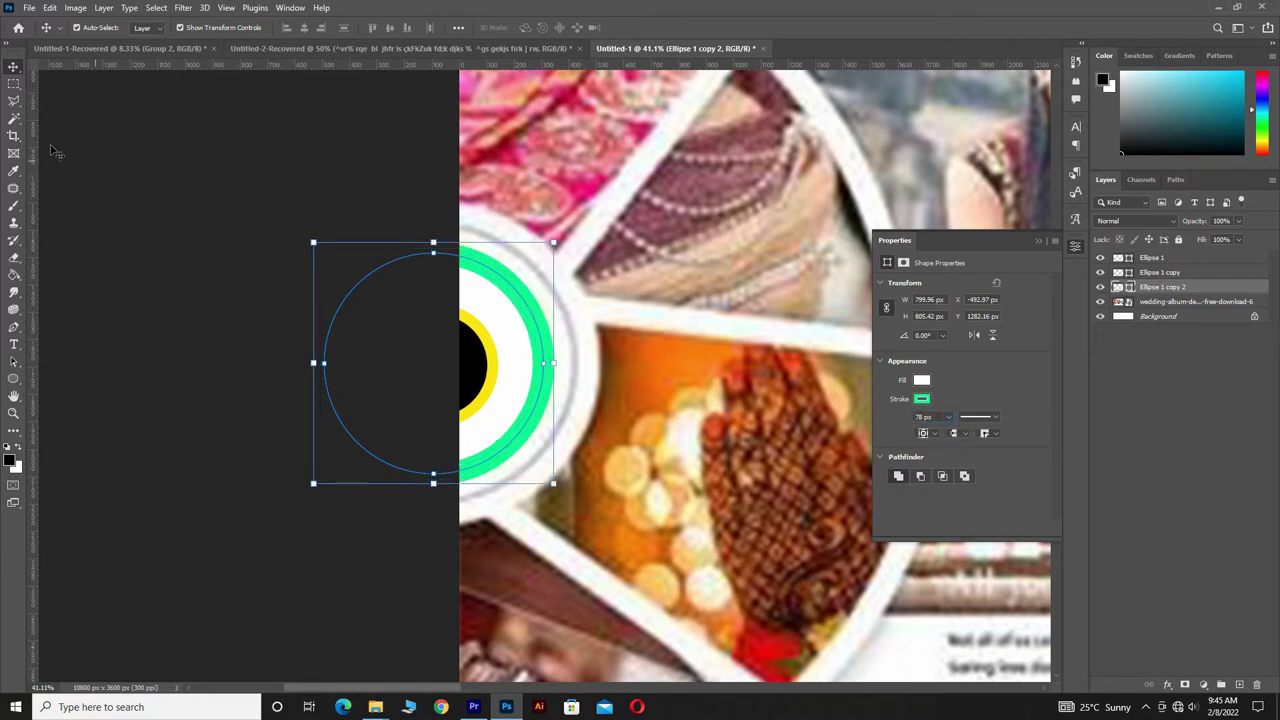
left_click(155, 193)
left_click(1140, 340)
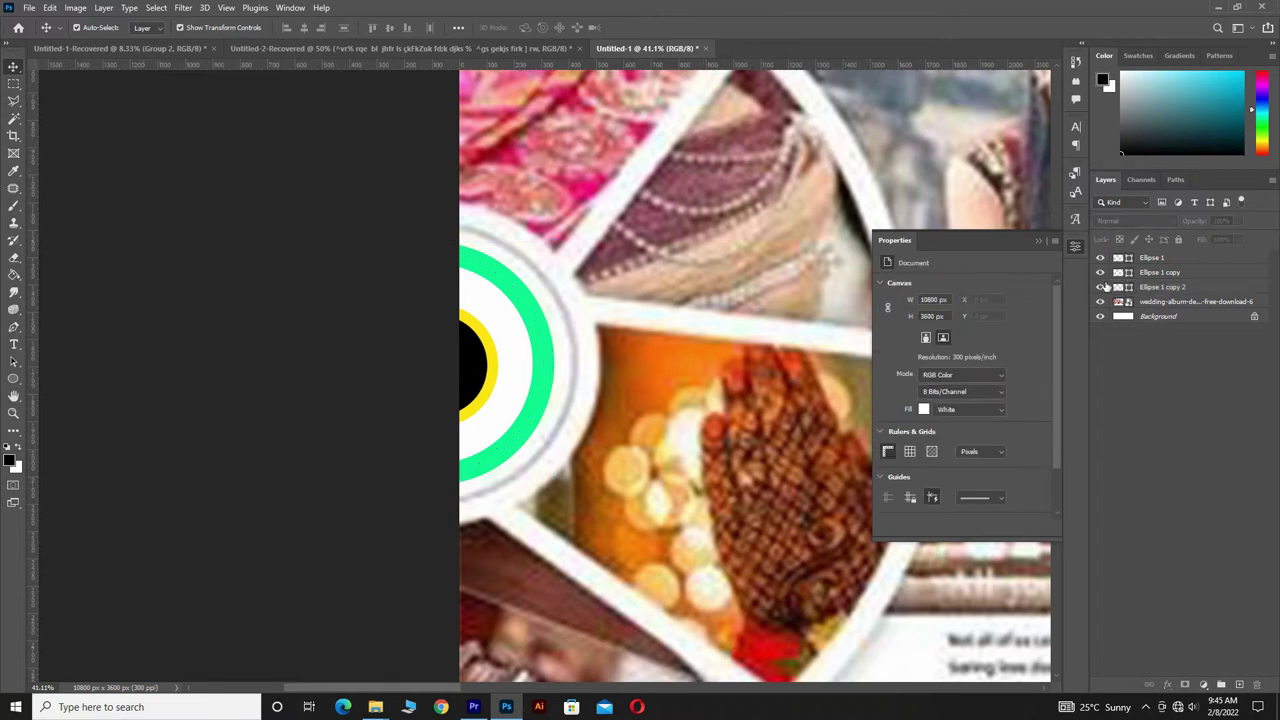
mouse_move(1100, 258)
left_mouse_down()
mouse_move(1100, 290)
mouse_move(1099, 256)
left_mouse_up()
Step: Set the stroke width of the green Ellipse 1 copy 2 to 100 px
left_click(1163, 288)
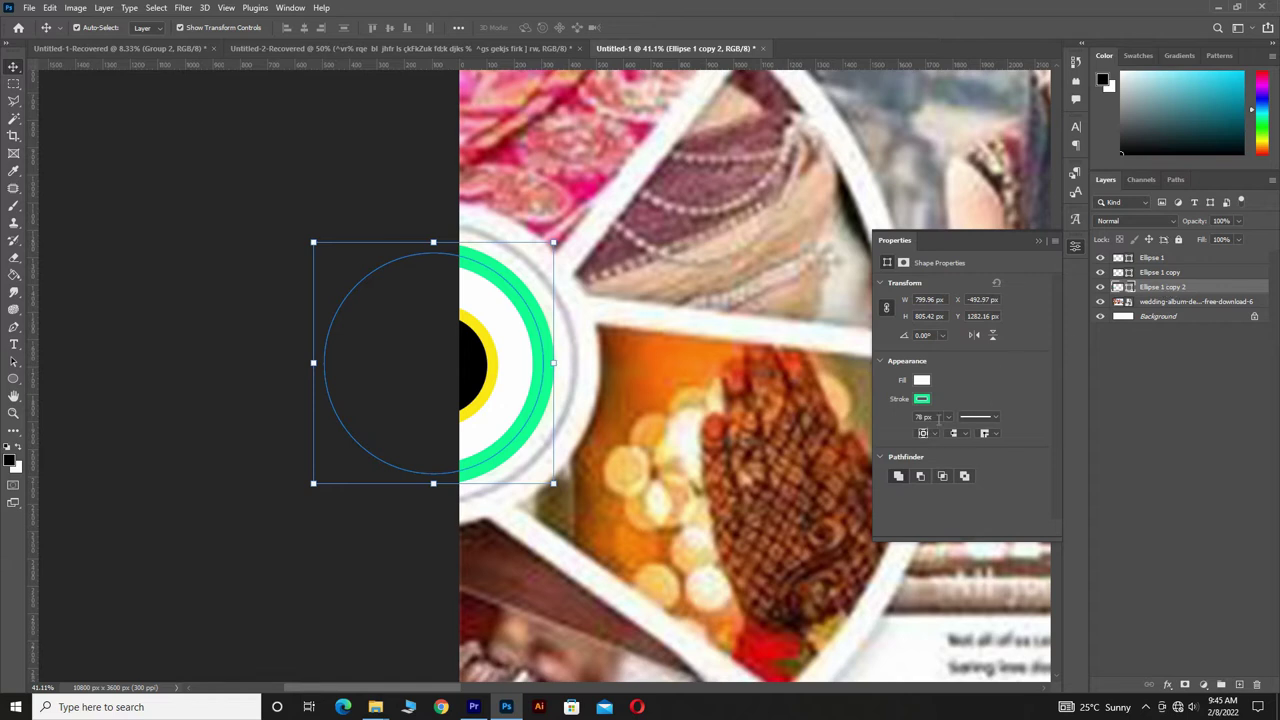
left_click_drag(939, 419, 894, 424)
type("100")
key("Return")
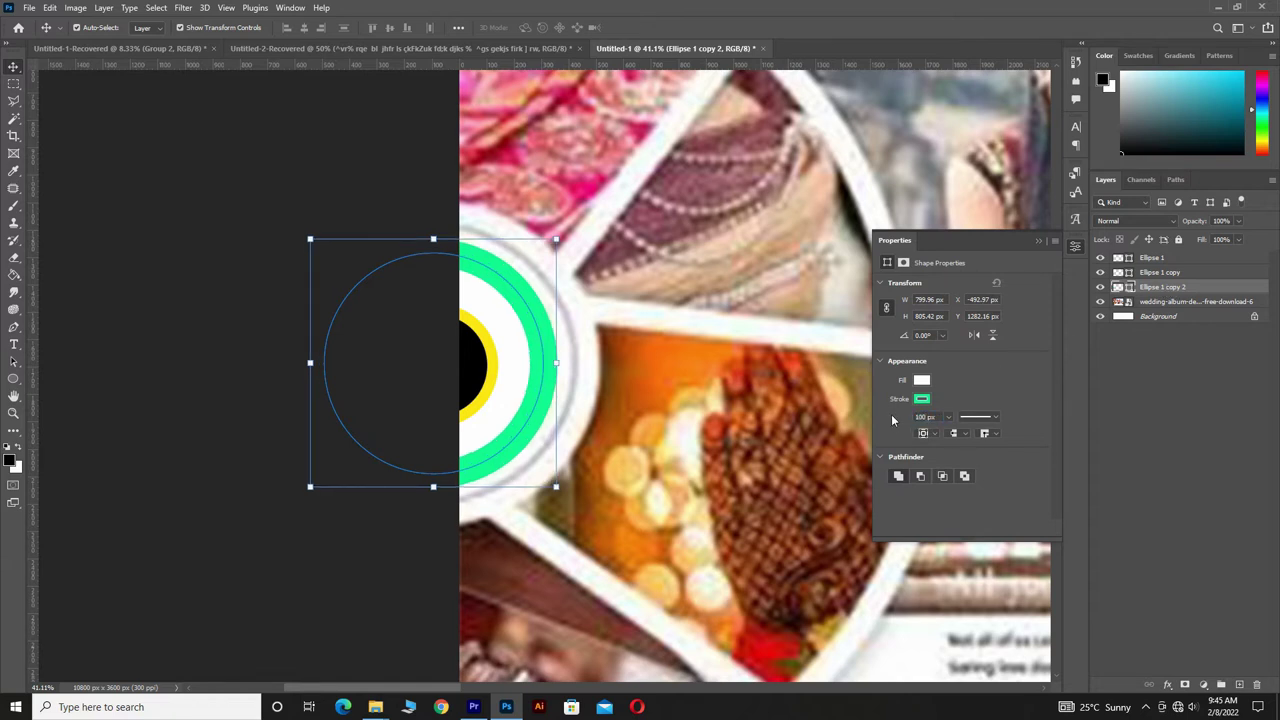
Step: Nudge the green ring about 21 px to the left and 6 px down to align it with the reference ring
key("shift+Left")
key("shift+Left")
key("Left")
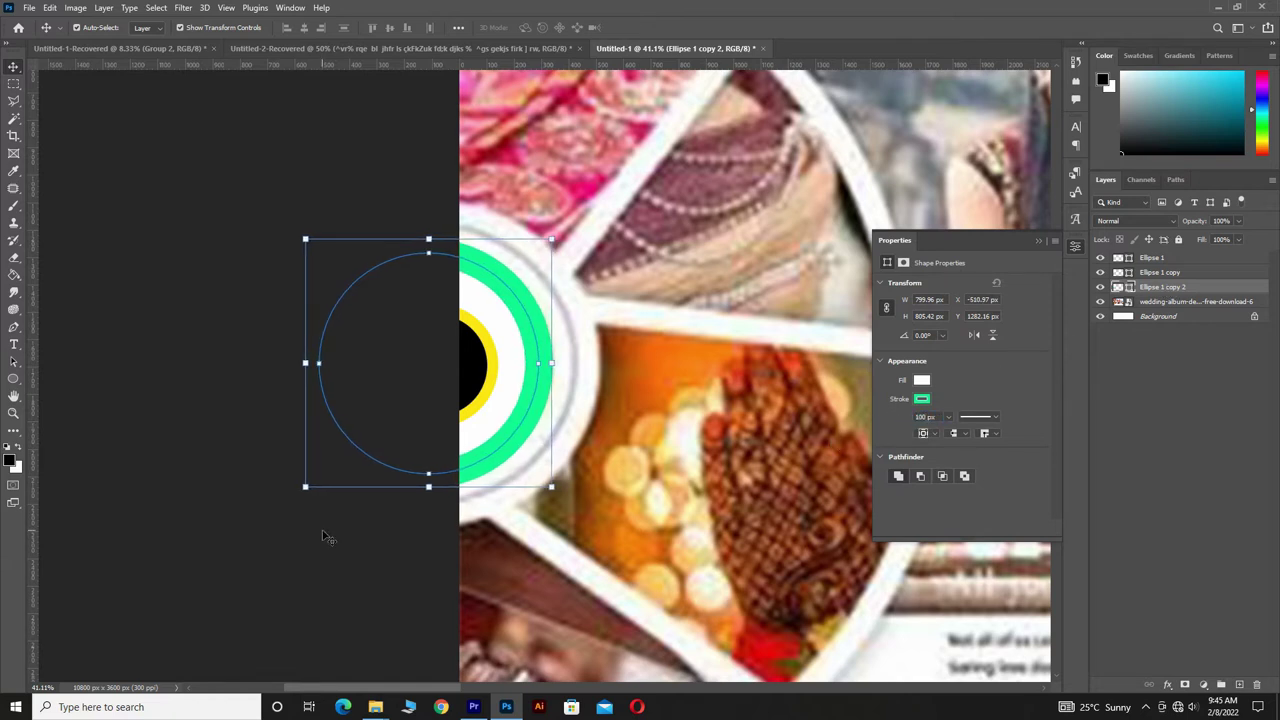
key("Down")
key("Down")
key("Down")
key("Down")
key("Down")
key("Down")
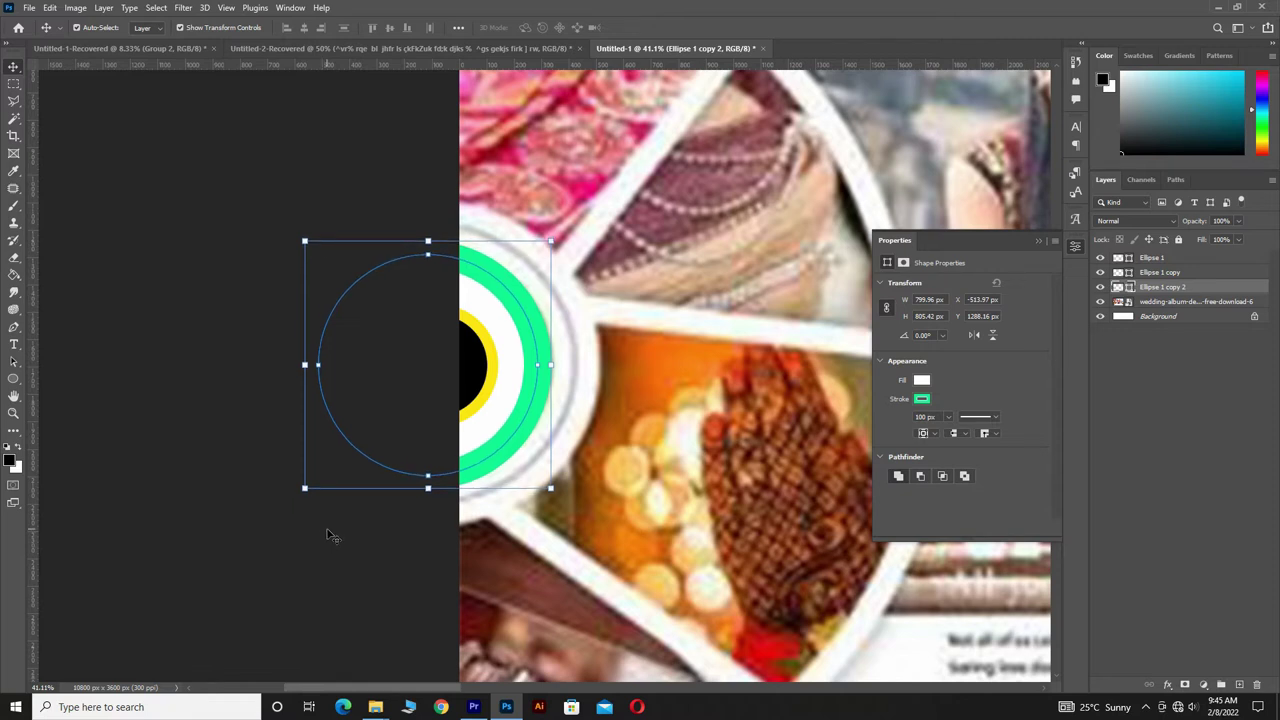
left_click(430, 551)
Step: Duplicate the green-ringed Ellipse 1 copy 2 layer as Ellipse 1 copy 3
left_click(1181, 288)
right_click(1181, 288)
left_click(1040, 182)
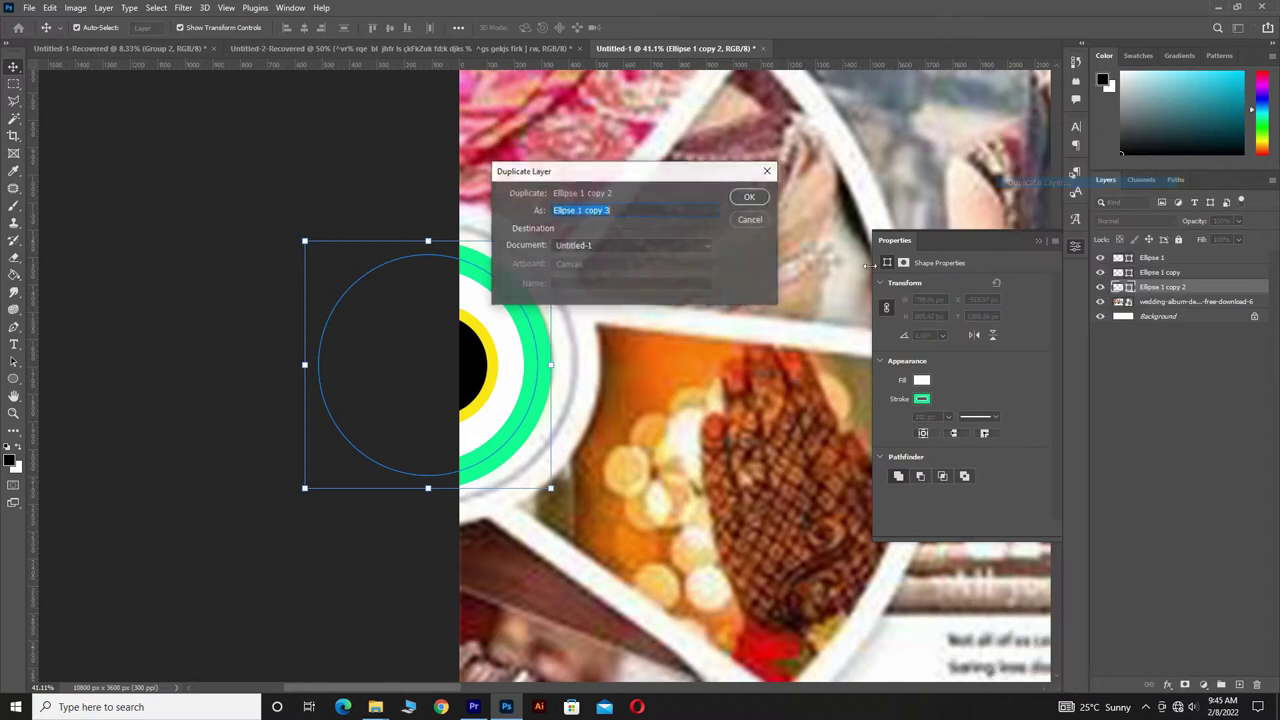
left_click(748, 199)
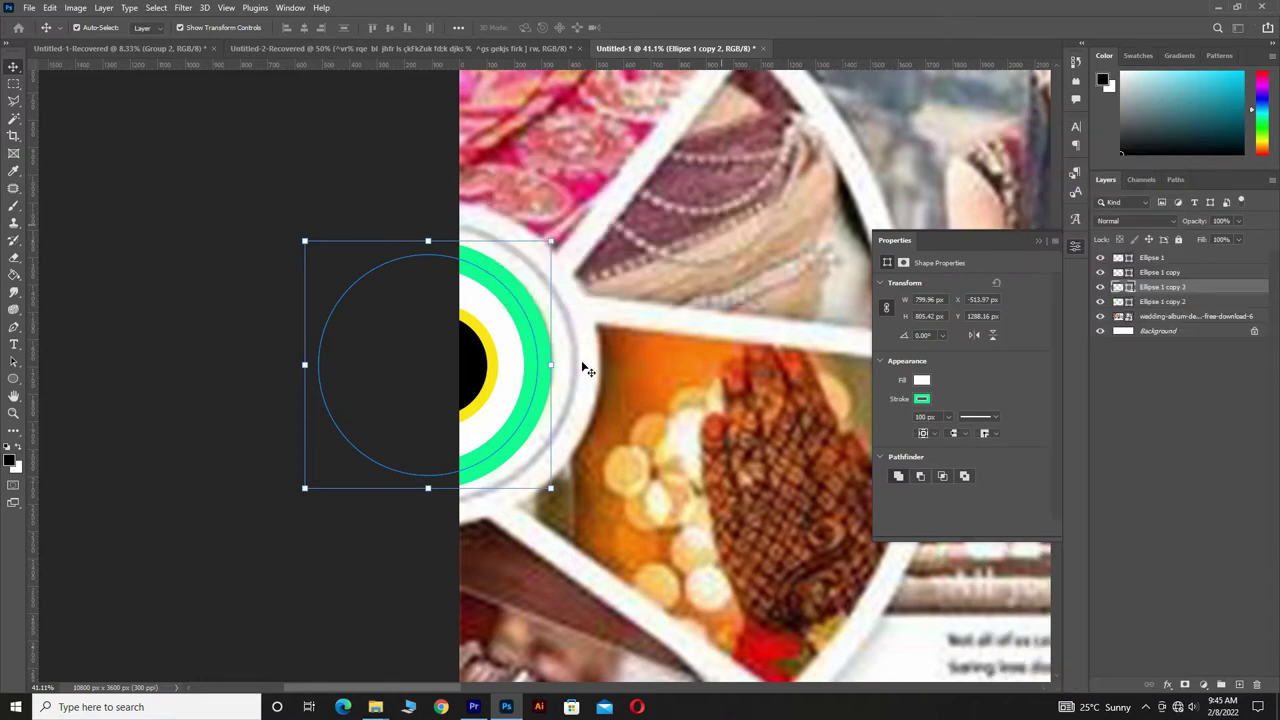
Step: Give Ellipse 1 copy 3 a black stroke 10 px wide
left_click(922, 400)
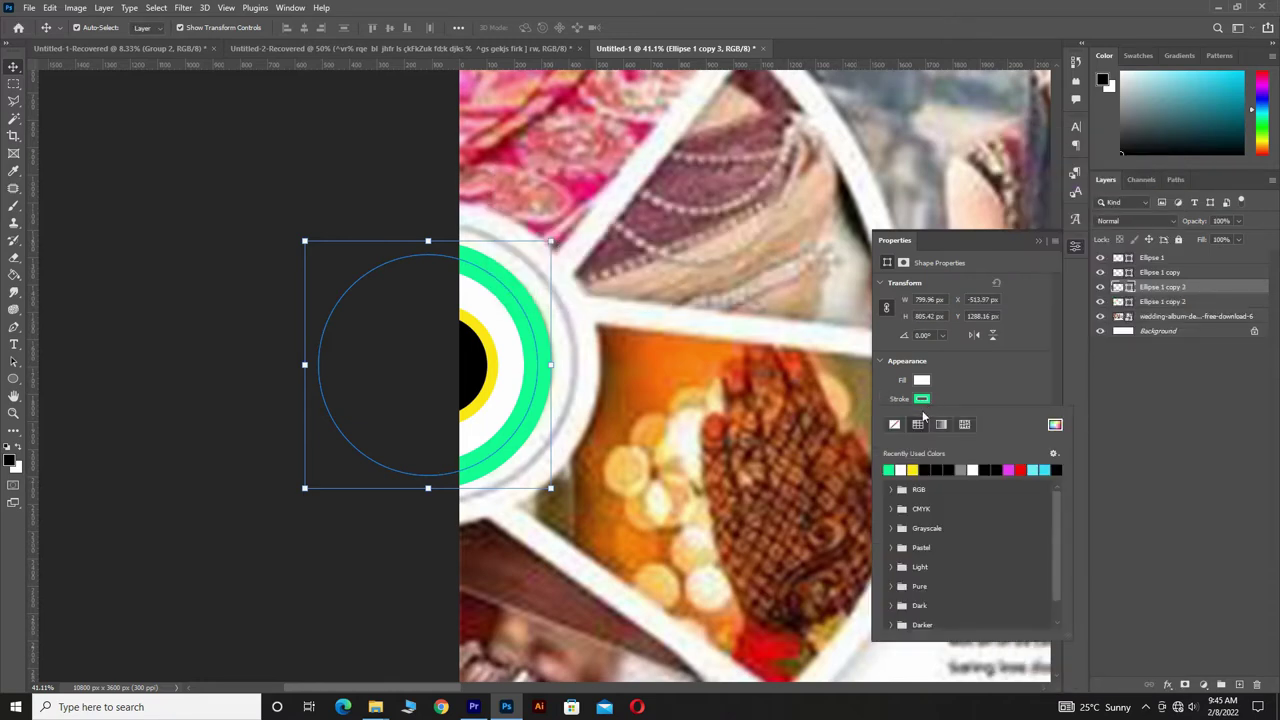
left_click(924, 469)
left_click(922, 399)
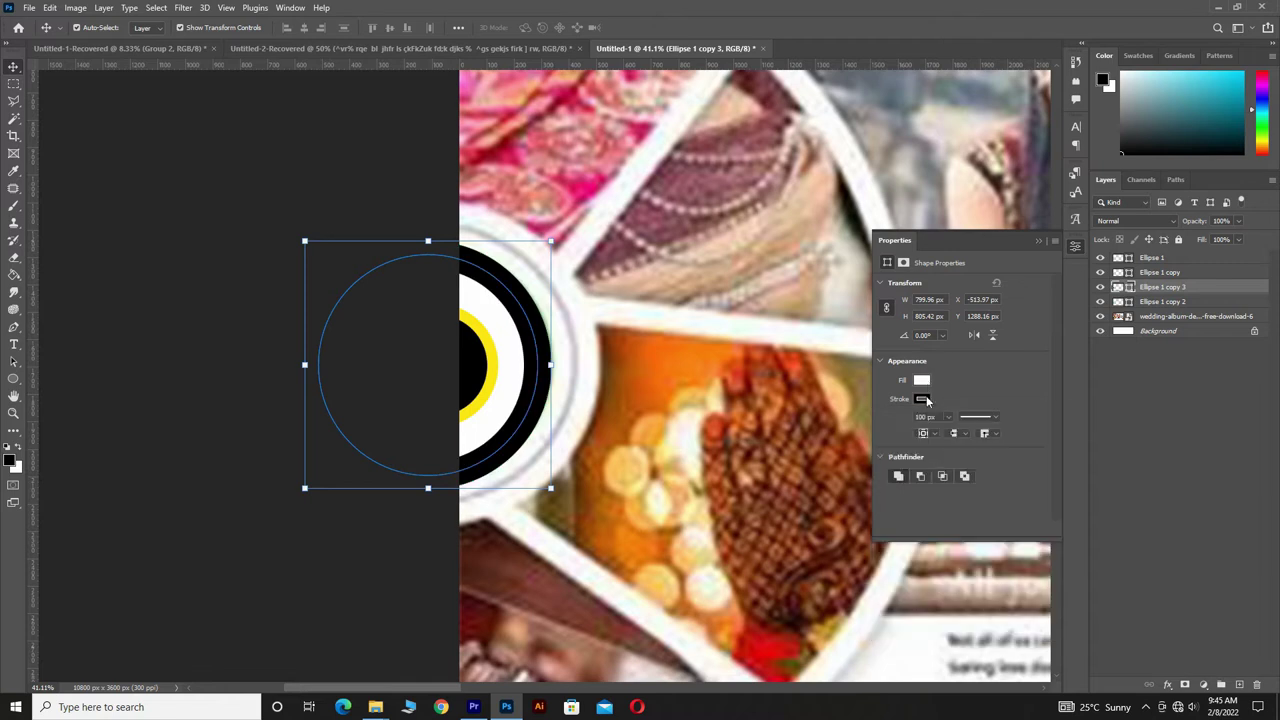
left_click(933, 417)
type("10")
key("Return")
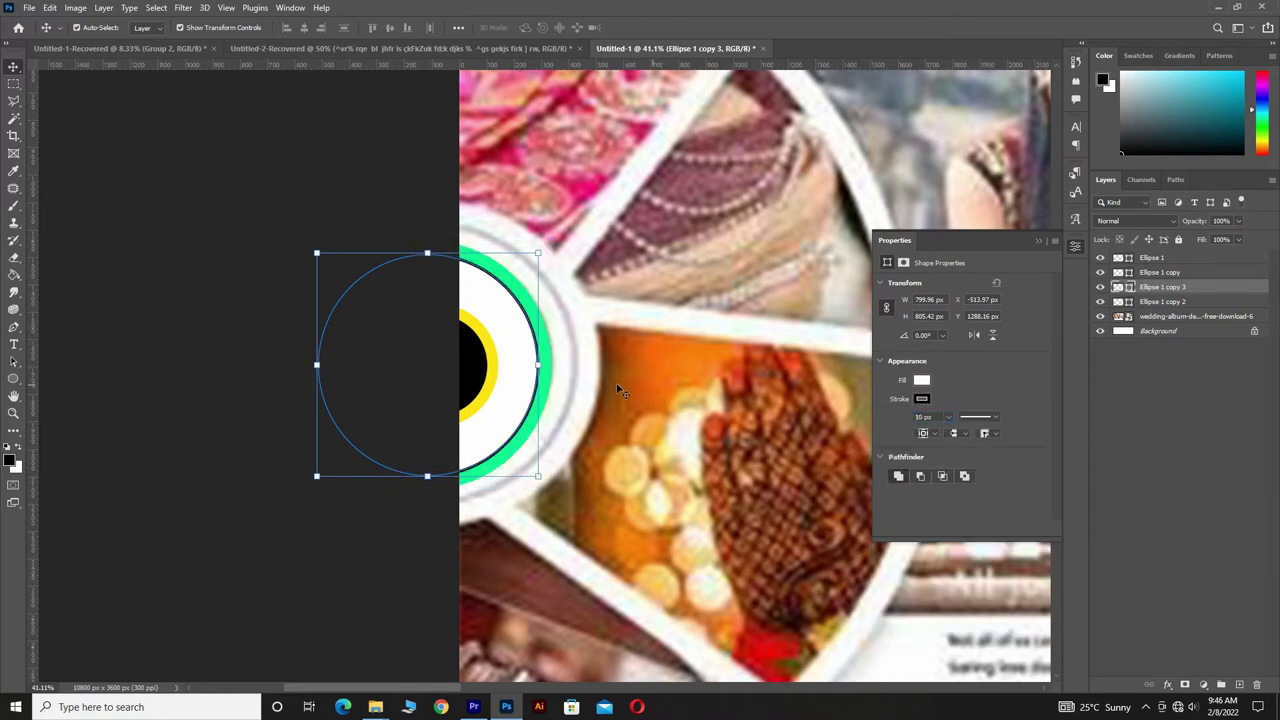
Step: Move Ellipse 1 copy 3 below Ellipse 1 copy 2 and enlarge it to about 983 × 989 px over the reference's thin ring
left_click_drag(1216, 289, 1212, 309)
left_click_drag(535, 370, 574, 368)
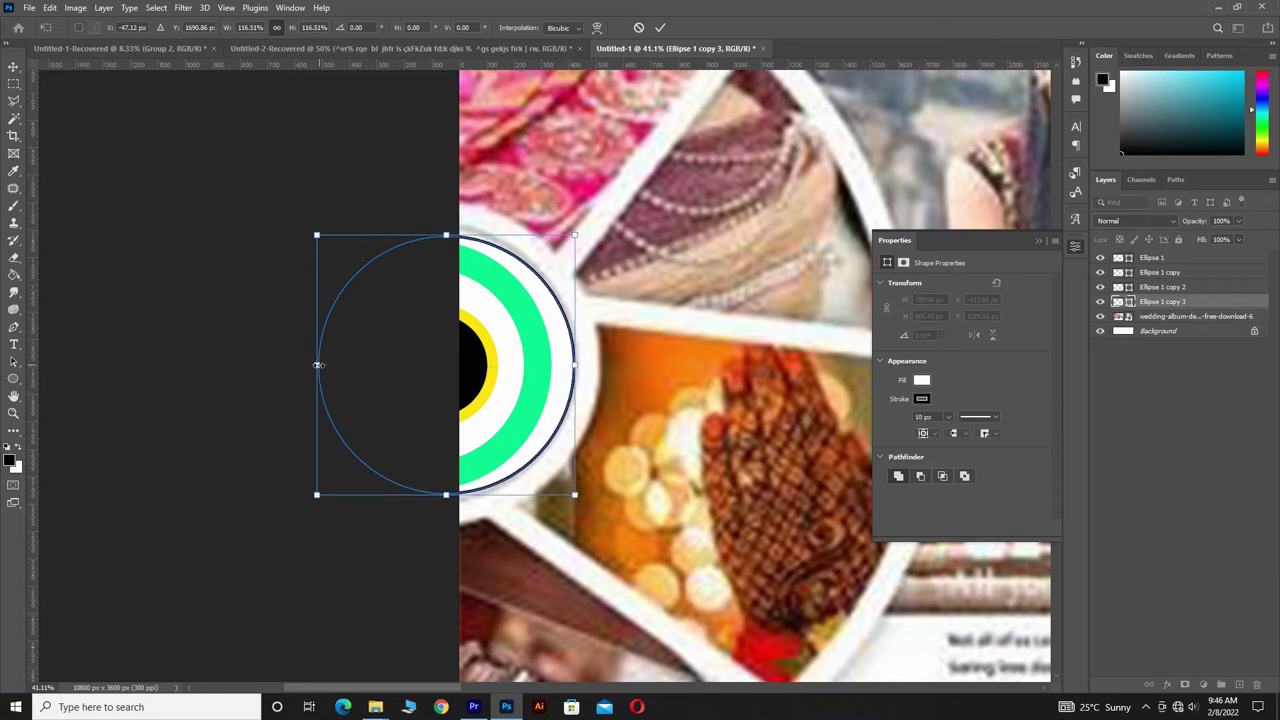
left_click_drag(316, 365, 303, 365)
key("Return")
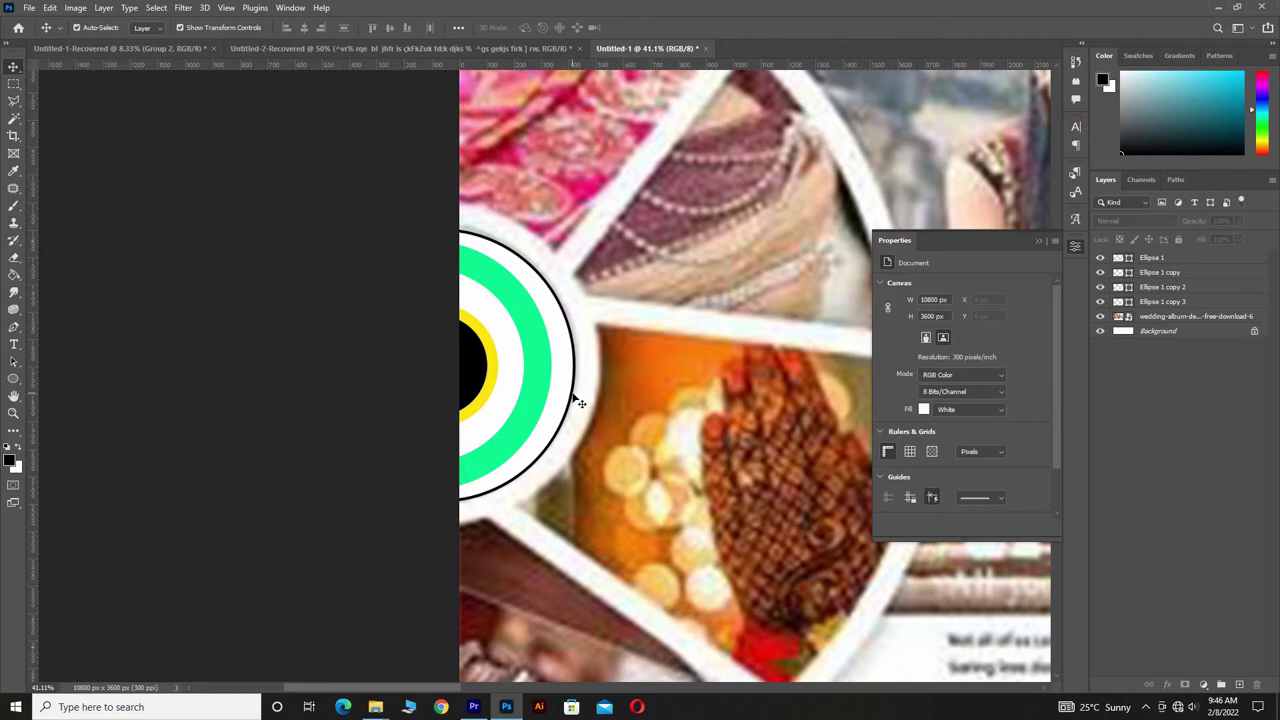
Step: Duplicate Ellipse 1 copy 3 as Ellipse 1 copy 4 and place the duplicate below it in the layer order
right_click(1185, 305)
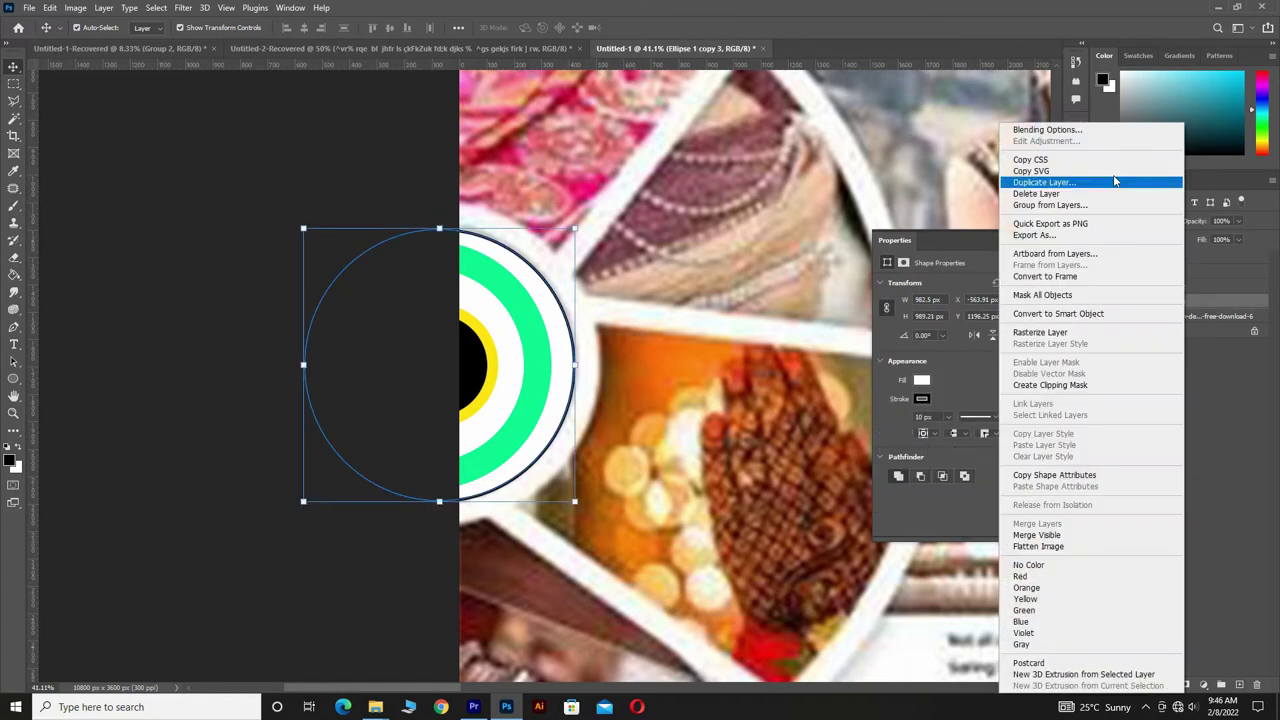
left_click(1068, 182)
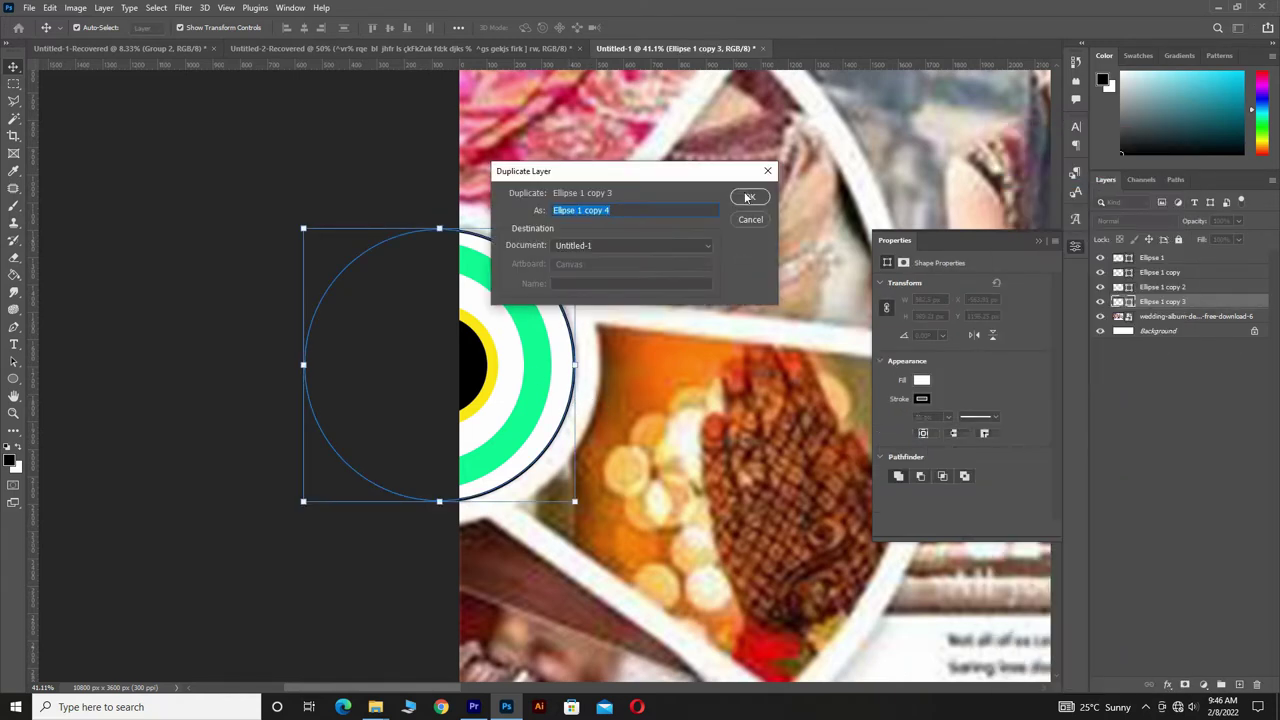
left_click(748, 197)
left_click_drag(1176, 310, 1178, 324)
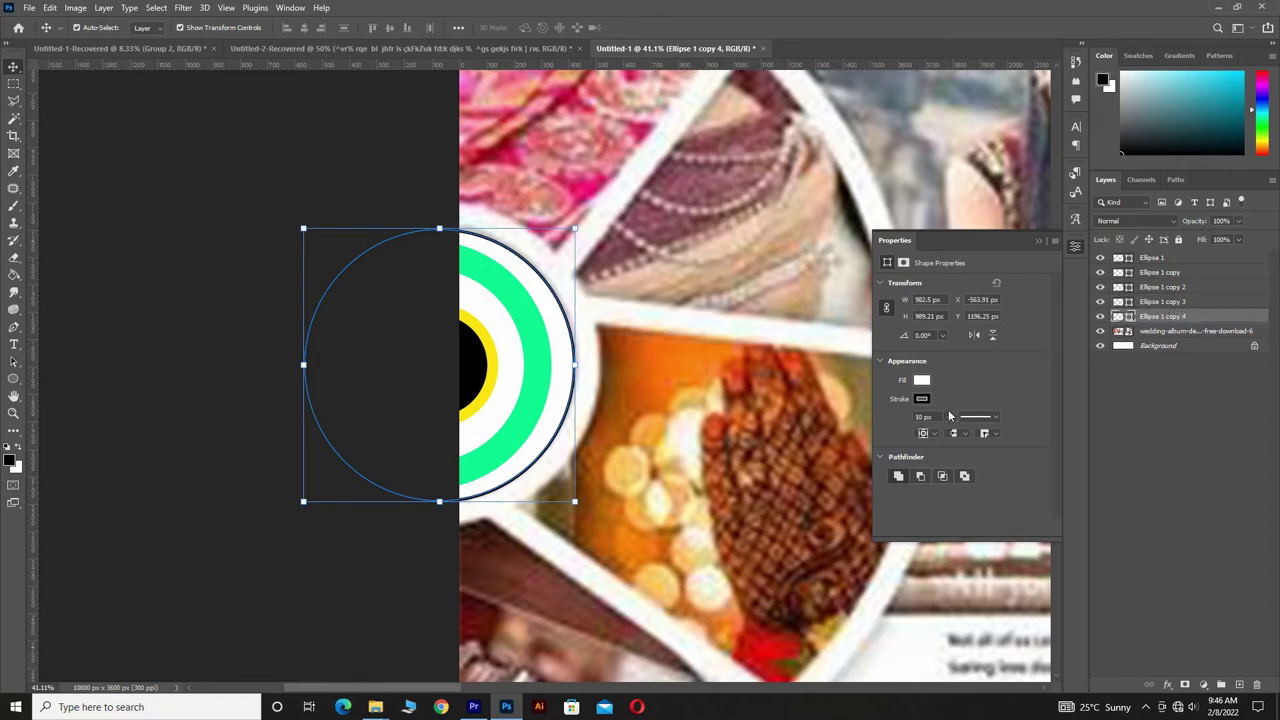
Step: Remove the stroke of Ellipse 1 copy 4 and scale it to about 117% to cover the reference's outer white disc
left_click(921, 399)
left_click(895, 425)
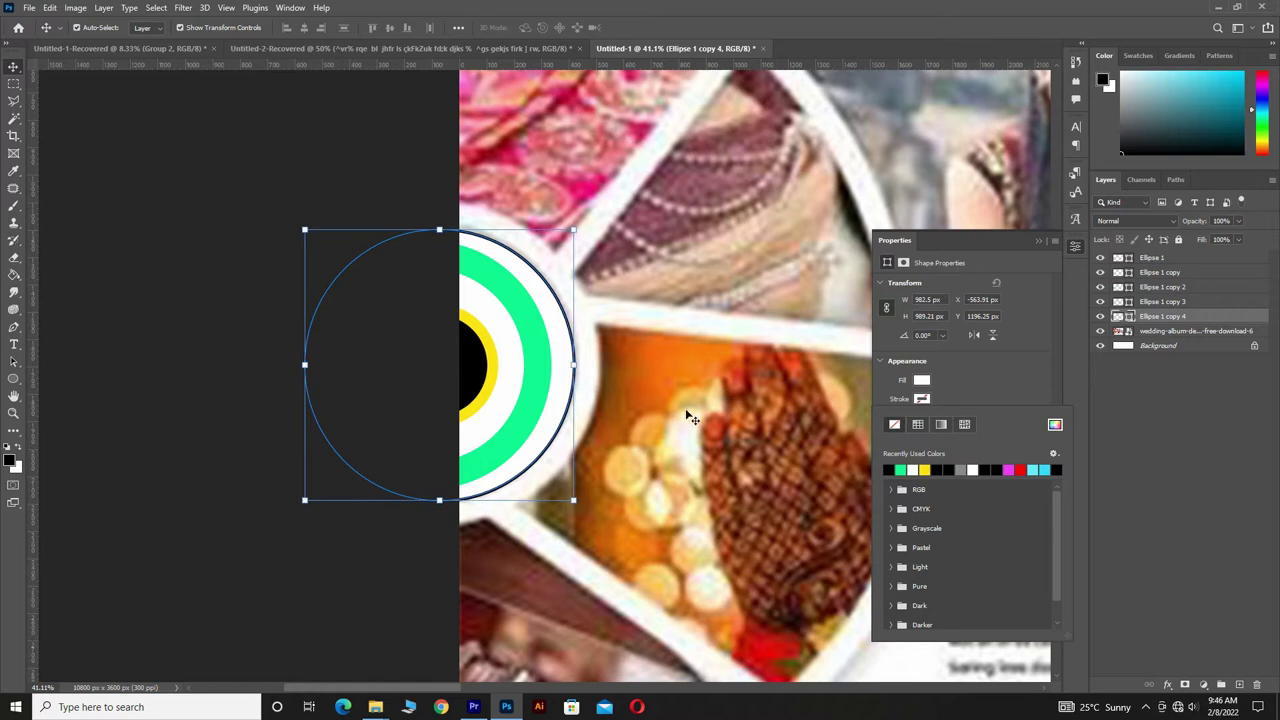
left_click(569, 370)
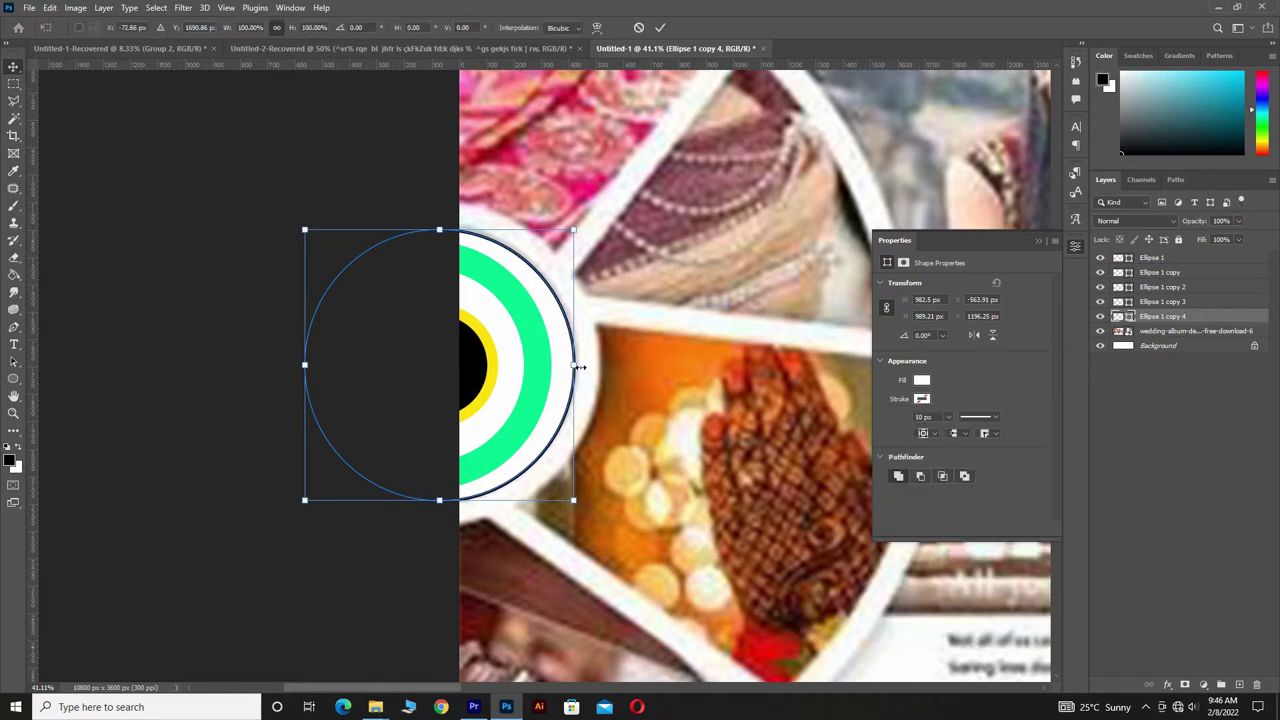
left_click_drag(569, 370, 600, 365)
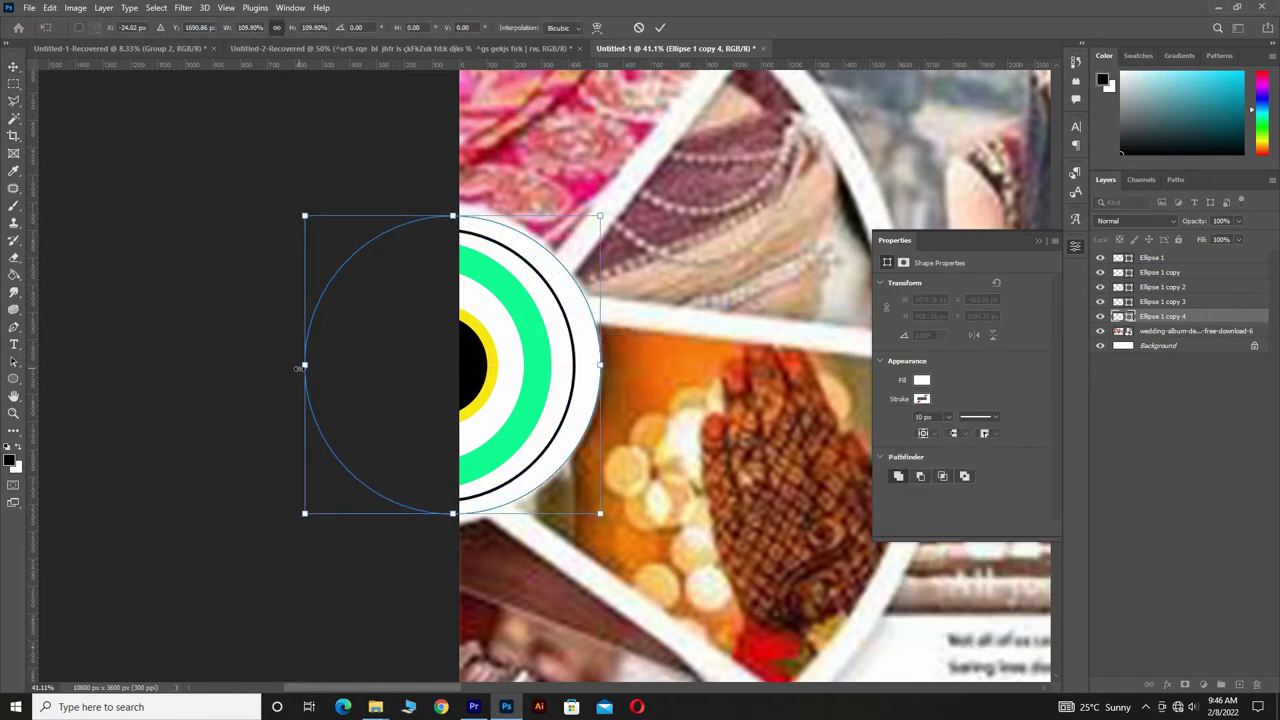
left_click_drag(305, 365, 284, 366)
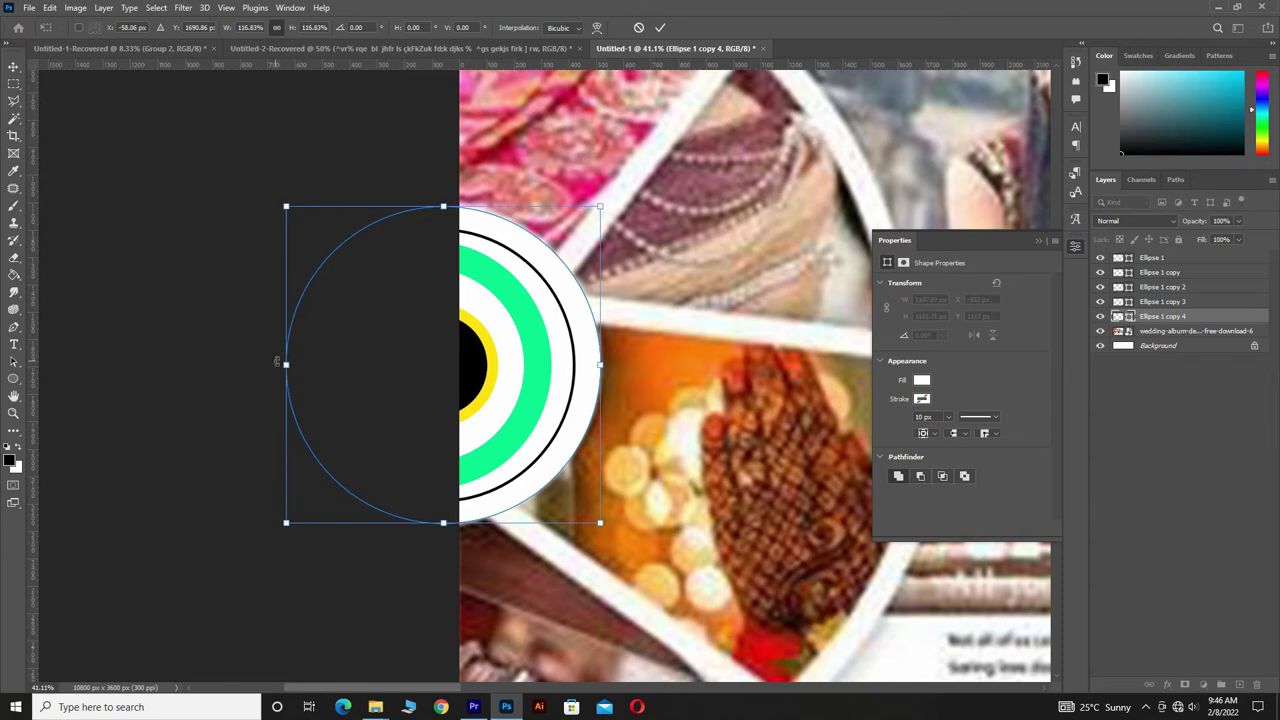
key("Return")
left_click(235, 350)
Step: Draw a black, strokeless ellipse about 3314 × 3483 px over the album page with the Ellipse tool
scroll(380, 357, "down", 3)
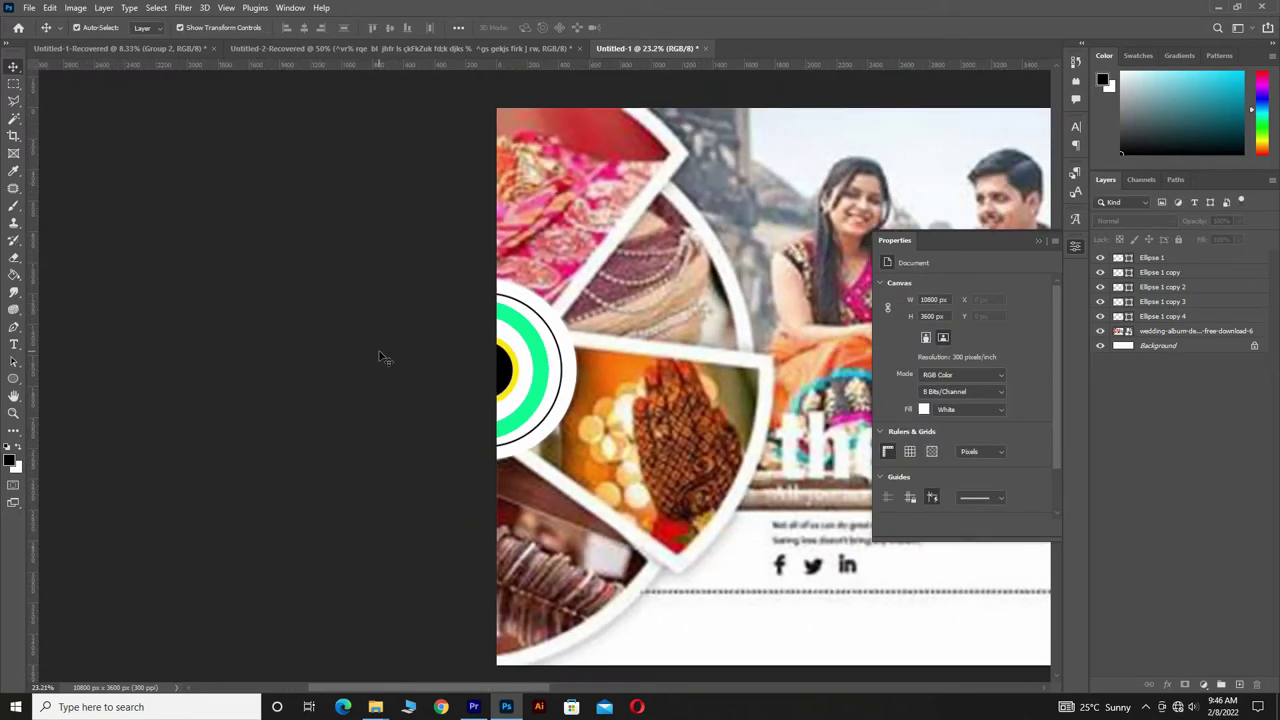
scroll(380, 357, "down", 2)
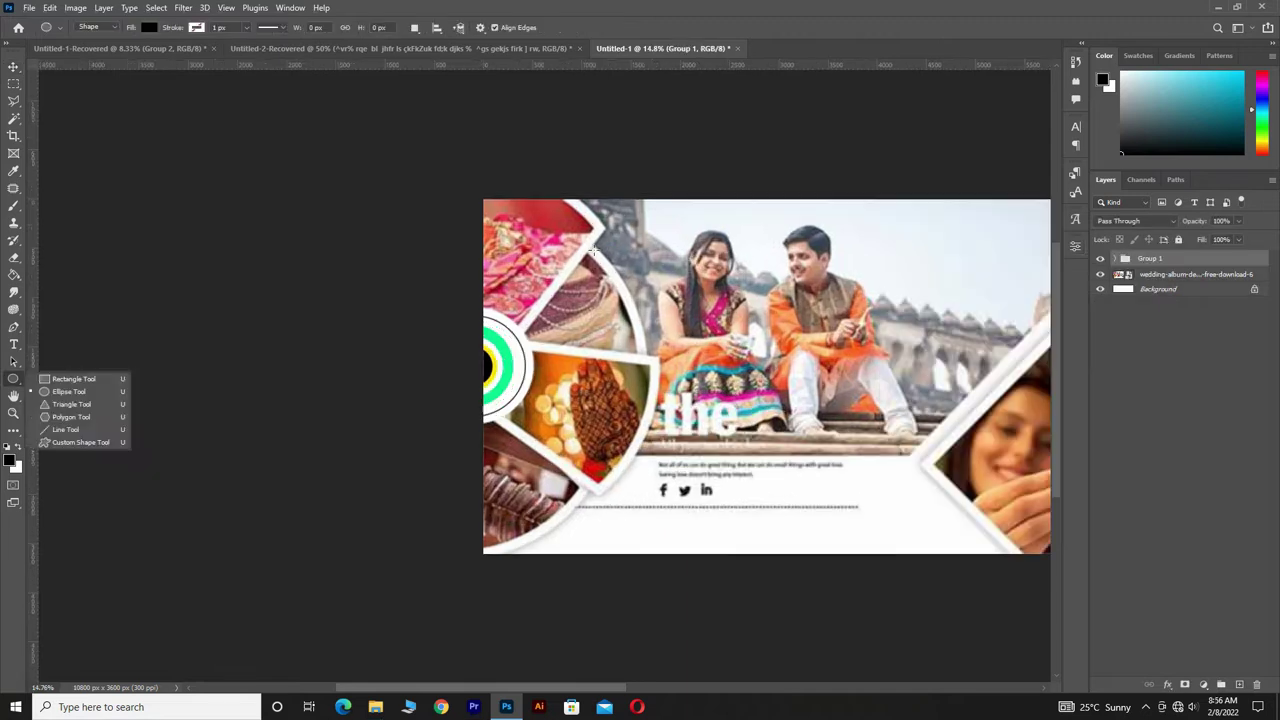
left_click(70, 391)
left_click_drag(586, 246, 911, 585)
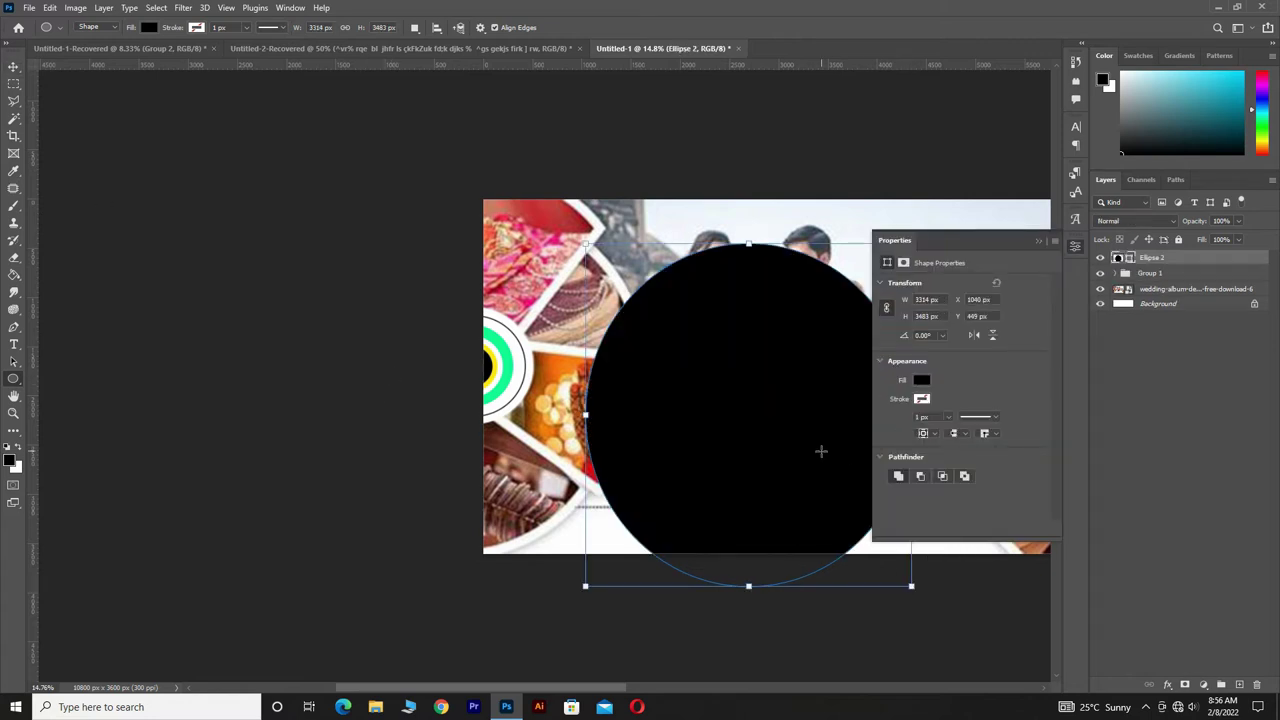
Step: Move the black ellipse to the canvas's left edge and reshape it to about 3517 × 3500 px over the reference's photo wheel
left_click(14, 66)
left_click_drag(822, 362, 537, 349)
left_click_drag(621, 372, 645, 370)
left_click_drag(470, 190, 480, 209)
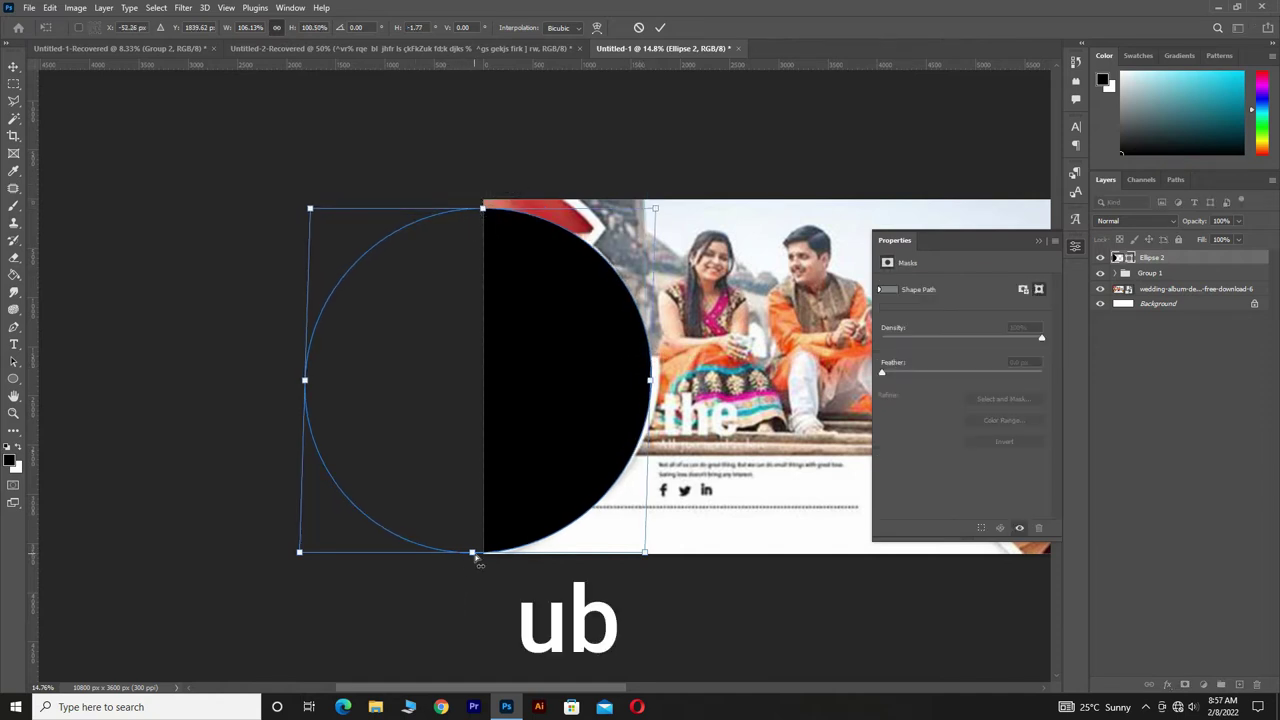
mouse_move(472, 551)
left_mouse_down()
mouse_move(477, 533)
mouse_move(482, 552)
left_mouse_up()
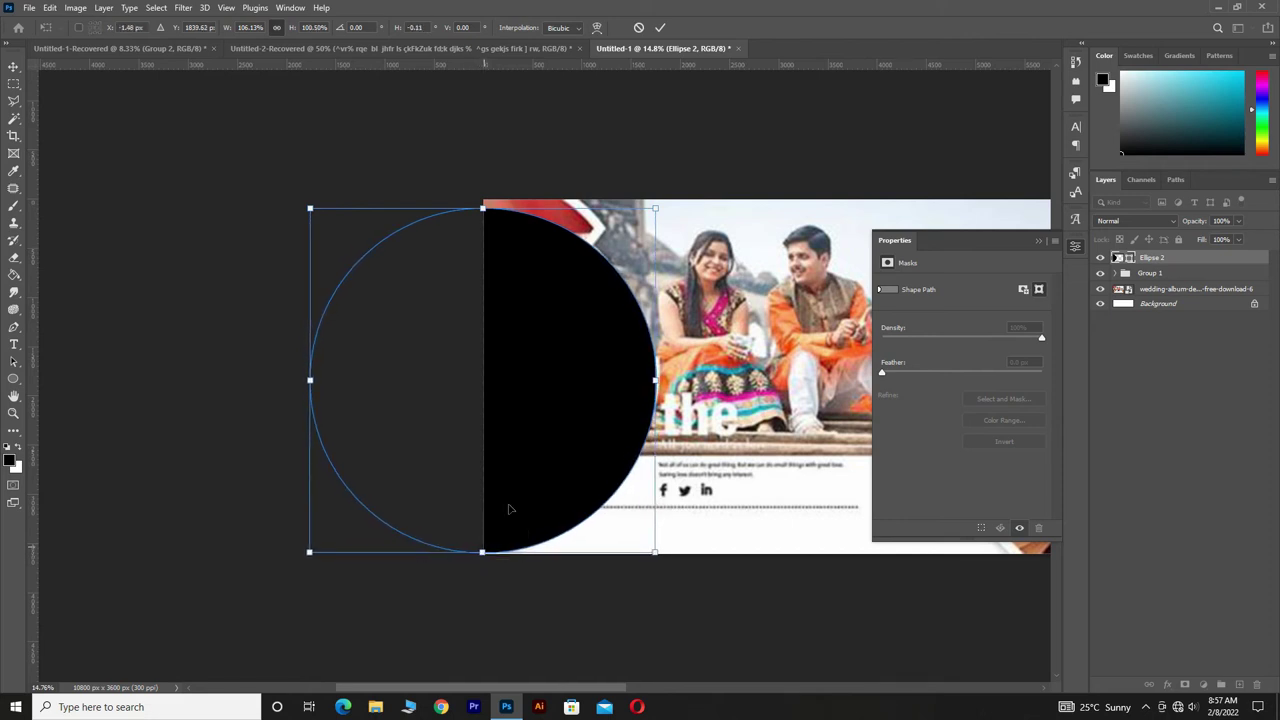
left_click(660, 27)
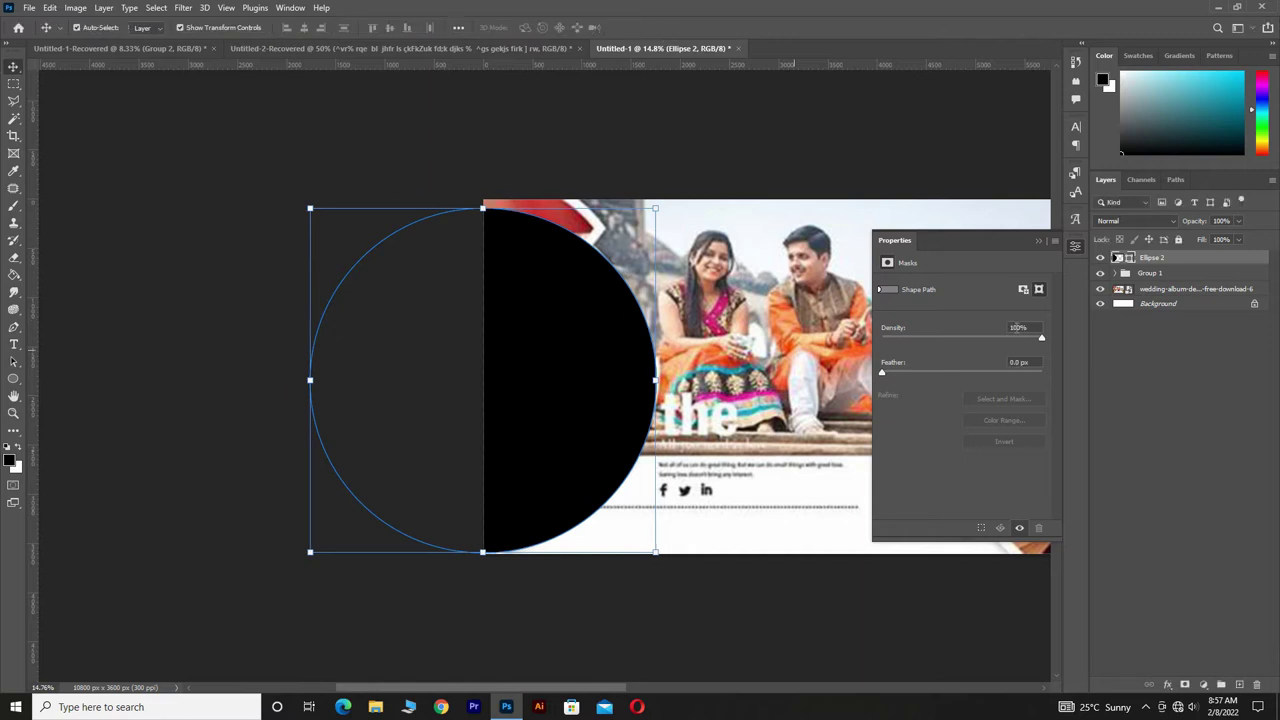
Step: Convert Ellipse 2 to a smart object and lower its opacity to 35%
right_click(1180, 259)
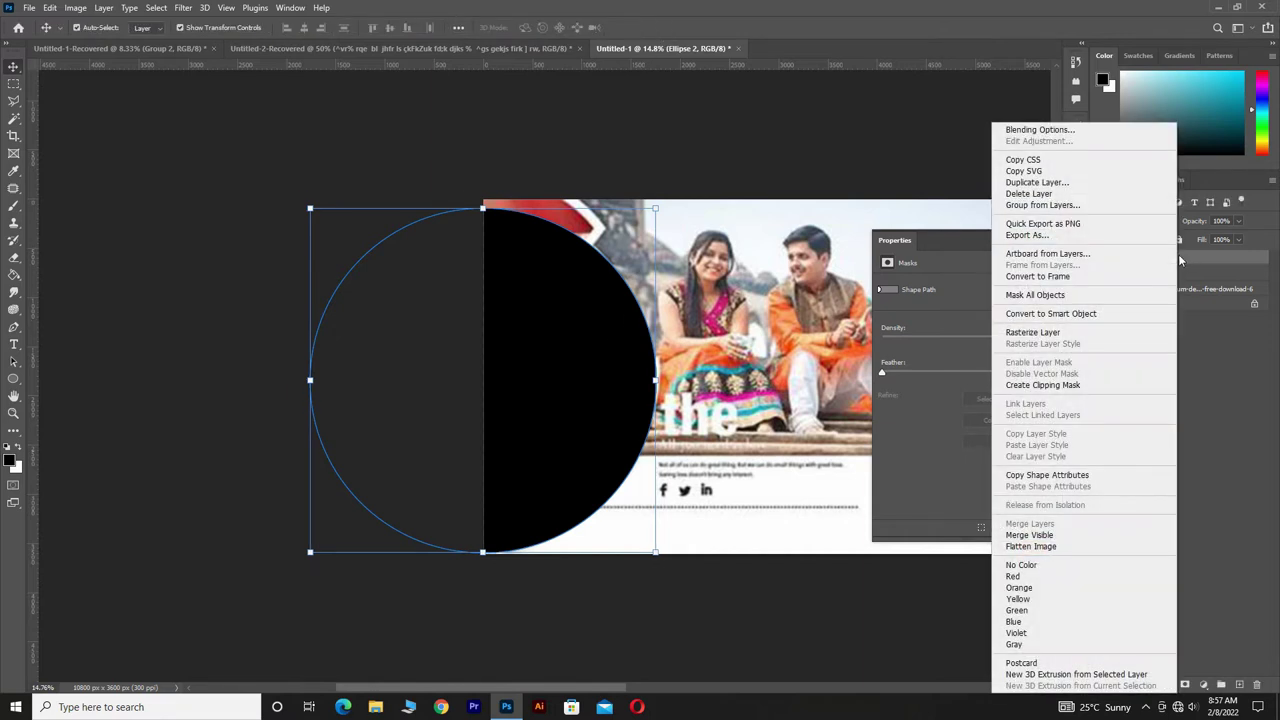
left_click(1068, 316)
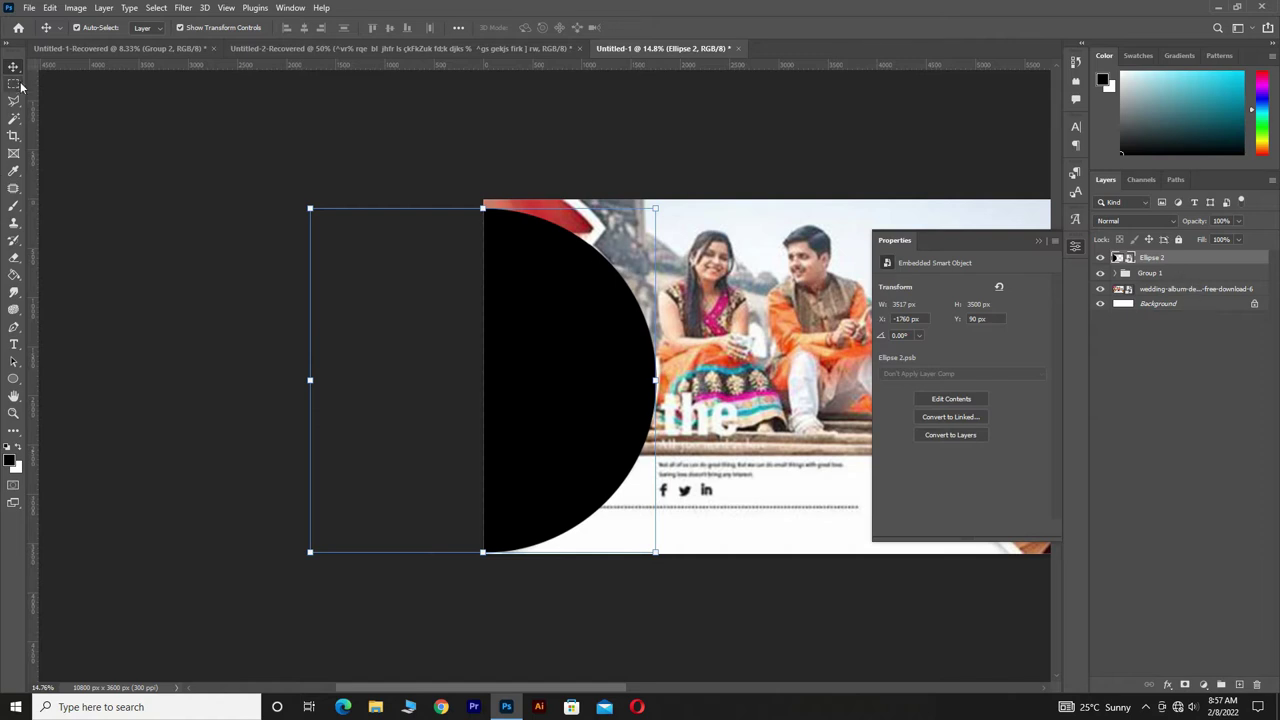
left_click_drag(1205, 223, 1152, 228)
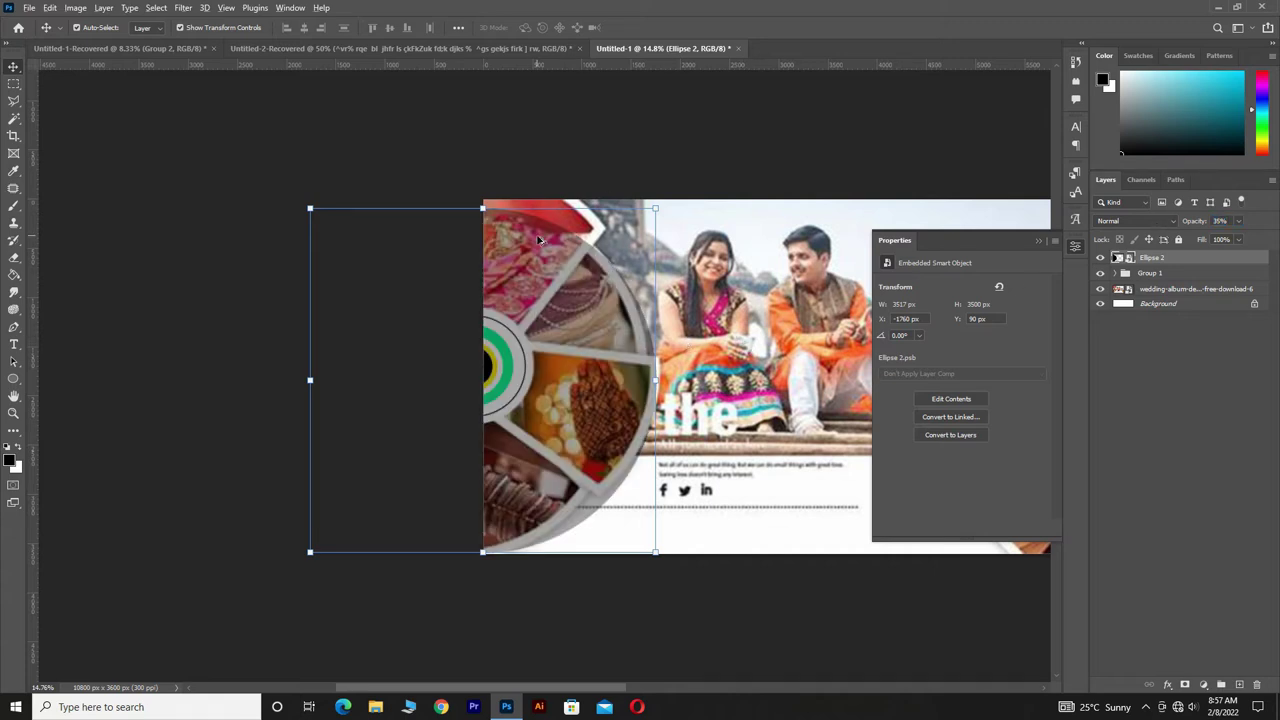
Step: Outline the second photo wedge from the top on Ellipse 2 with a Polygonal Lasso selection
scroll(560, 295, "up", 4)
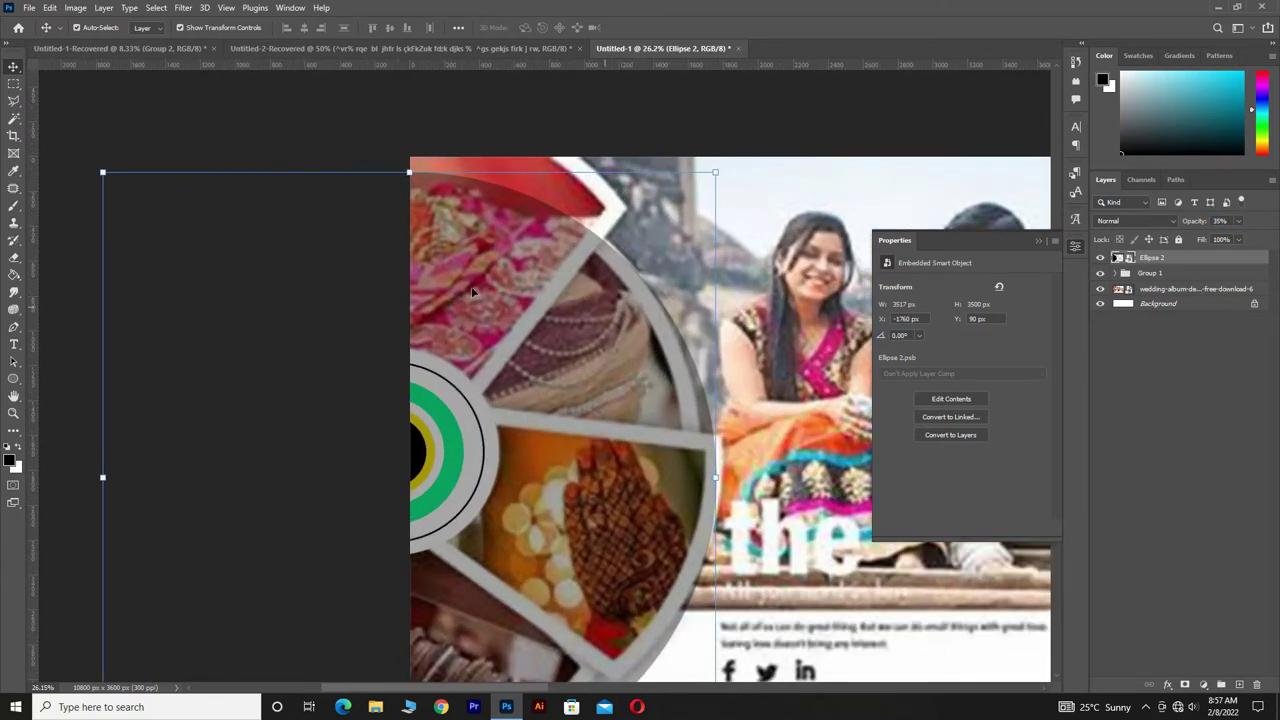
left_click(13, 102)
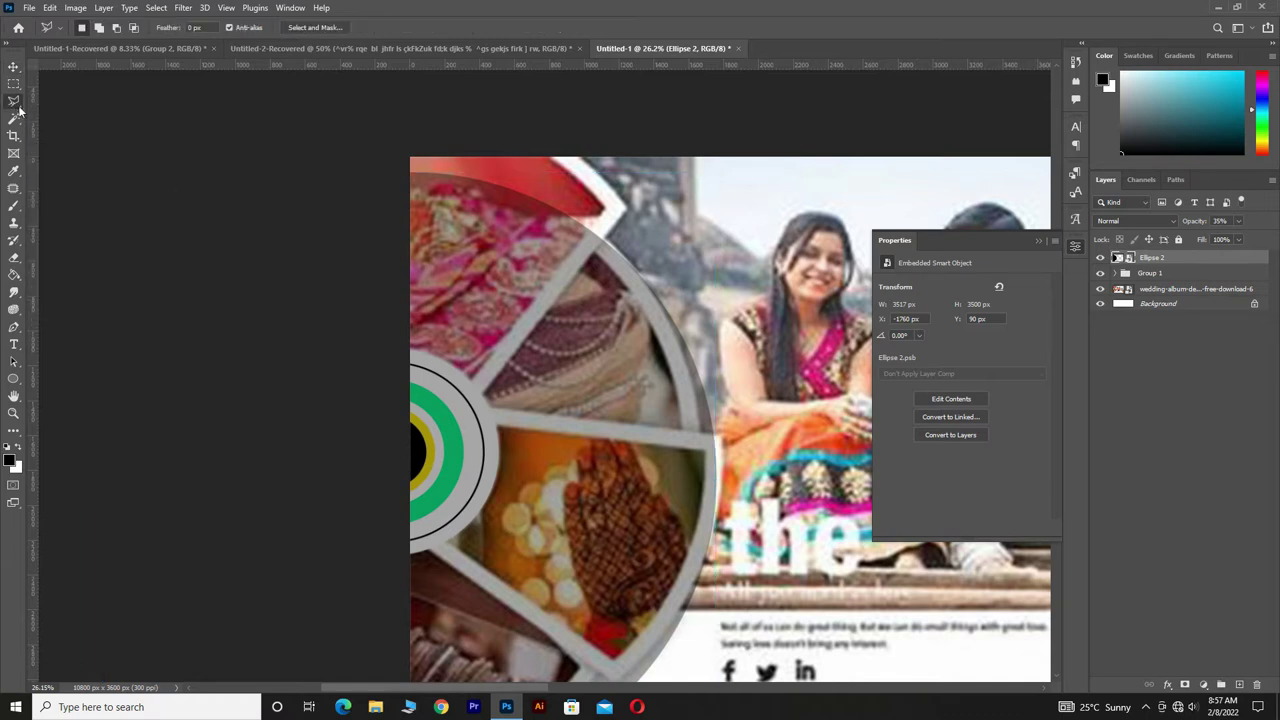
left_click(600, 242)
left_click(477, 409)
left_click(726, 438)
left_click(700, 318)
left_click(662, 285)
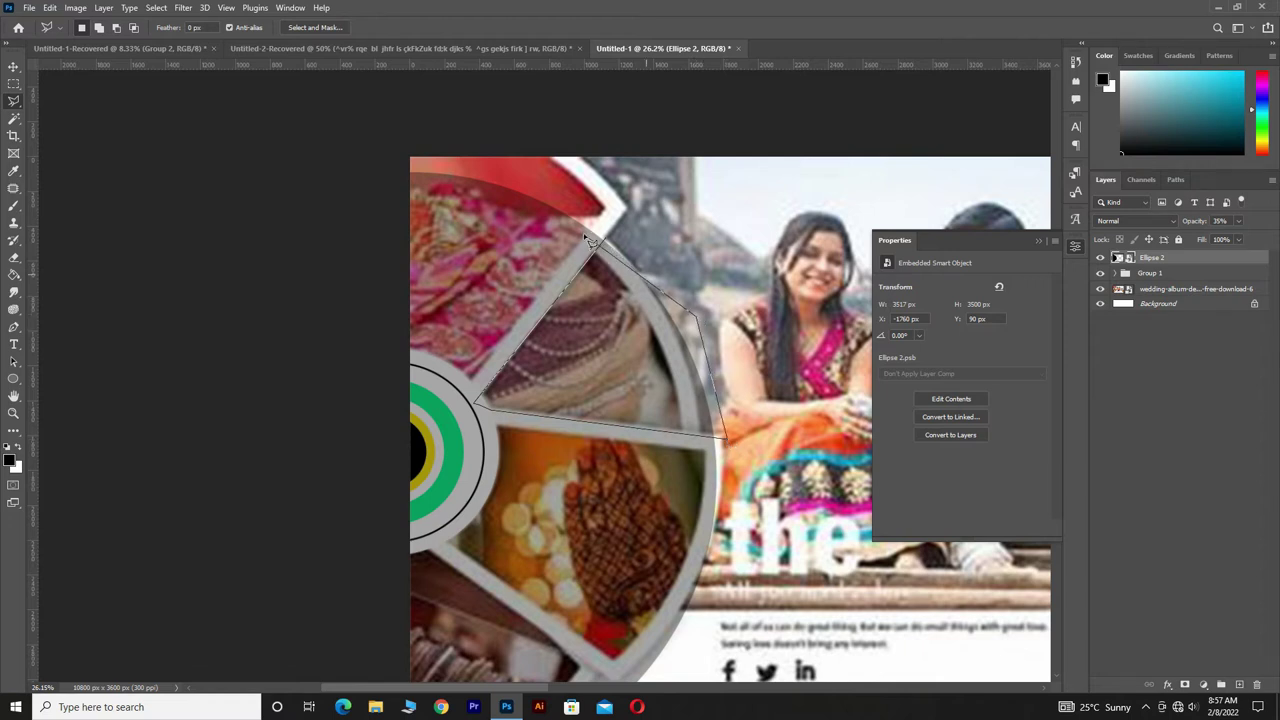
double_click(610, 245)
Step: Copy the selected wedge of Ellipse 2 to a new layer and hide that layer
key("ctrl+j")
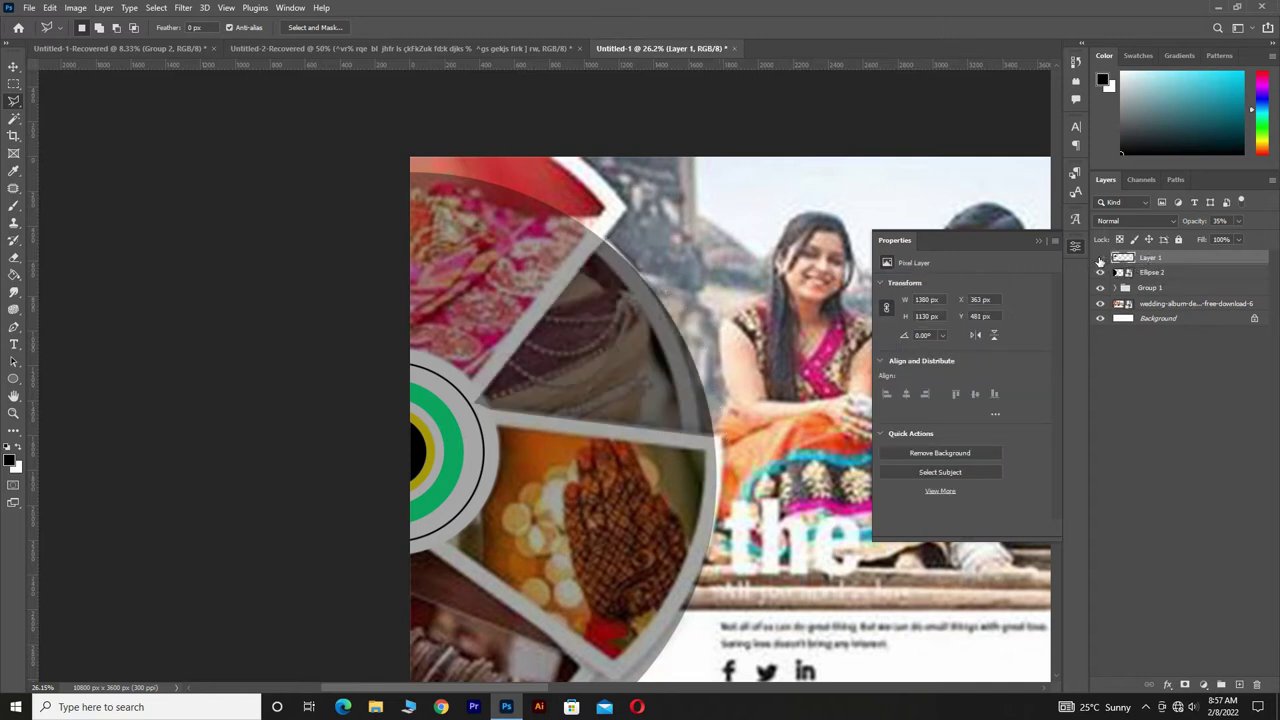
left_click(1100, 258)
left_click(1100, 258)
left_click(1100, 258)
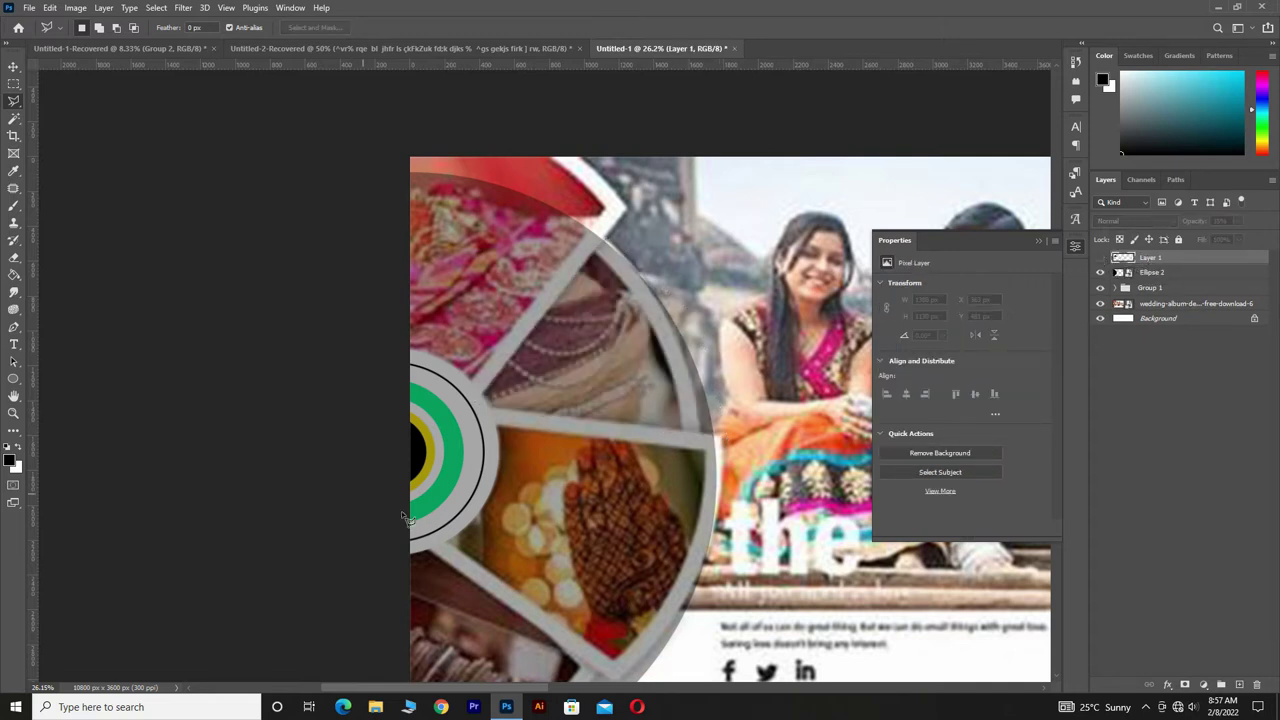
Step: Copy the lowest wedge of Ellipse 2 to a new layer using a Polygonal Lasso selection, and hide the new layer
scroll(403, 517, "down", 5)
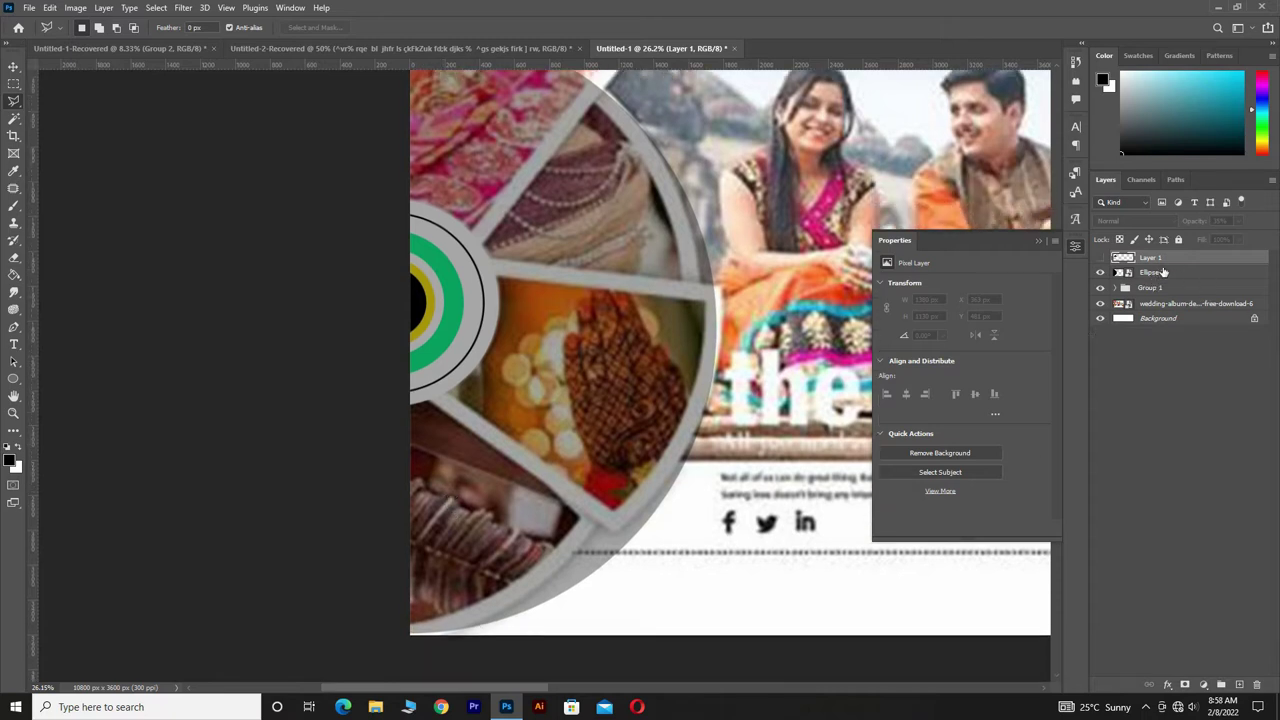
left_click(1161, 273)
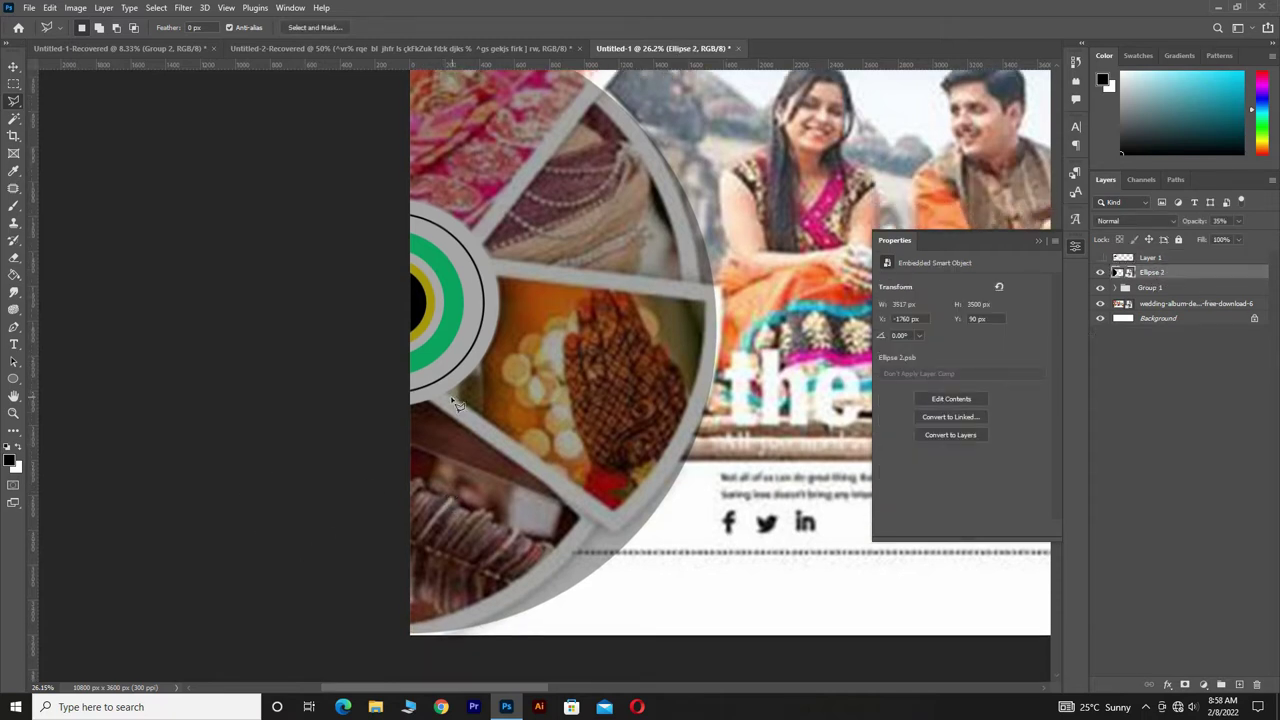
left_click(418, 395)
left_click(630, 545)
left_click(521, 650)
left_click(368, 652)
left_click(370, 367)
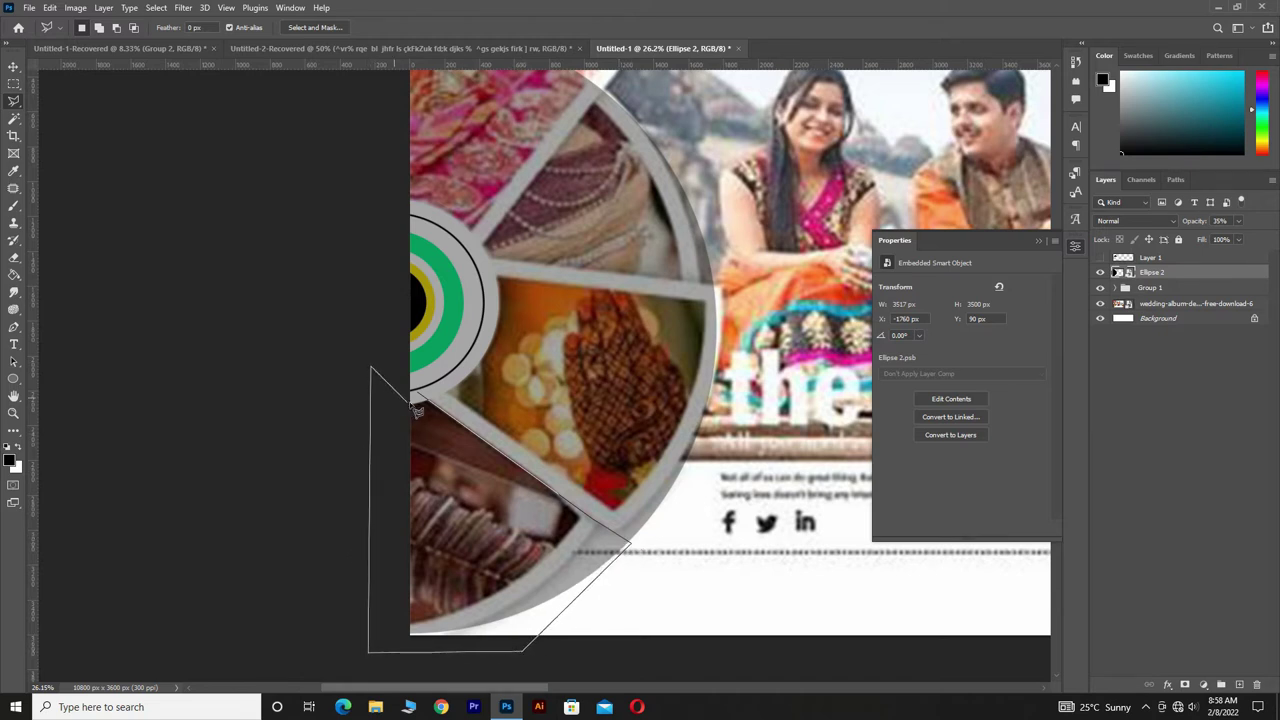
left_click(408, 404)
double_click(424, 400)
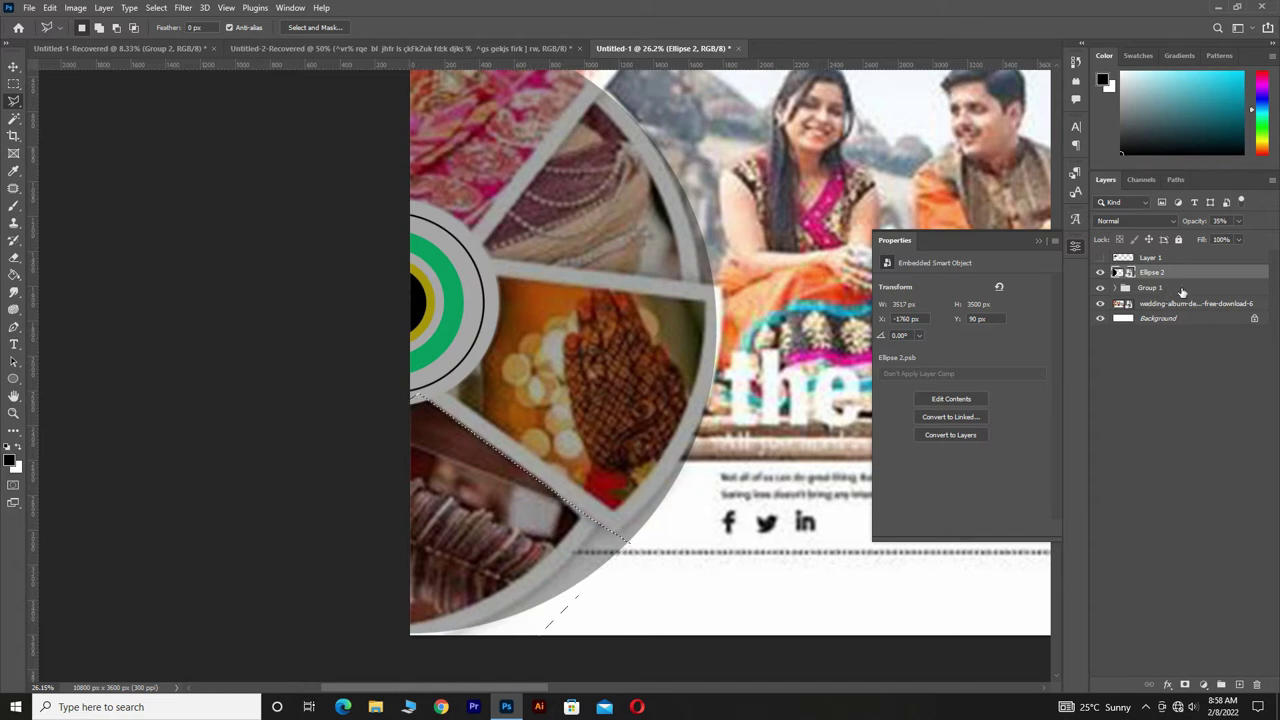
key("ctrl+j")
left_click(1100, 272)
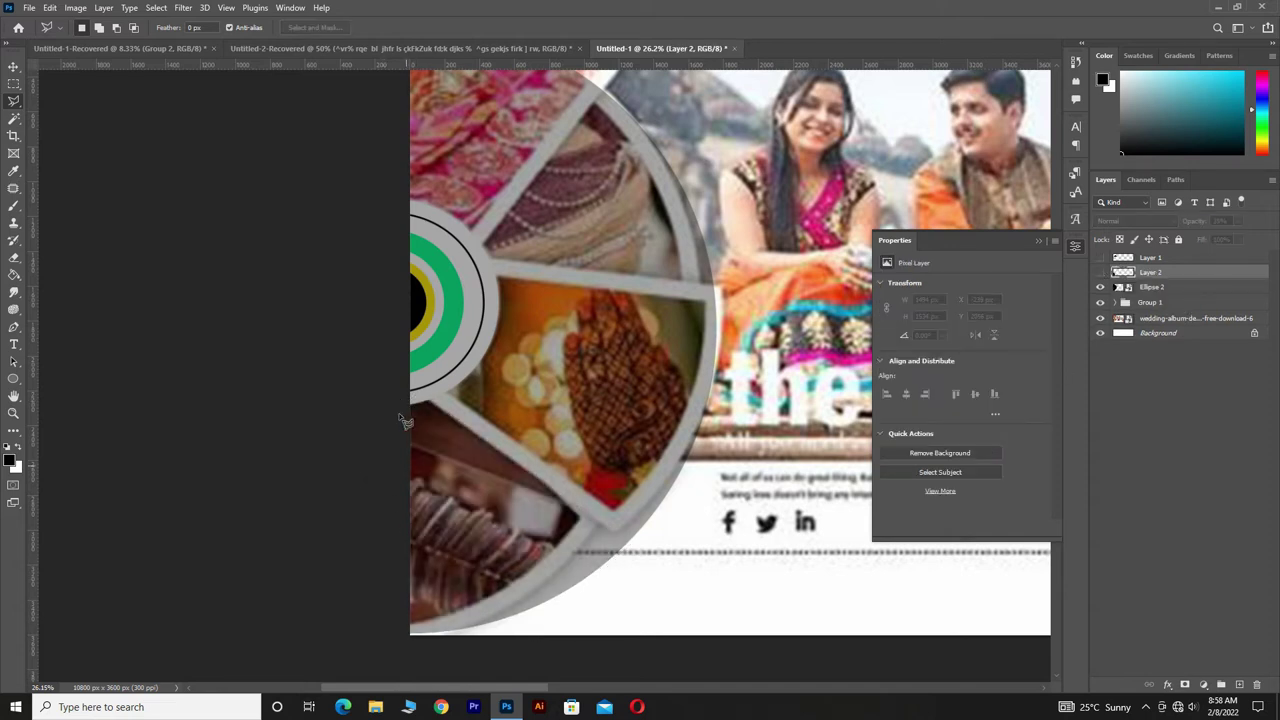
Step: Enlarge and reposition Ellipse 2 to about 3862 × 3930 px so it covers the larger photo wedges of the reference
scroll(529, 515, "down", 2)
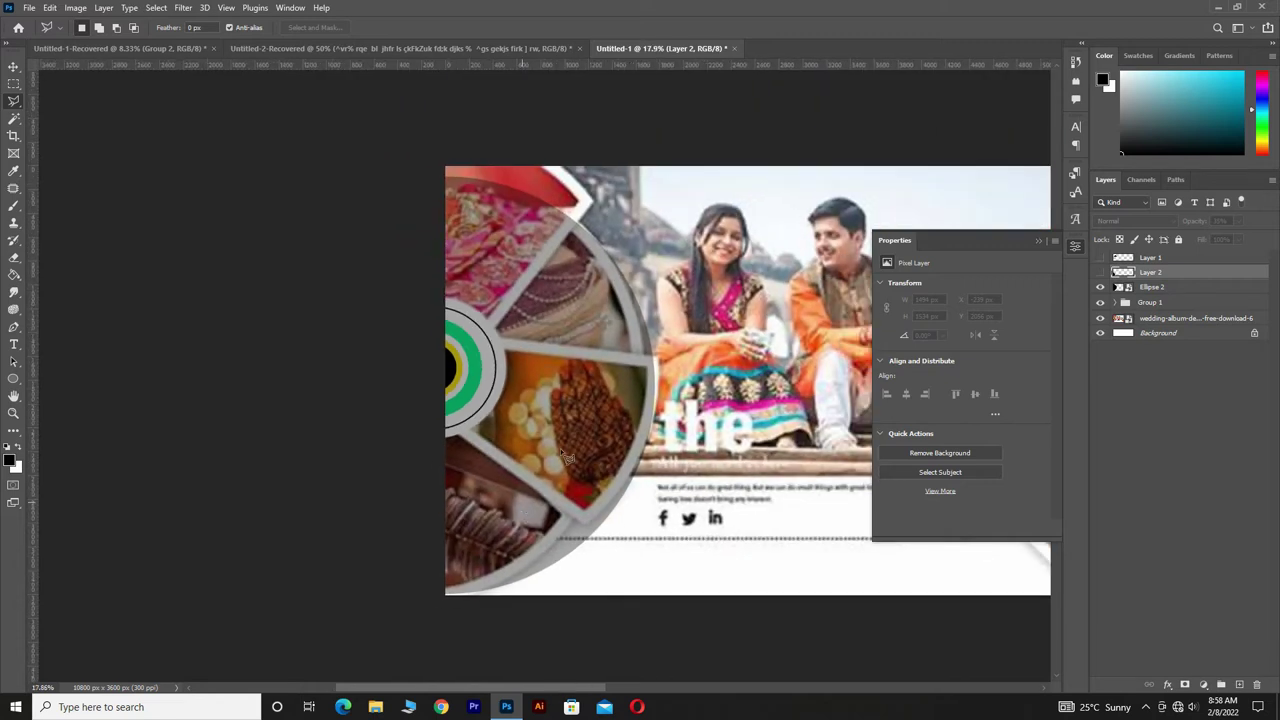
left_click(14, 66)
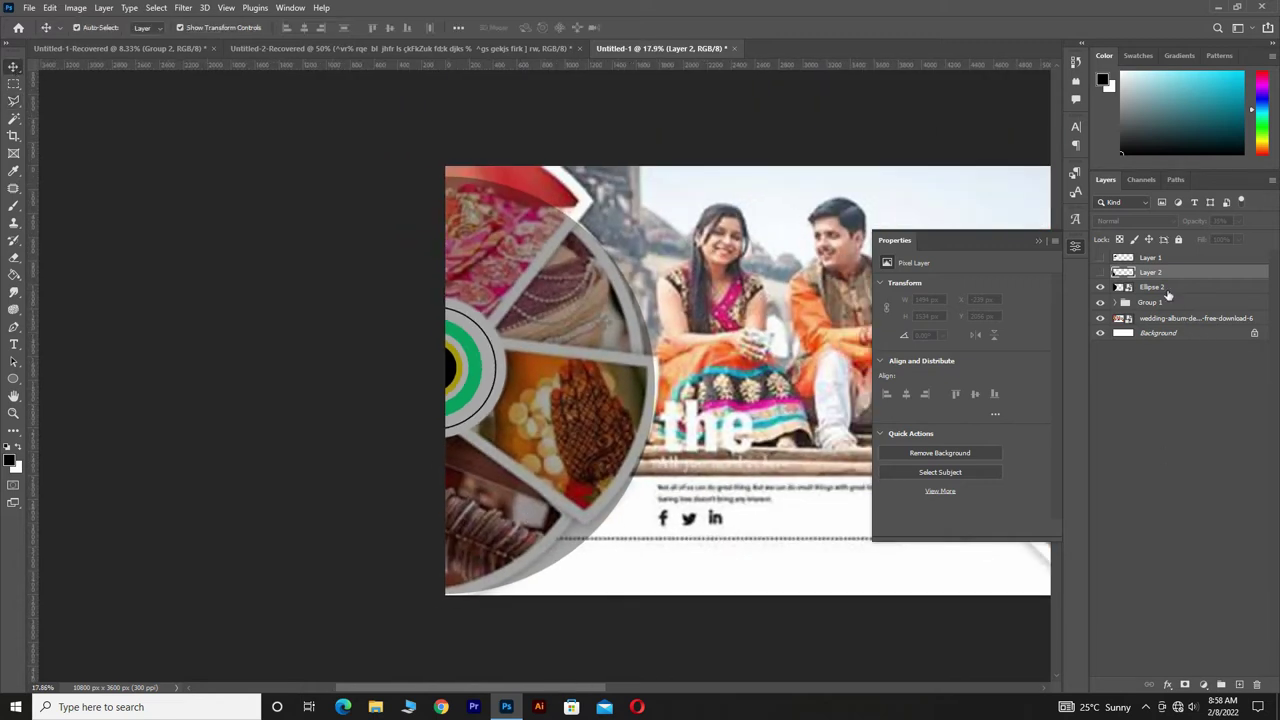
left_click(1165, 289)
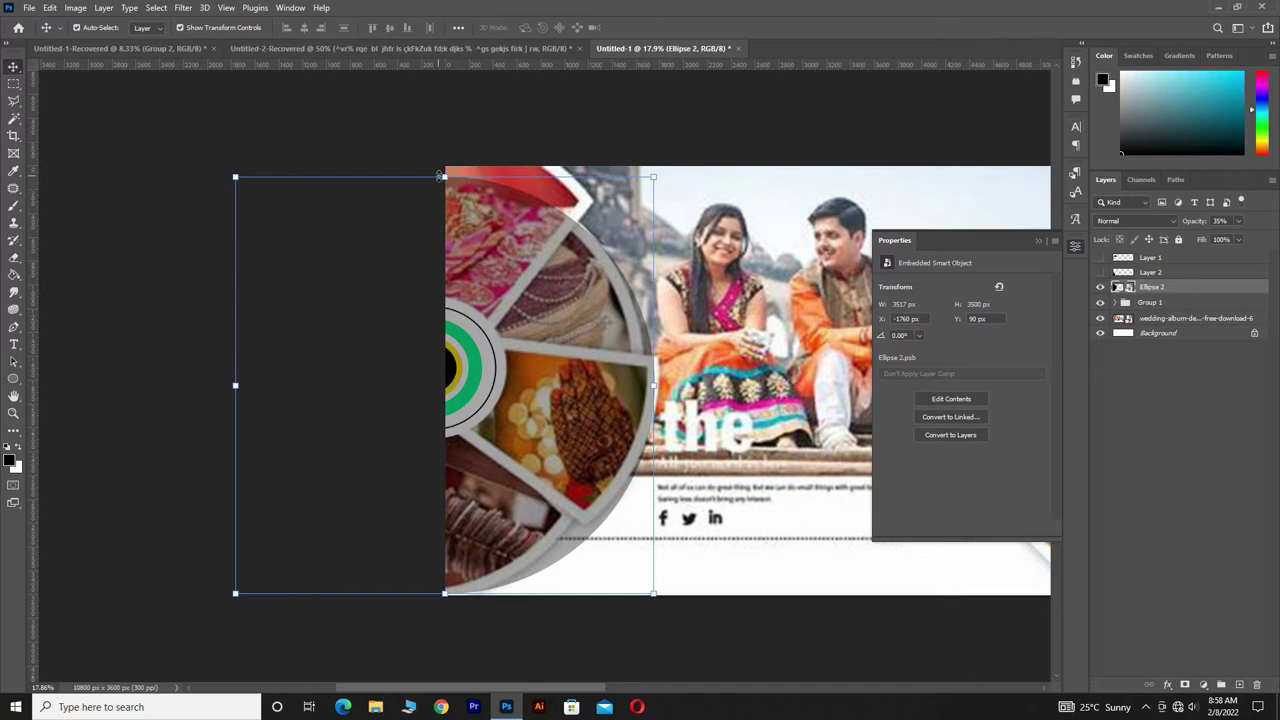
left_click_drag(440, 176, 448, 136)
left_click_drag(559, 412, 538, 399)
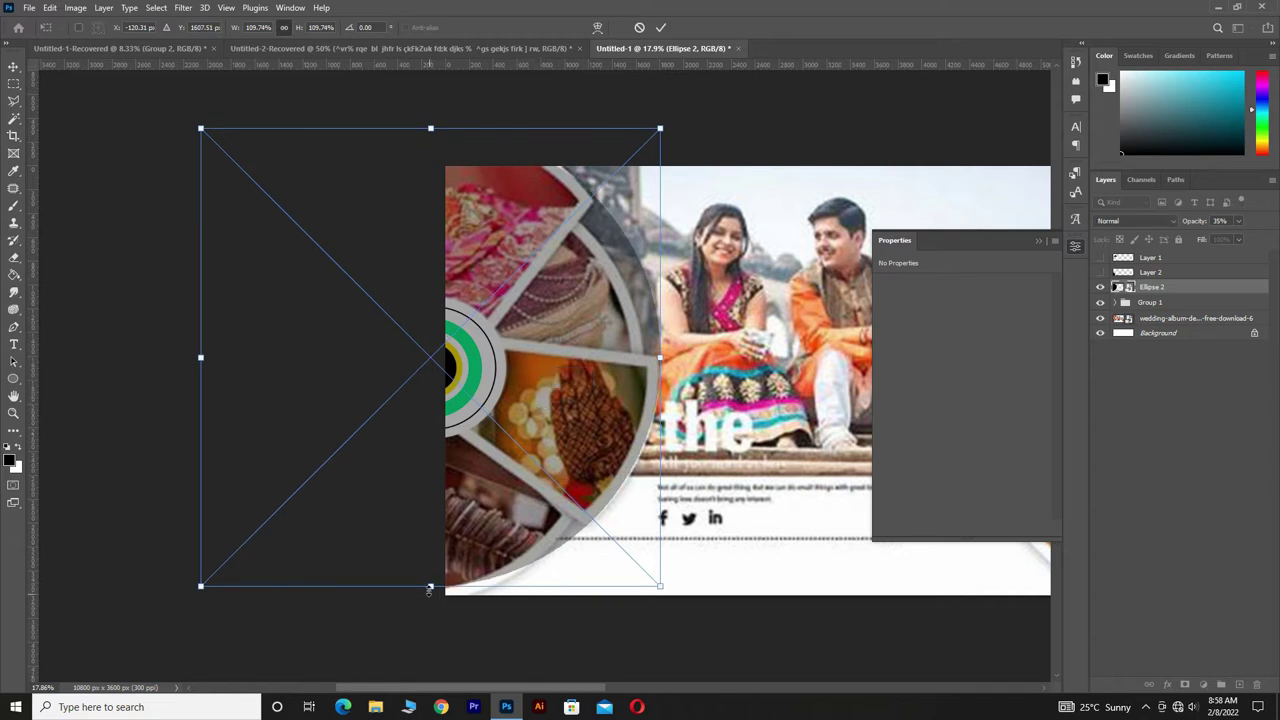
left_click_drag(430, 587, 431, 592)
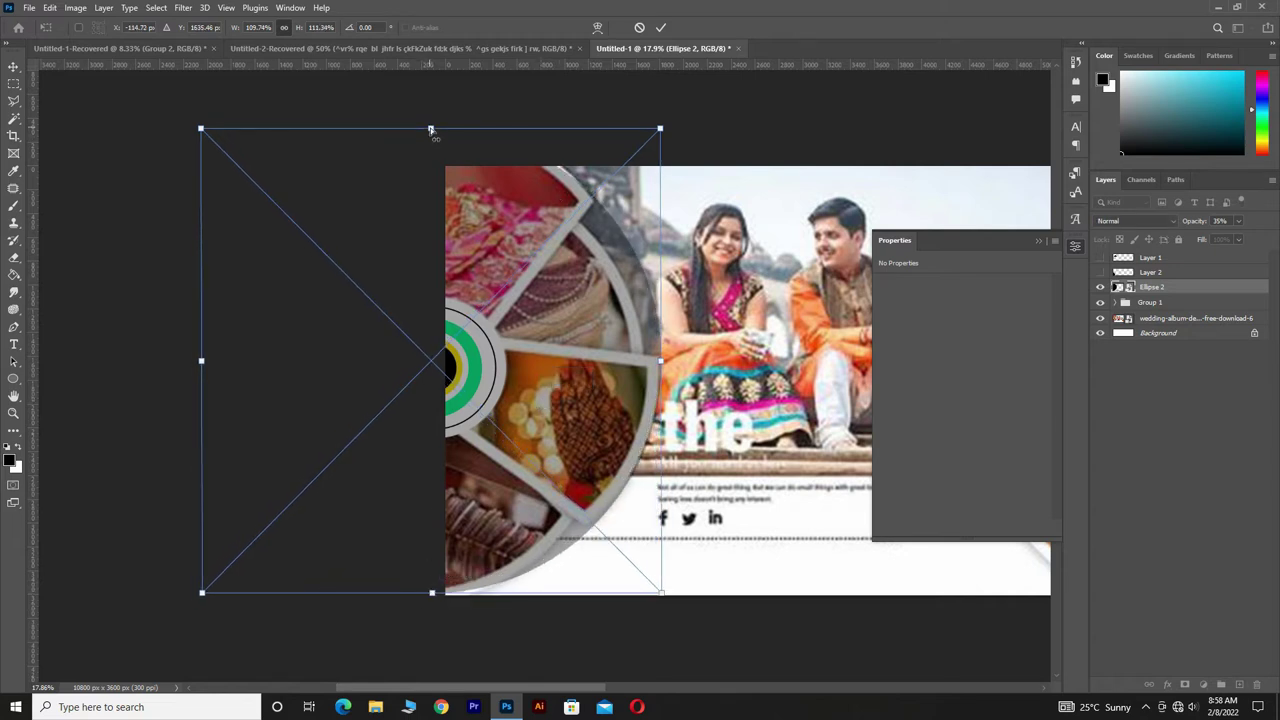
left_click_drag(430, 130, 432, 126)
left_click(660, 27)
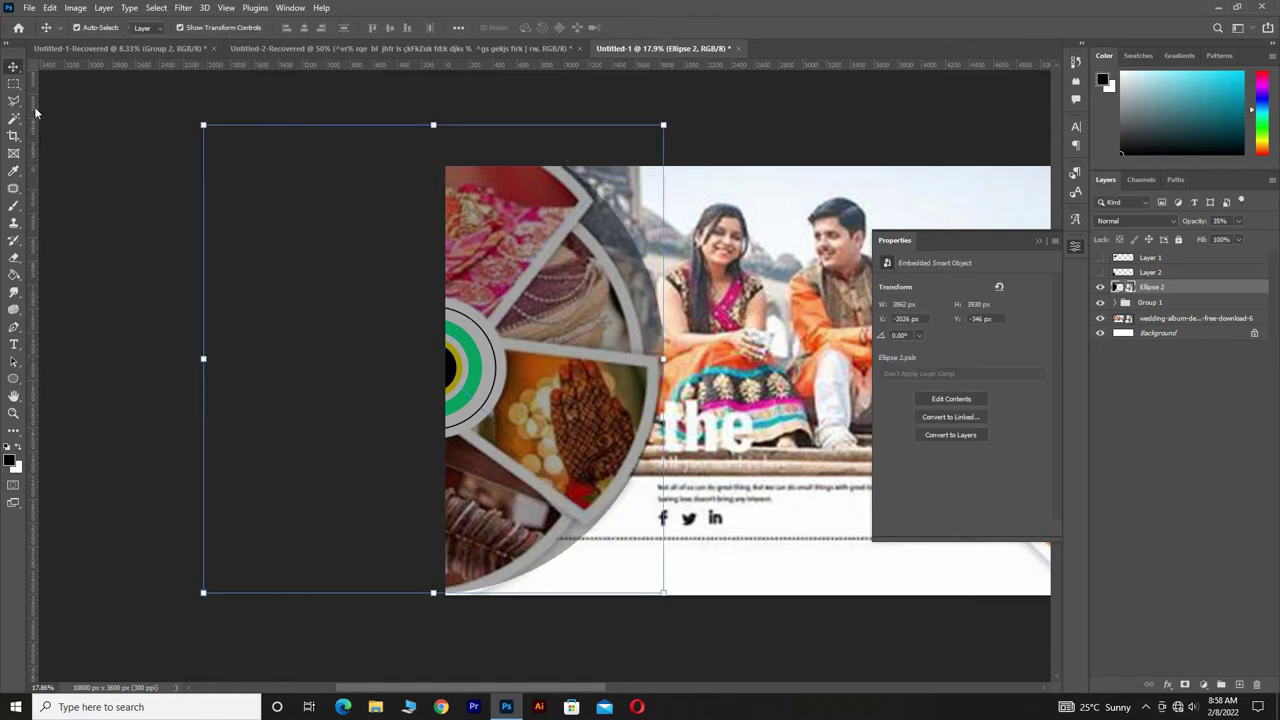
Step: Copy the topmost photo wedge of Ellipse 2 to a new layer using a Polygonal Lasso selection, and hide the new layer
left_click(15, 100)
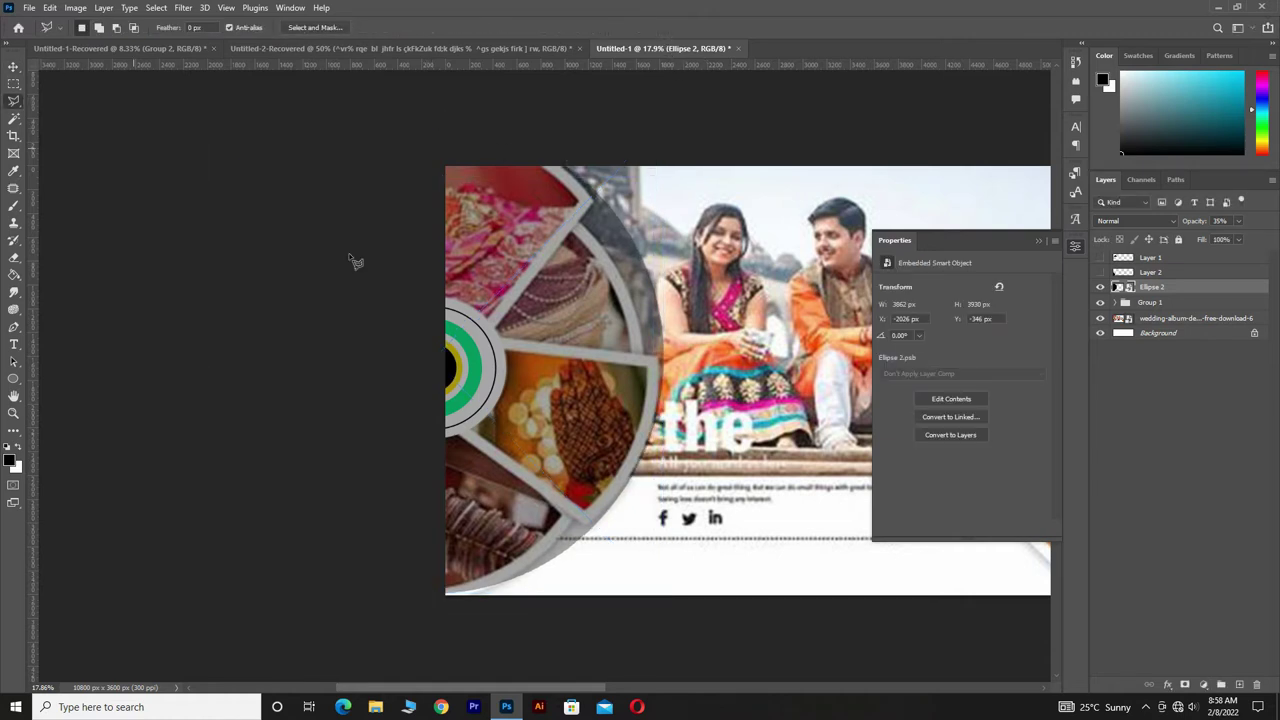
left_click(603, 203)
left_click(492, 326)
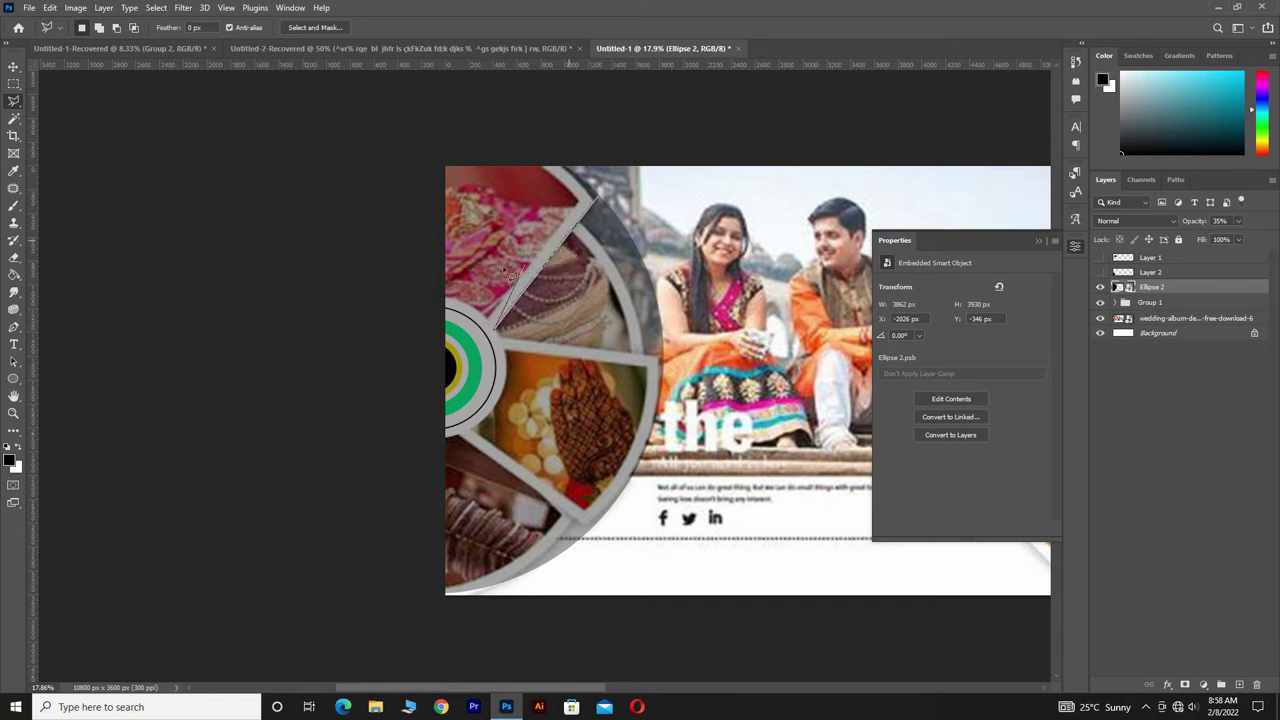
left_click(430, 312)
left_click(430, 155)
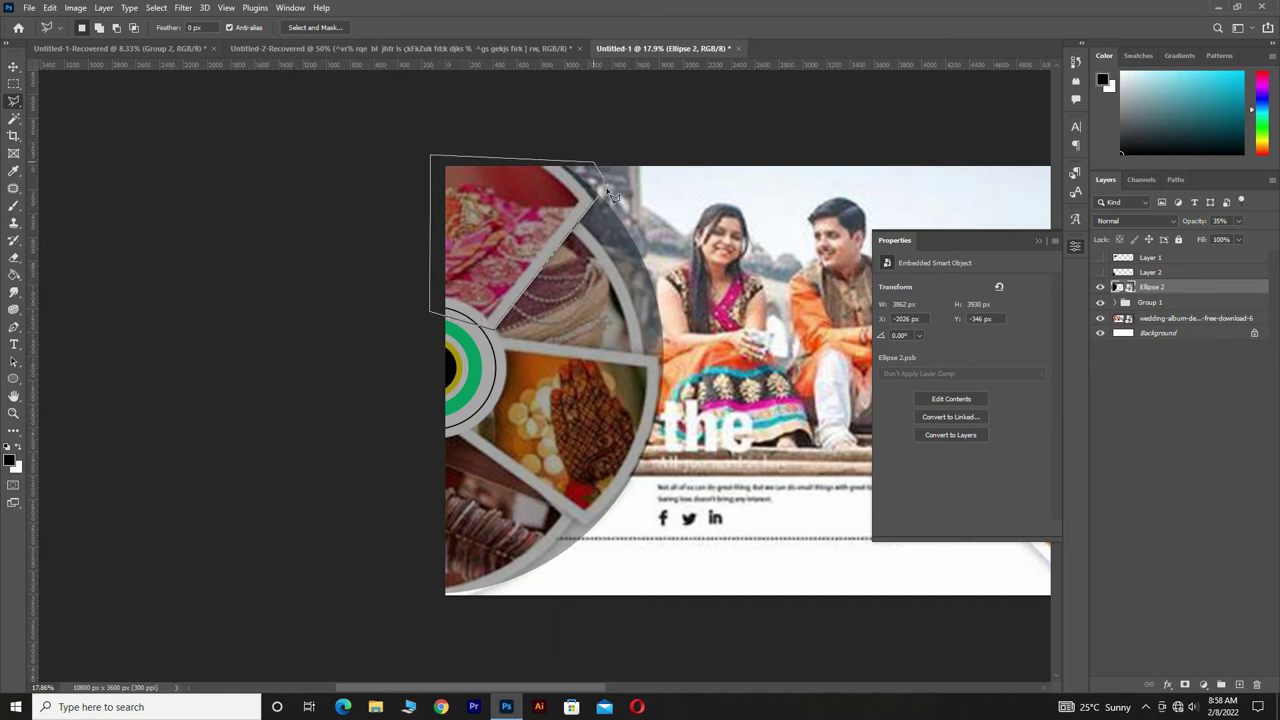
double_click(607, 200)
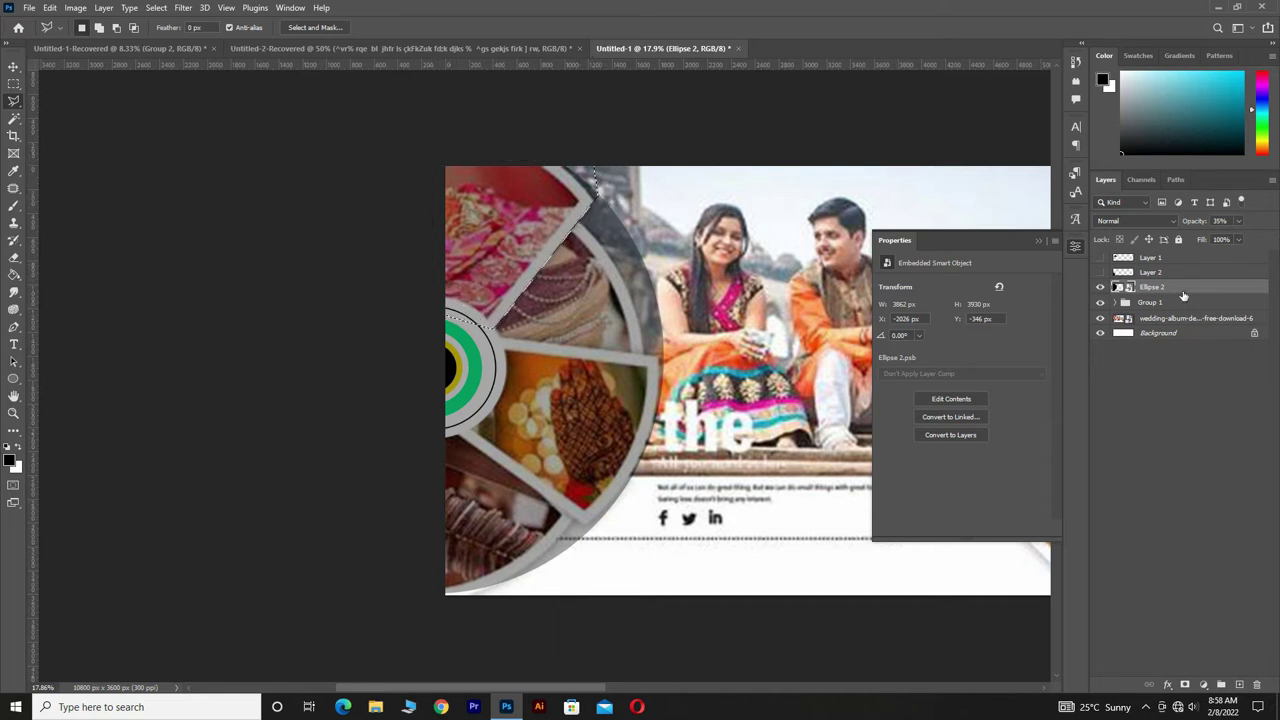
key("ctrl+j")
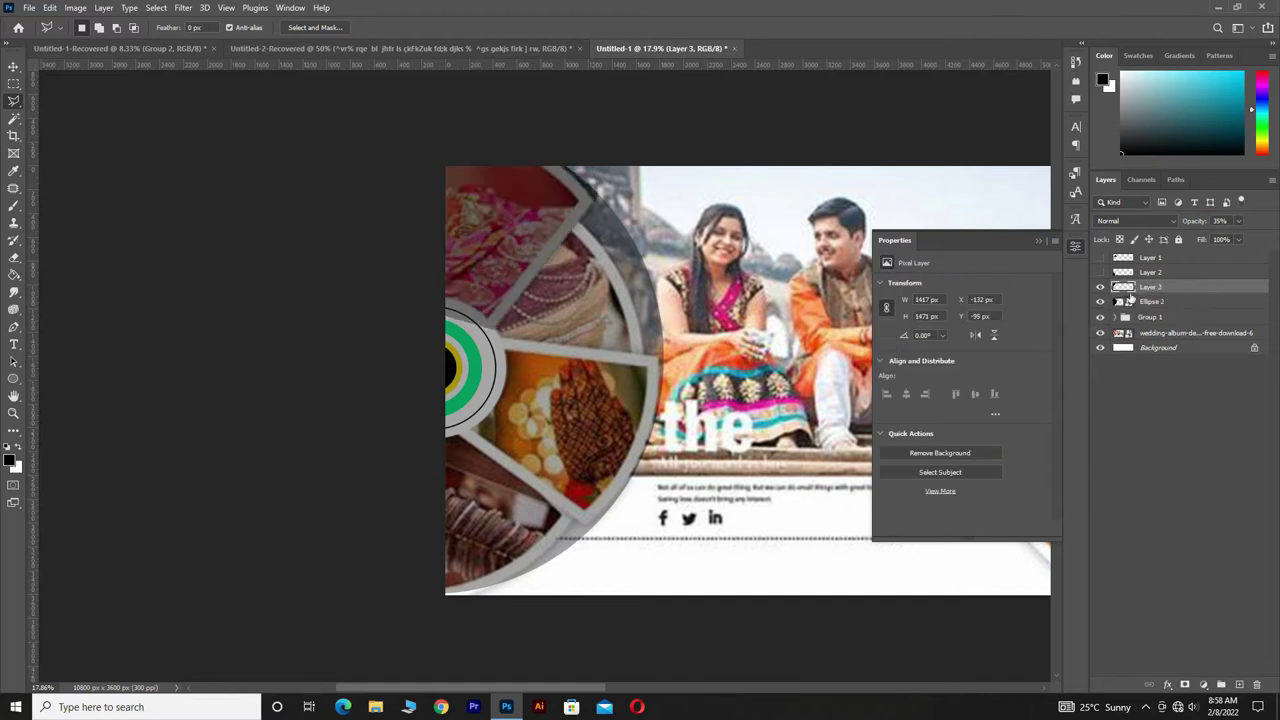
left_click(1167, 304)
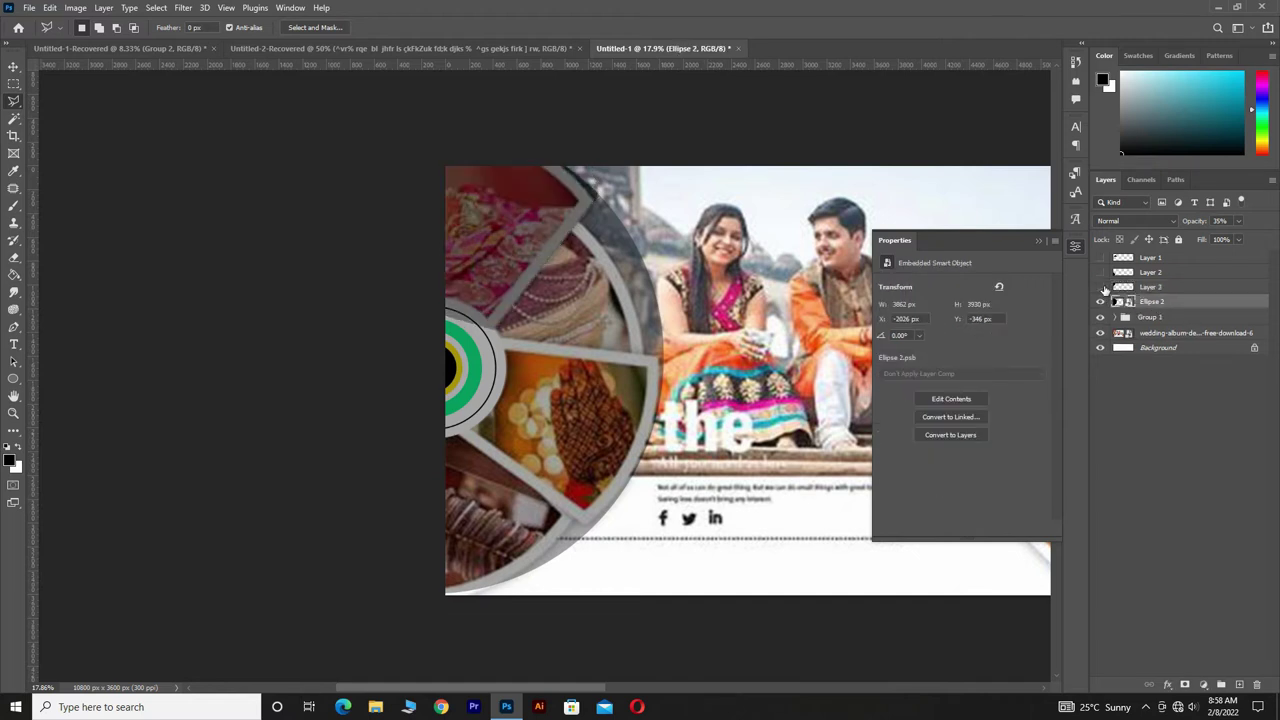
left_click(1102, 288)
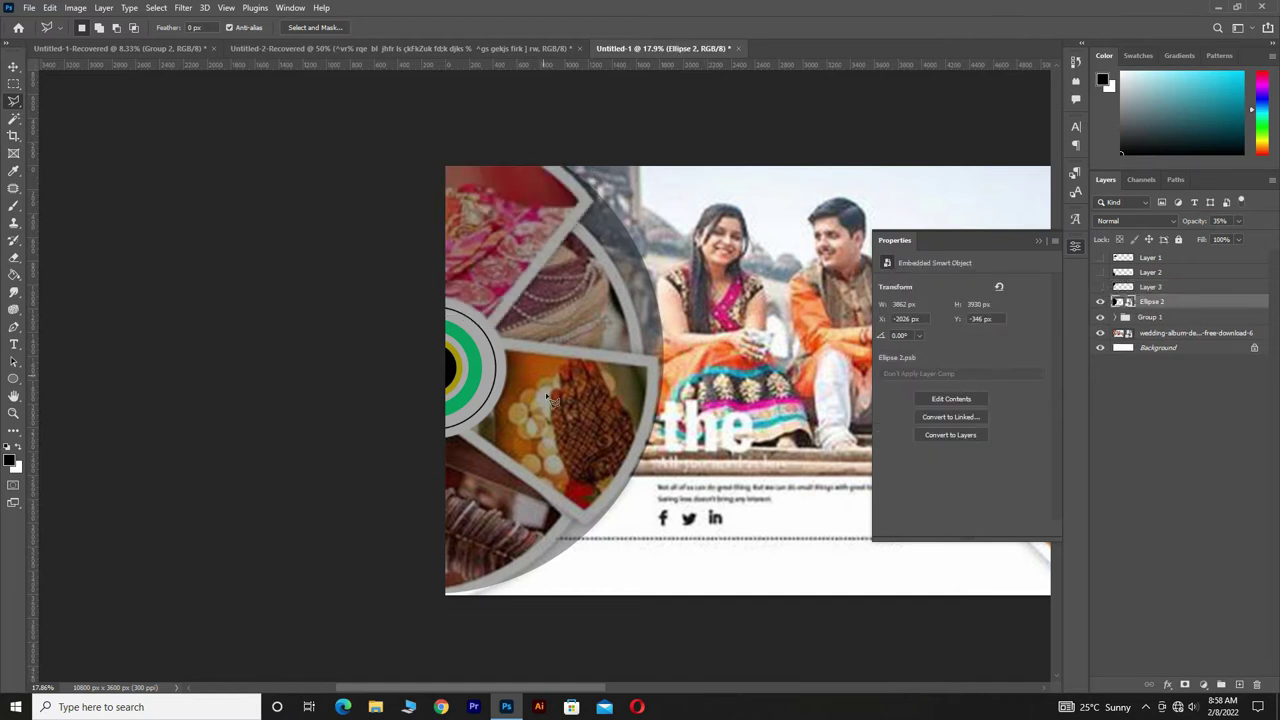
Step: Copy the third wedge from the top of Ellipse 2 to a new layer with a Polygonal Lasso selection, and hide Ellipse 2
left_click(502, 340)
left_click(647, 547)
left_click(585, 520)
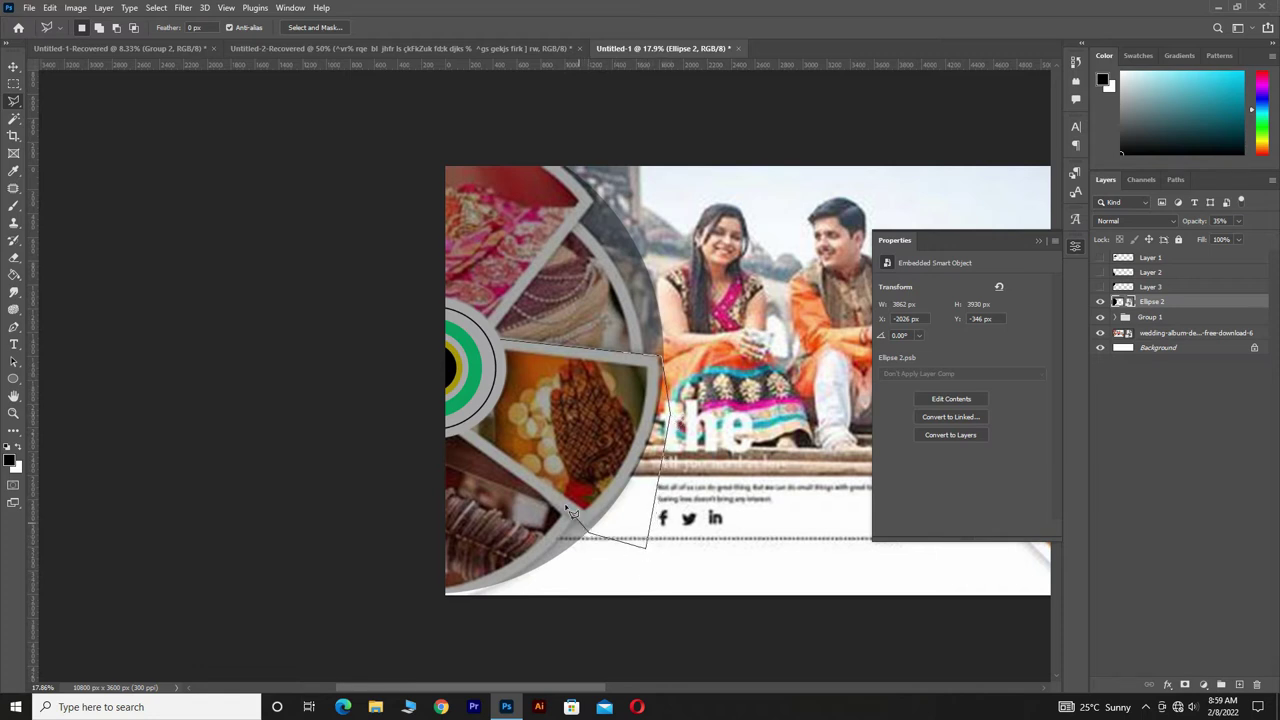
left_click(459, 436)
left_click(505, 347)
key("ctrl+j")
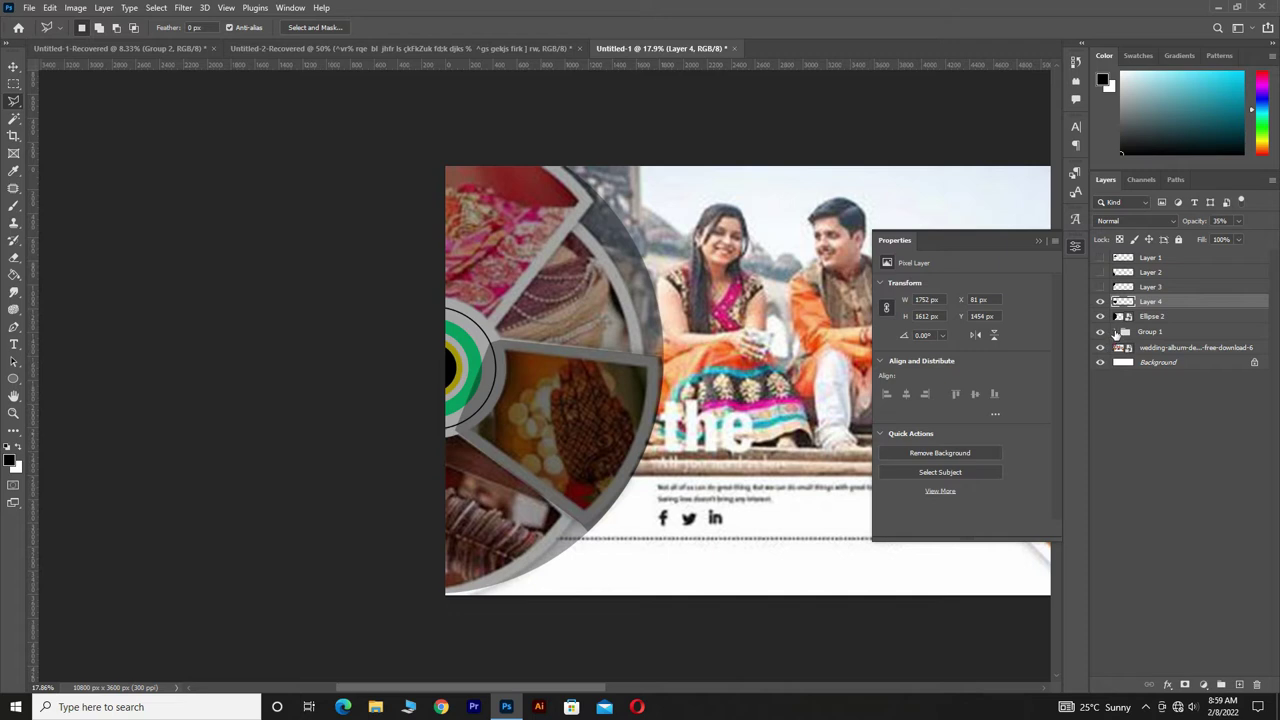
left_click(1100, 317)
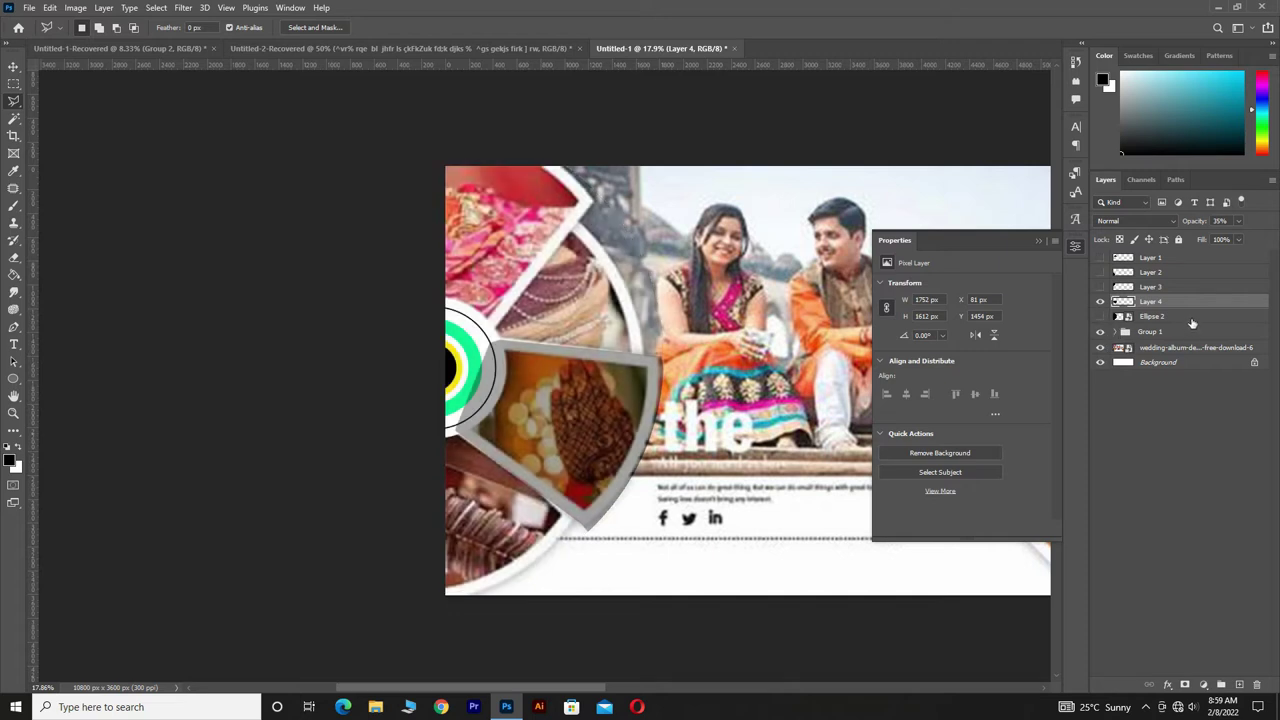
Step: Move Group 1 above all the wedge layers and make Layers 1, 2 and 3 visible
left_click(1184, 289, "shift")
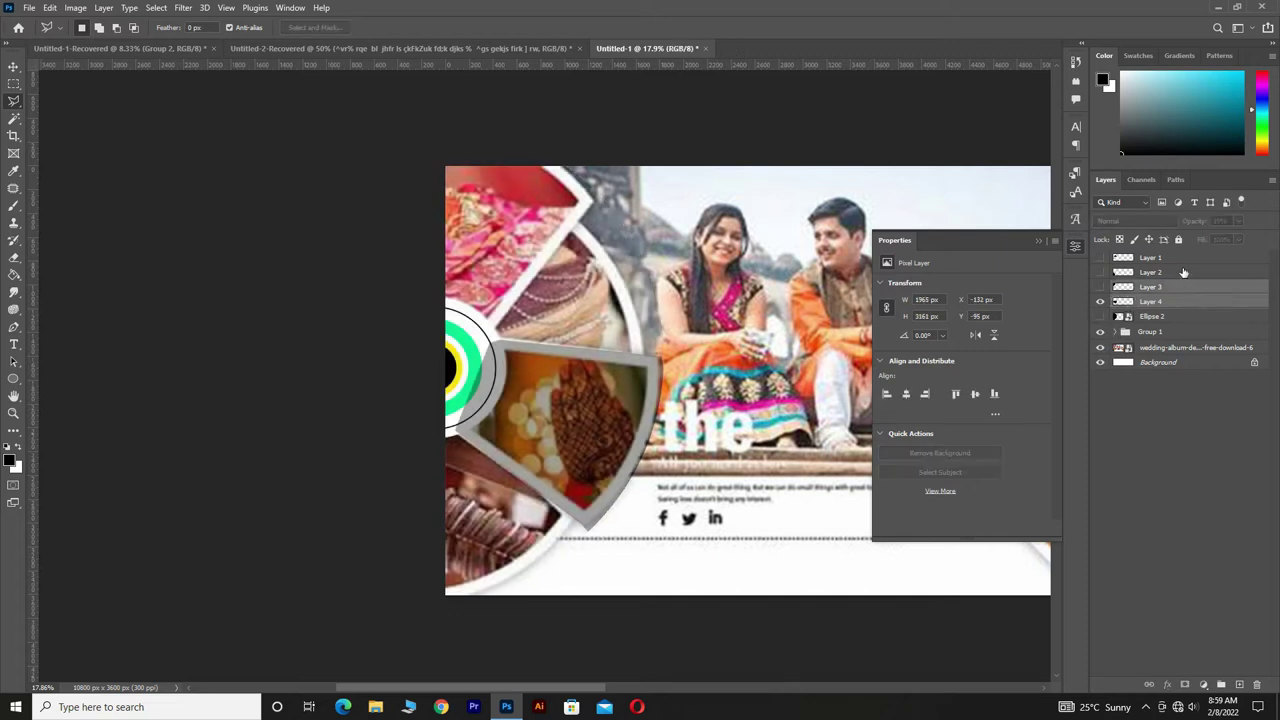
left_click_drag(1174, 334, 1162, 256)
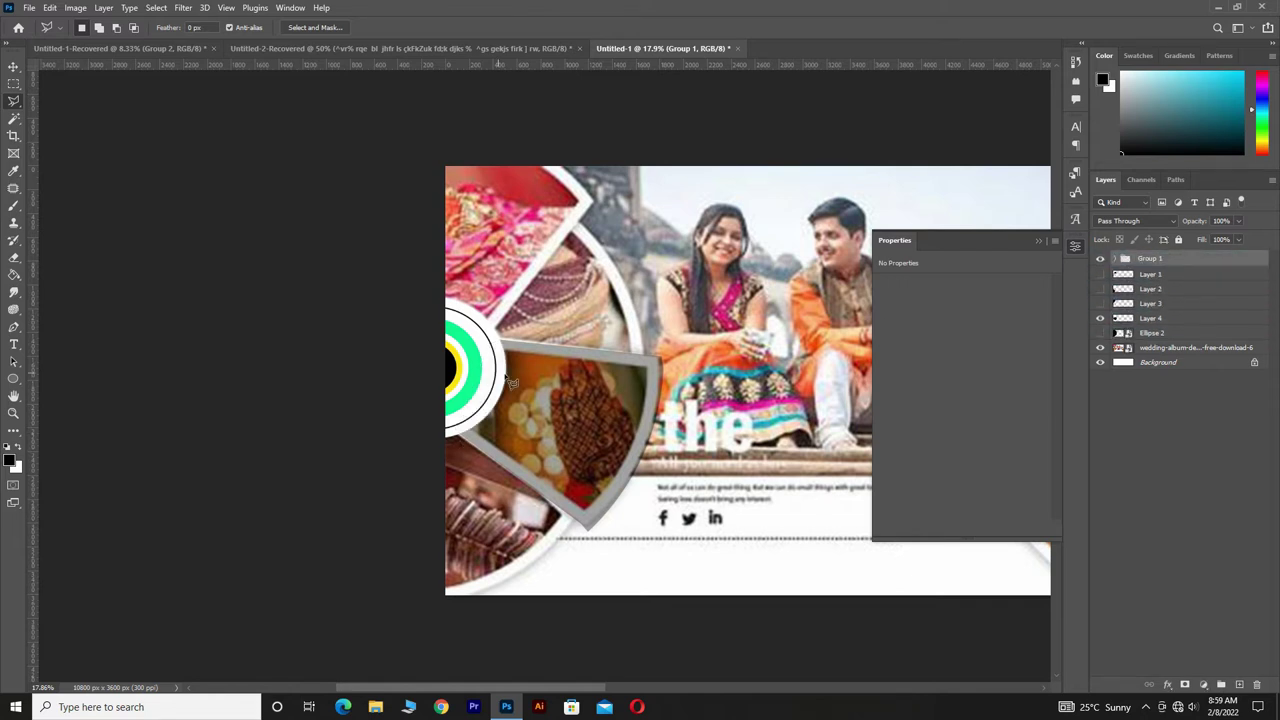
left_click(1153, 276)
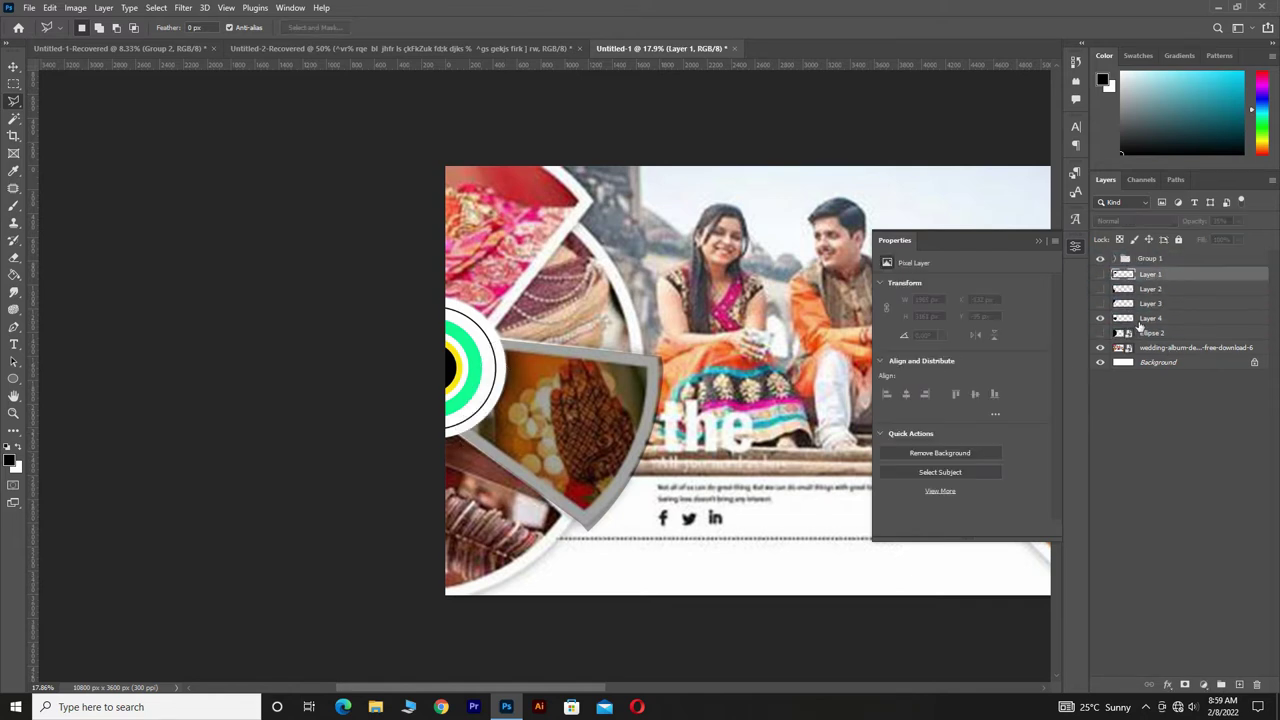
left_click(1100, 274)
left_click(1100, 289)
left_click(1100, 303)
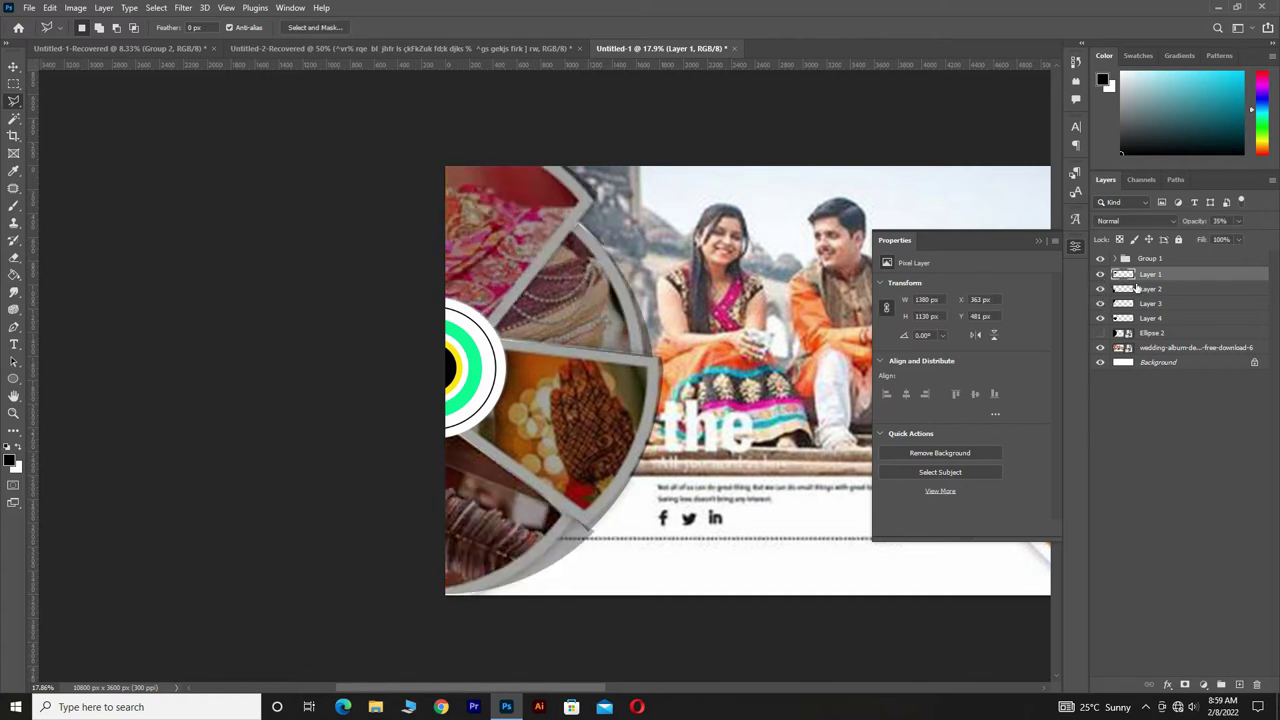
Step: Raise the opacity of wedge Layers 1 to 4 to 100%
left_click_drag(1193, 224, 1222, 226)
left_click(1133, 290)
left_click(1140, 305)
left_click(1147, 318)
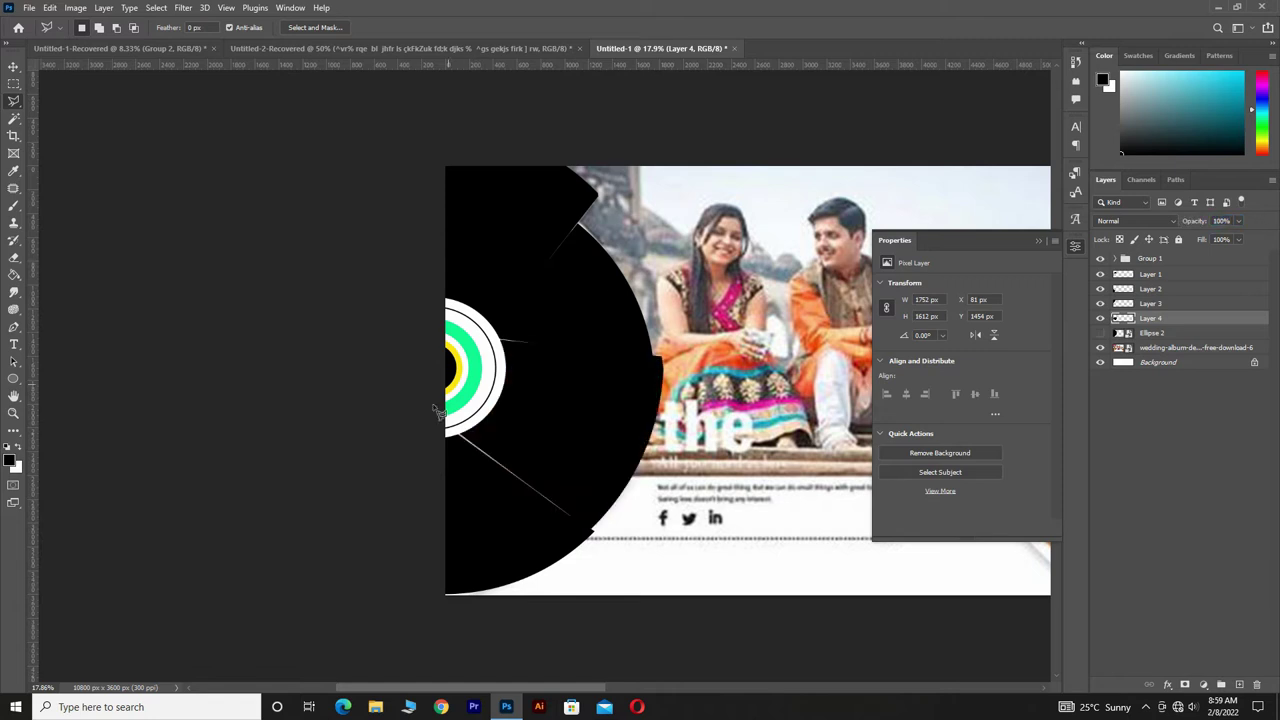
Step: Distort the Layer 4 wedge by pulling its lower-left corner slightly downward to close the gap to the lowest wedge
left_click(14, 70)
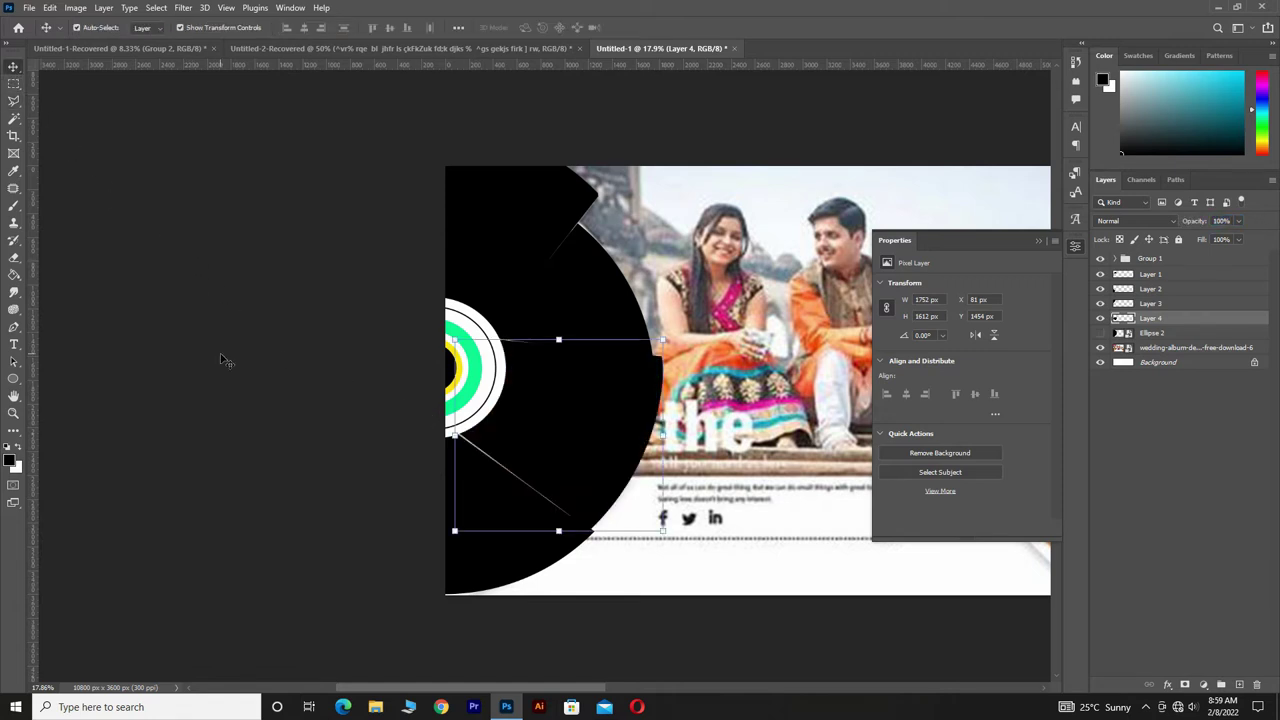
scroll(450, 605, "up", 2)
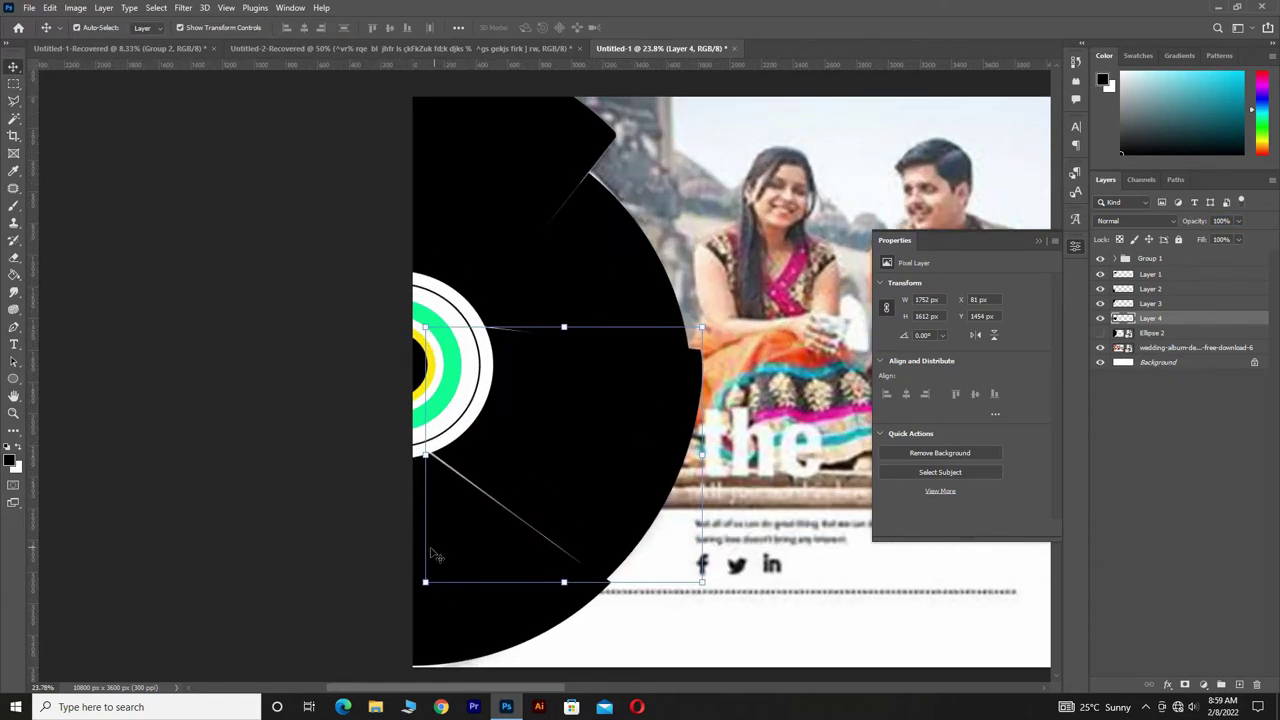
left_click_drag(429, 557, 425, 590)
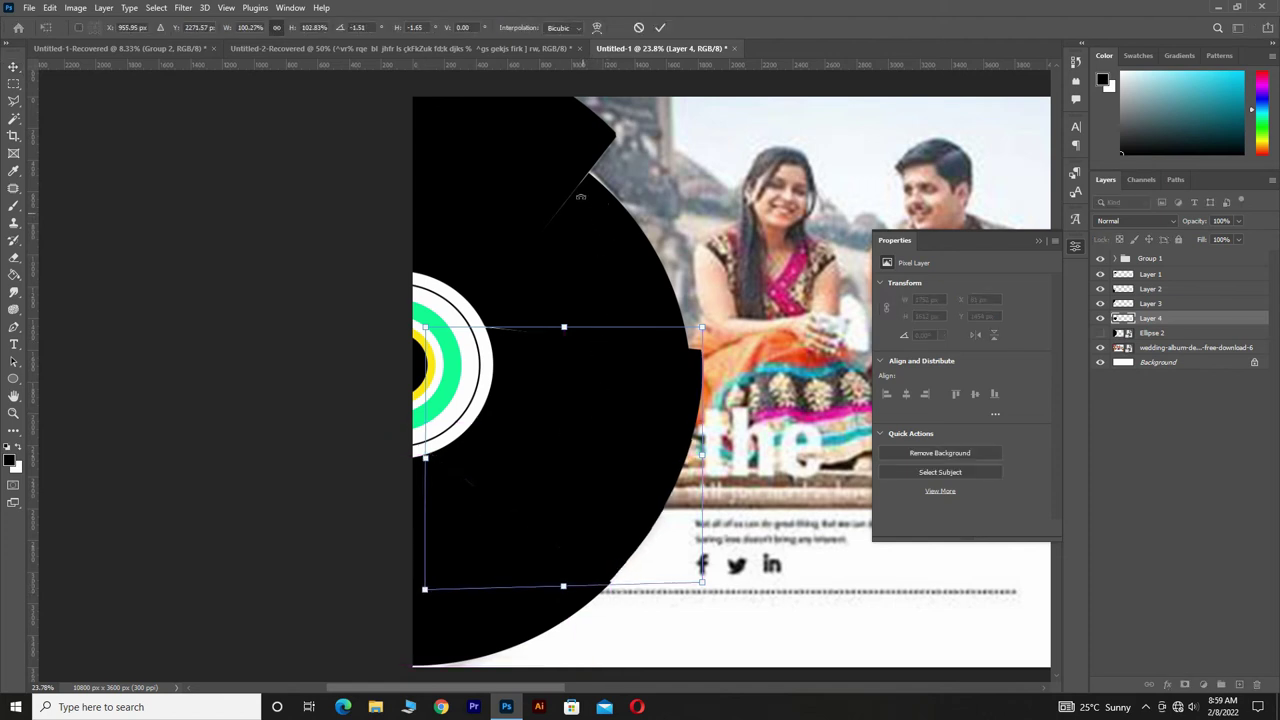
left_click(660, 27)
Step: Distort the Layer 1 wedge to about 1384 × 1154 px by shifting its left corners to close the gaps to its neighbours
left_click(585, 258)
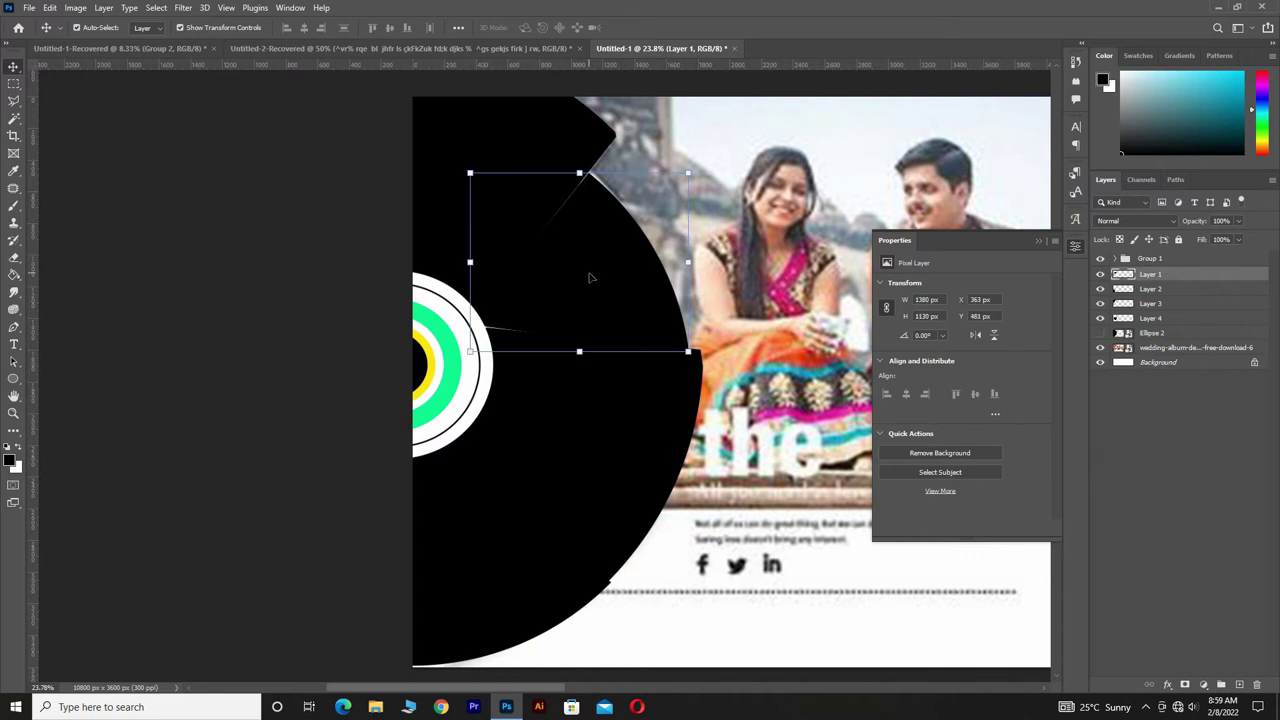
left_click(590, 278)
left_click_drag(467, 354, 469, 357)
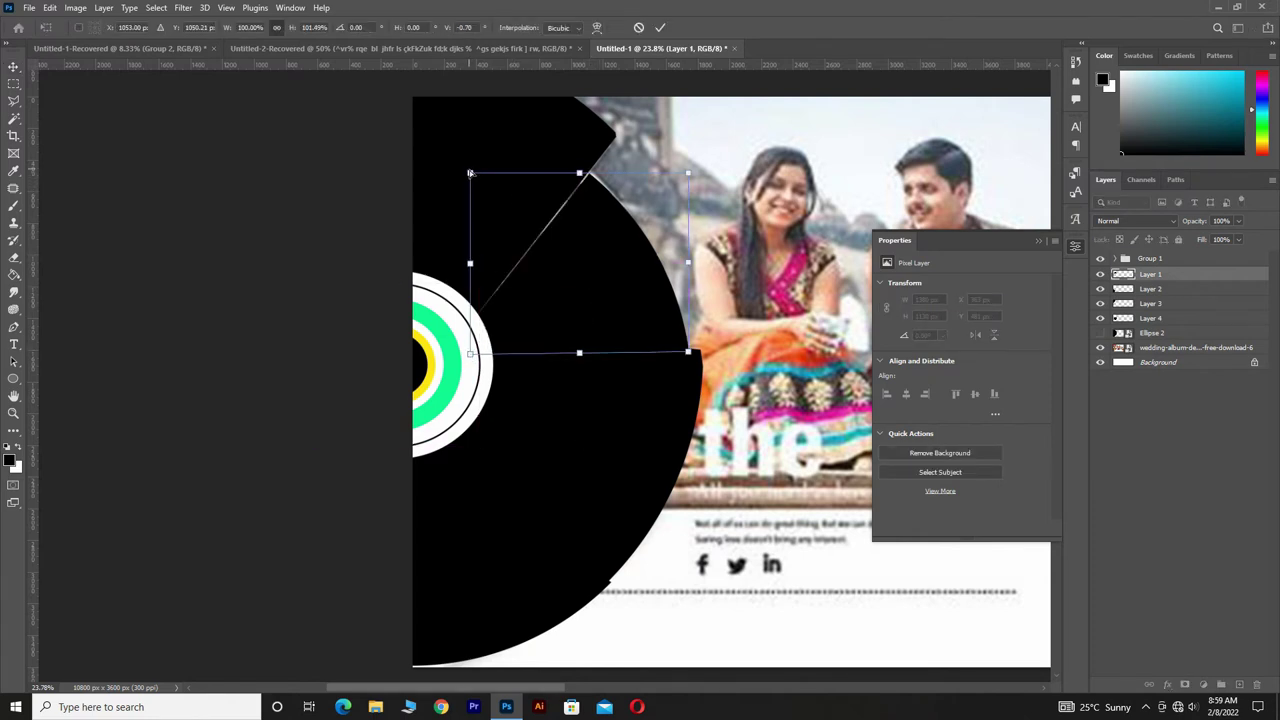
left_click_drag(470, 173, 466, 166)
key("Return")
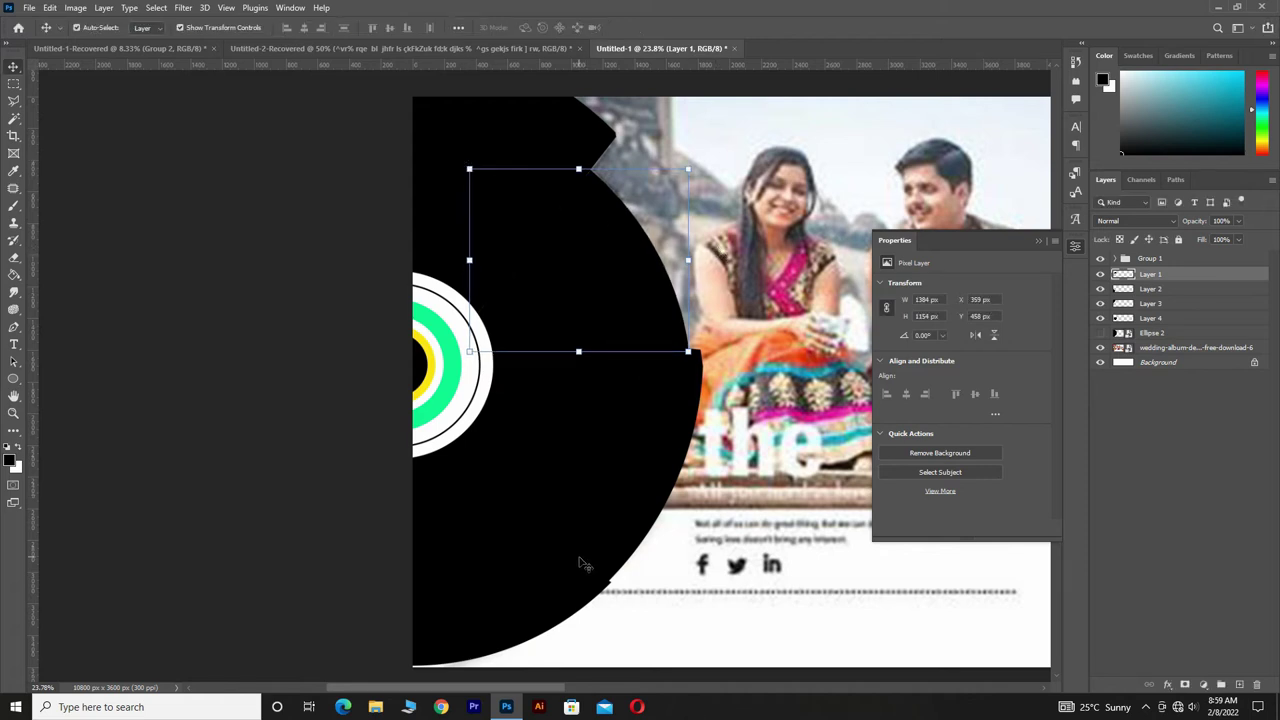
Step: Scale the Layer 2 wedge to about 95% and stretch its lower-left corner outward, to about 1456 × 1566 px
left_click(481, 594)
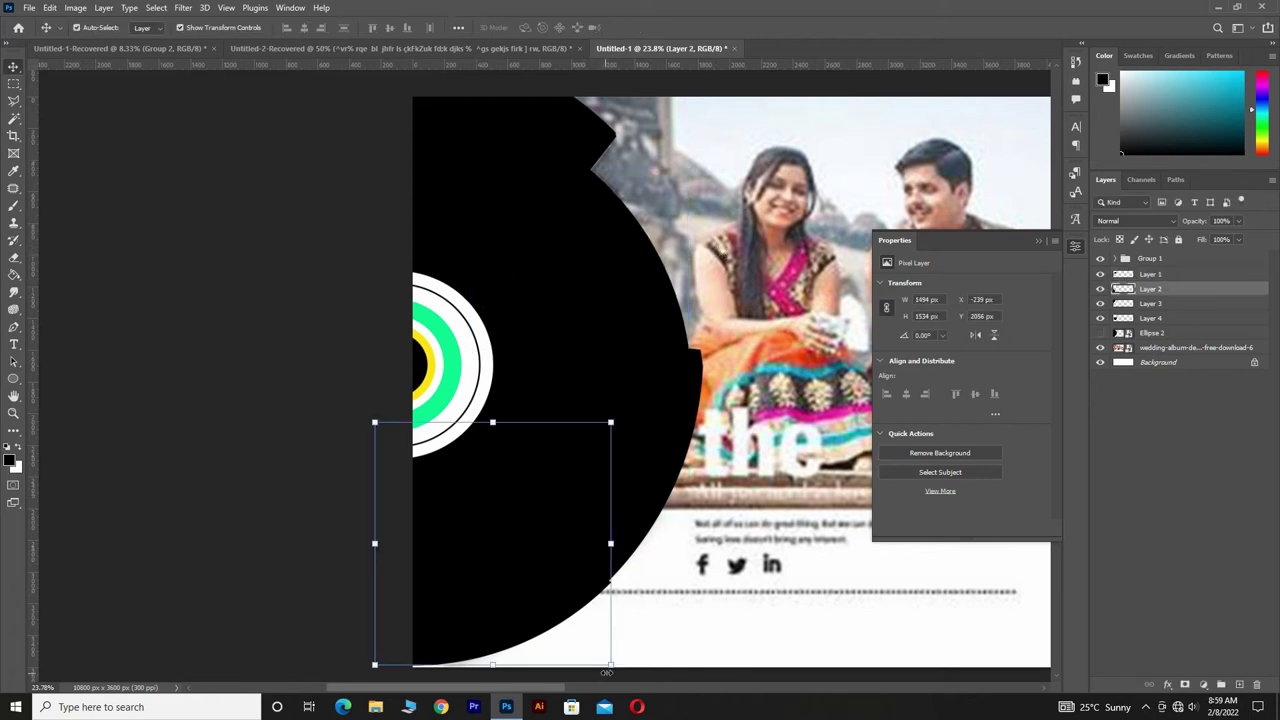
left_click_drag(606, 672, 598, 664)
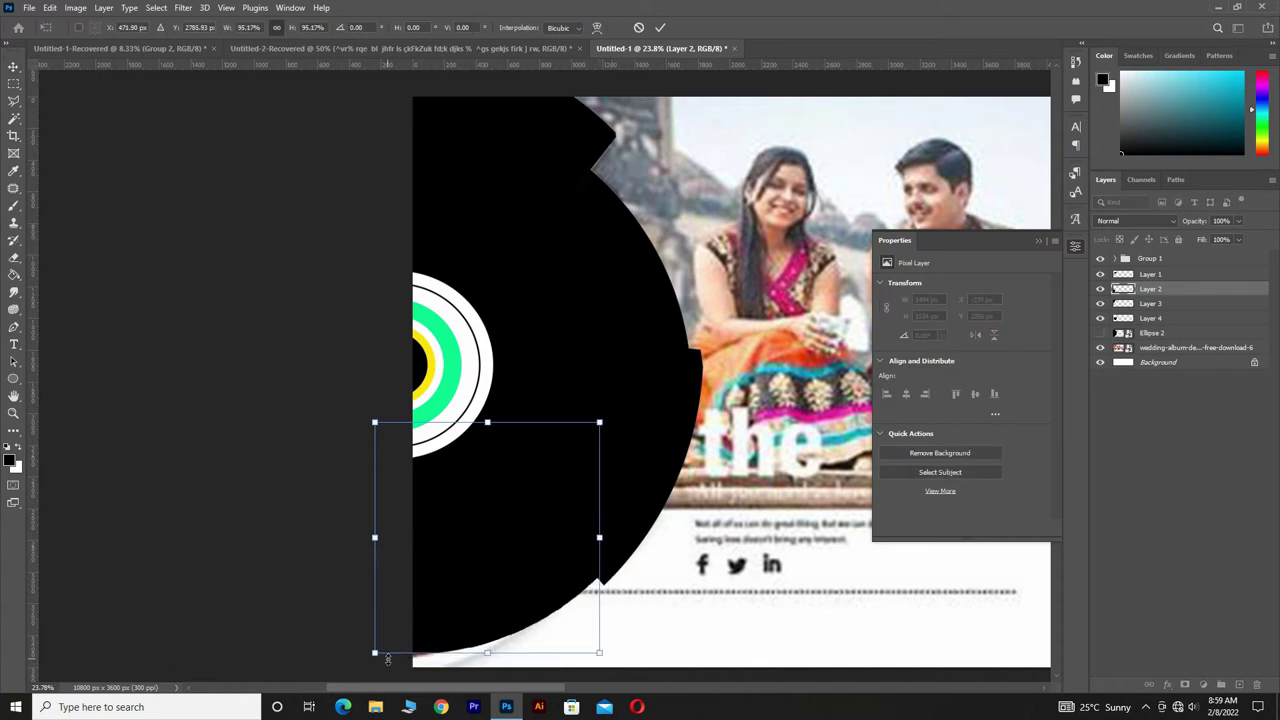
left_click_drag(375, 655, 370, 674)
key("ctrl+z")
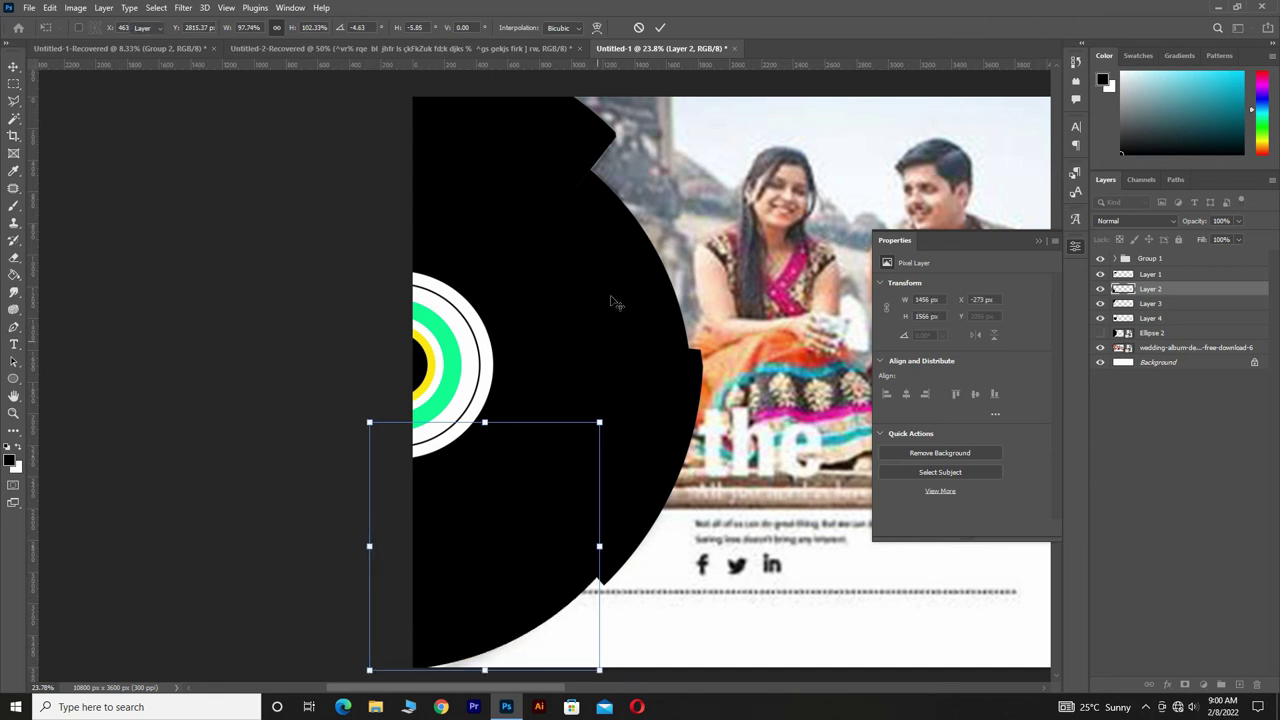
Step: Narrow the Layer 1 wedge to about 98% of its width and fine-tune its upper-right corner
left_click(640, 275)
key("ctrl")
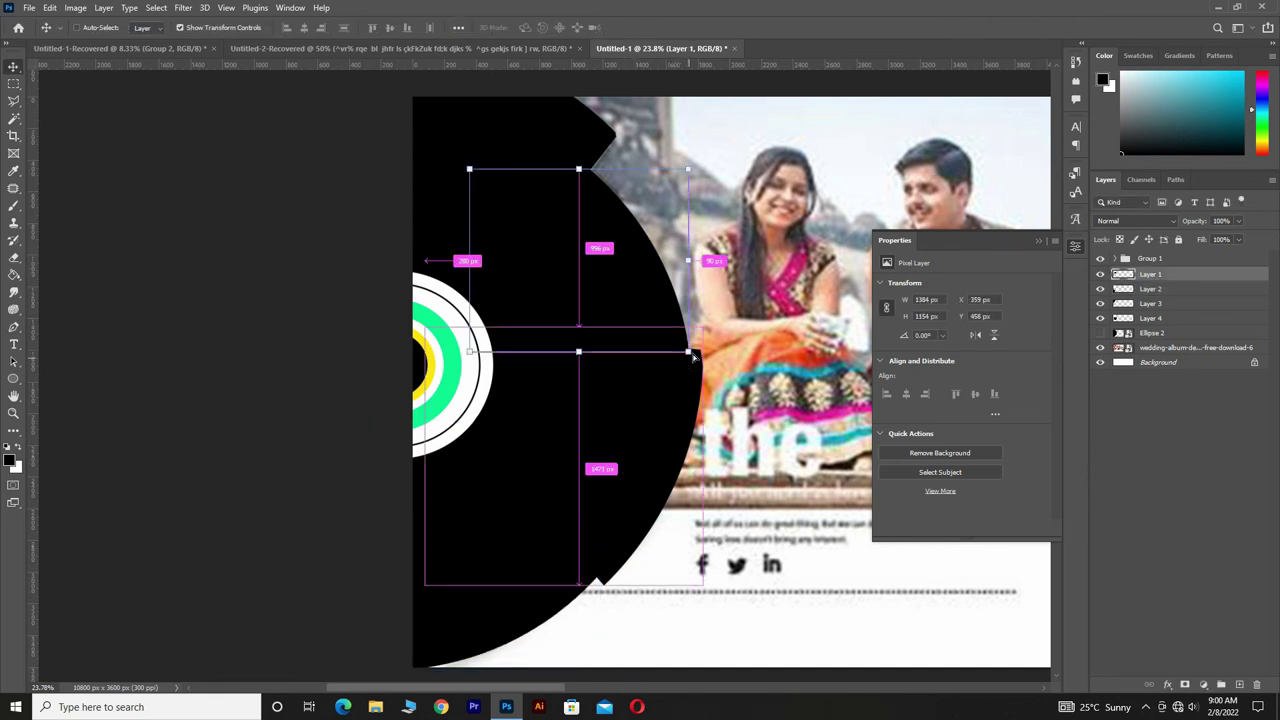
key("ctrl+t")
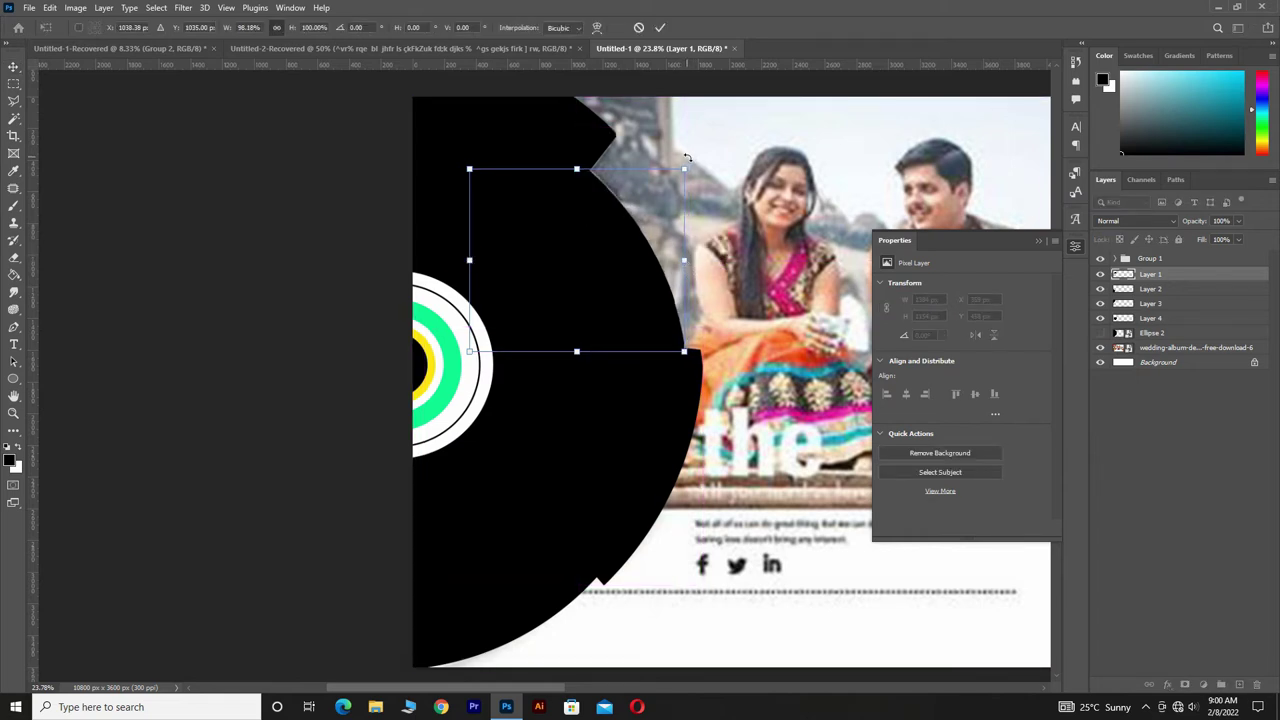
left_click_drag(684, 171, 686, 167)
key("Return")
Step: Delete the hidden Ellipse 2 layer and get the Rectangle tool ready
scroll(412, 253, "down", 3)
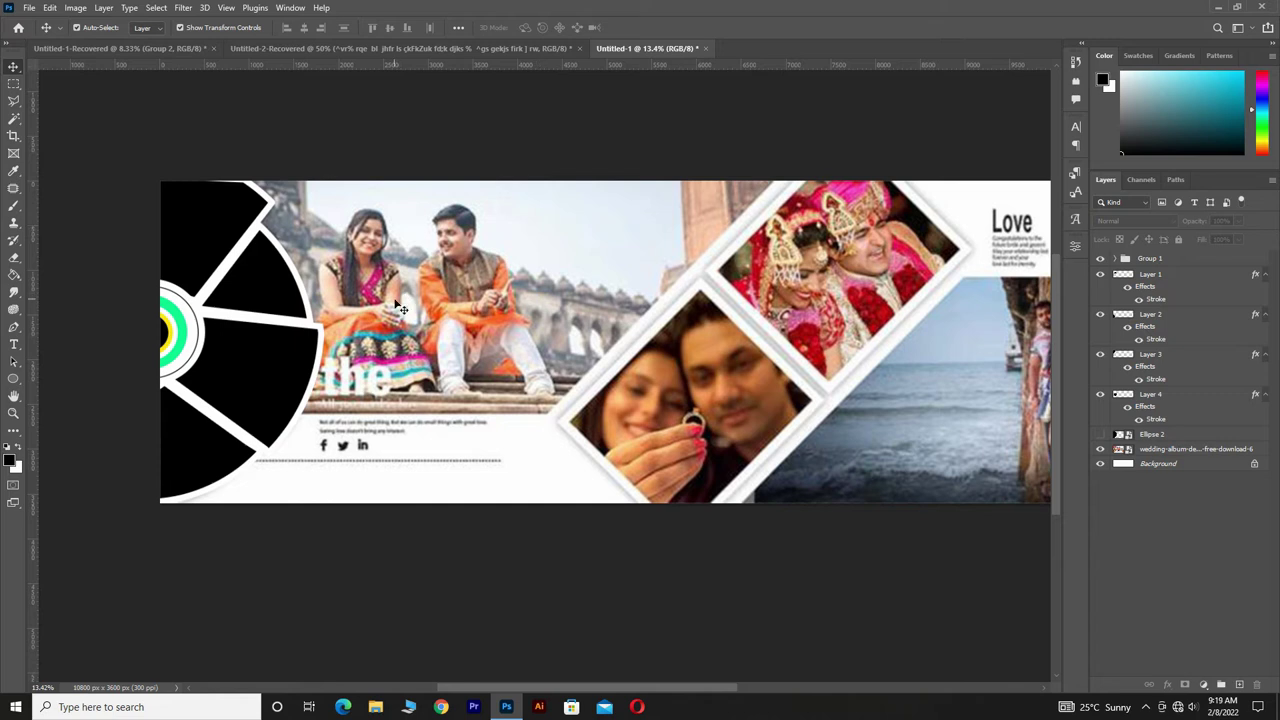
left_click(13, 381)
left_click(60, 380)
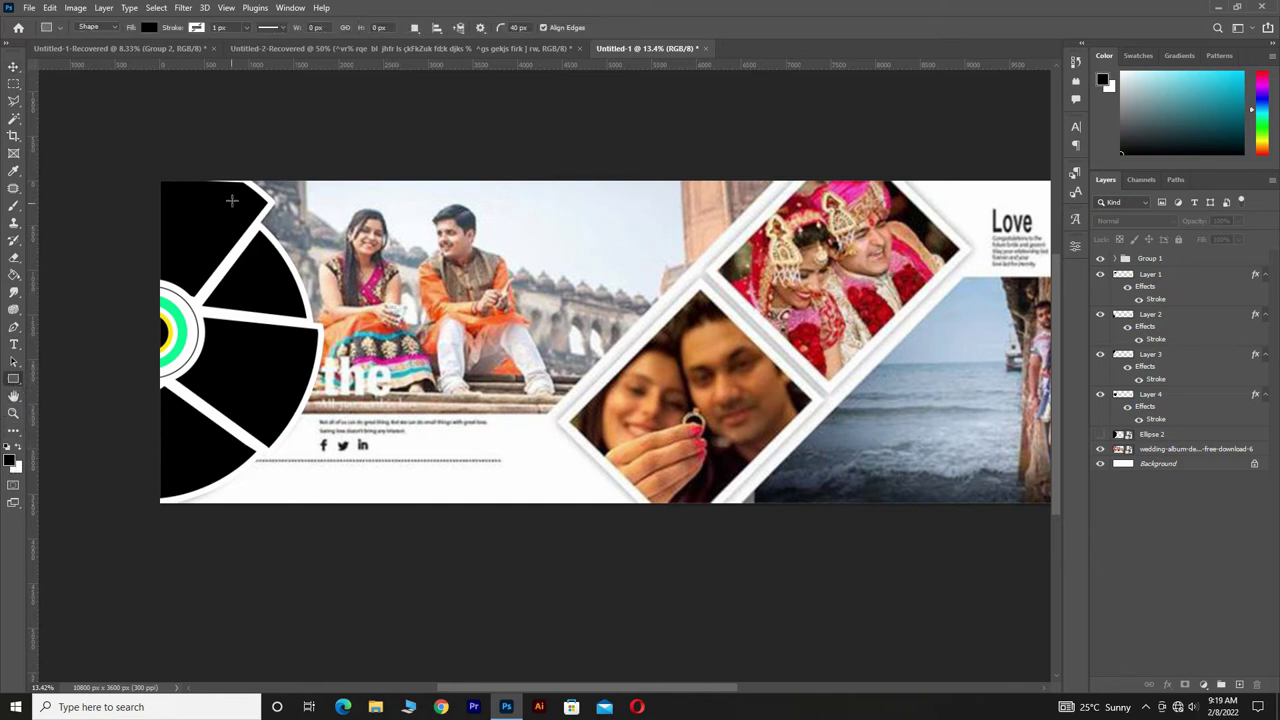
left_click(1163, 438)
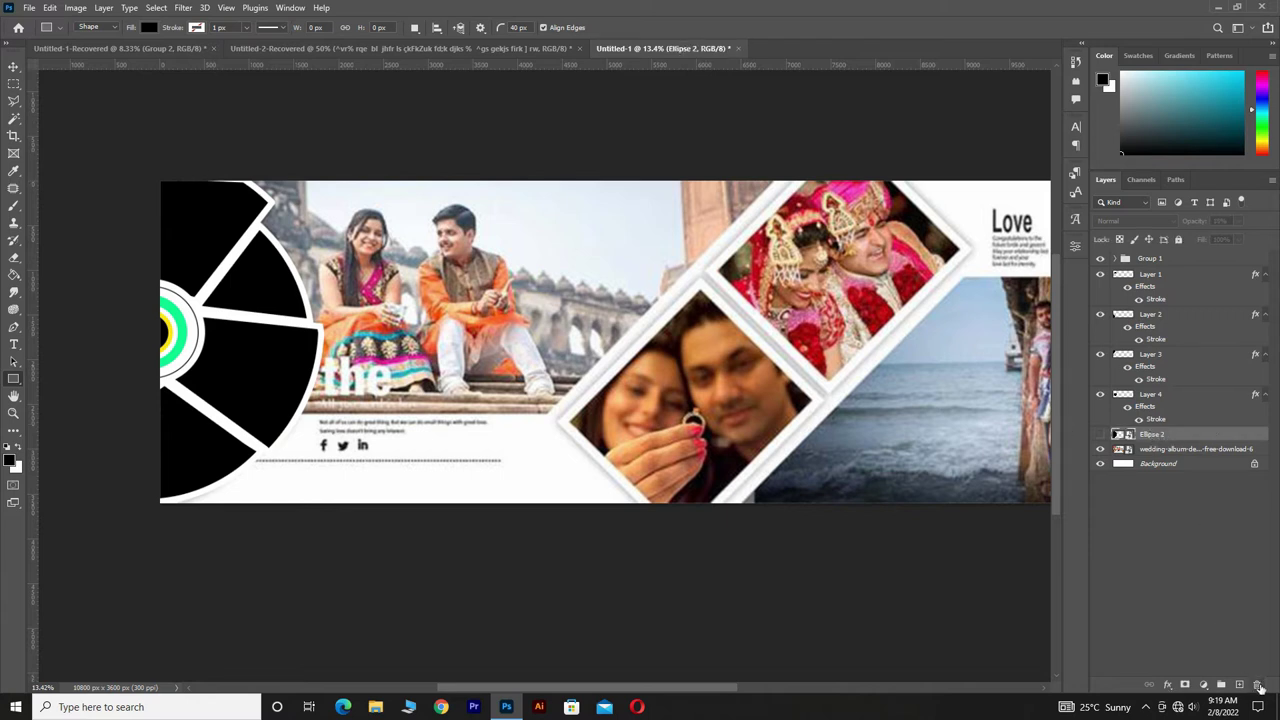
left_click(1257, 685)
left_click(580, 262)
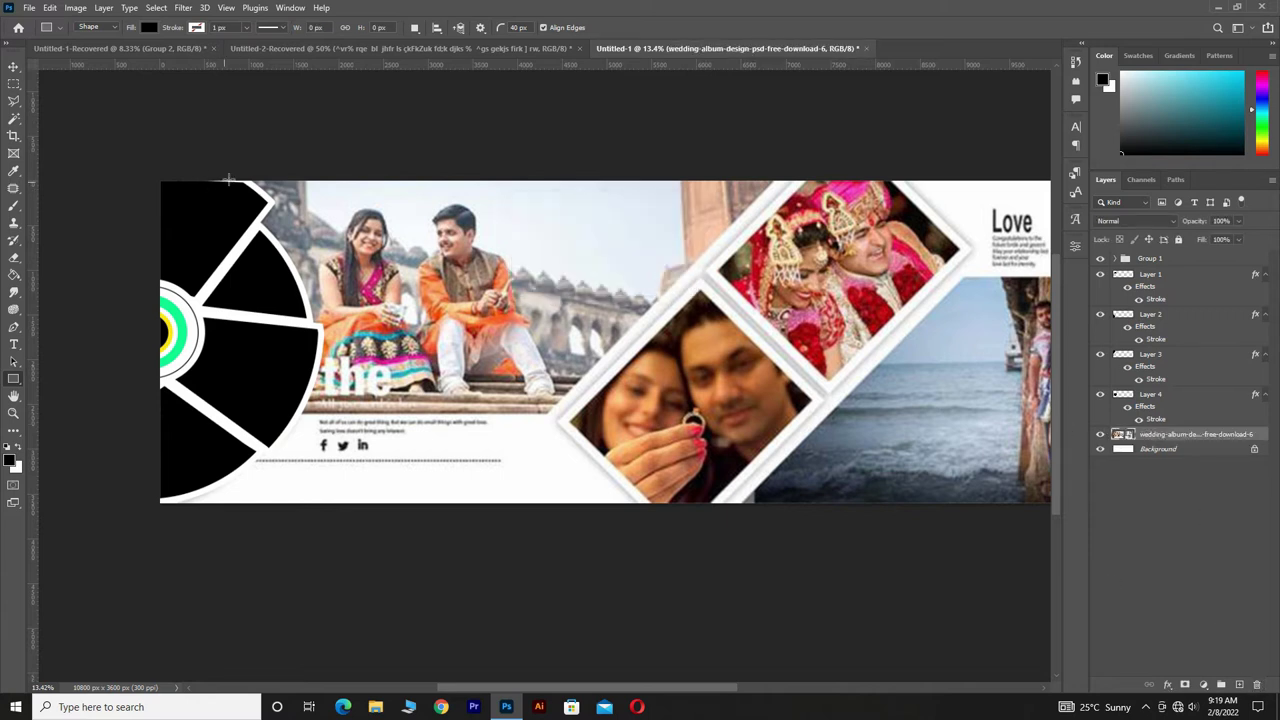
Step: Draw a black rectangle about 6136 × 2667 px over the seated couple's photo and place its layer below the reference image
left_click_drag(229, 180, 777, 412)
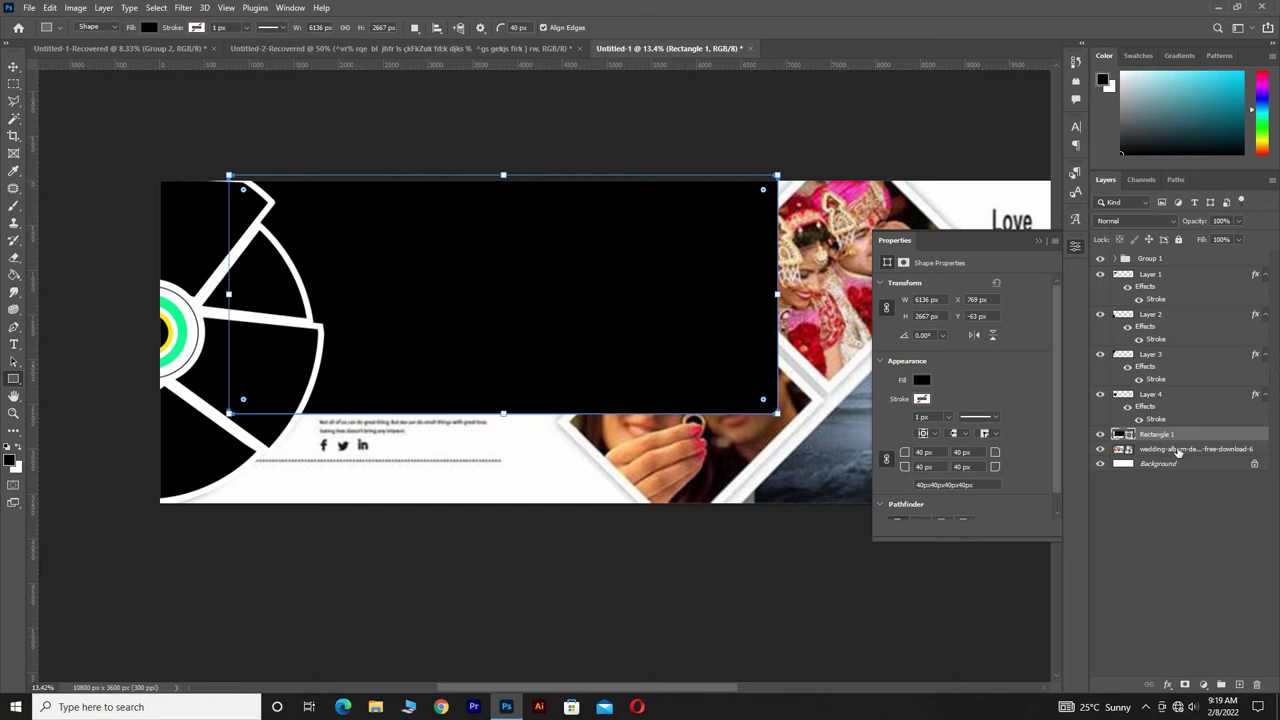
left_click_drag(1181, 437, 1171, 453)
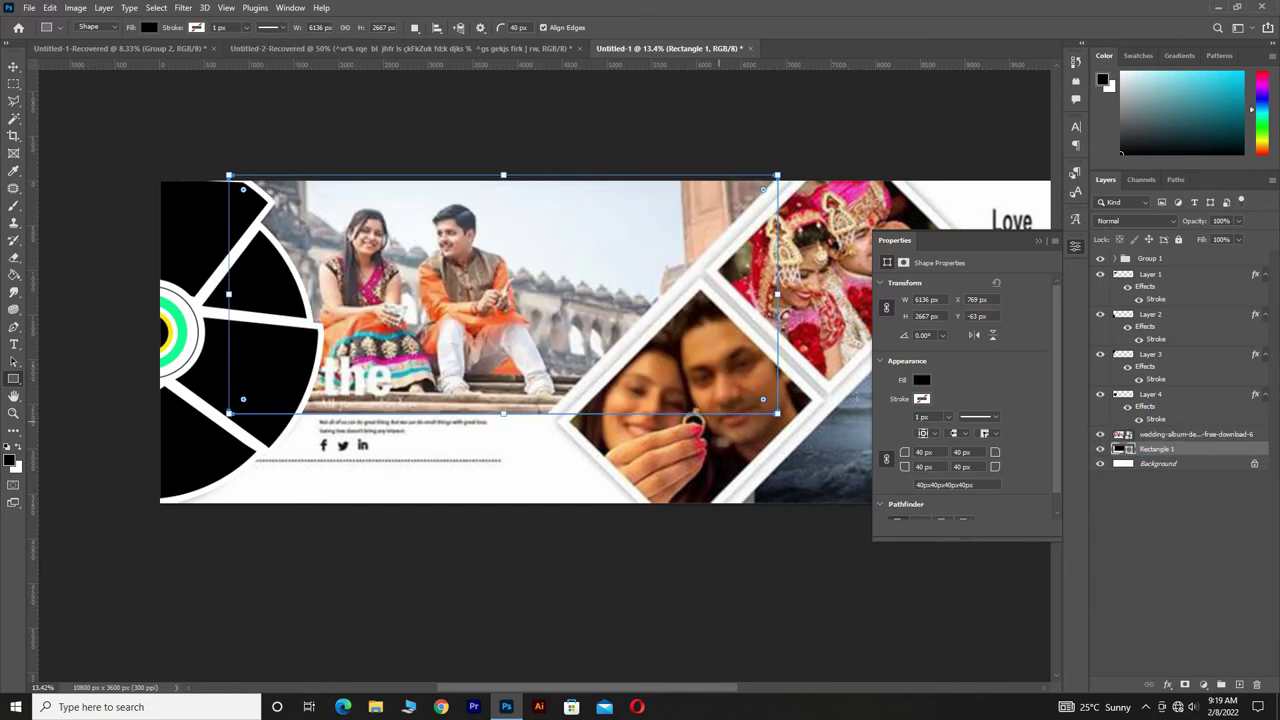
left_click(1077, 250)
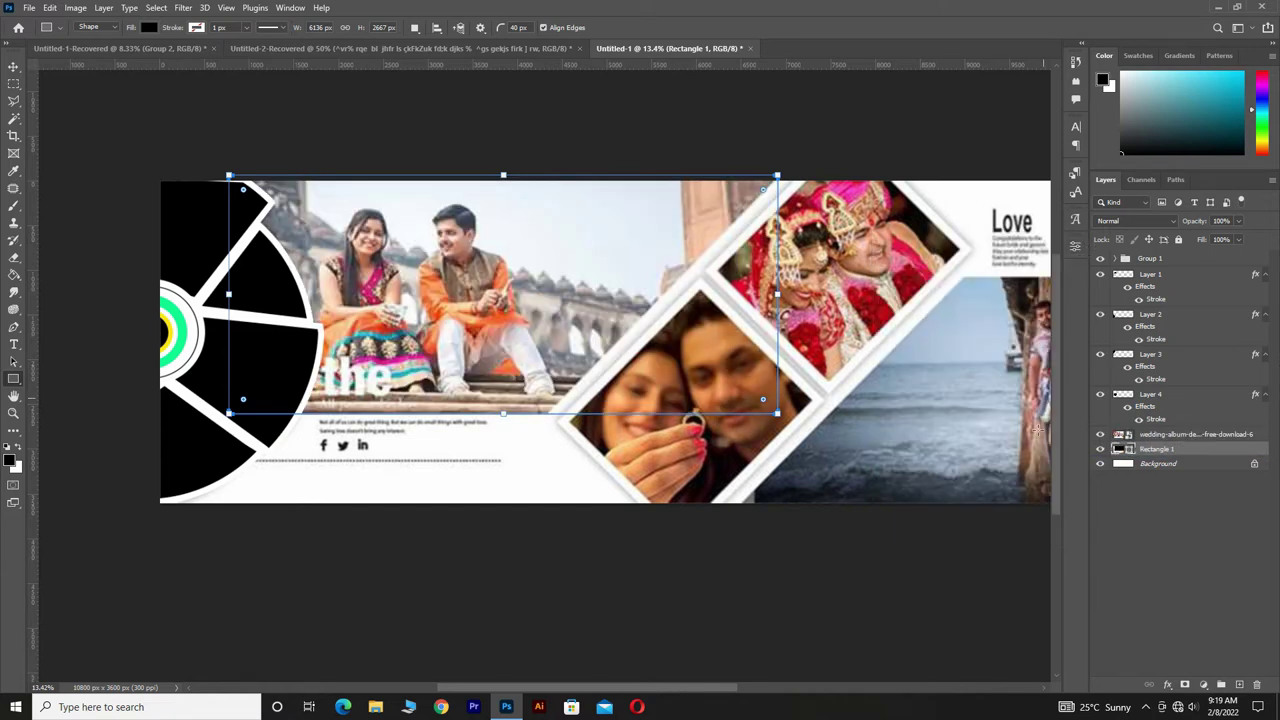
left_click(1100, 436)
left_click(1100, 436)
left_click(712, 372)
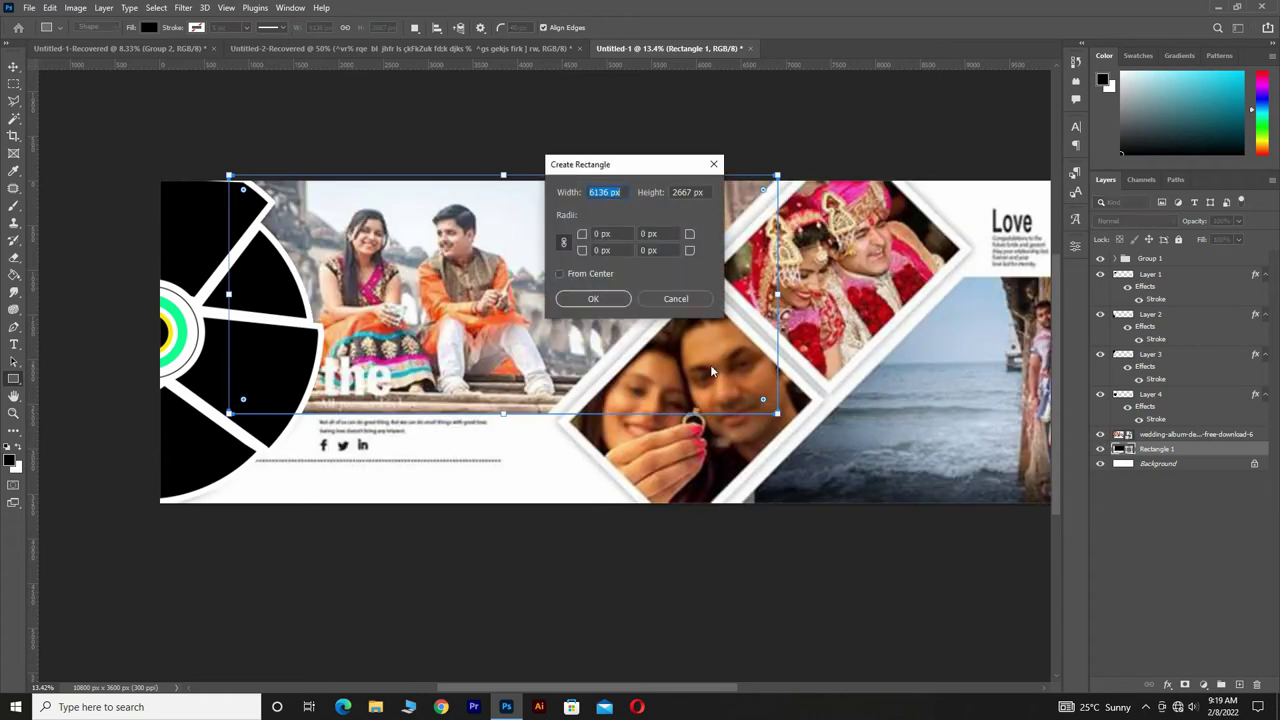
left_click(675, 299)
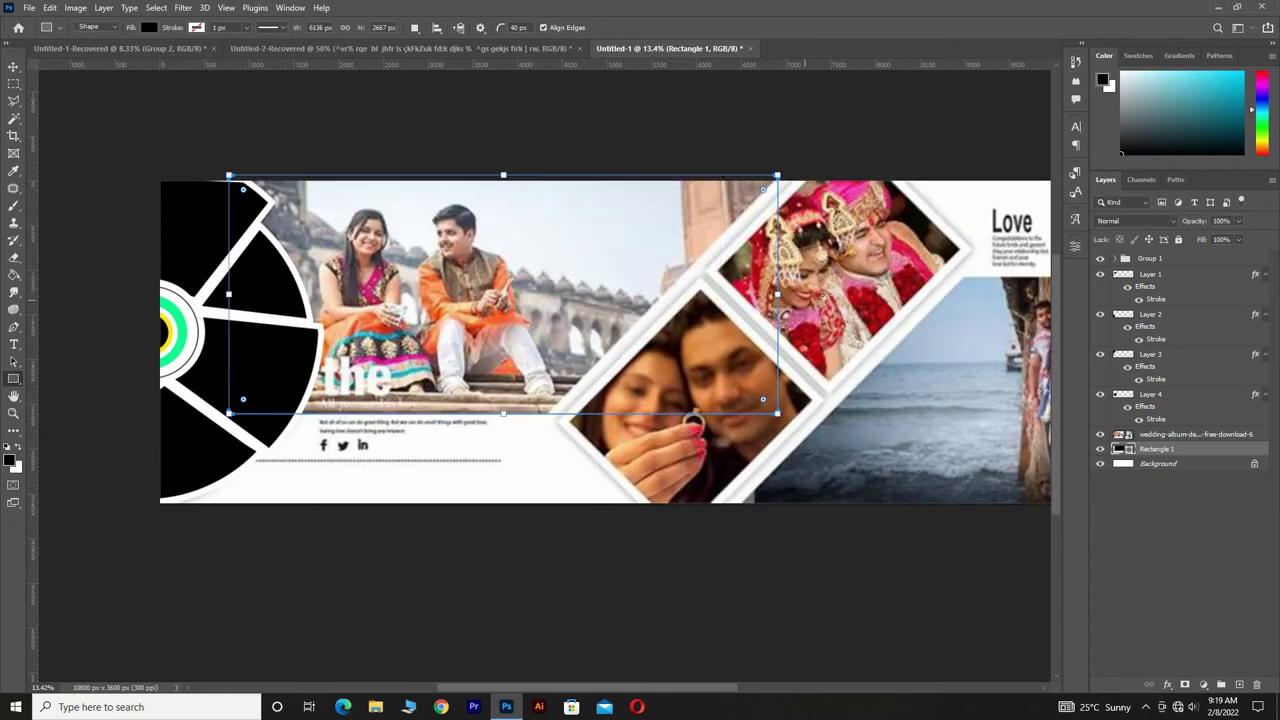
Step: Select the reference image layer and outline the upper diamond photo of the bridal couple with the Polygonal Lasso
left_click(1190, 434)
left_click(14, 101)
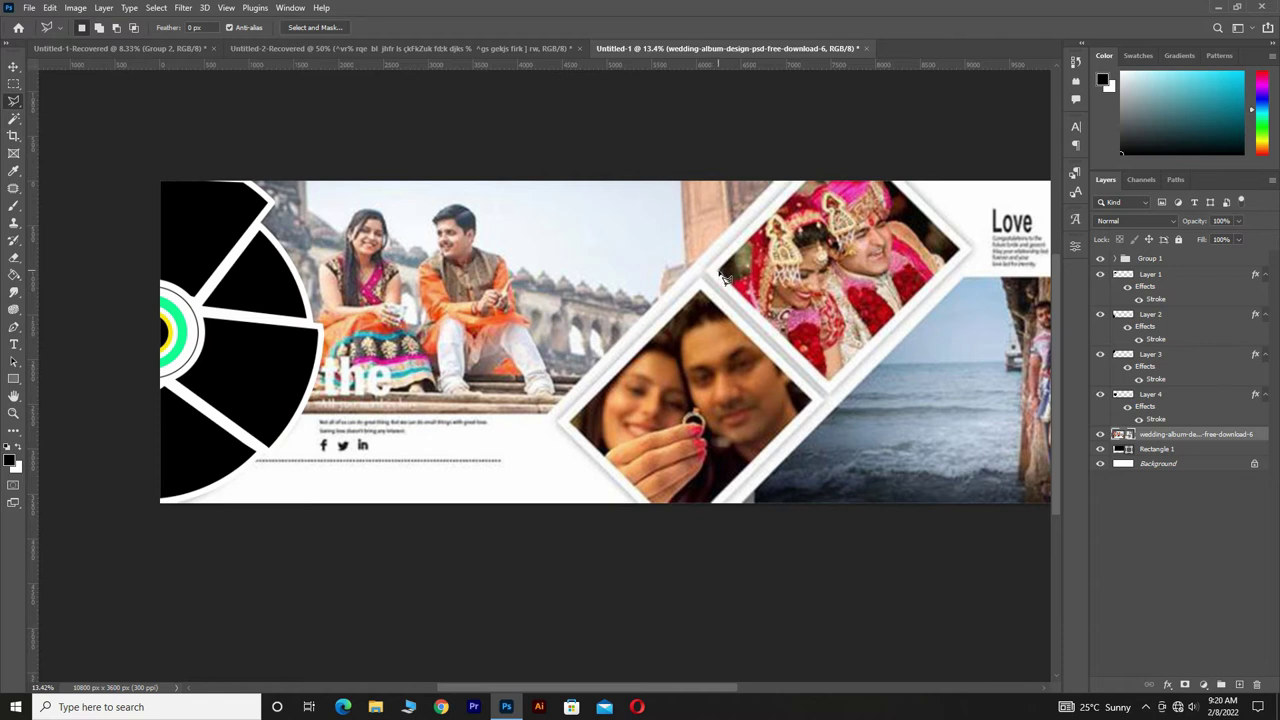
mouse_move(724, 279)
left_mouse_down()
mouse_move(847, 182)
mouse_move(825, 164)
mouse_move(815, 182)
mouse_move(875, 192)
left_mouse_up()
left_click(892, 181)
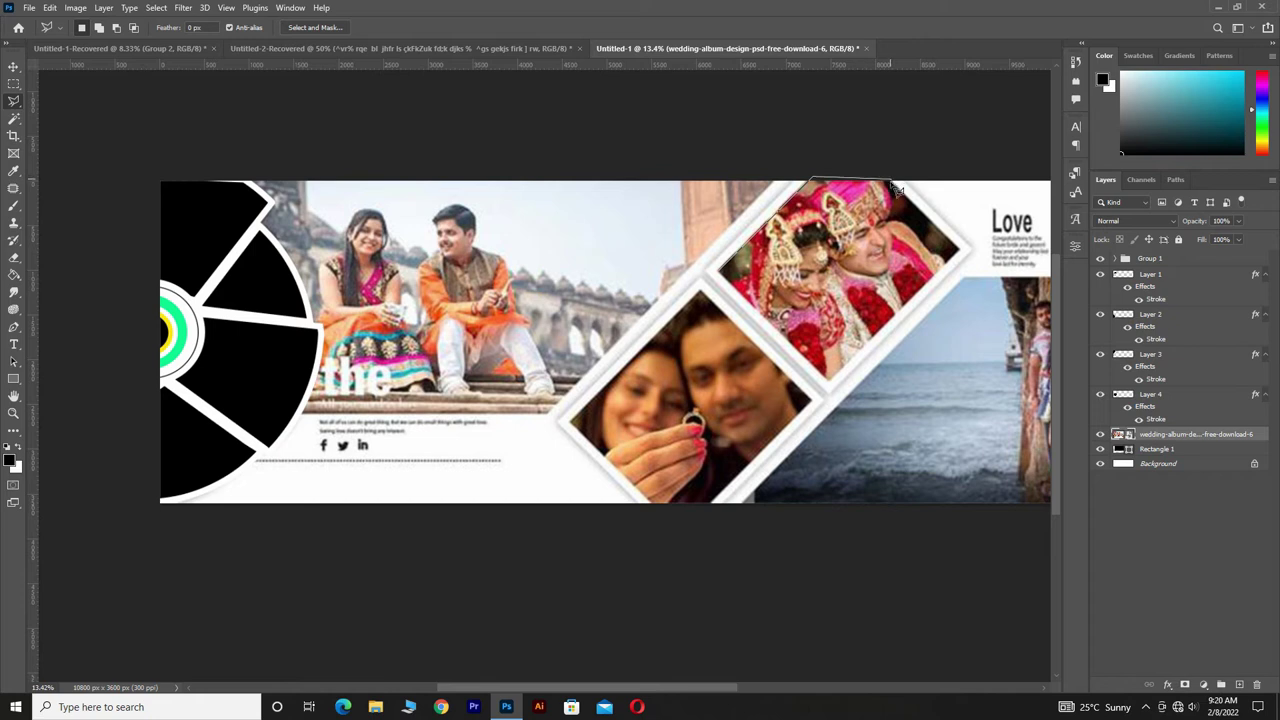
left_click(962, 252)
left_click(829, 383)
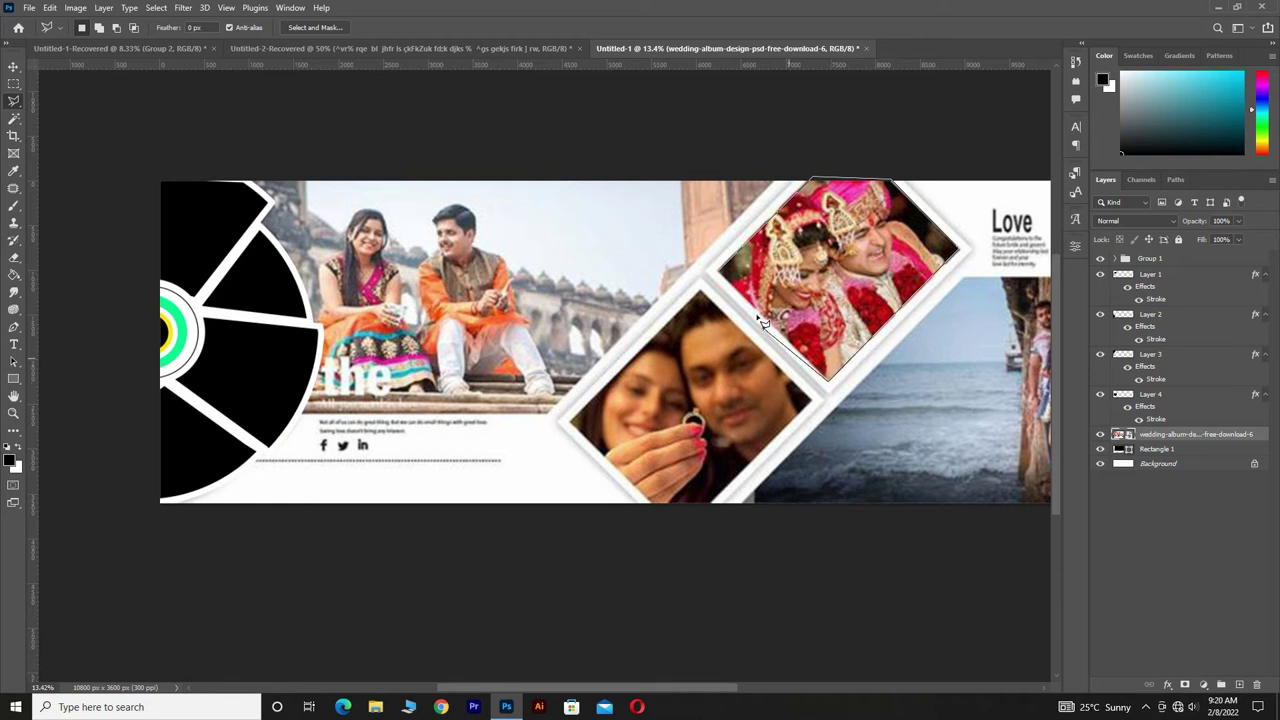
left_click(719, 273)
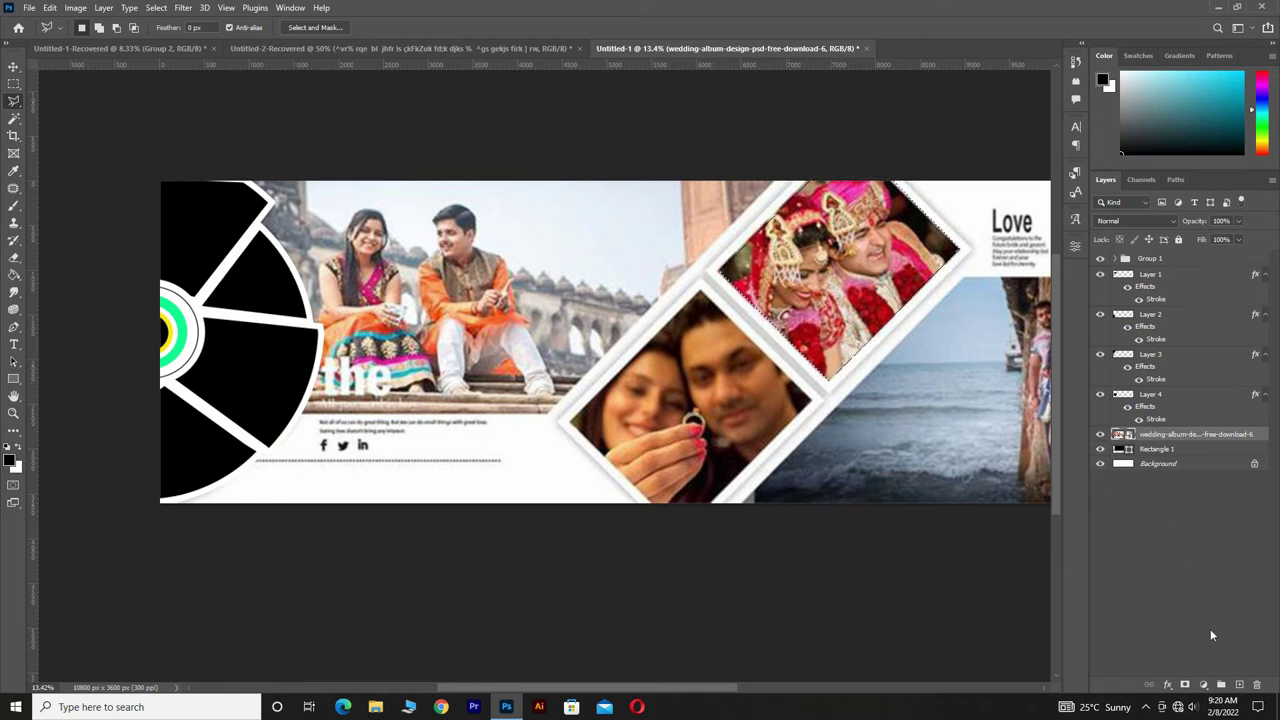
Step: Fill the upper diamond selection with black on a new layer, deselect, and check the shape with the reference image hidden and shown
left_click(1238, 685)
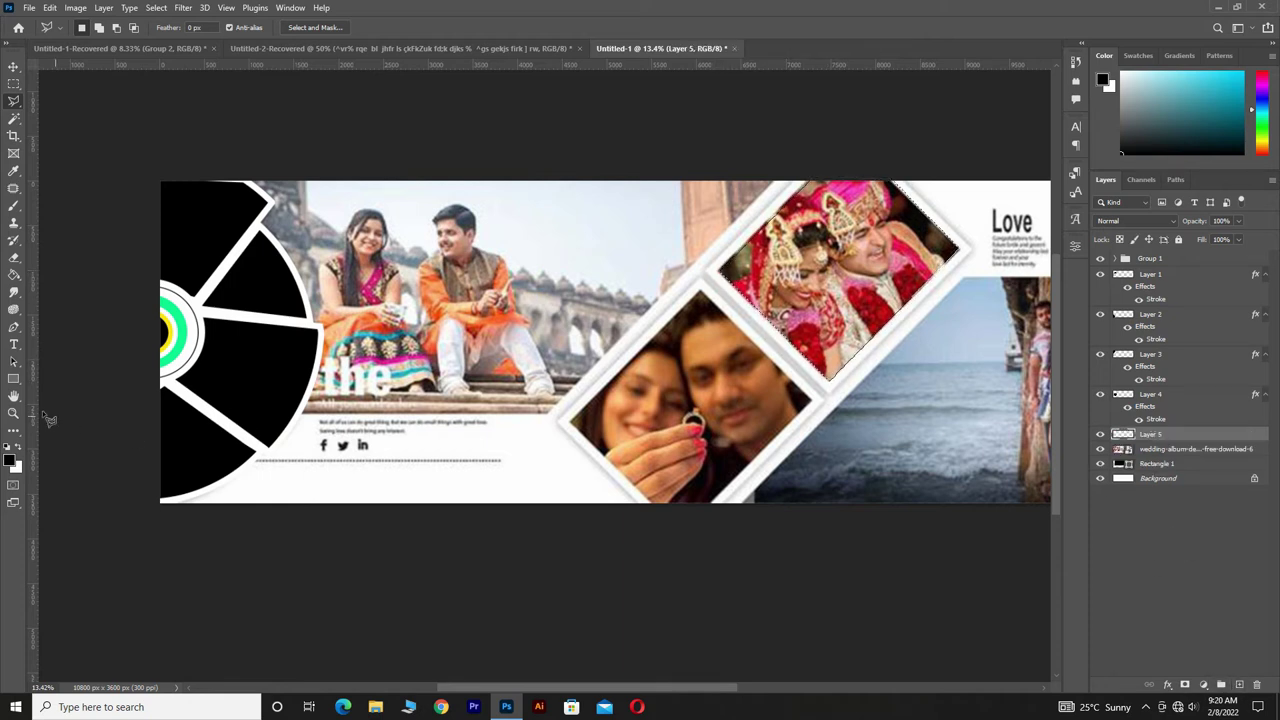
left_click(14, 274)
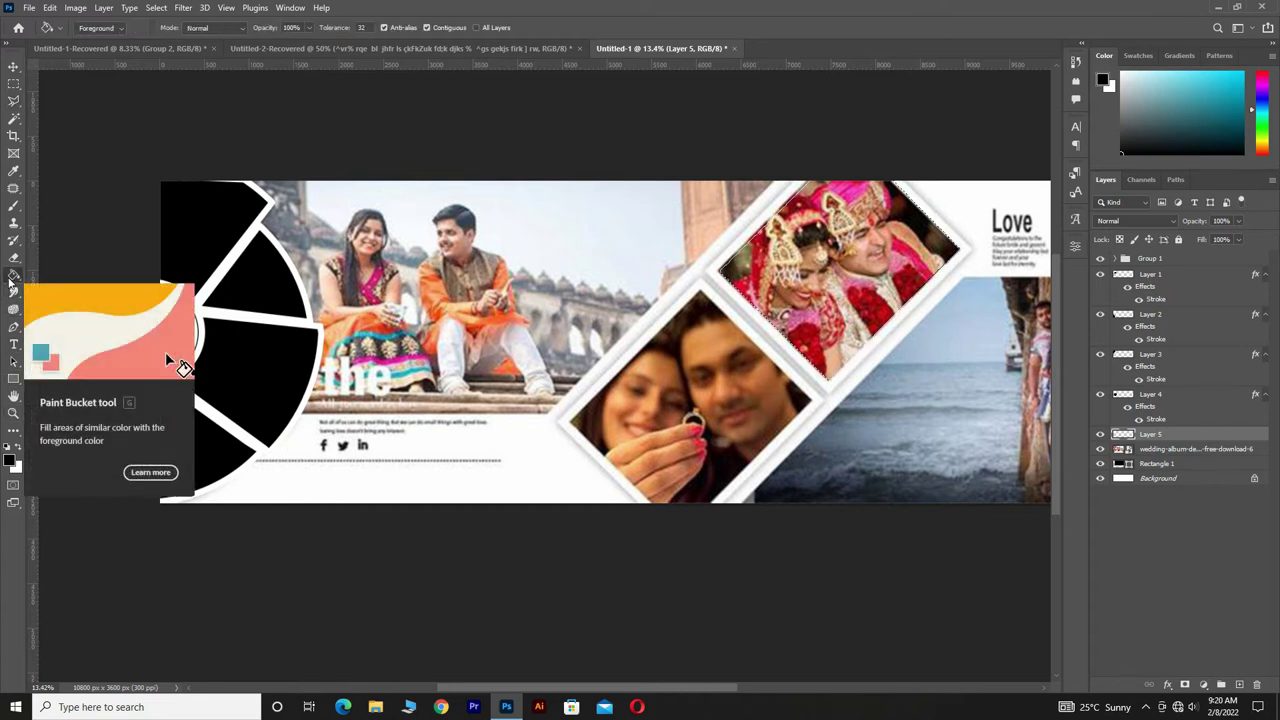
left_click(806, 294)
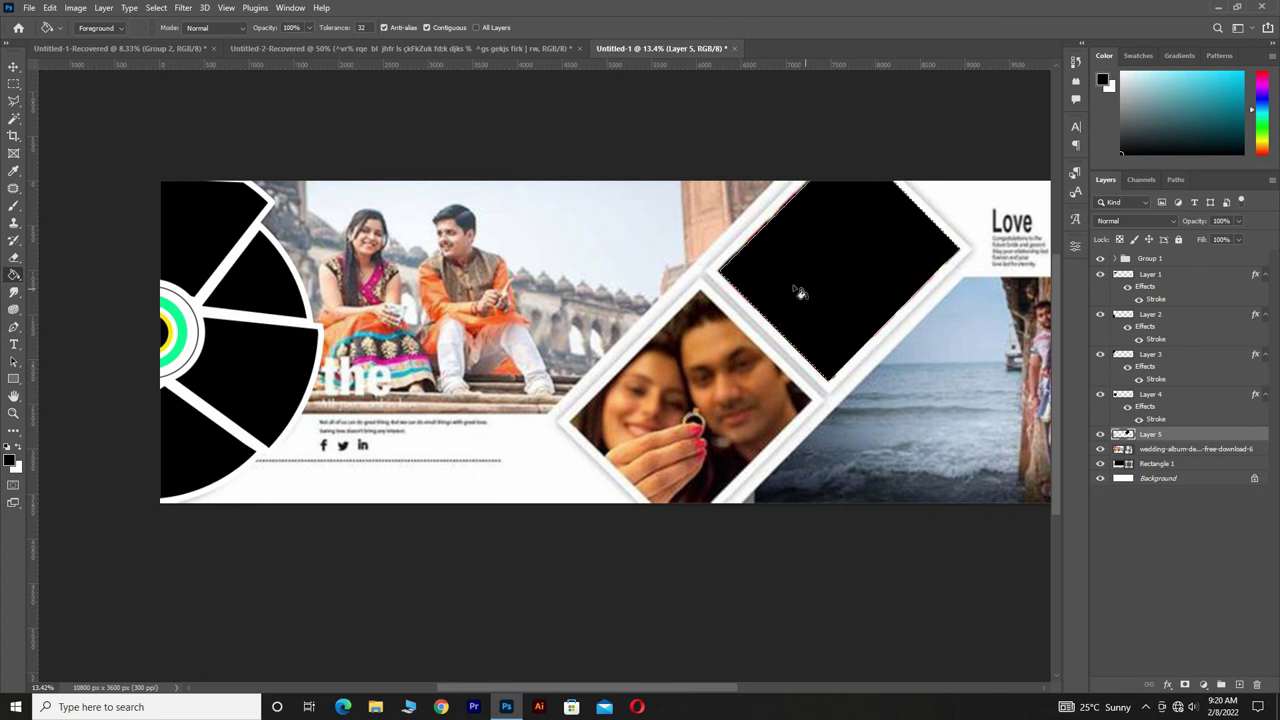
left_click(14, 66)
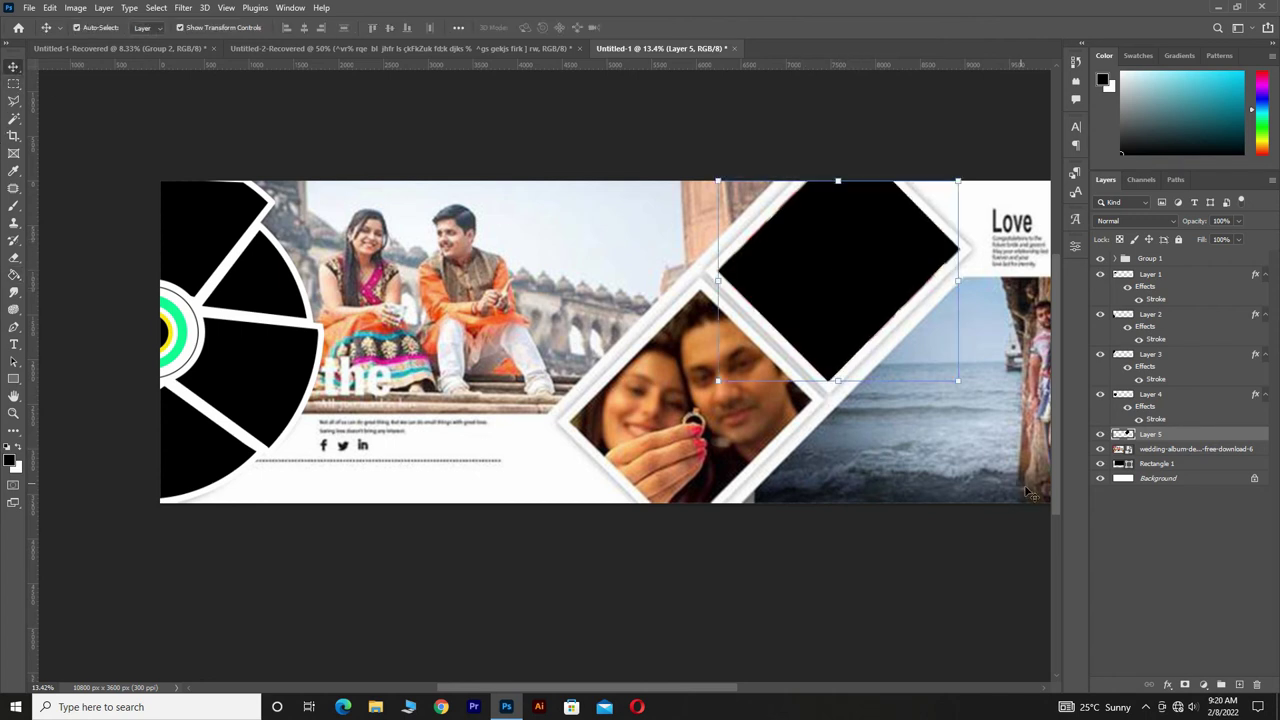
left_click(1100, 451)
left_click(1100, 450)
Step: Outline the lower diamond photo of the couple holding the ring with the Polygonal Lasso, cutting it off at the canvas edge
left_click(13, 101)
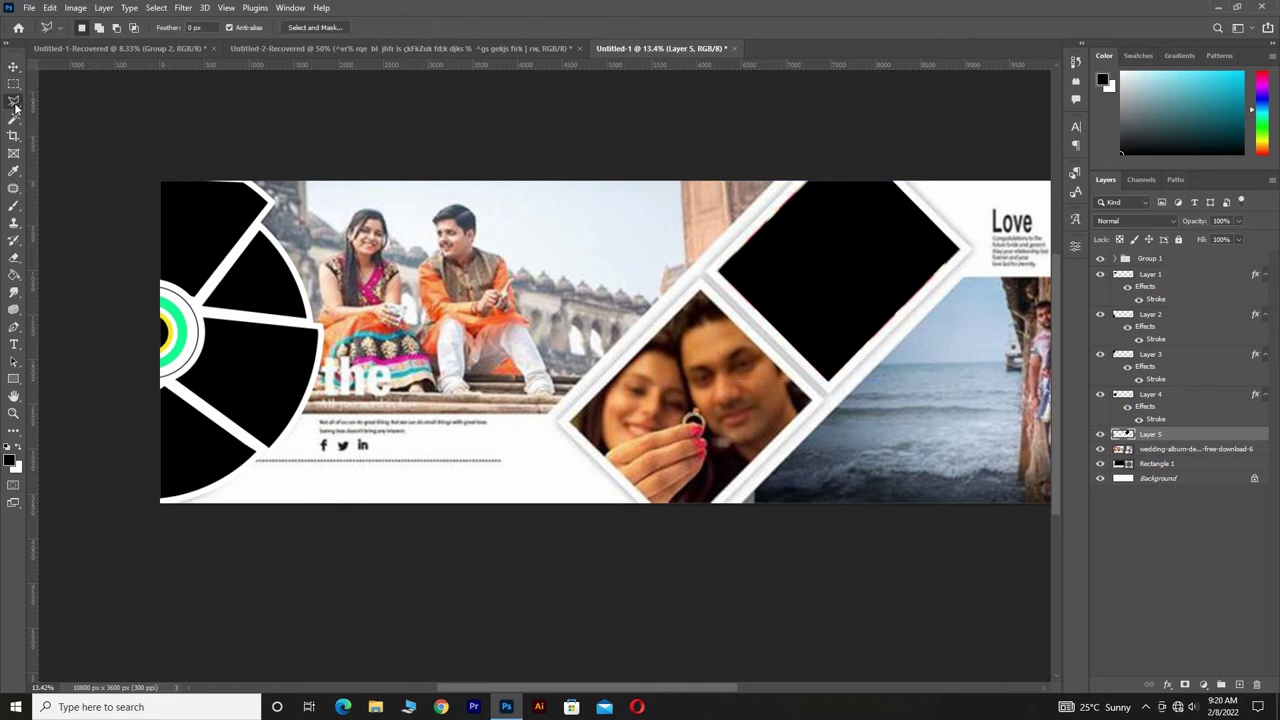
left_click(704, 291)
left_click(812, 404)
left_click(707, 503)
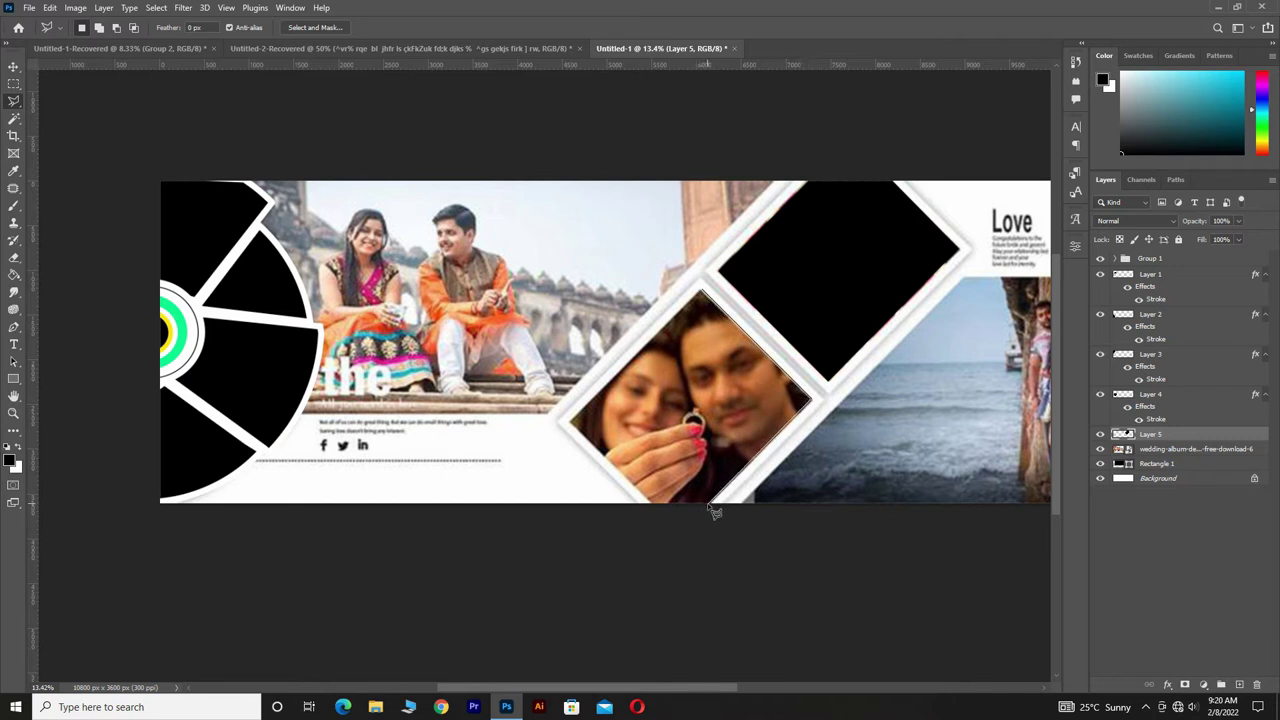
left_click(648, 503)
left_click(572, 424)
left_click(704, 294)
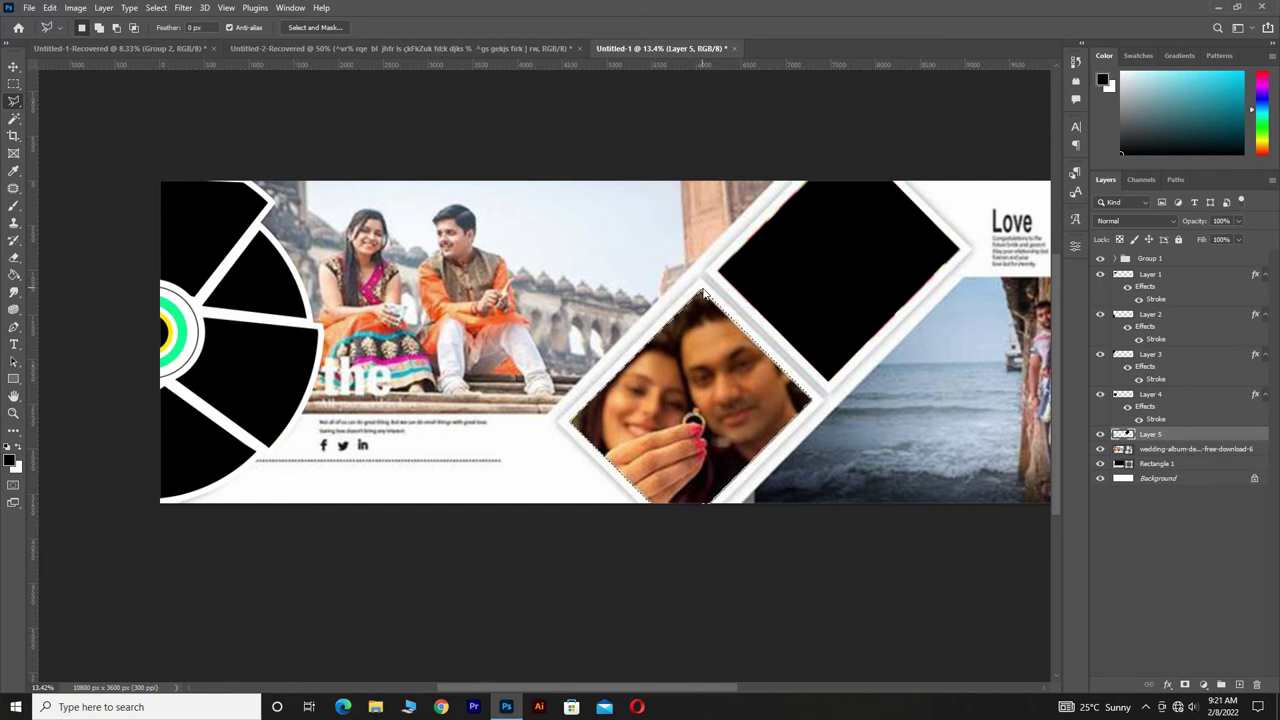
Step: Fill the lower diamond selection with black on a new layer and deselect it
left_click(1238, 685)
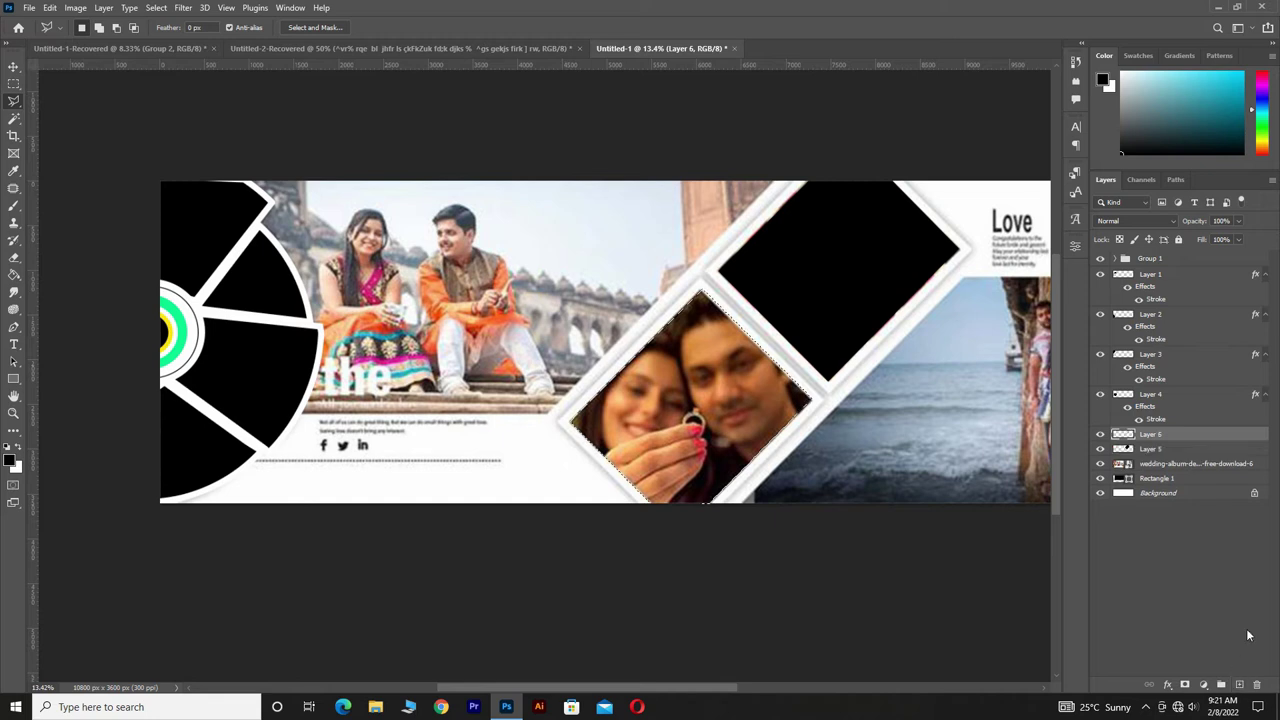
left_click(13, 272)
left_click(740, 362)
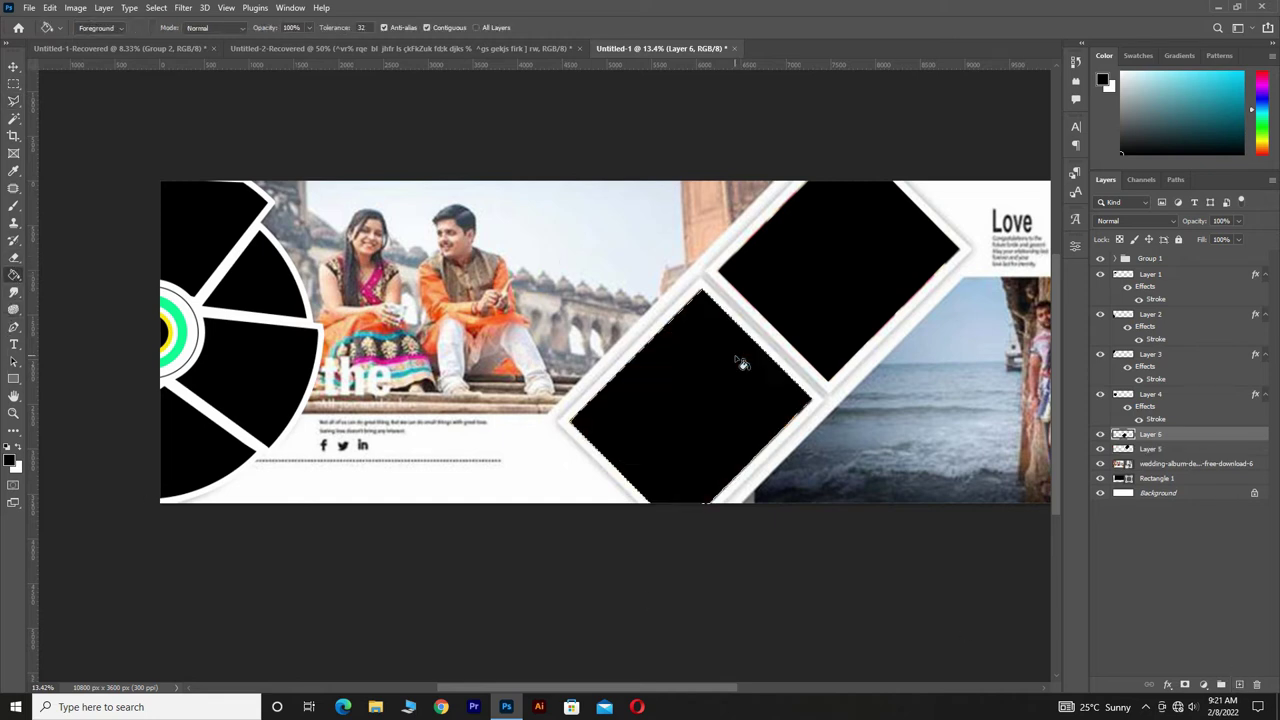
key("ctrl+d")
left_click(13, 66)
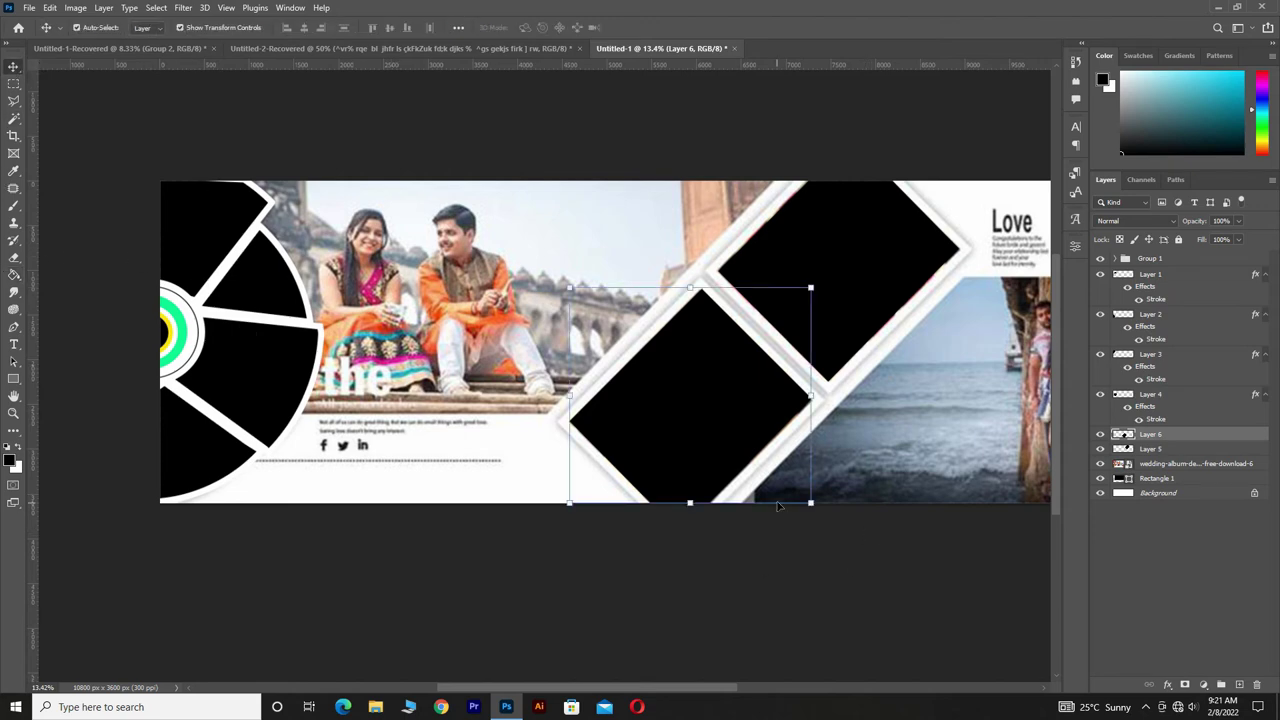
Step: Add a white stroke of about 109 px, positioned Outside, to the upper diamond on Layer 5
right_click(1203, 449)
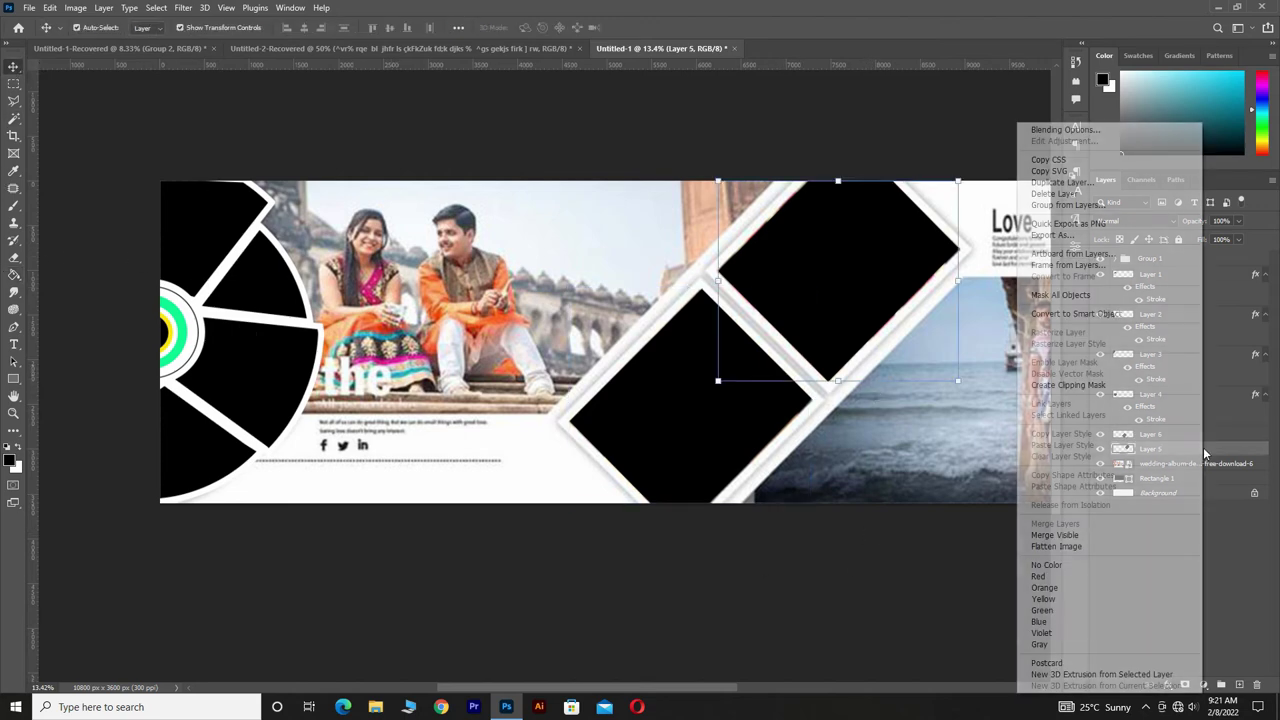
left_click(1030, 130)
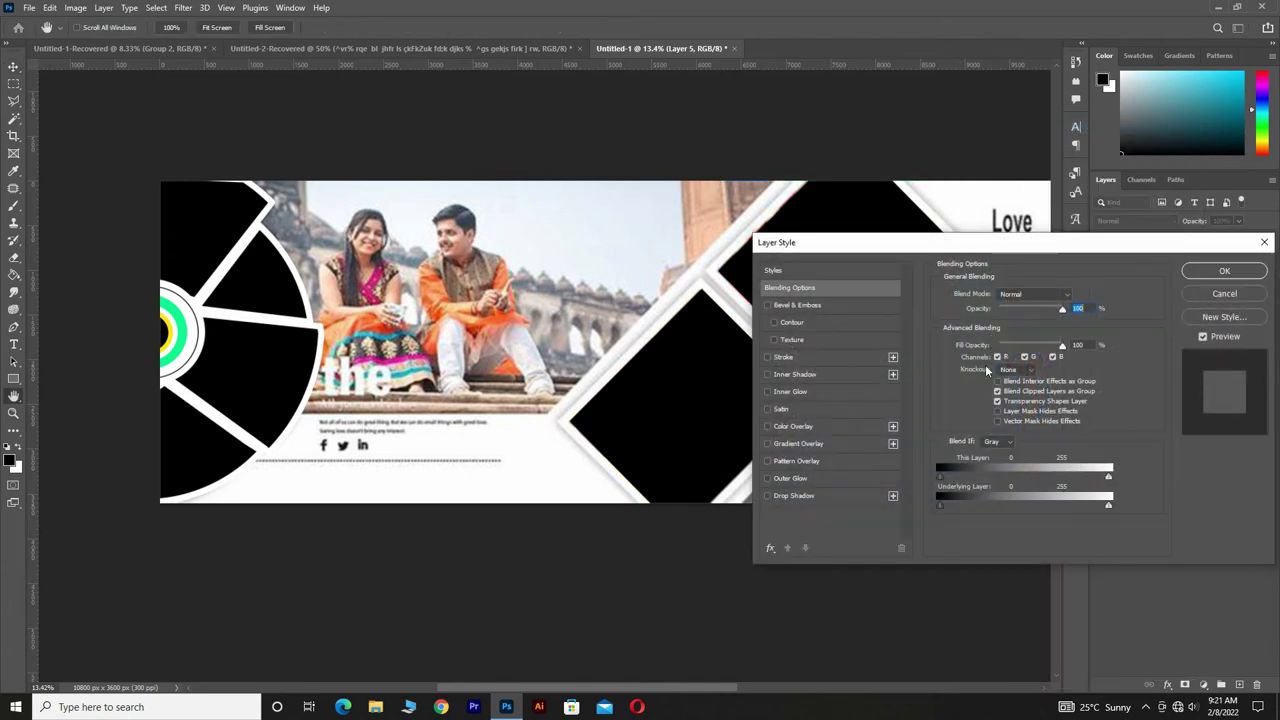
left_click(826, 352)
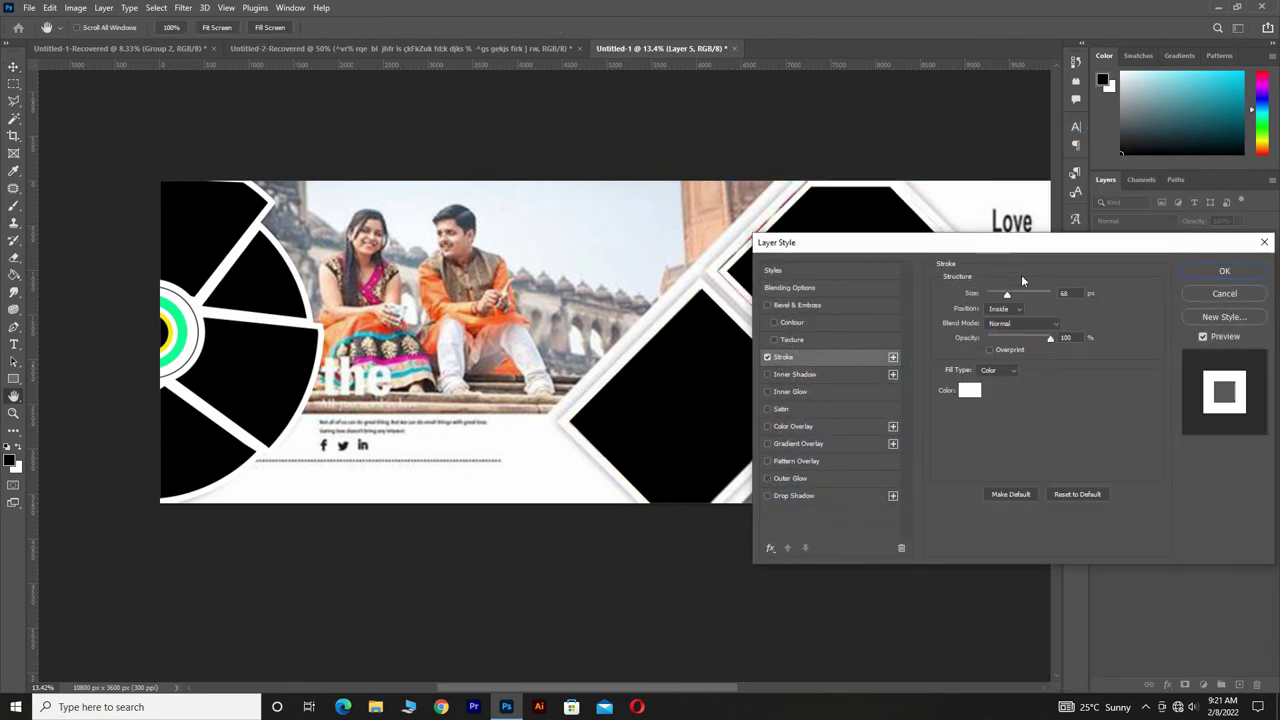
left_click(1008, 310)
left_click(1001, 322)
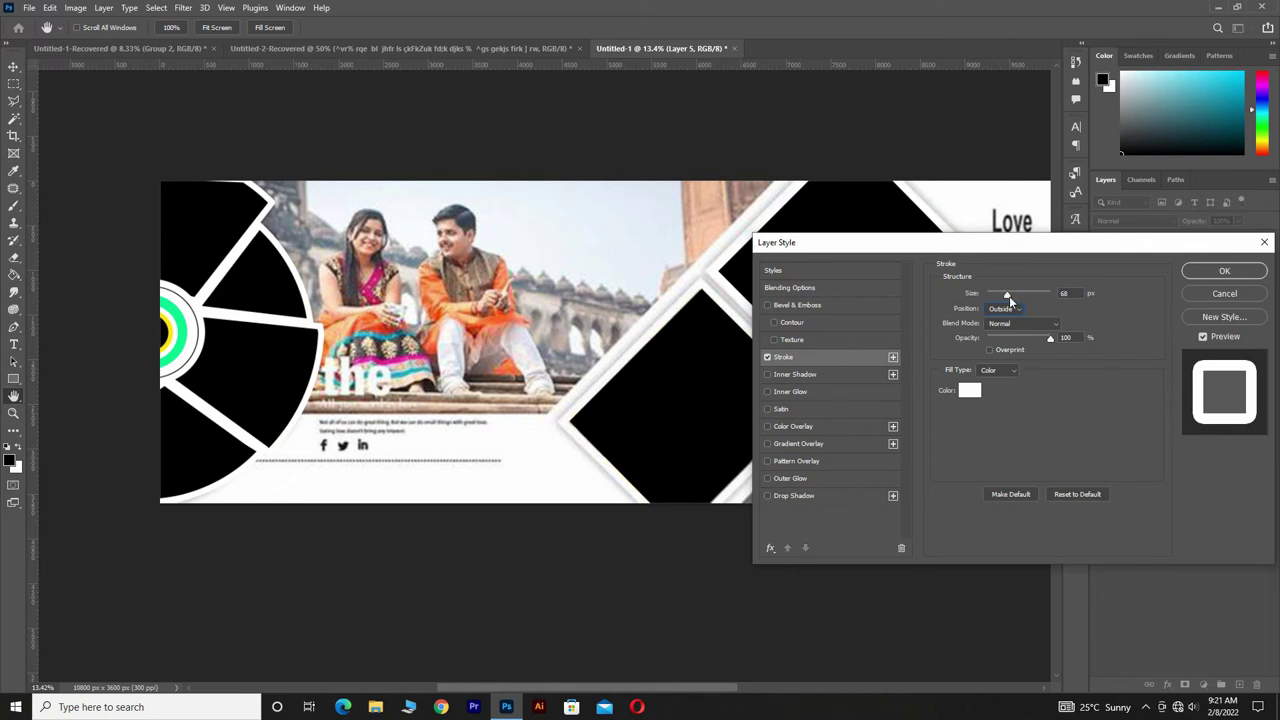
left_click_drag(1009, 296, 1019, 297)
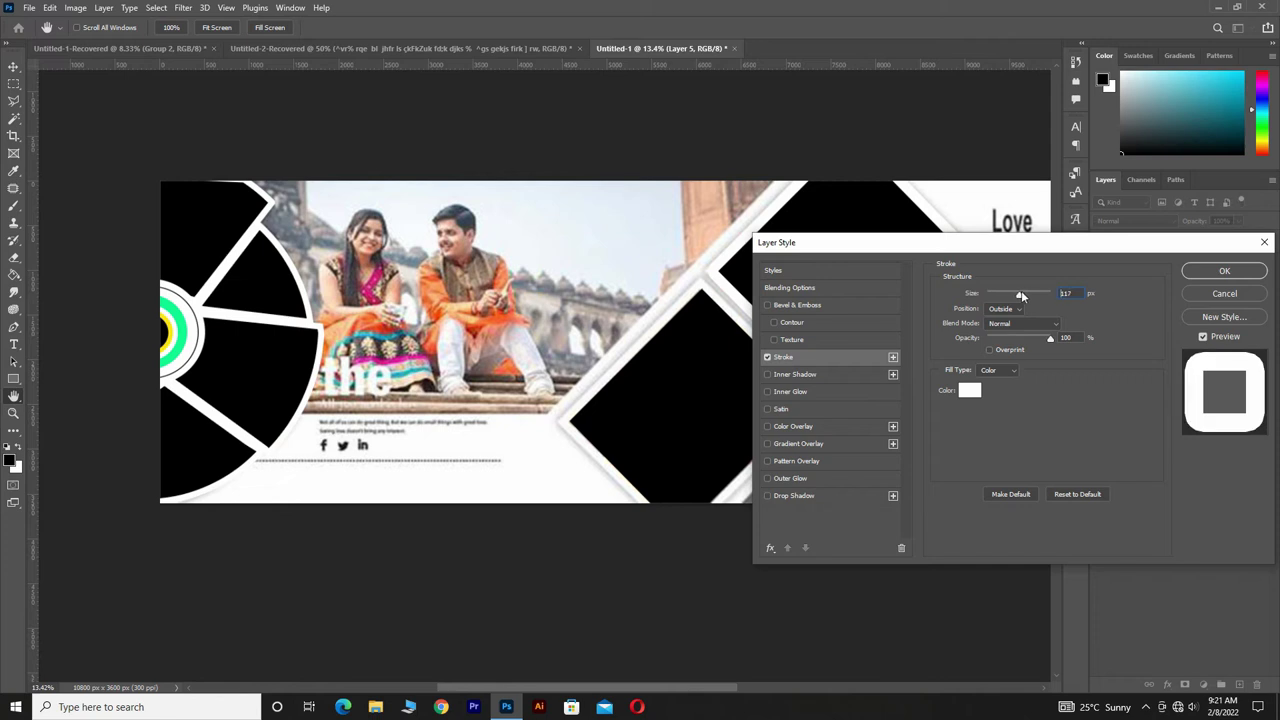
left_click_drag(1019, 296, 1017, 296)
left_click(1224, 271)
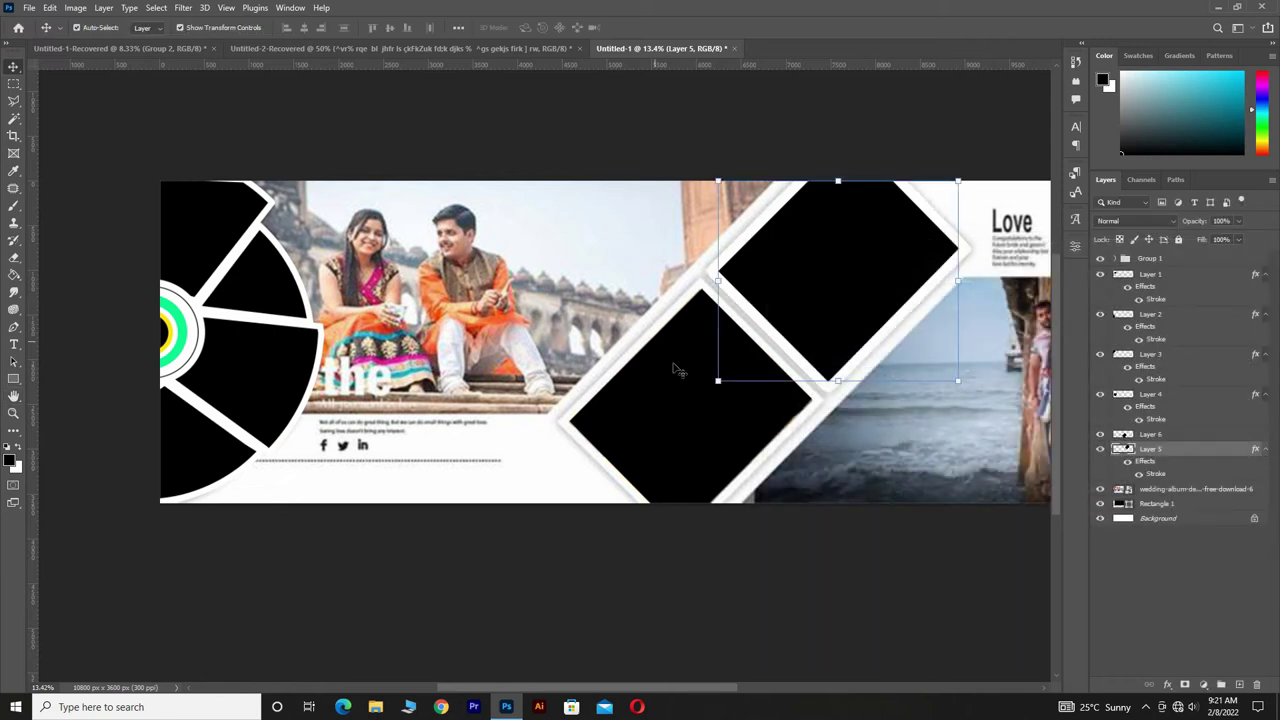
Step: Add a white outside stroke of about 92 px to the lower diamond on Layer 6
left_click(1165, 435)
right_click(1165, 435)
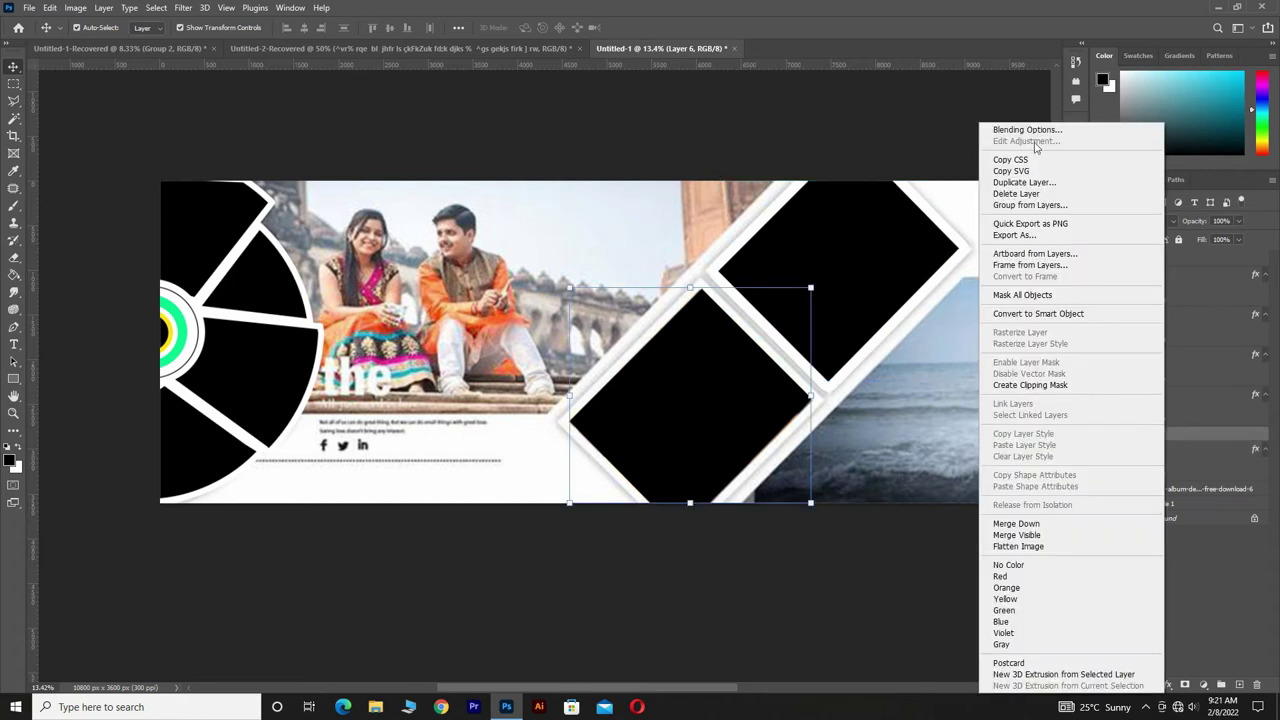
left_click(1028, 129)
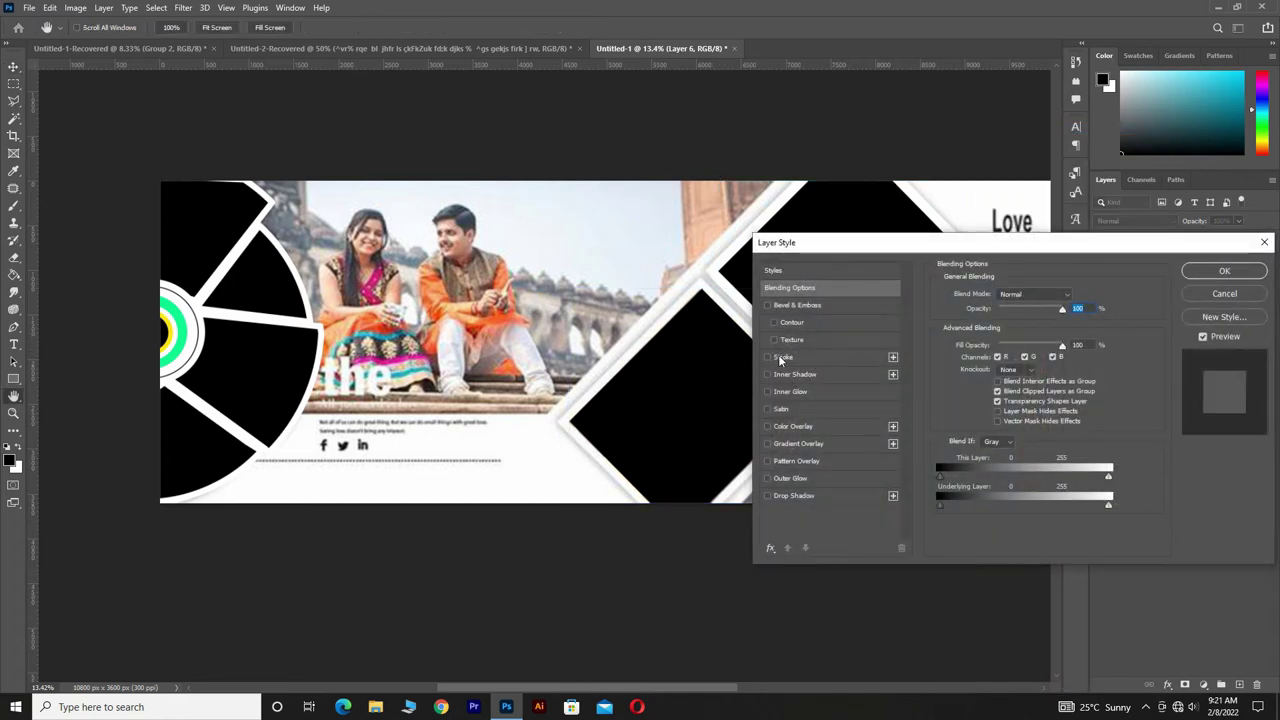
left_click(779, 356)
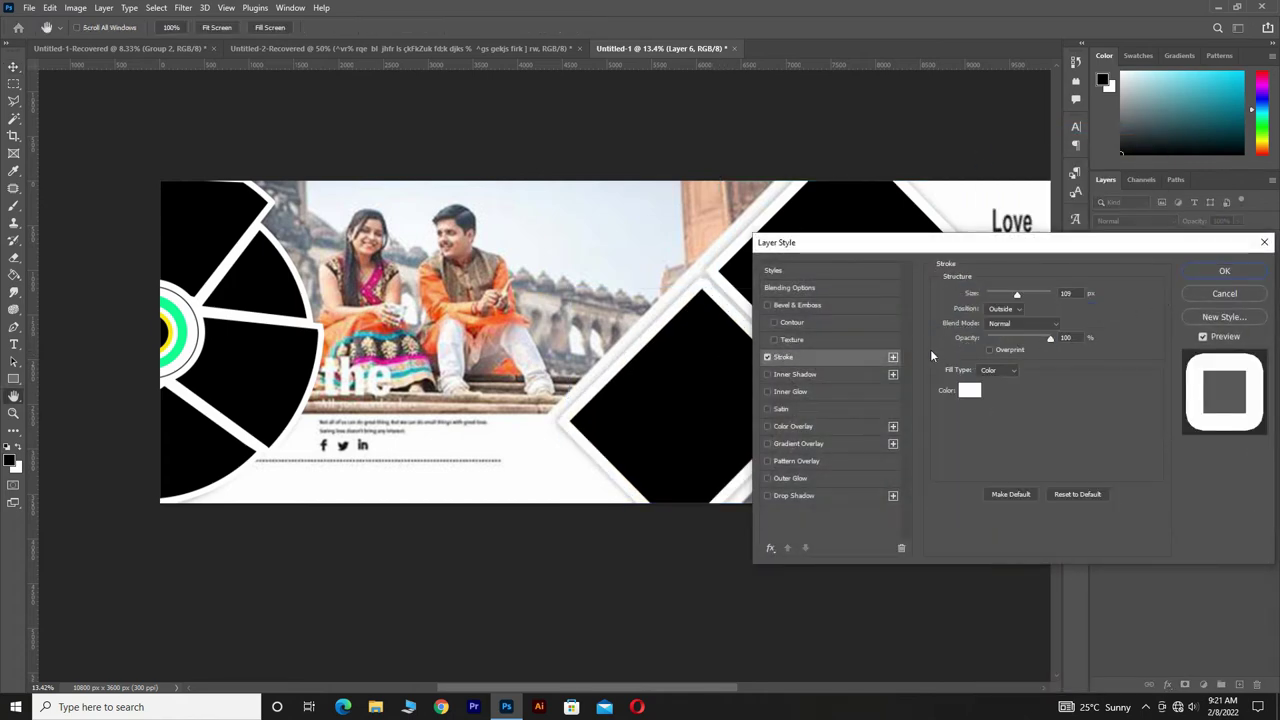
left_click_drag(1015, 297, 1013, 293)
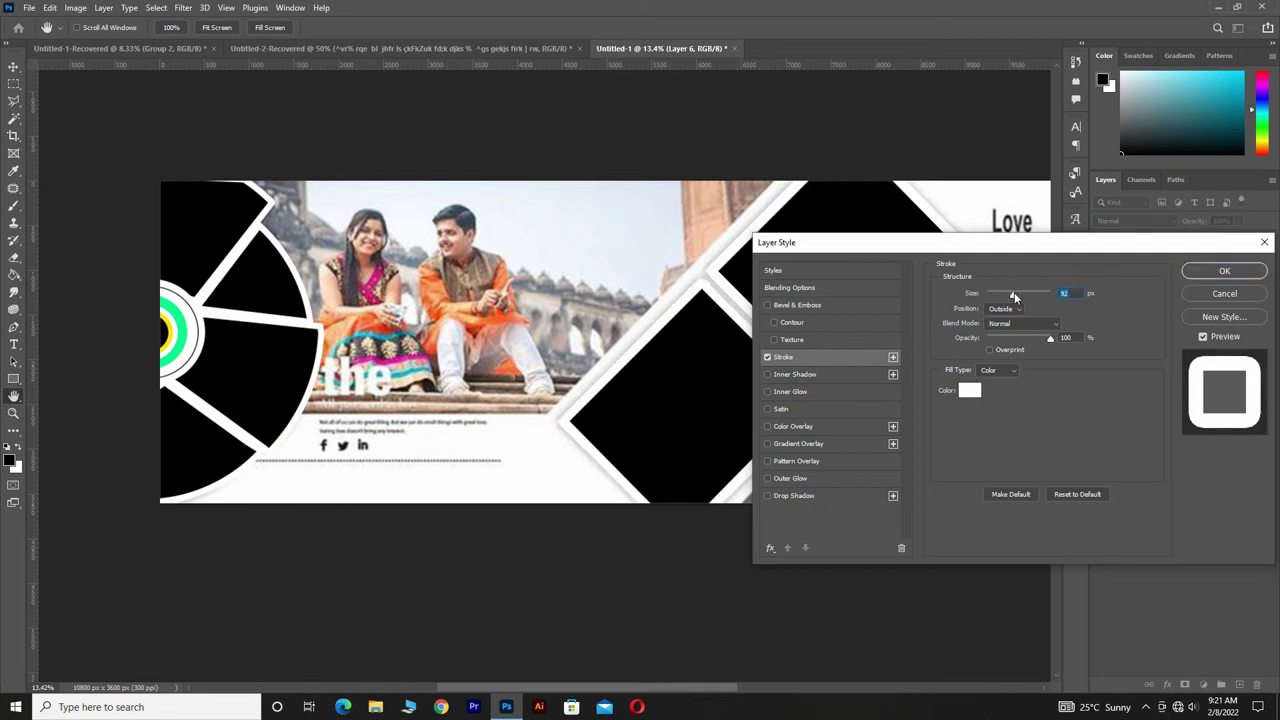
left_click(1224, 271)
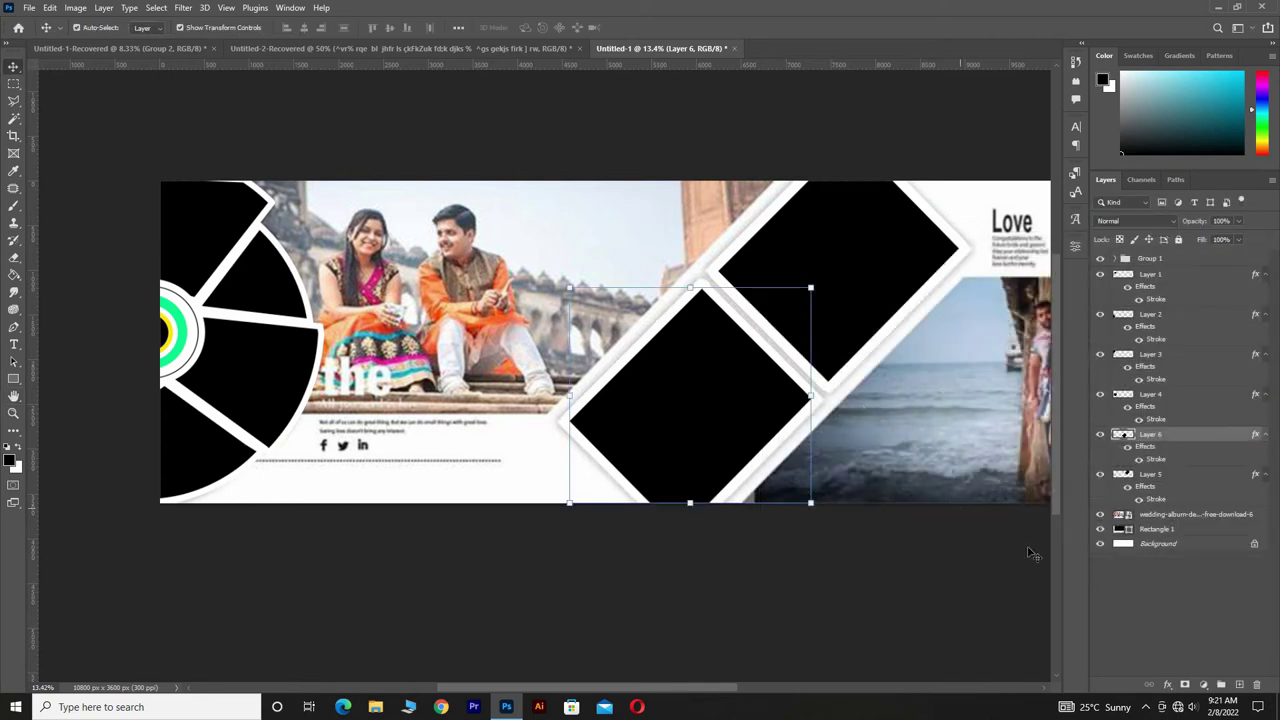
Step: Hide the reference image, distort Rectangle 1 so its right edge slants parallel to the diamonds, and show the reference again
left_click(1100, 514)
scroll(1100, 514, "down", 1)
left_click(1100, 514)
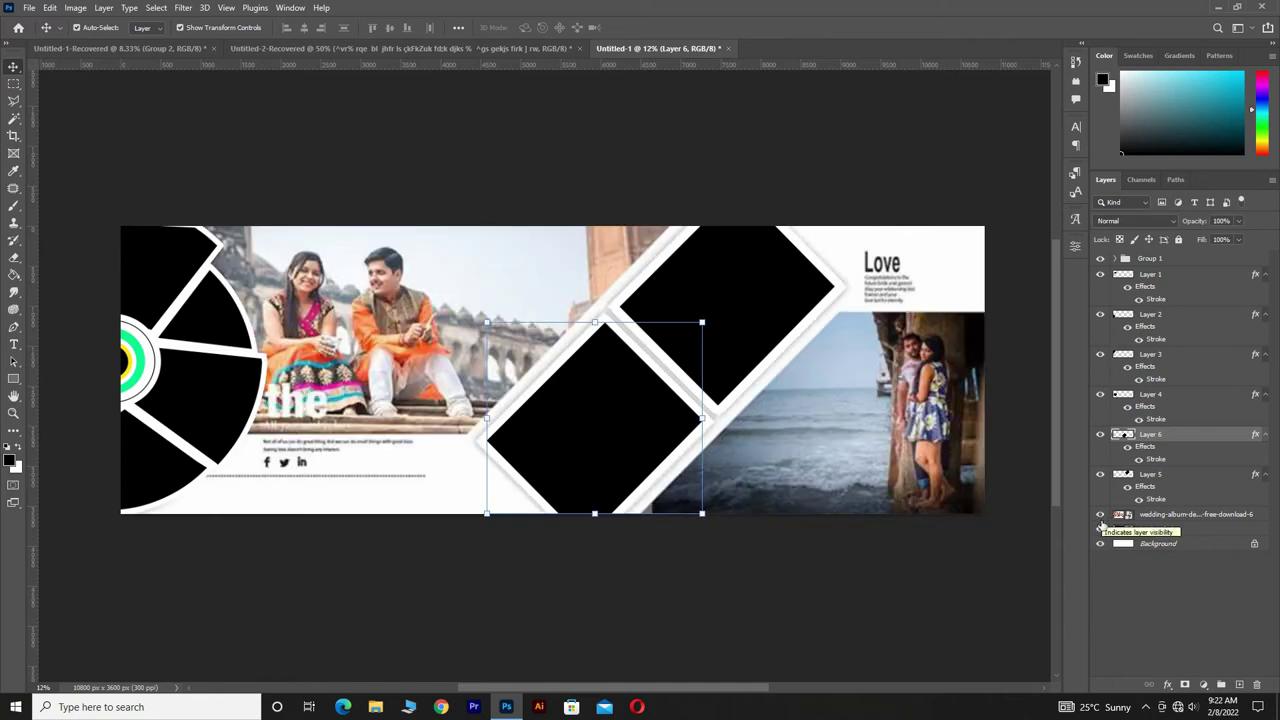
left_click(1101, 527)
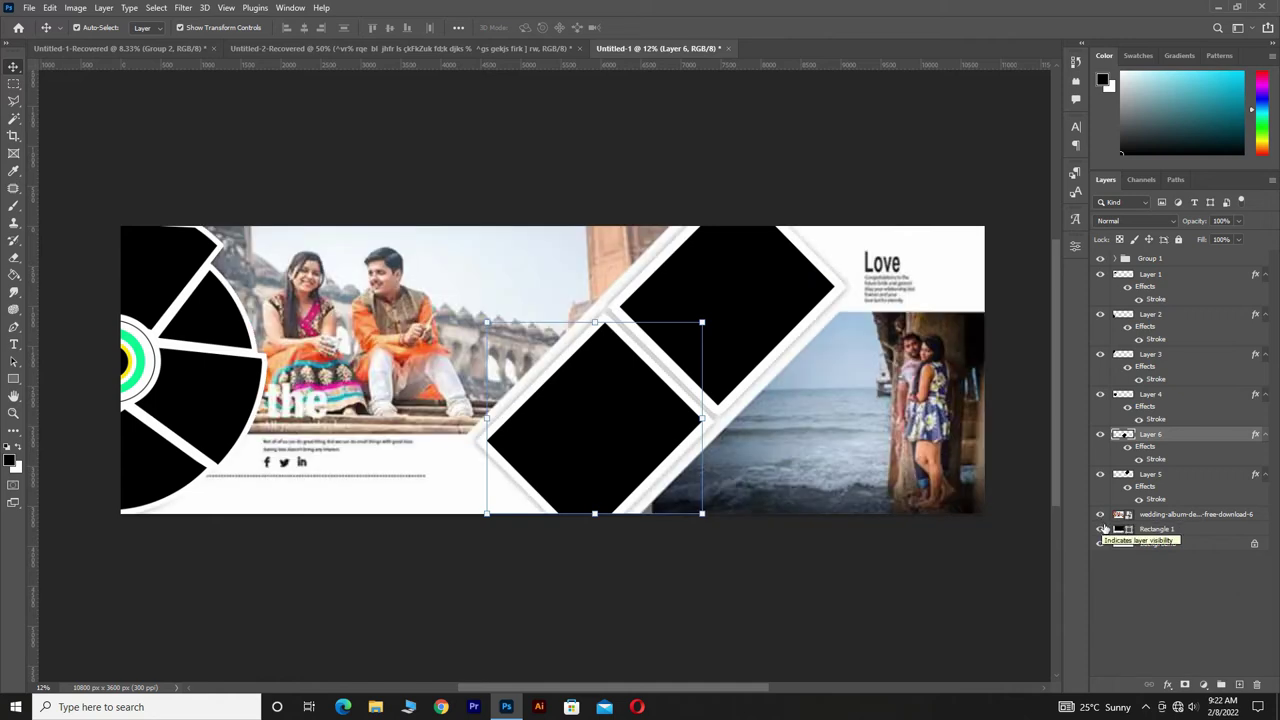
left_click(1100, 514)
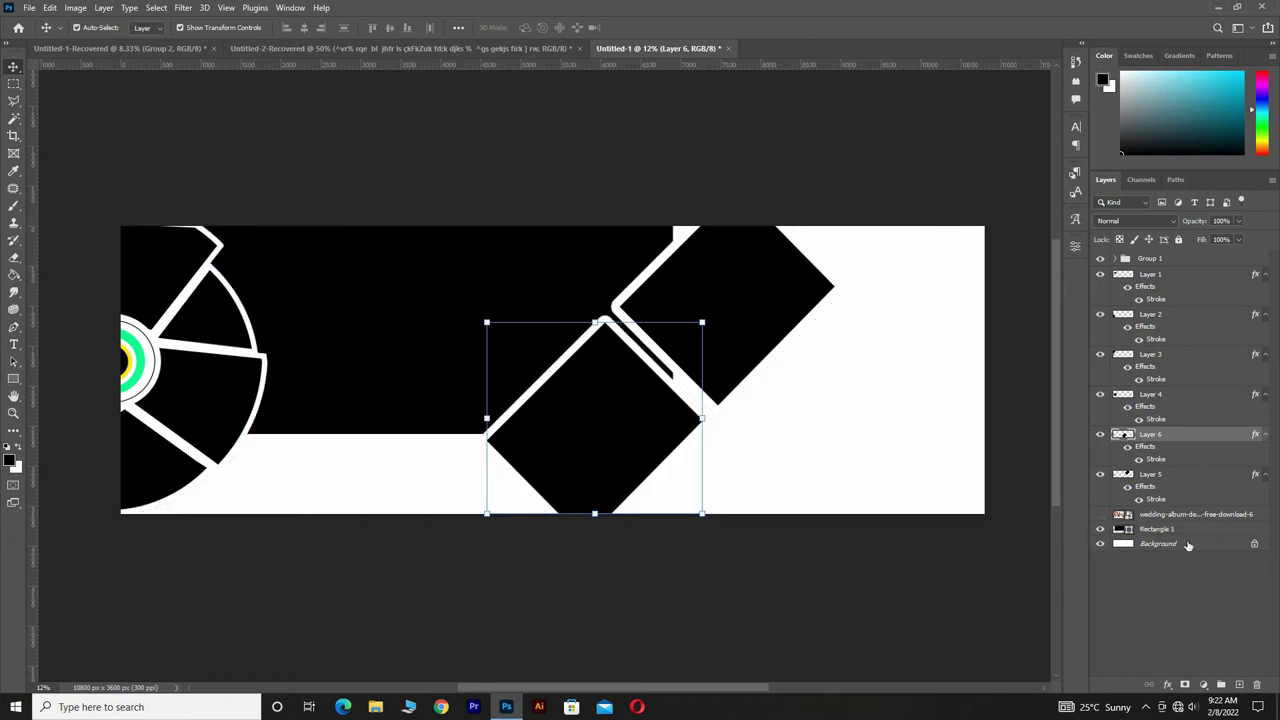
left_click(1183, 536)
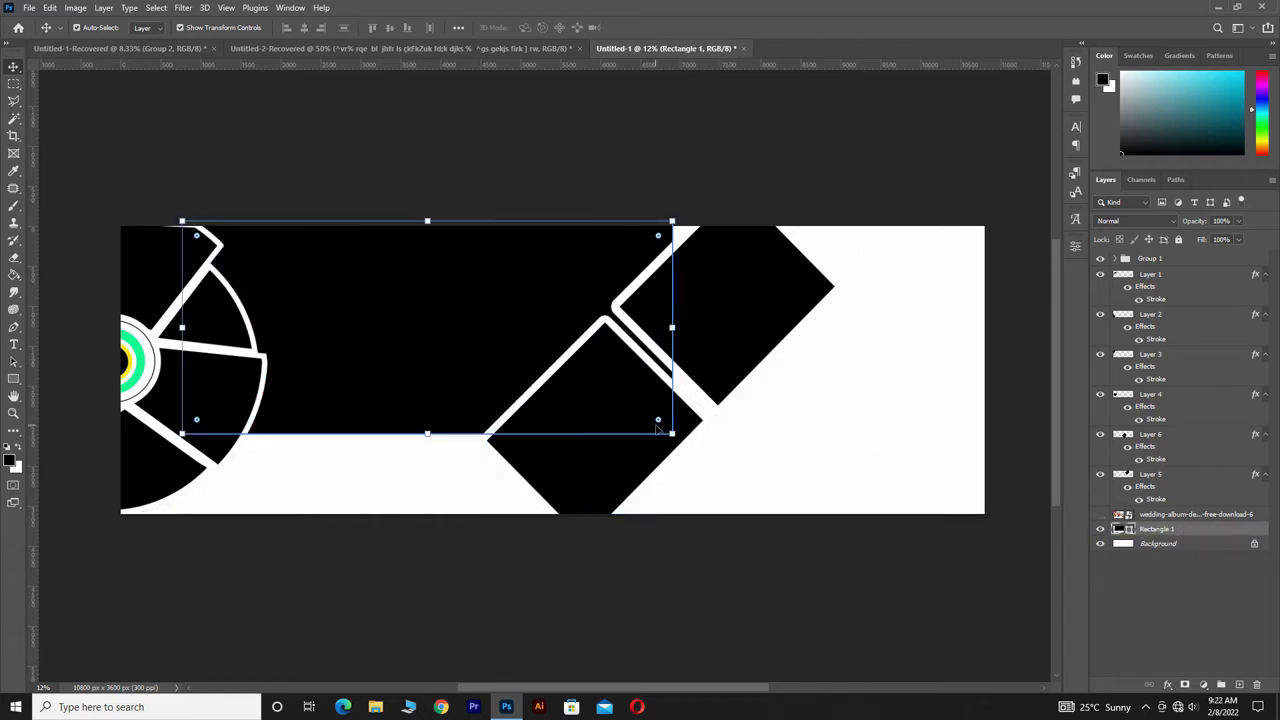
left_click_drag(672, 433, 474, 422)
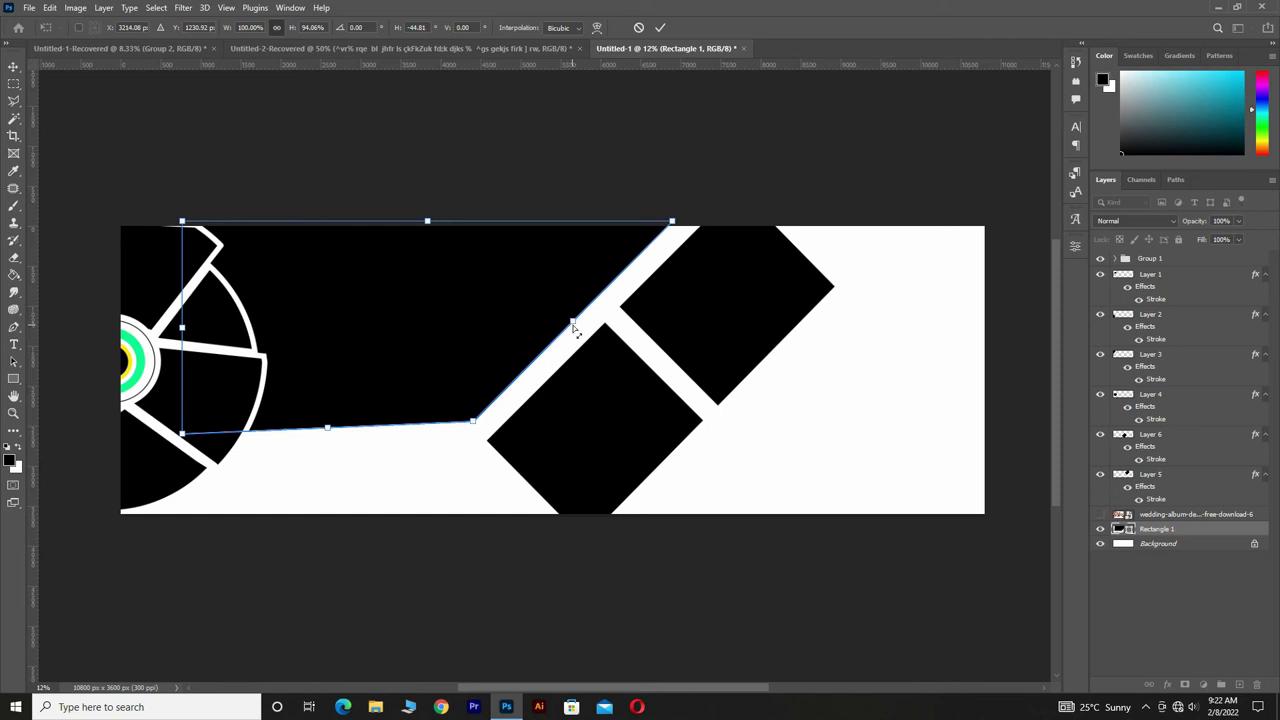
mouse_move(574, 328)
left_mouse_down()
mouse_move(596, 322)
mouse_move(583, 325)
left_mouse_up()
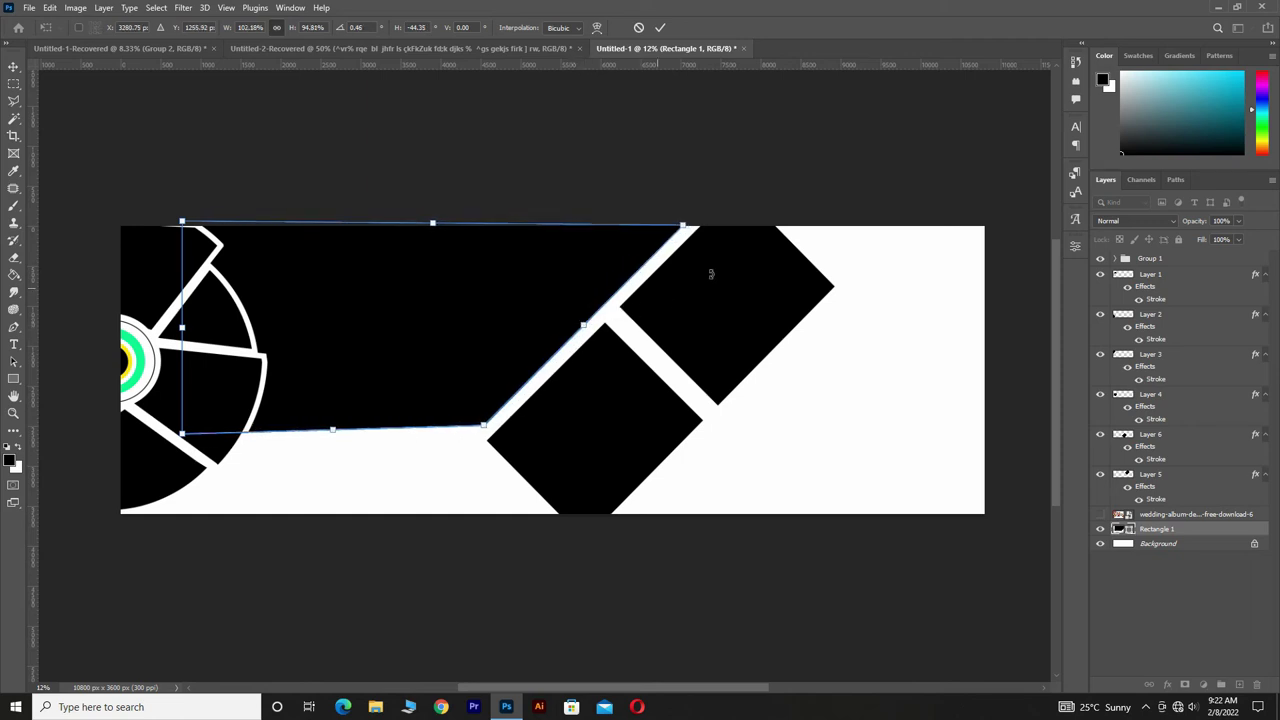
left_click(661, 27)
left_click(1100, 515)
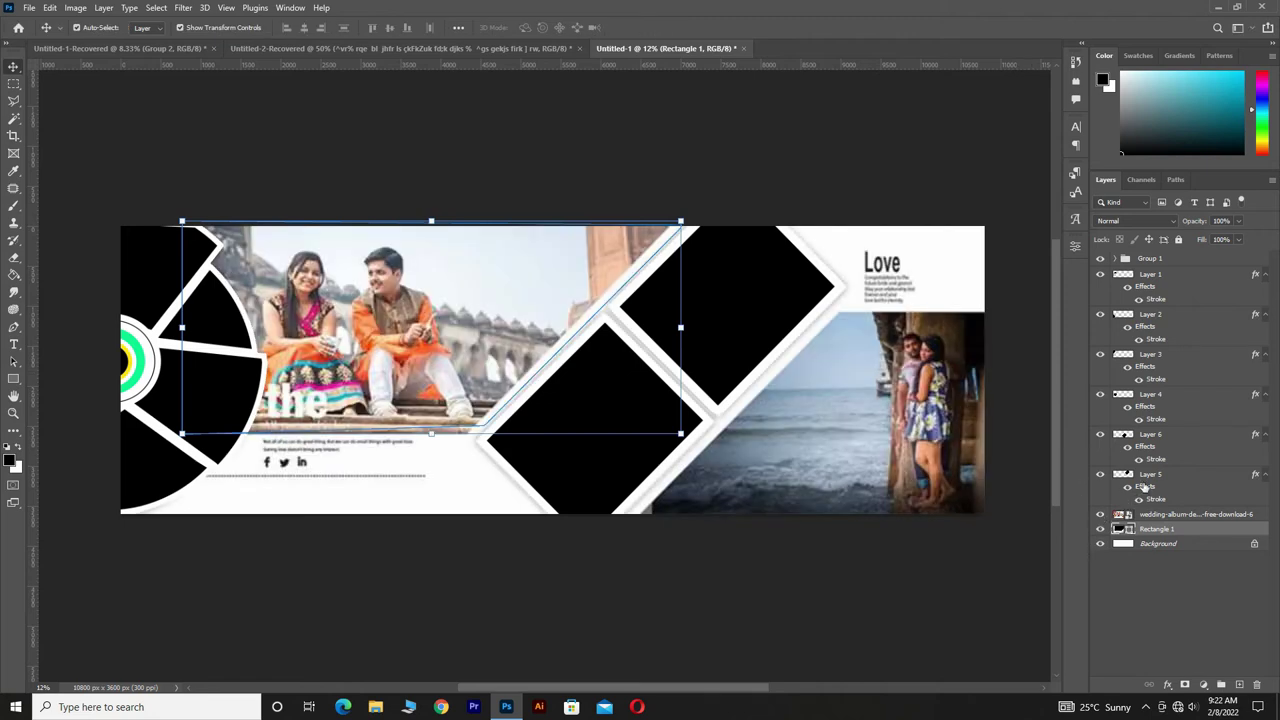
Step: Try an Outer Glow effect on the upper diamond on Layer 5 and check it with the reference image hidden
left_click(1165, 476)
right_click(1172, 477)
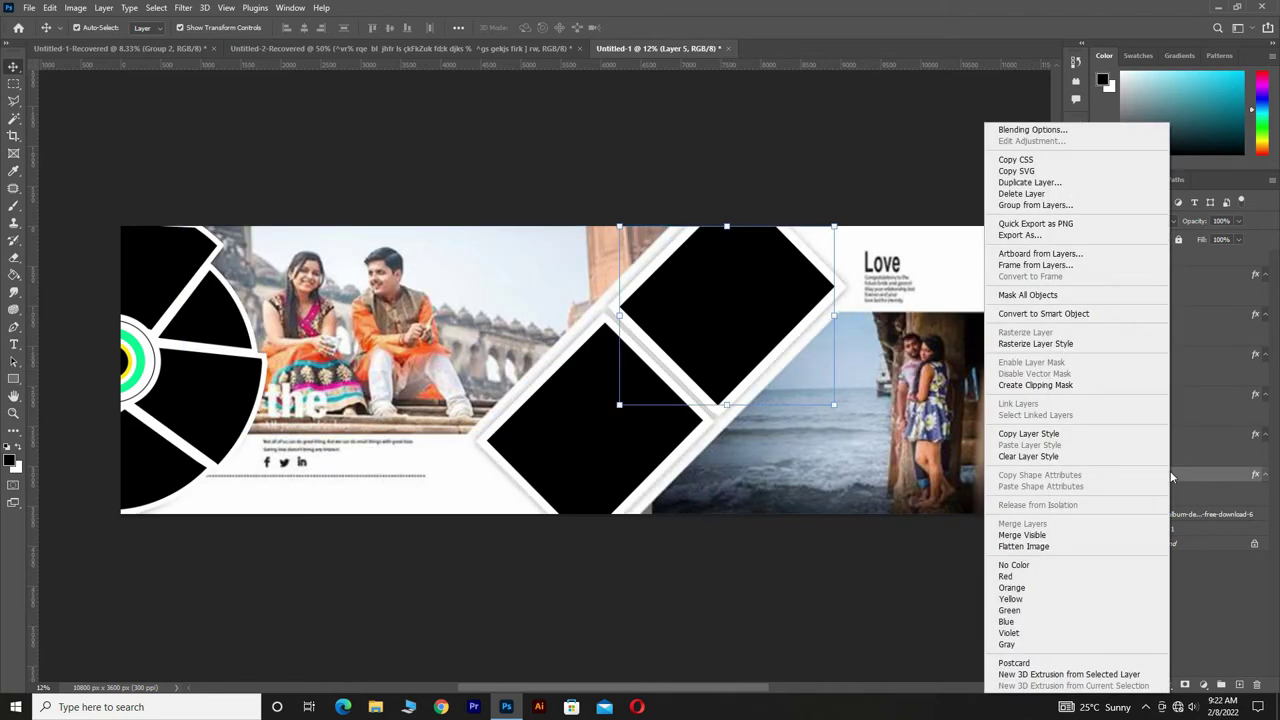
left_click(1030, 127)
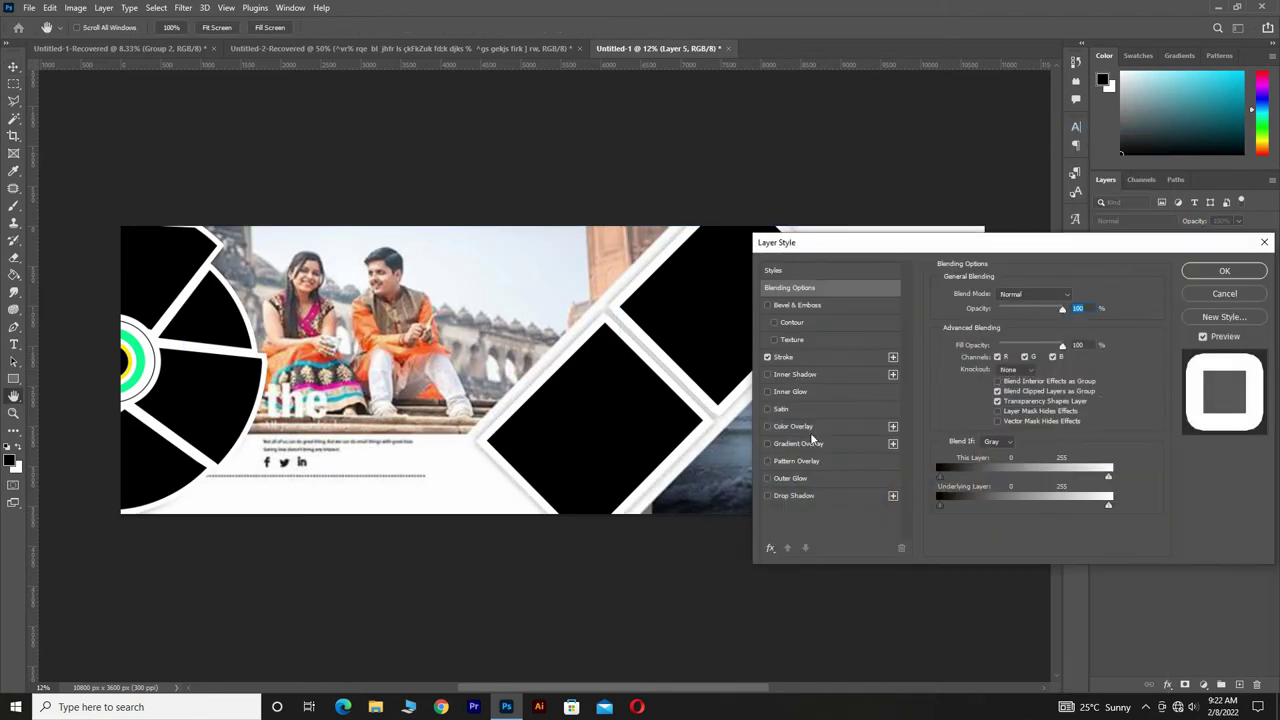
left_click(838, 479)
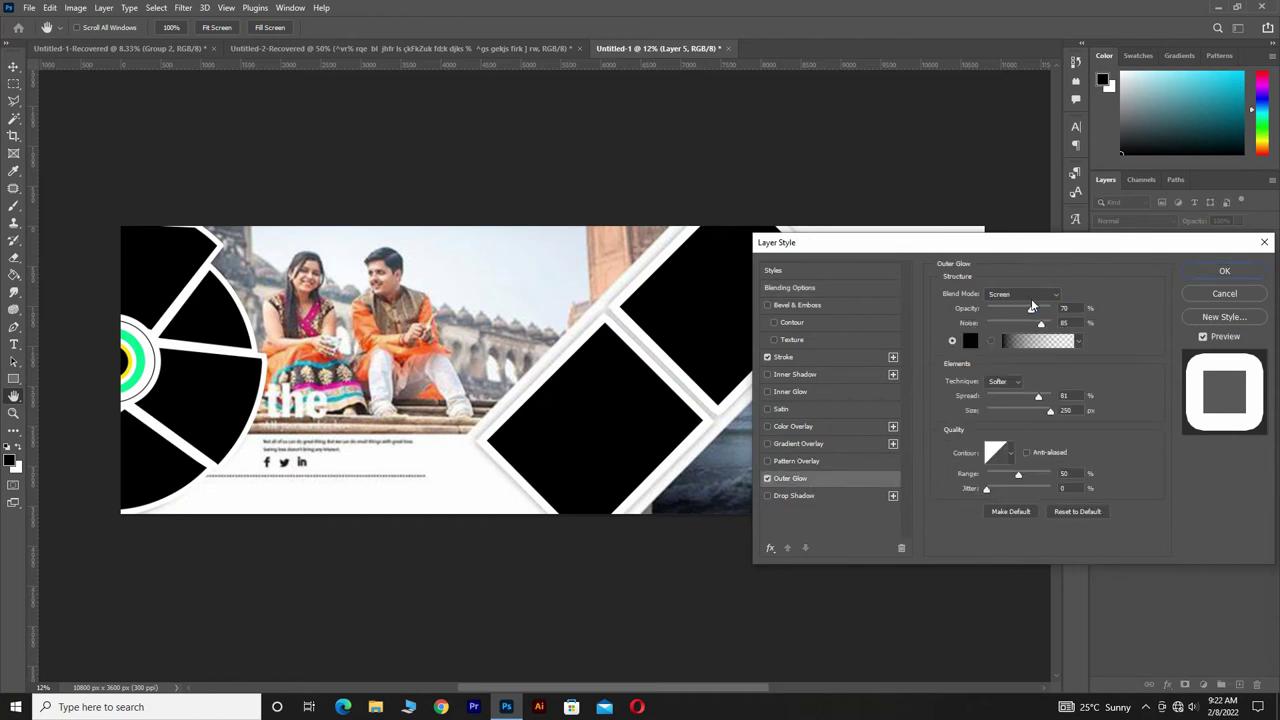
left_click(1224, 271)
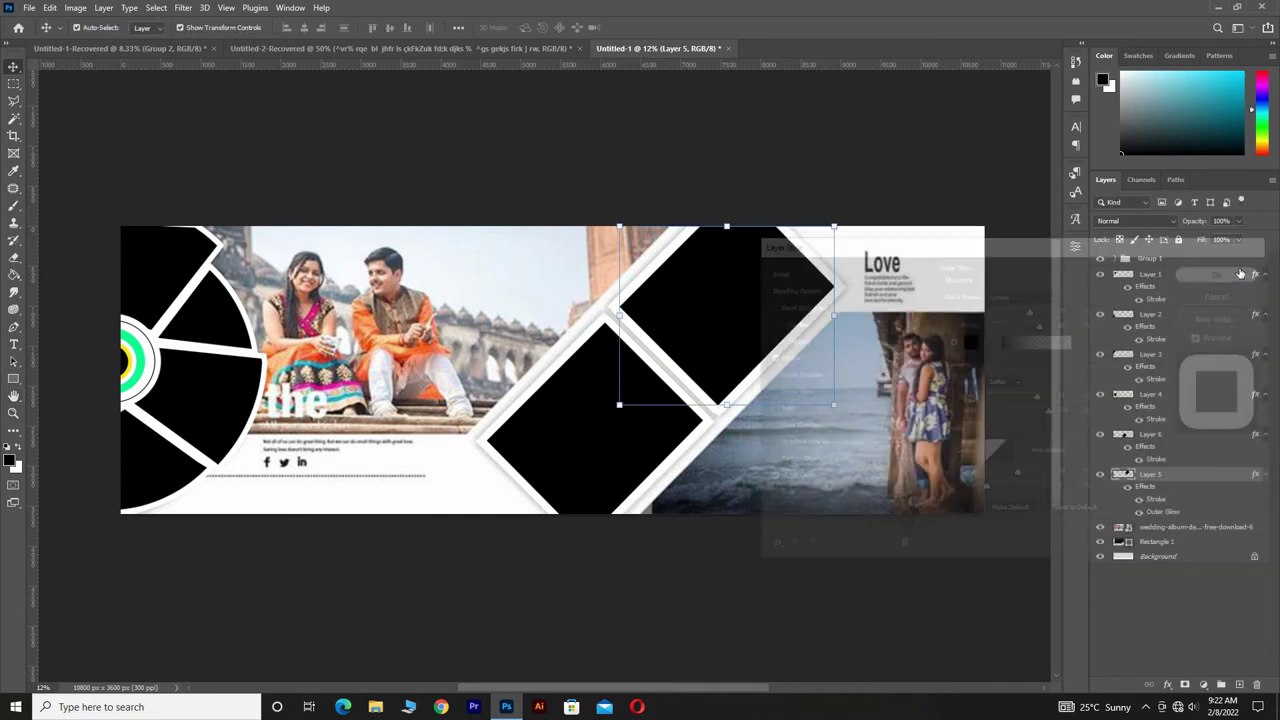
left_click(1100, 528)
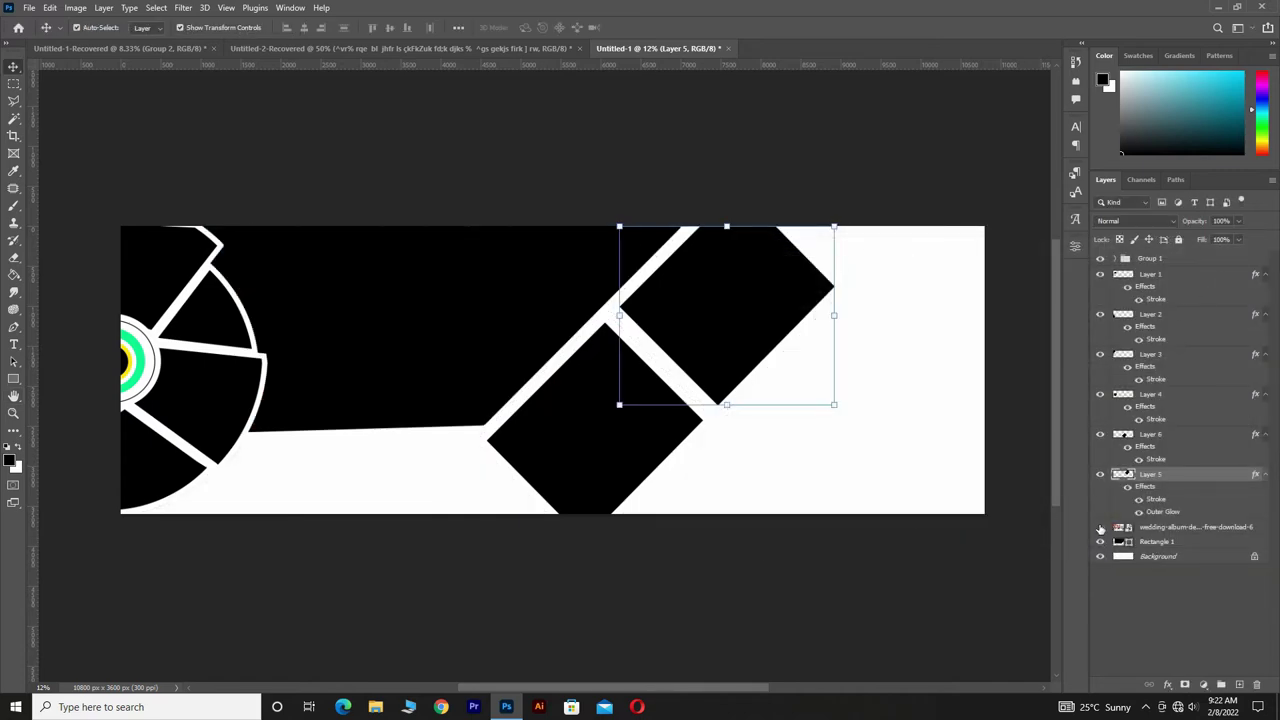
left_click(1100, 528)
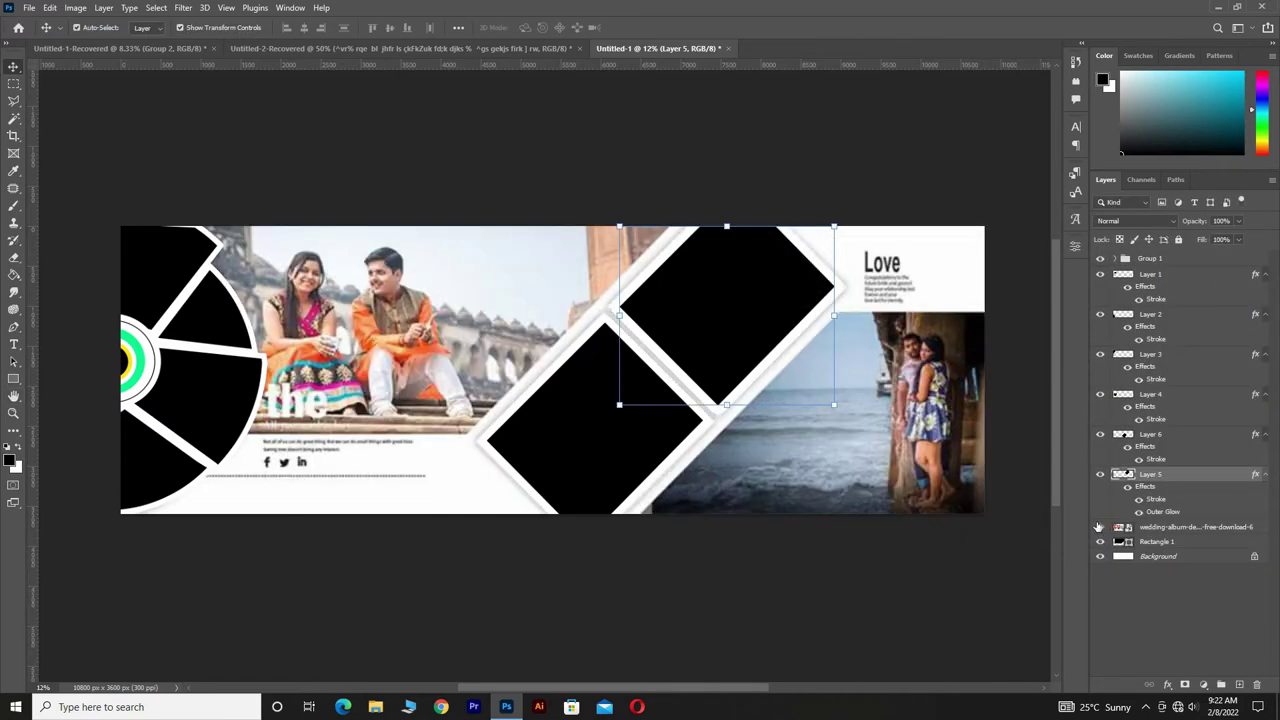
Step: Replace Layer 5's Outer Glow with a black Multiply drop shadow, setting the spread to 44% and slightly increasing the distance
double_click(1160, 512)
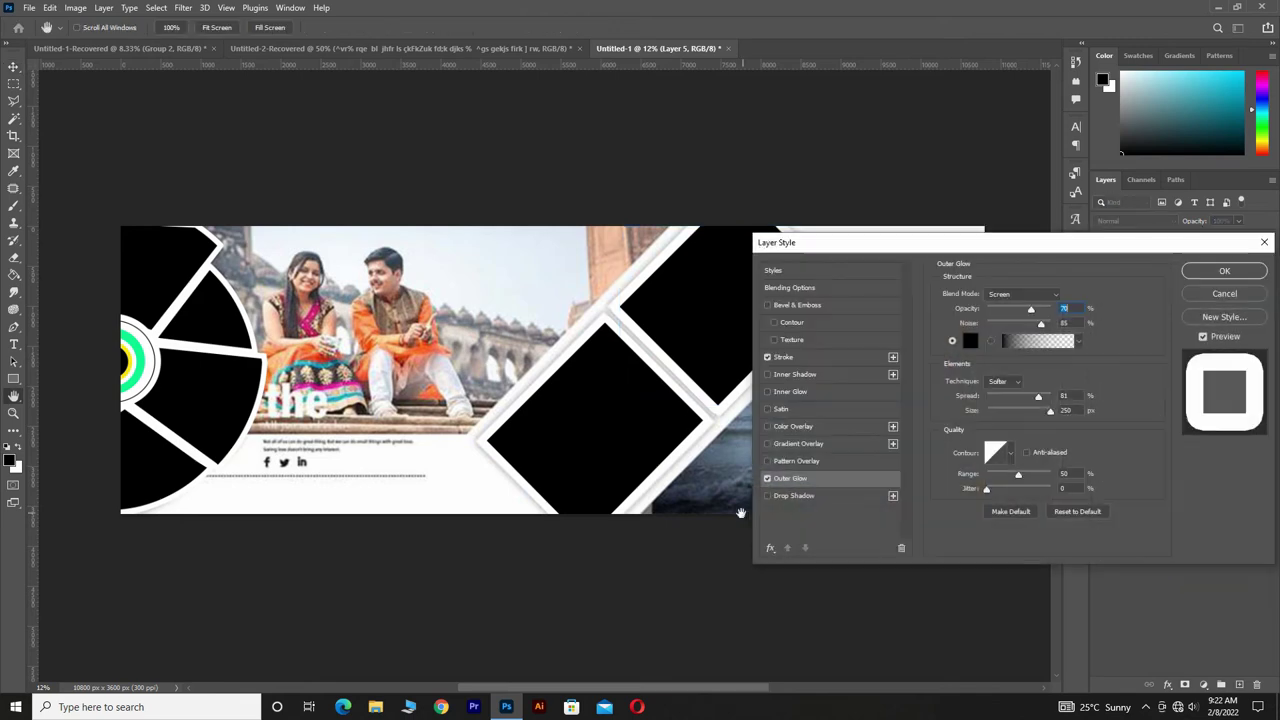
left_click(768, 496)
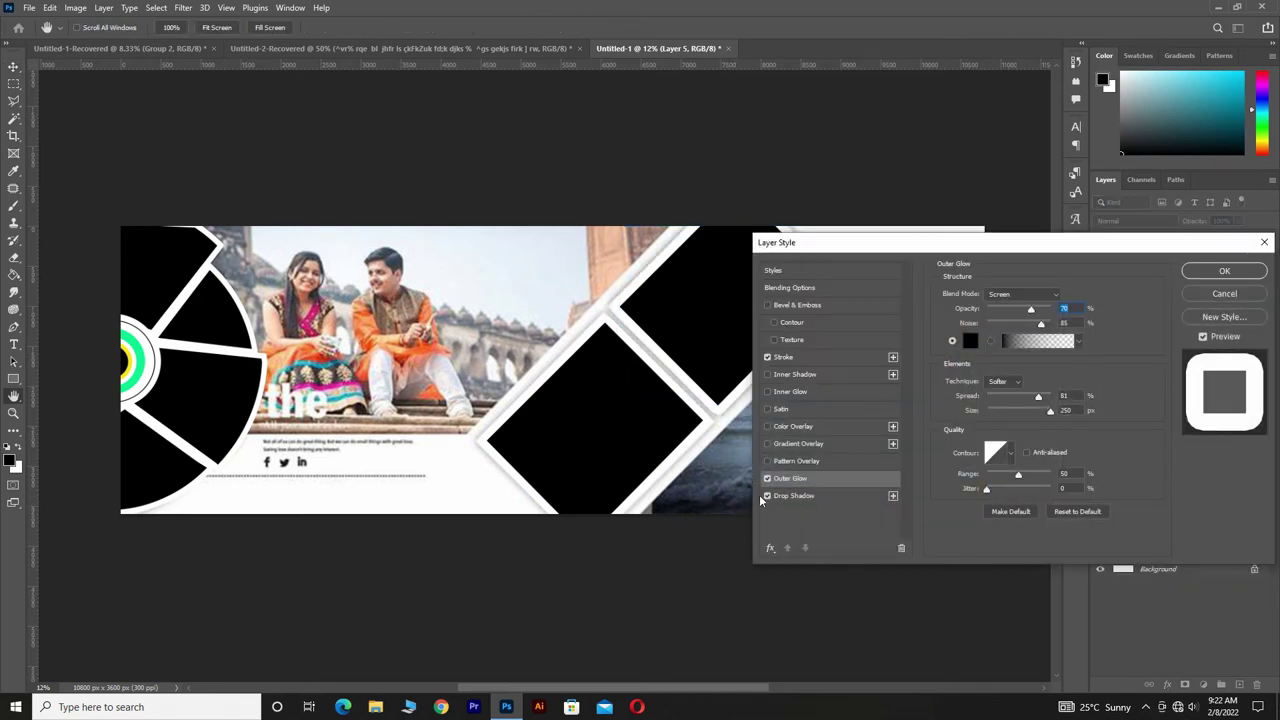
left_click(768, 479)
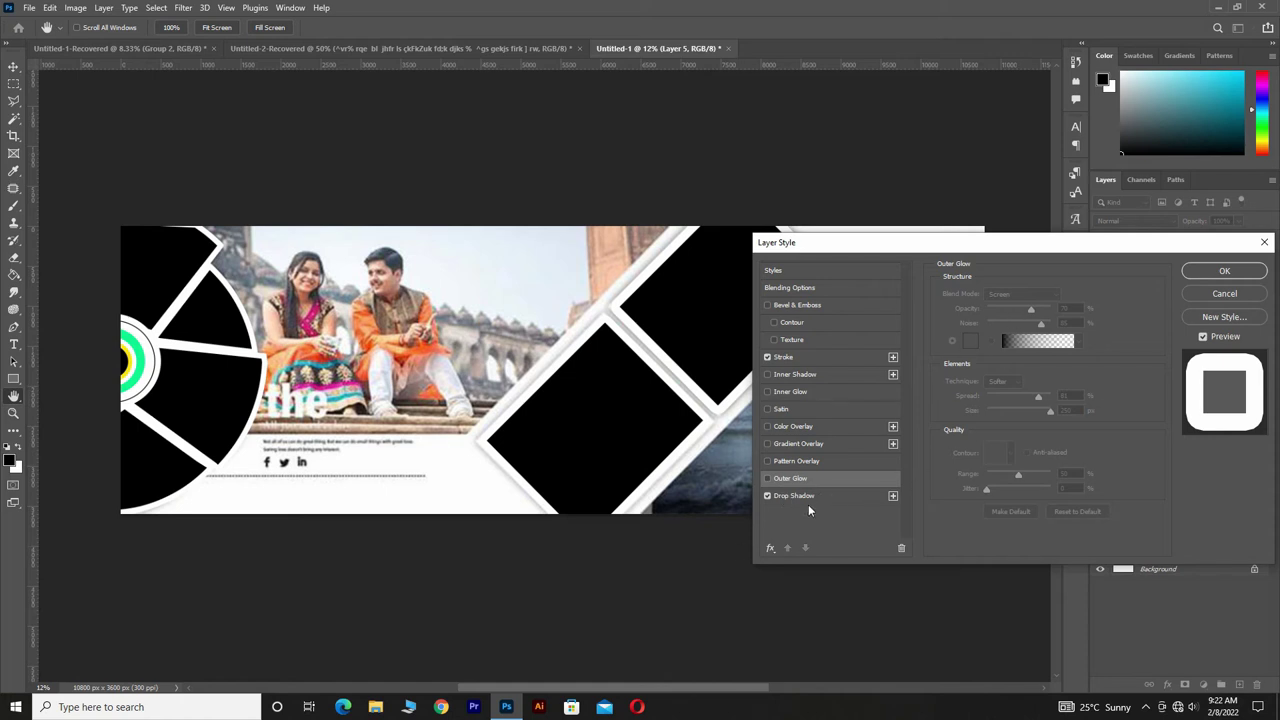
left_click(810, 500)
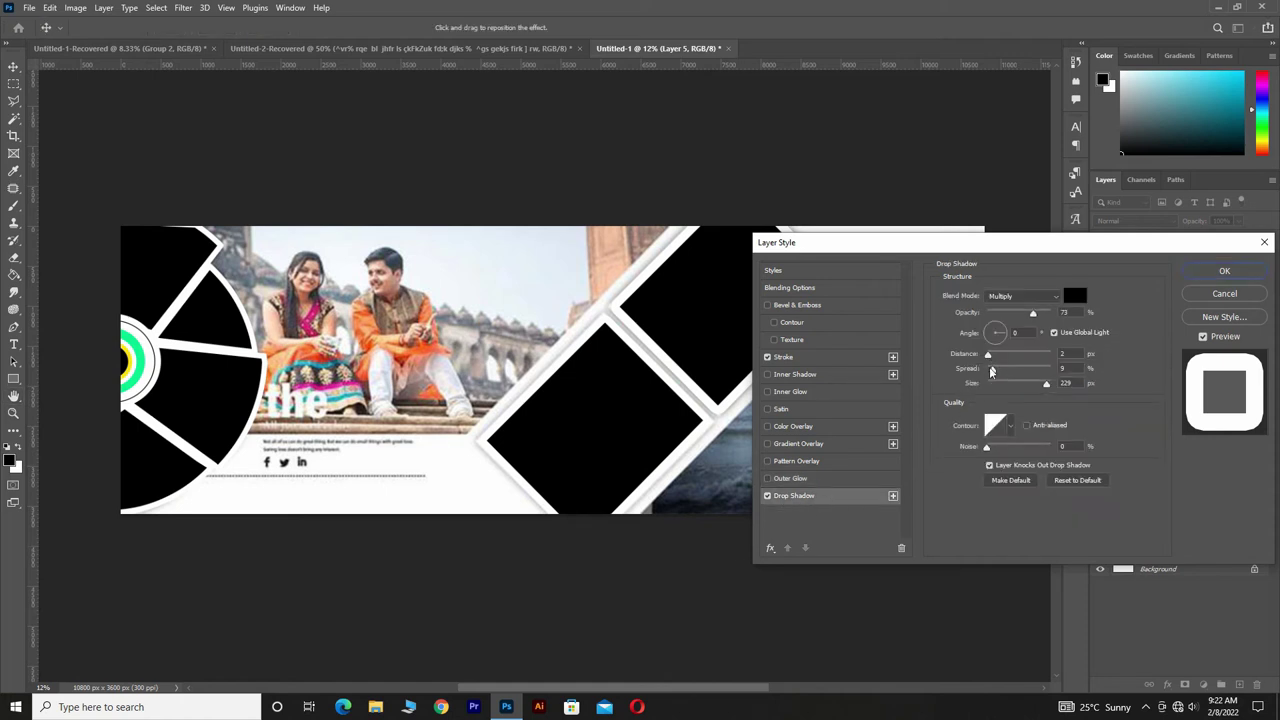
mouse_move(991, 371)
left_mouse_down()
mouse_move(1012, 372)
mouse_move(995, 358)
left_mouse_up()
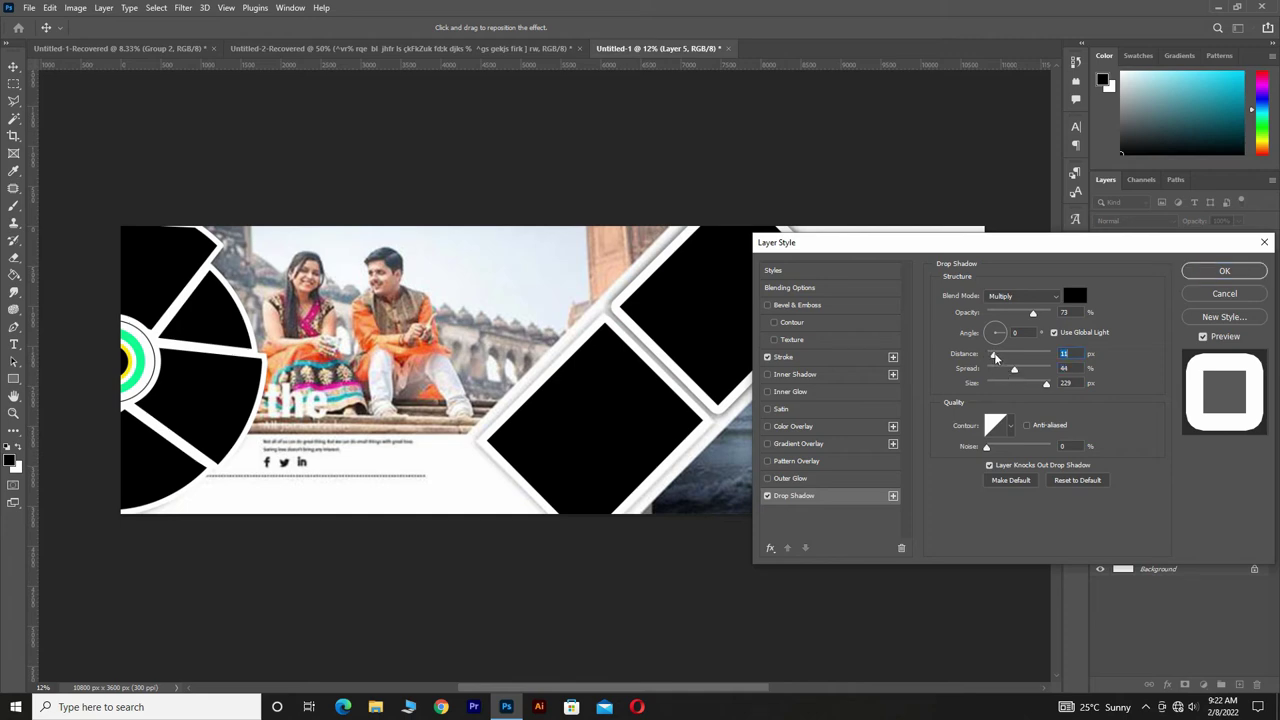
left_click(1224, 271)
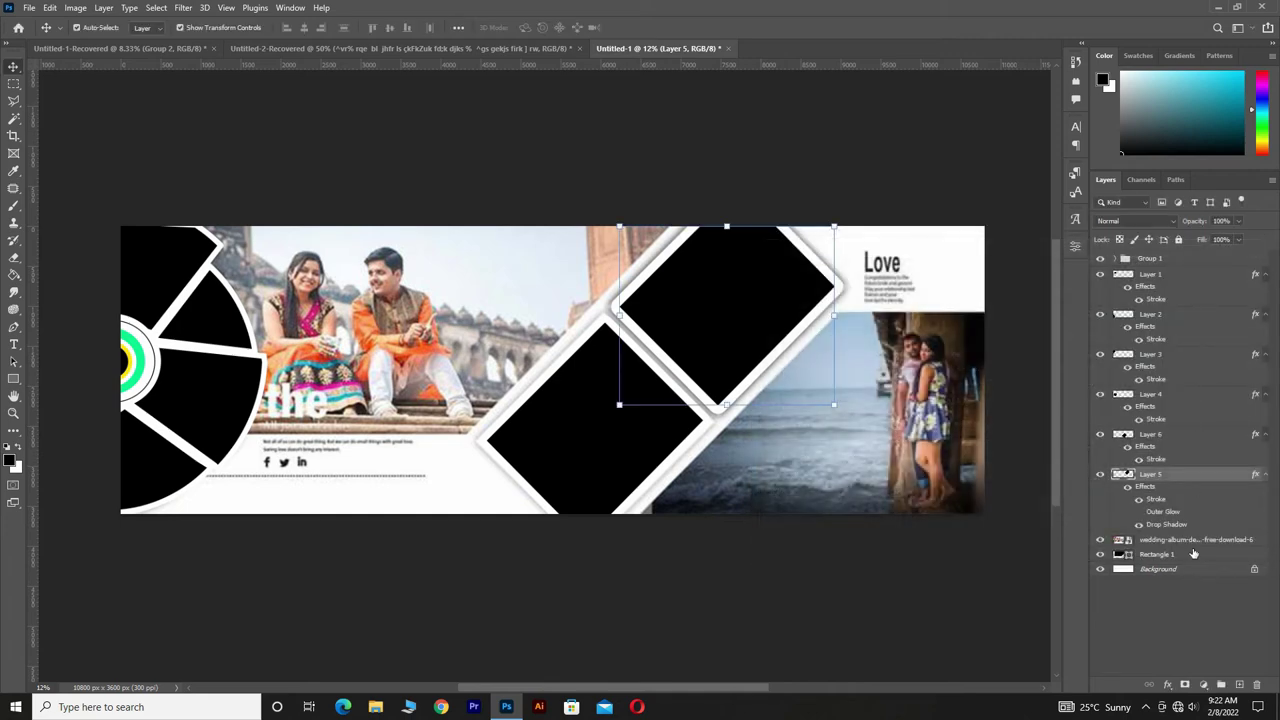
Step: Add a black Multiply drop shadow to the lower diamond on Layer 6 using the default settings
left_click(1170, 447)
right_click(1170, 447)
right_click(1168, 433)
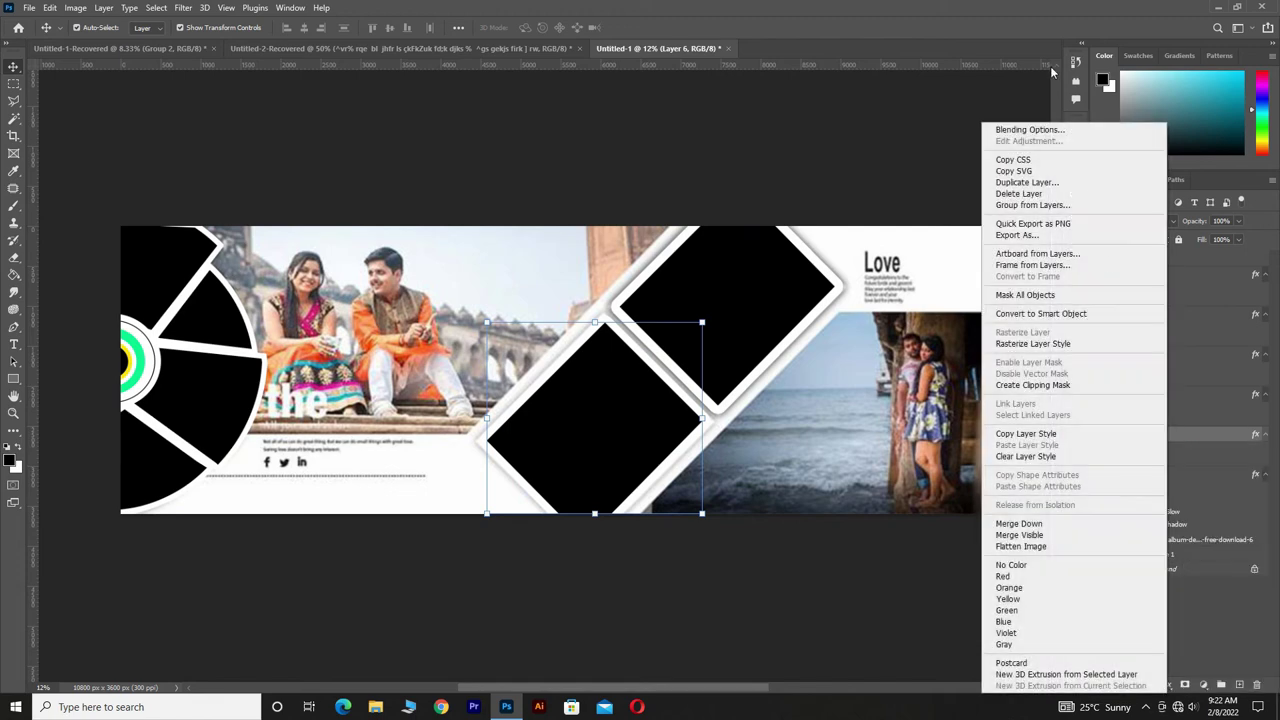
left_click(1030, 129)
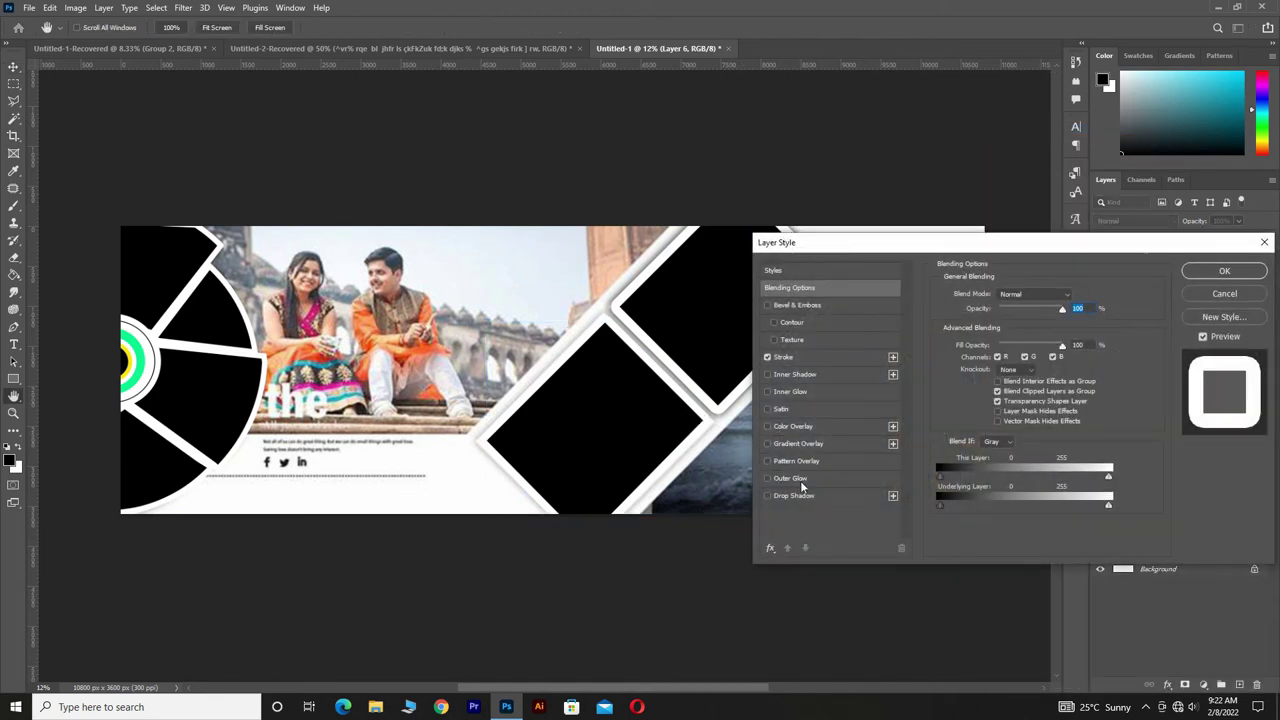
left_click(807, 495)
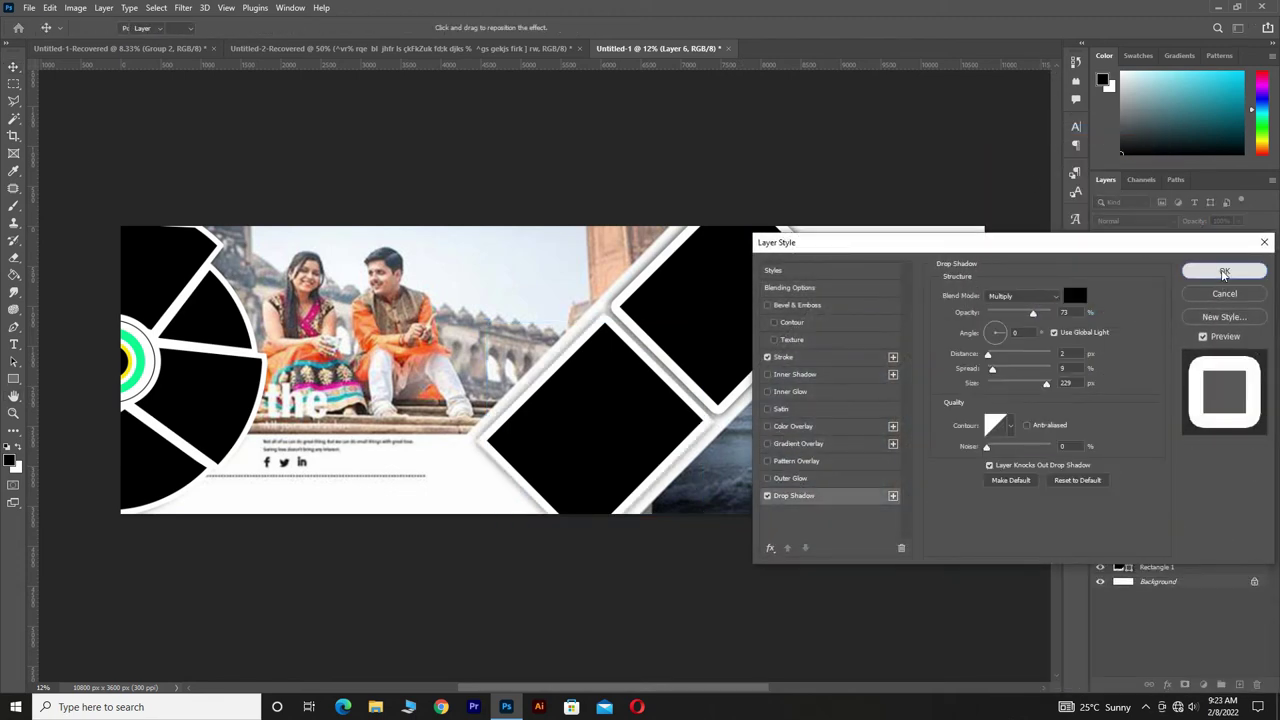
left_click(1224, 271)
Step: Hide the reference image, pull Rectangle 1's slanted edge slightly inward from the diamonds, and show the reference again
left_click(1101, 552)
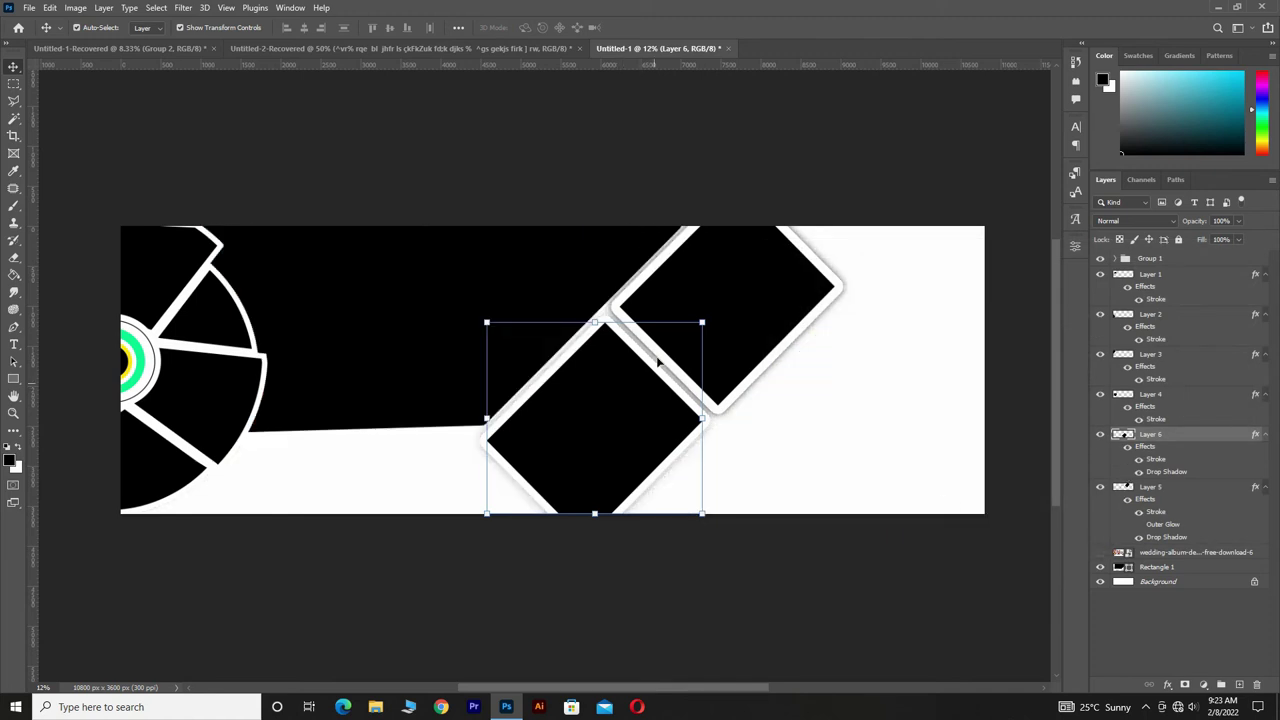
left_click(1155, 566)
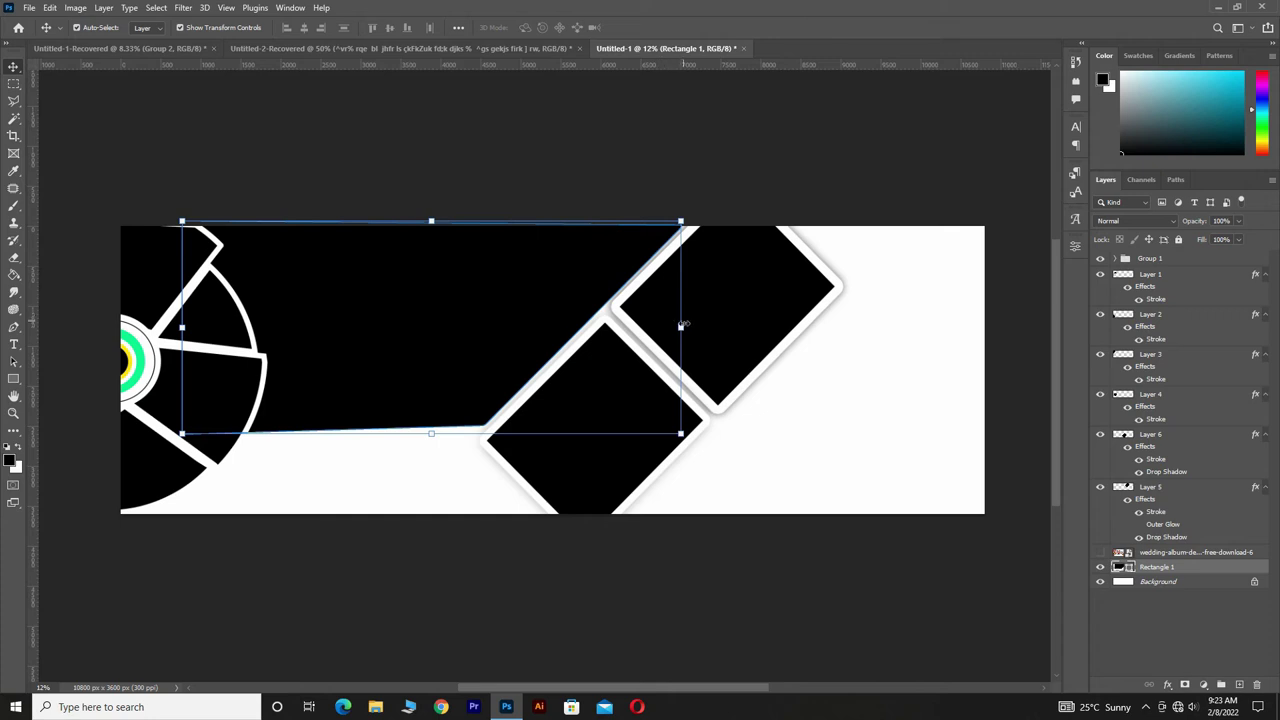
key("ctrl")
mouse_move(681, 329)
left_mouse_down()
mouse_move(664, 324)
mouse_move(664, 336)
mouse_move(670, 327)
left_mouse_up()
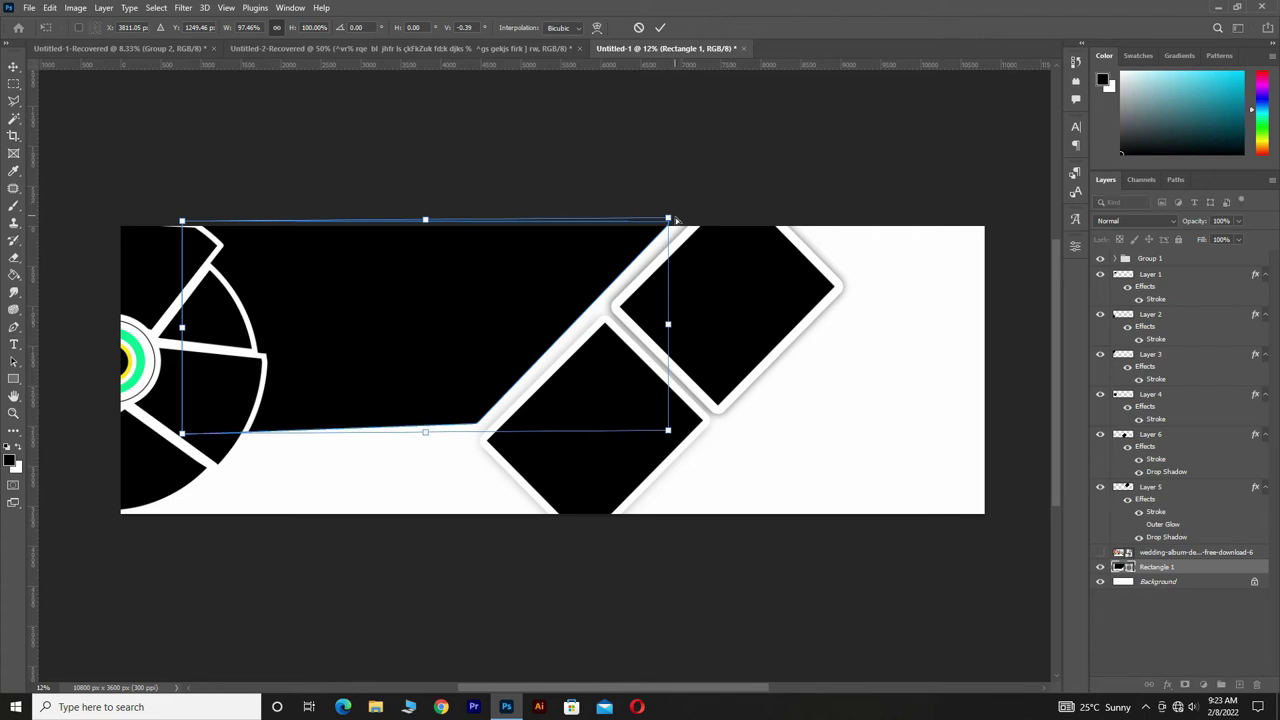
left_click_drag(670, 218, 676, 222)
left_click(660, 28)
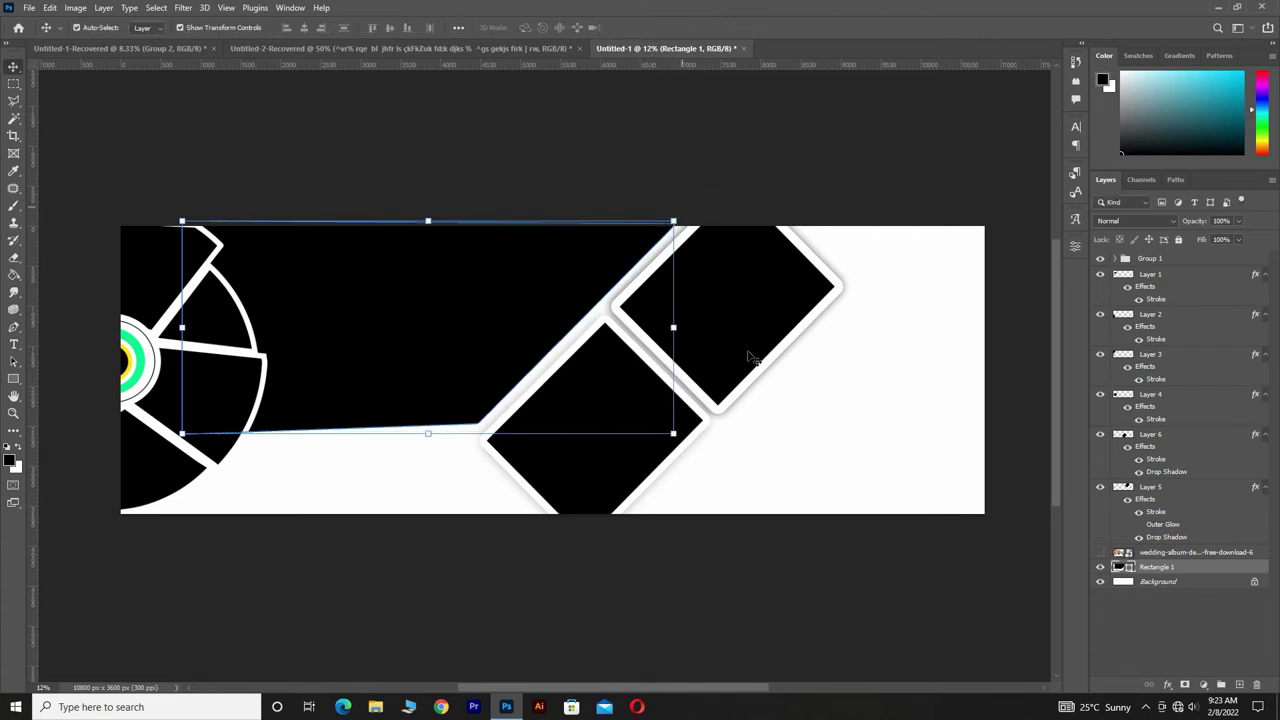
left_click(1100, 553)
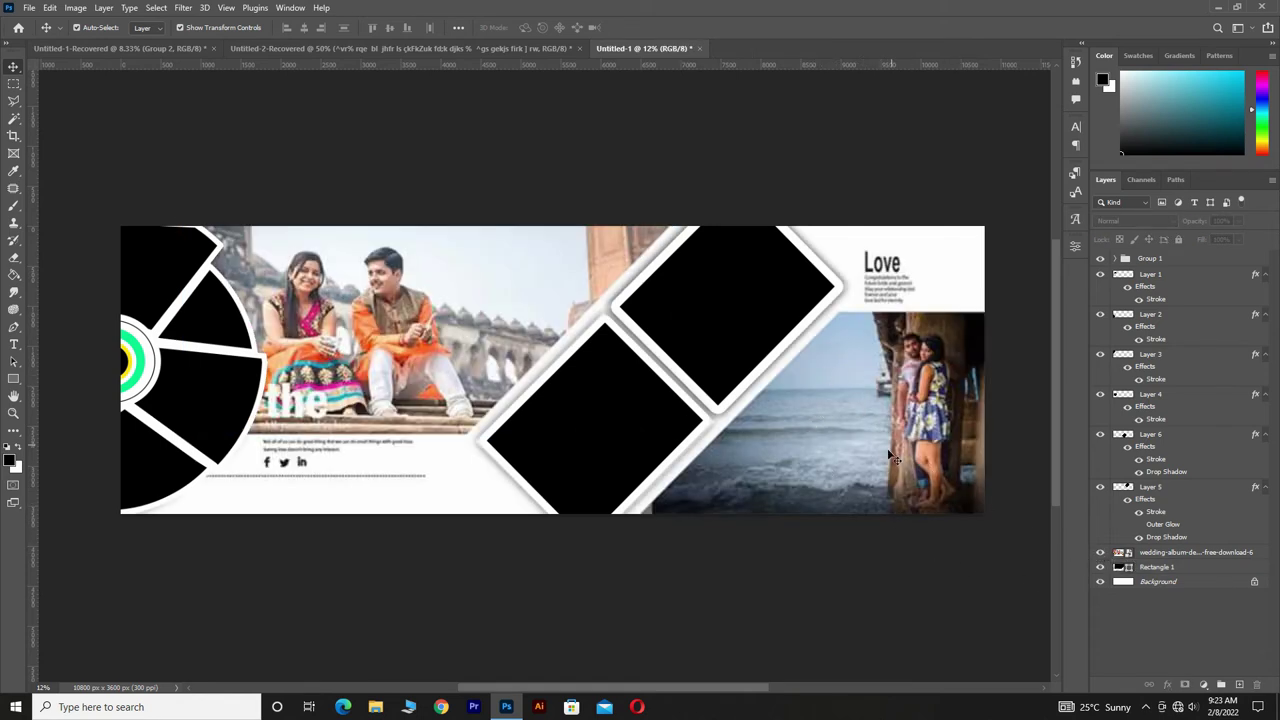
Step: Trace the beach photo area with the Polygonal Lasso, fill it with black on a new layer, and deselect it
left_click(14, 101)
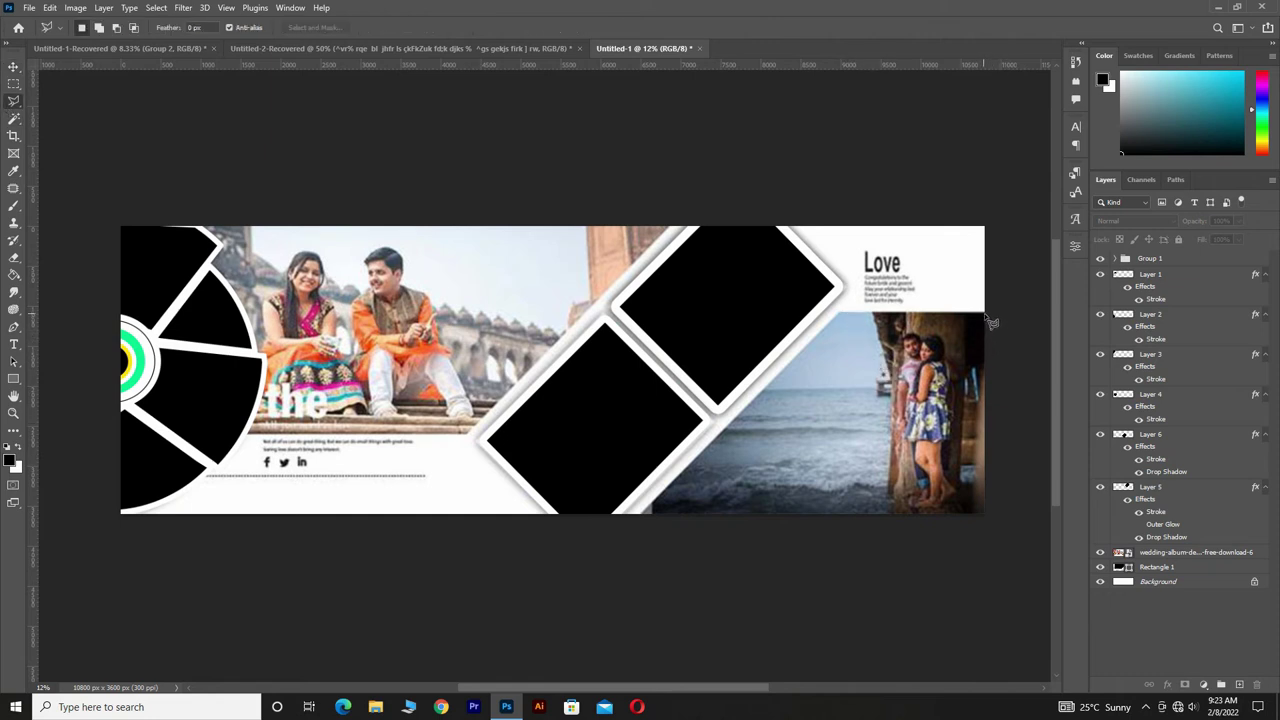
mouse_move(986, 315)
left_mouse_down()
mouse_move(835, 312)
mouse_move(634, 522)
mouse_move(989, 517)
mouse_move(984, 314)
left_mouse_up()
left_click(1239, 684)
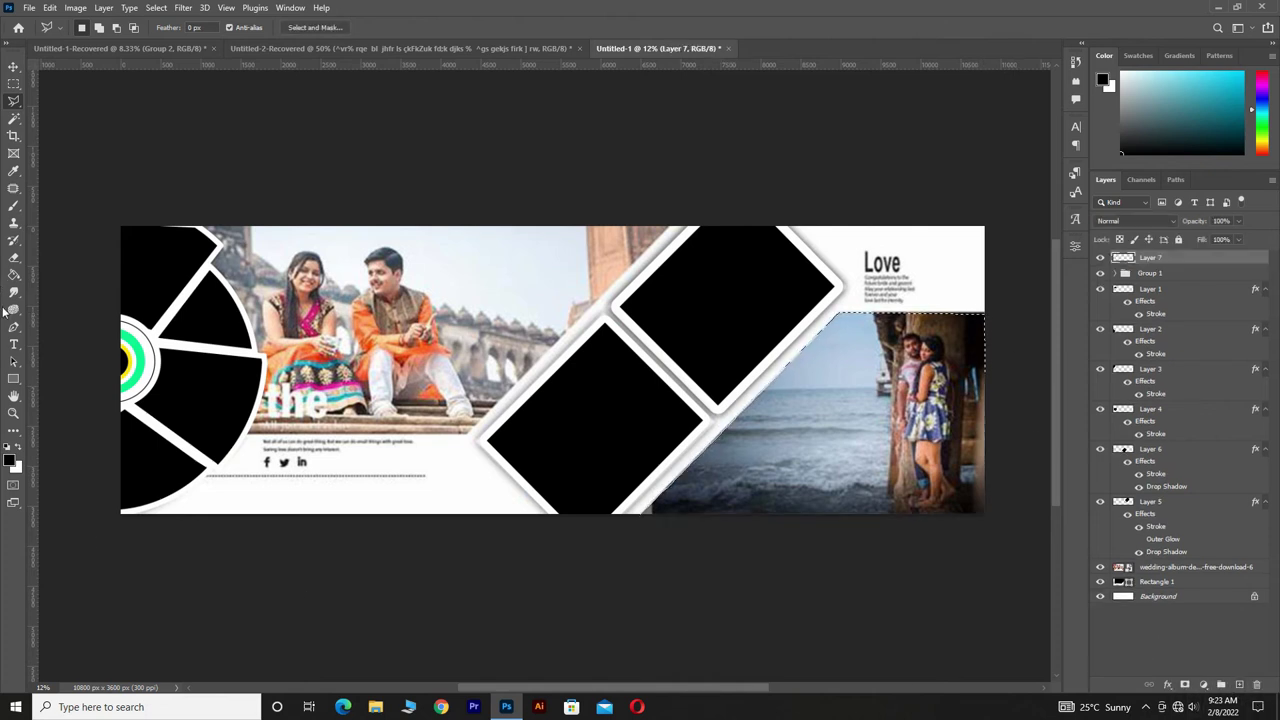
left_click(13, 273)
left_click(826, 433)
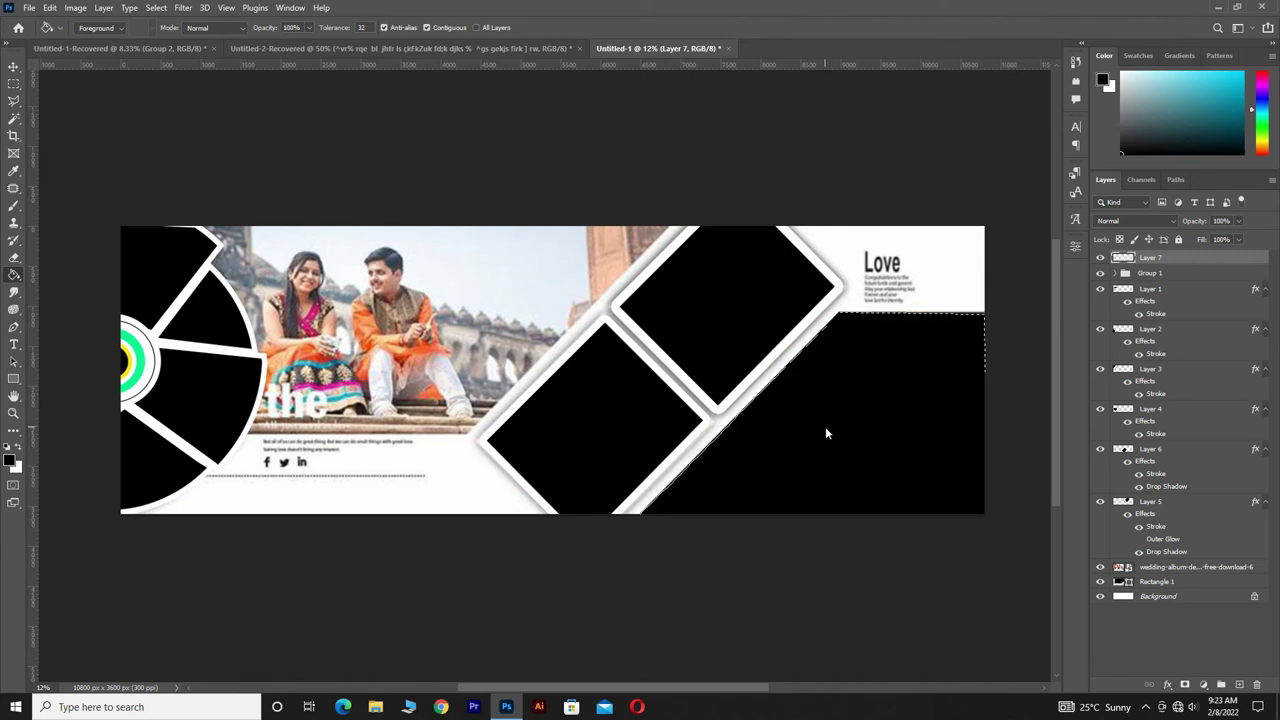
key("ctrl+d")
left_click(14, 66)
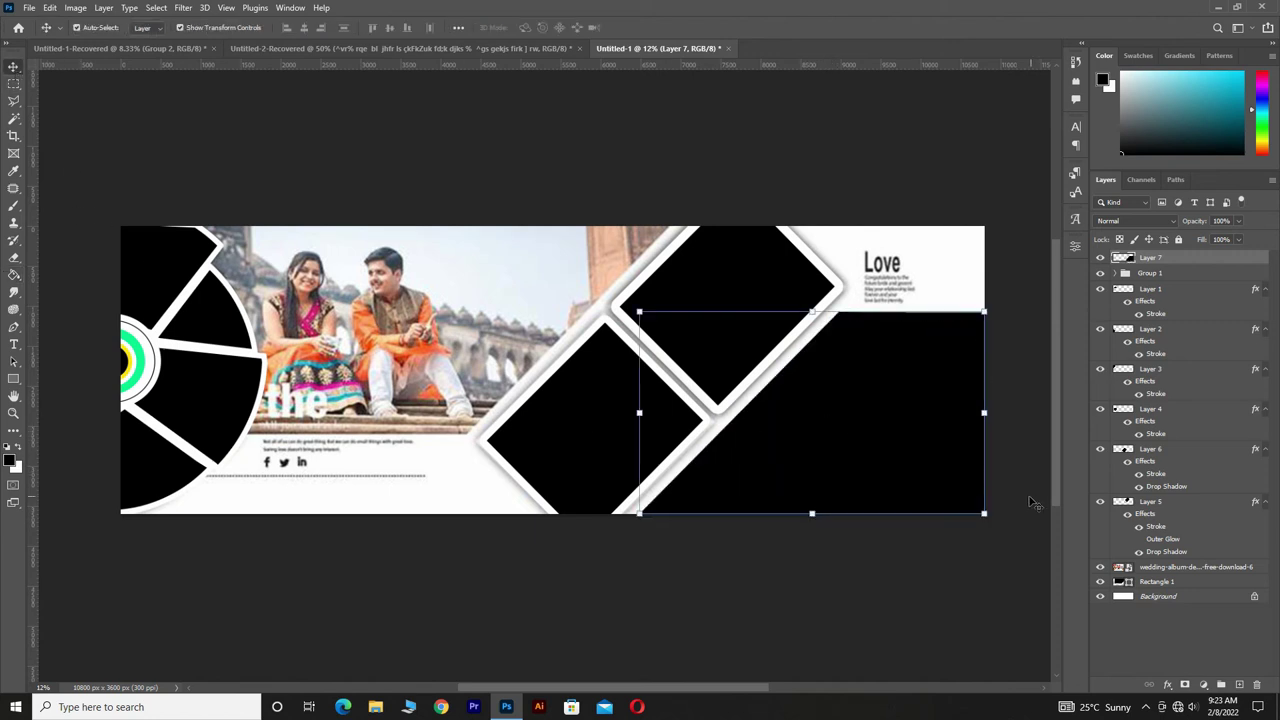
Step: Hide the reference image and distort Layer 7's upper-right corner slightly outward to cover the canvas edge
left_click(1099, 567)
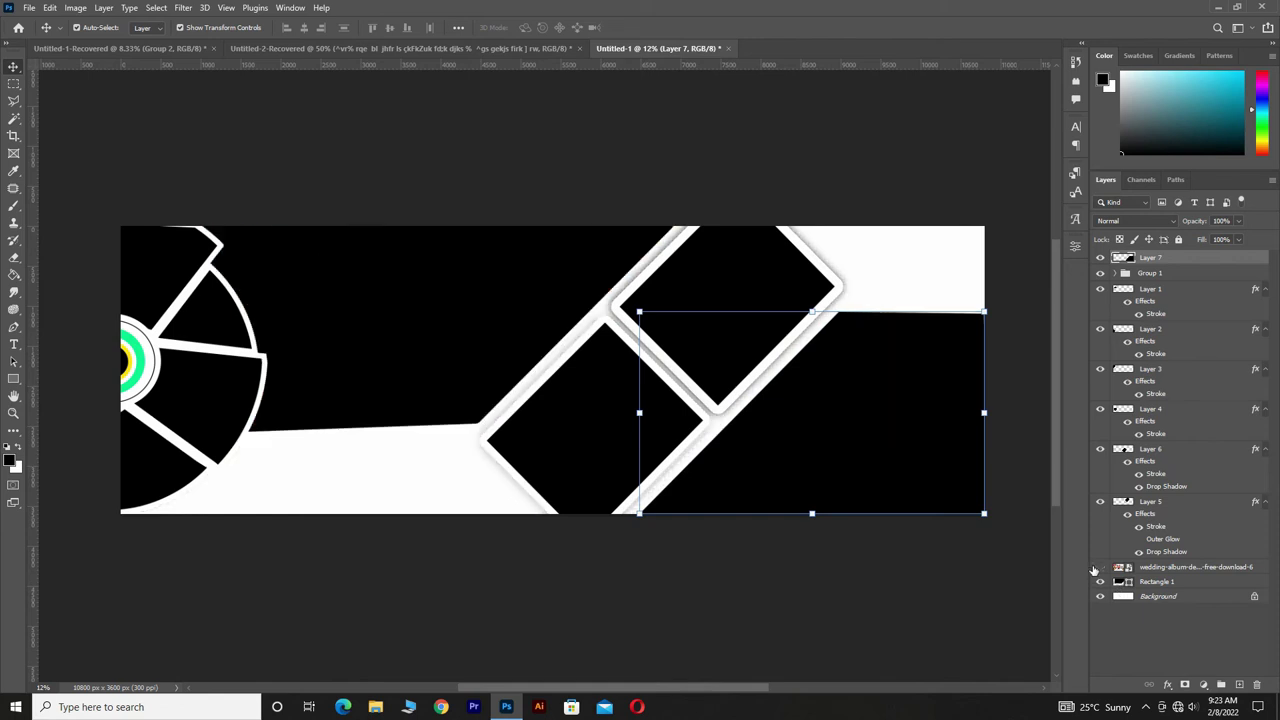
left_click(529, 595)
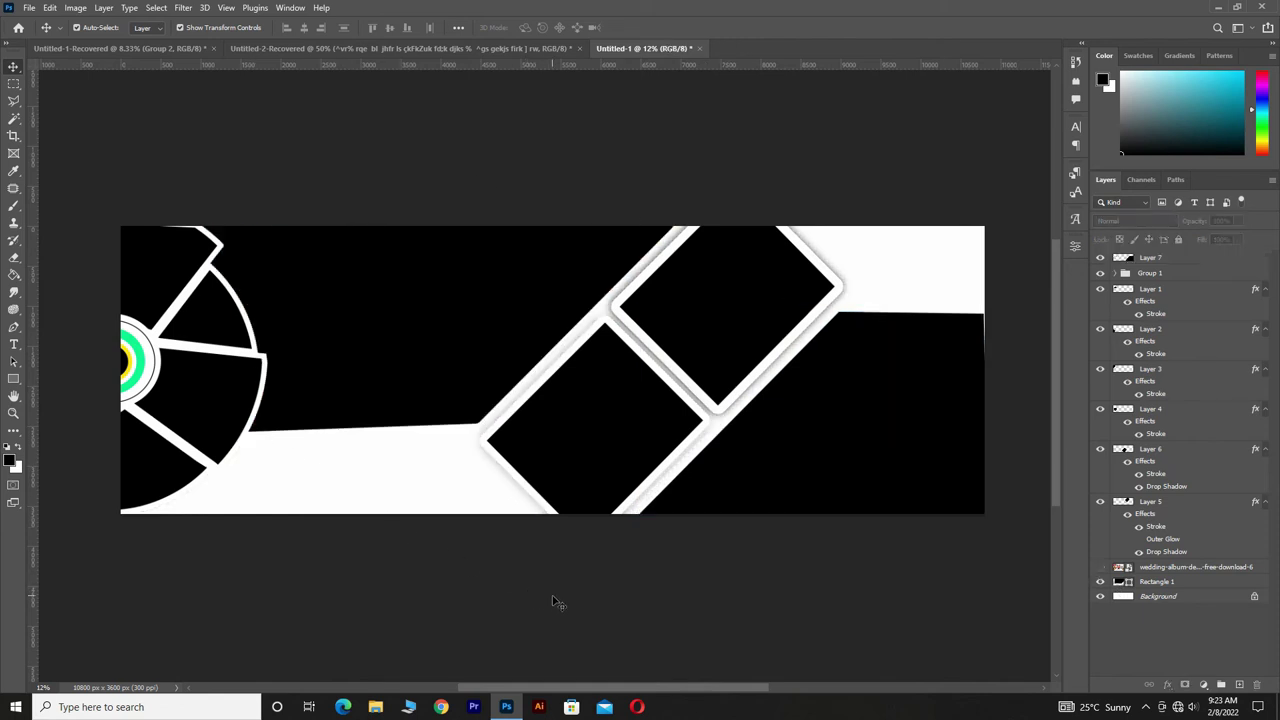
left_click(800, 380)
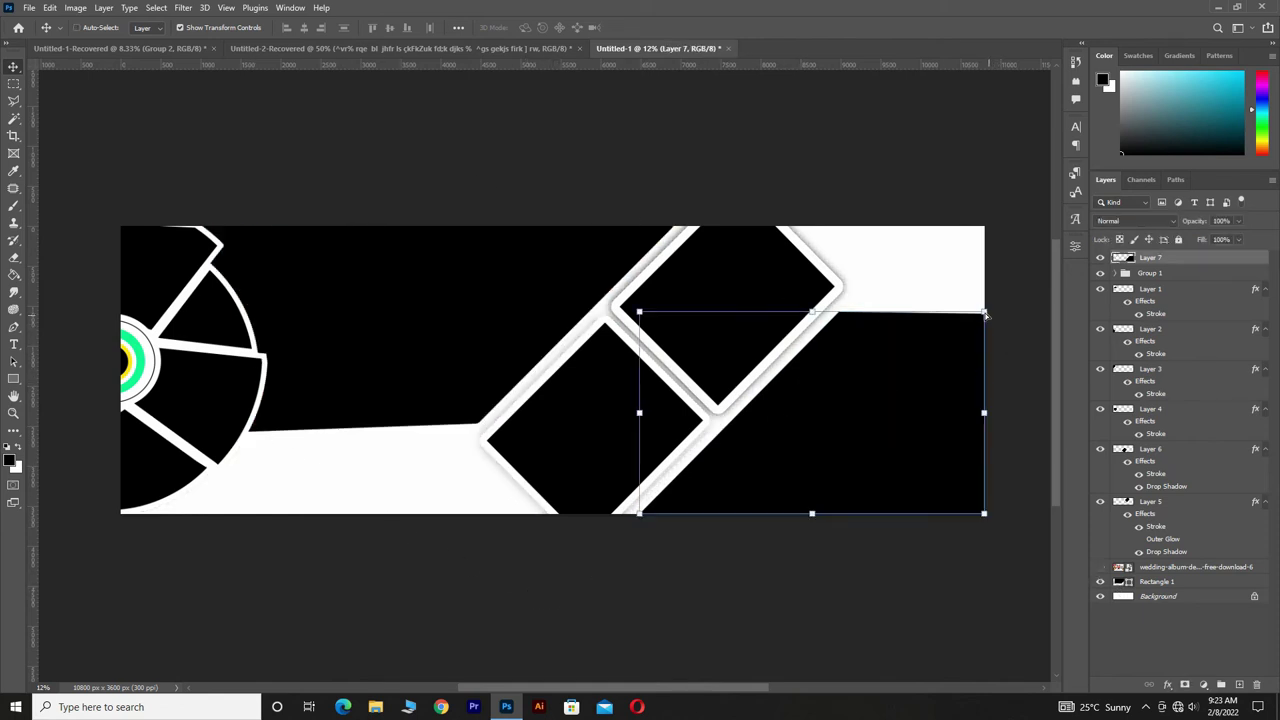
left_click(985, 313)
left_click_drag(985, 313, 987, 311)
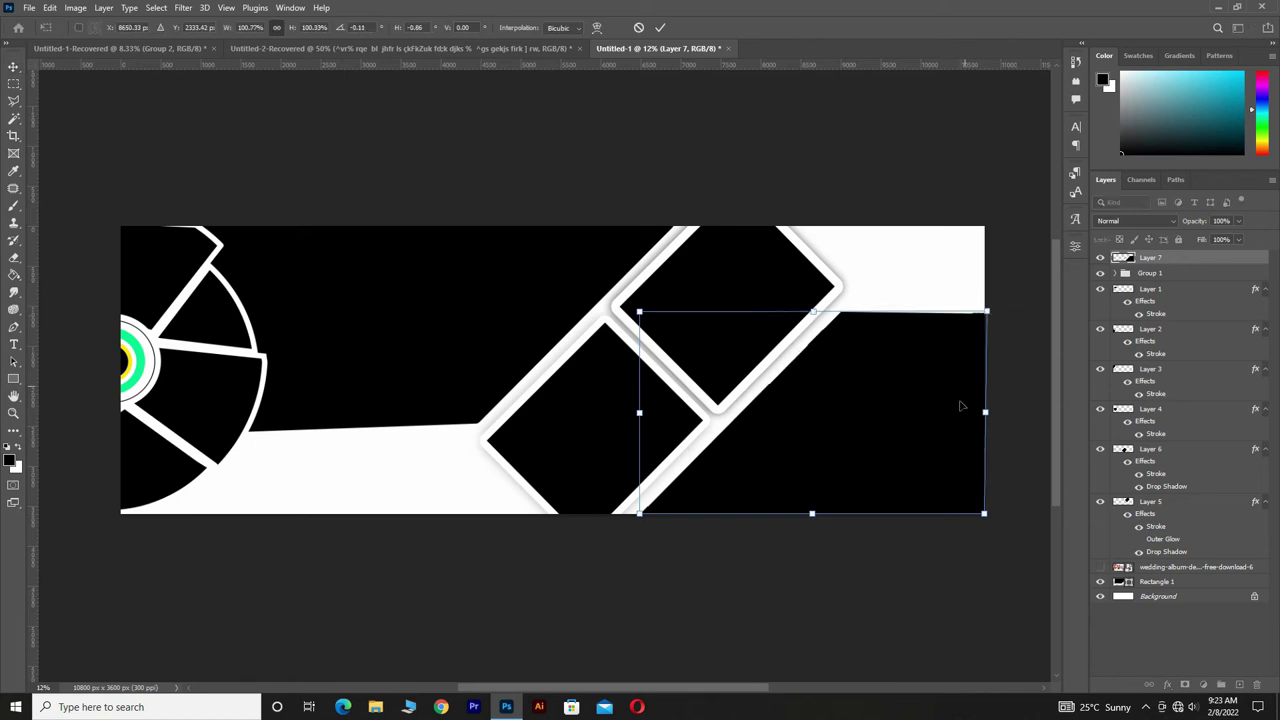
left_click(920, 605)
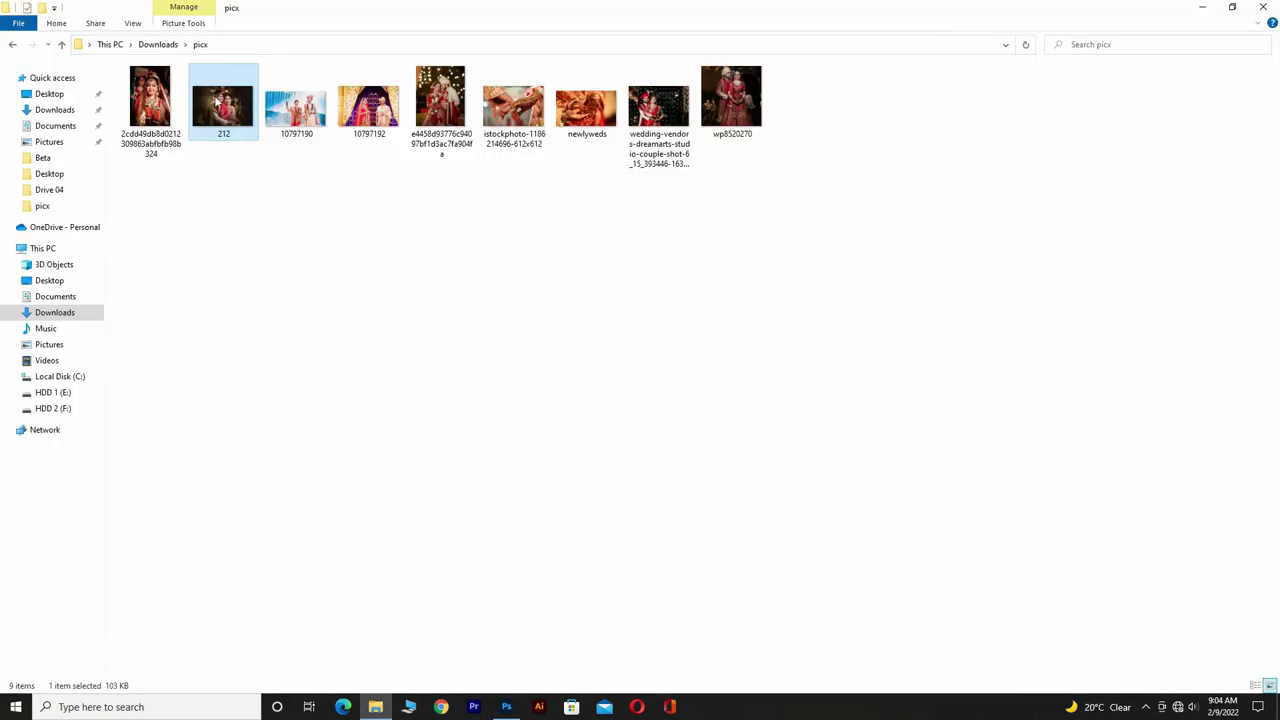
Step: Place photo 212 from the picx folder into the album document and move its layer directly above Layer 3
left_click_drag(217, 100, 370, 356)
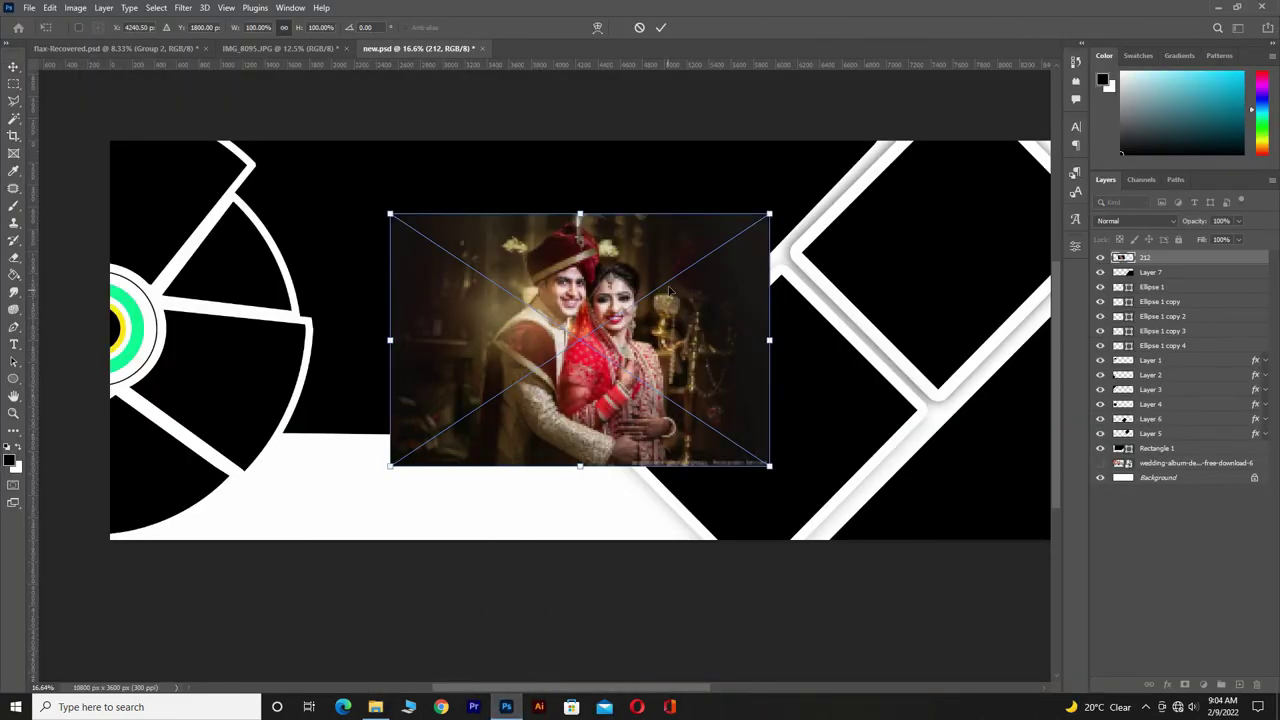
left_click(660, 28)
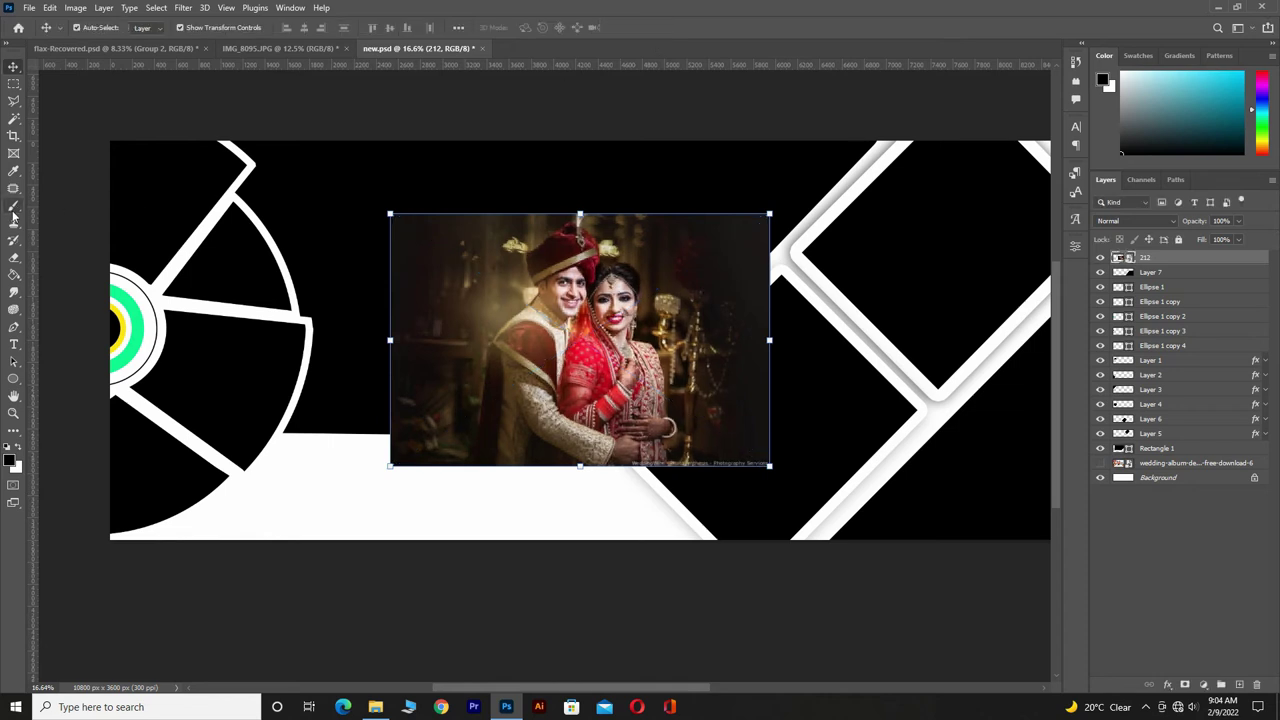
left_click(135, 208)
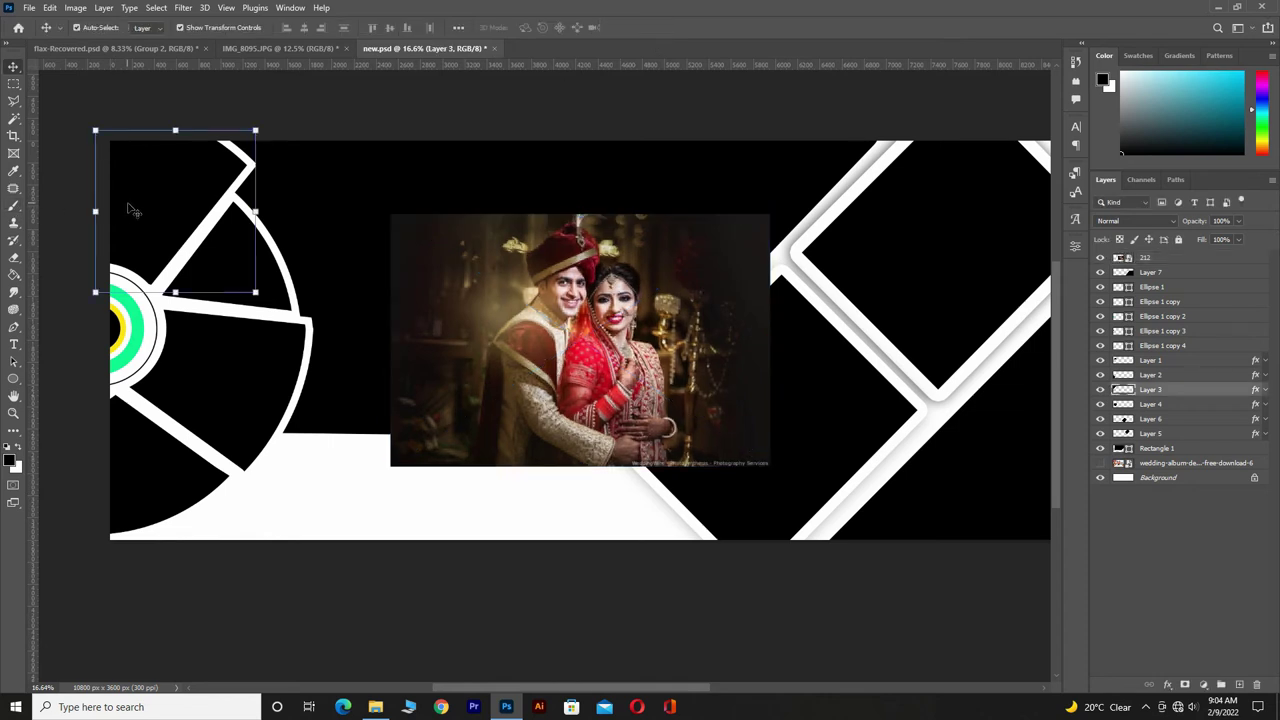
left_click_drag(1181, 260, 1201, 379)
right_click(1201, 379)
Step: Scale down photo 212 and position it so it covers the uppermost wedge on Layer 3
left_click(620, 350)
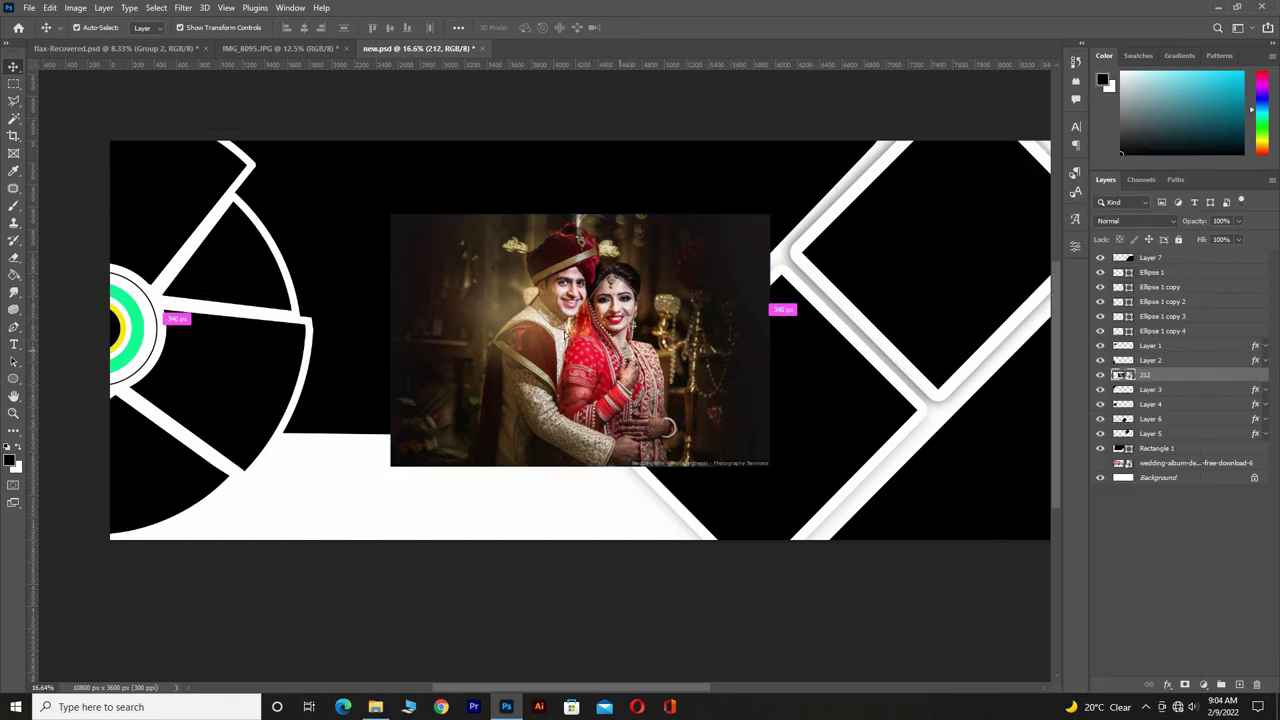
left_click_drag(620, 350, 278, 243)
left_click_drag(424, 240, 202, 199)
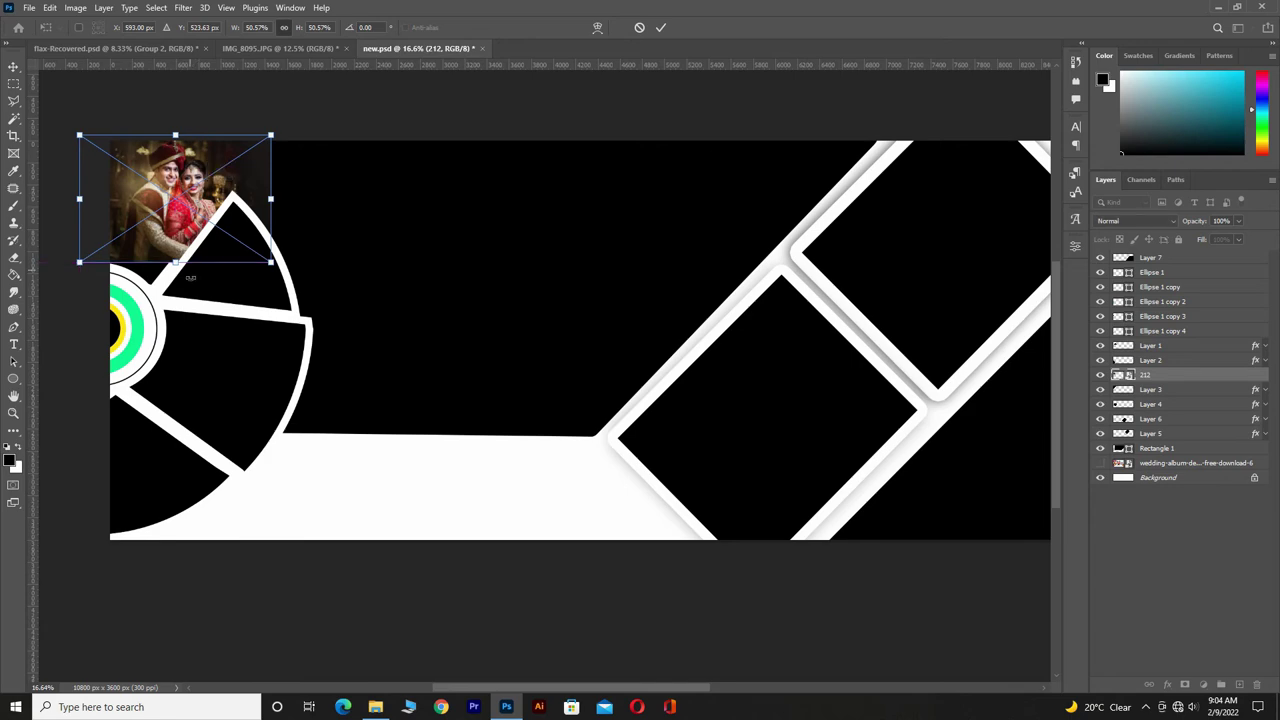
mouse_move(176, 263)
left_mouse_down()
mouse_move(166, 360)
mouse_move(166, 286)
left_mouse_up()
left_click(663, 28)
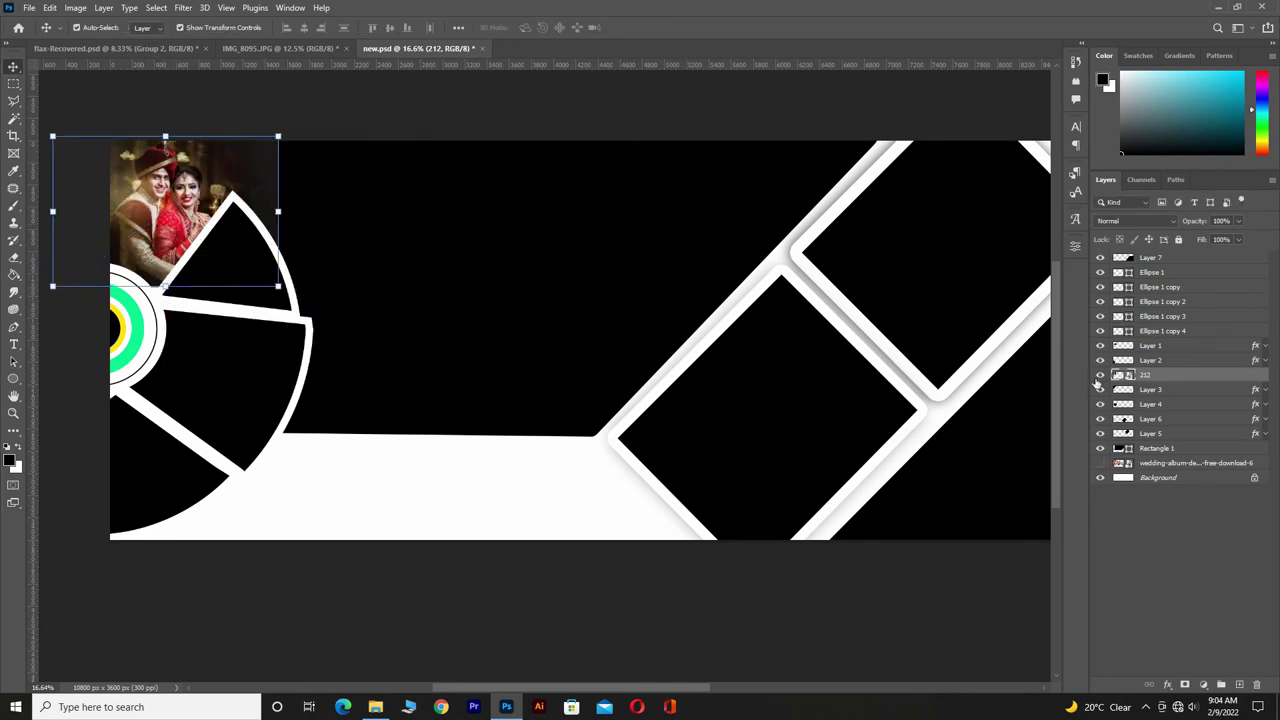
Step: Clip photo 212 to the wedge on Layer 3 and shift it slightly so the couple sits inside the wedge
right_click(1195, 377)
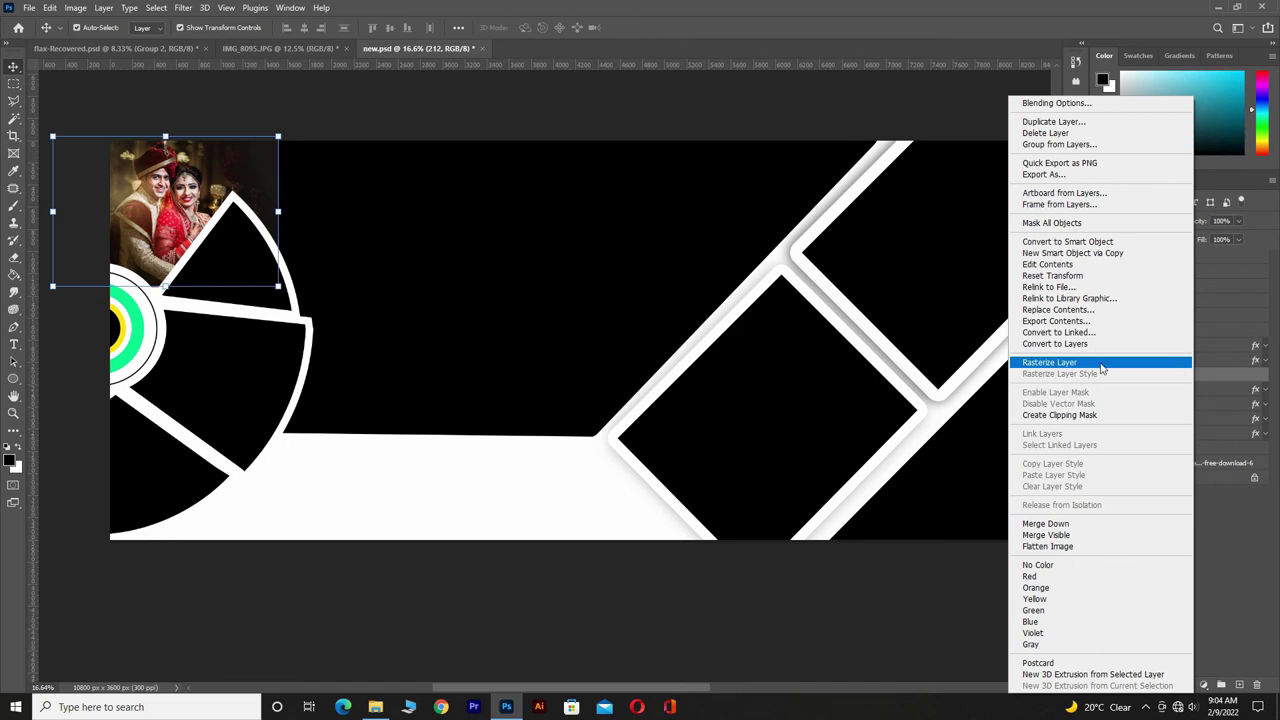
left_click(1063, 415)
left_click_drag(144, 190, 139, 188)
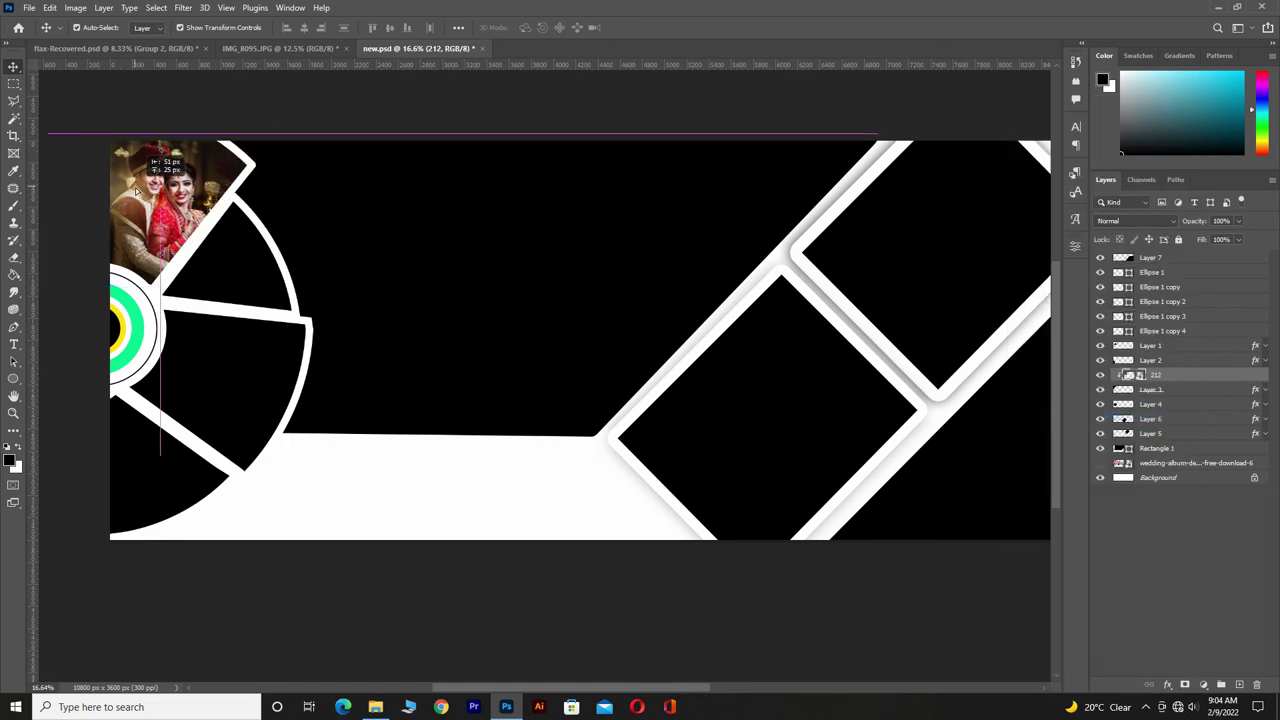
left_click(380, 533)
left_click(249, 287)
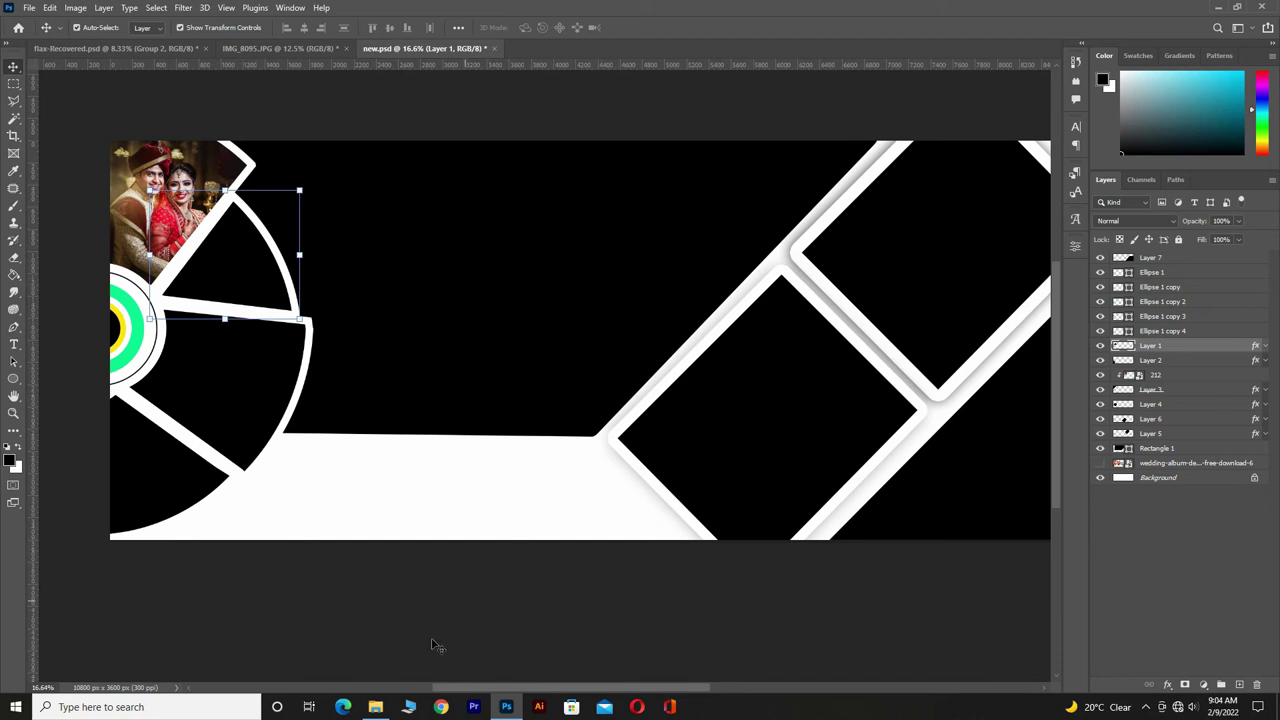
left_click(376, 707)
left_click_drag(513, 105, 261, 270)
left_click_drag(584, 368, 210, 258)
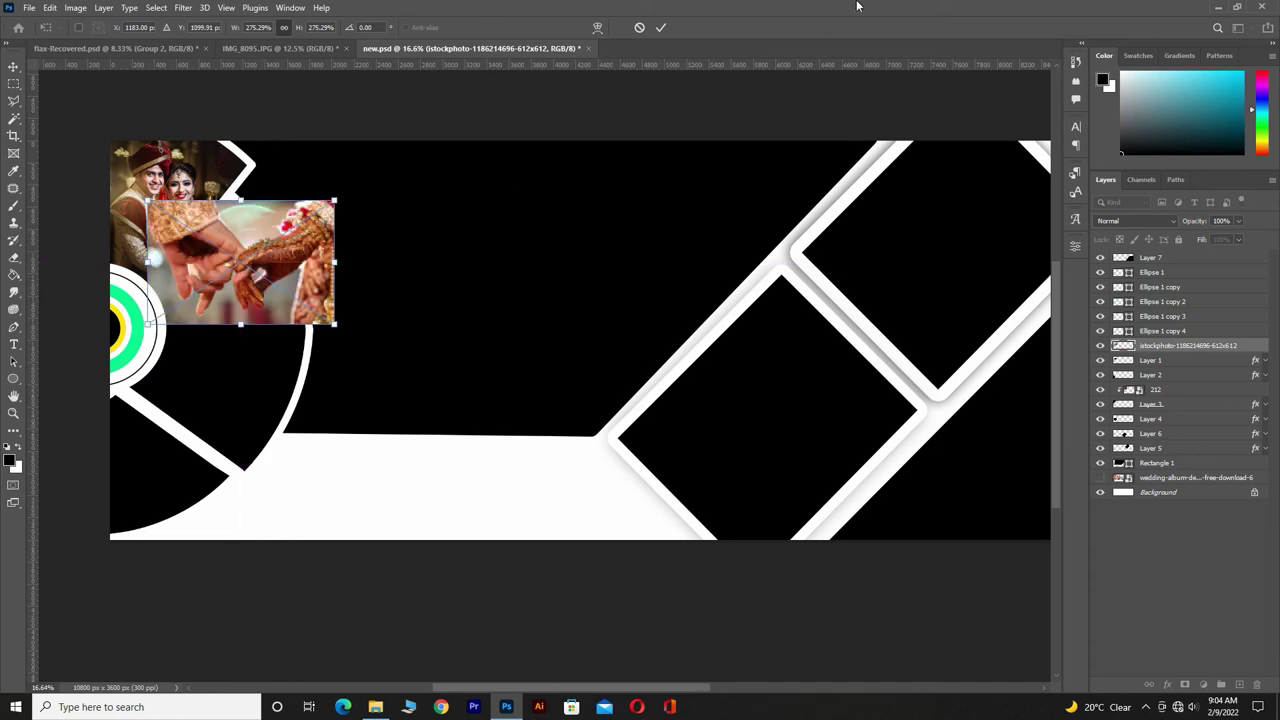
left_click(662, 27)
right_click(1195, 348)
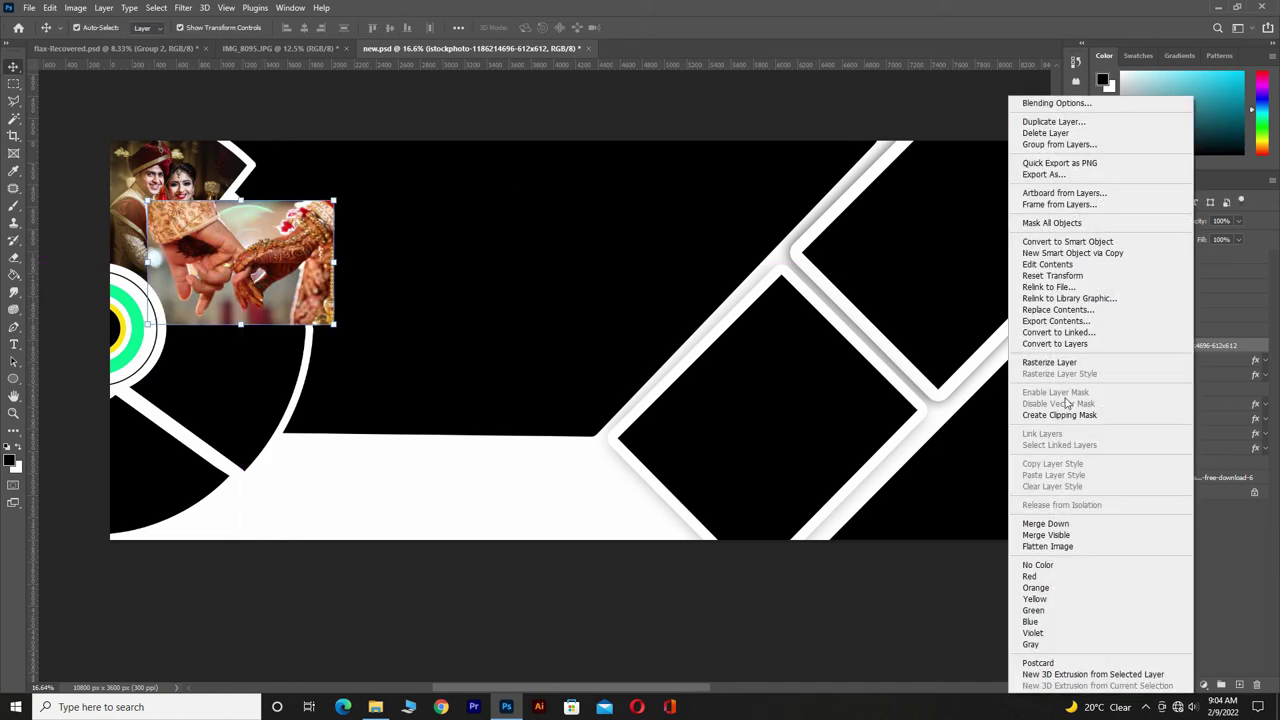
left_click(1068, 410)
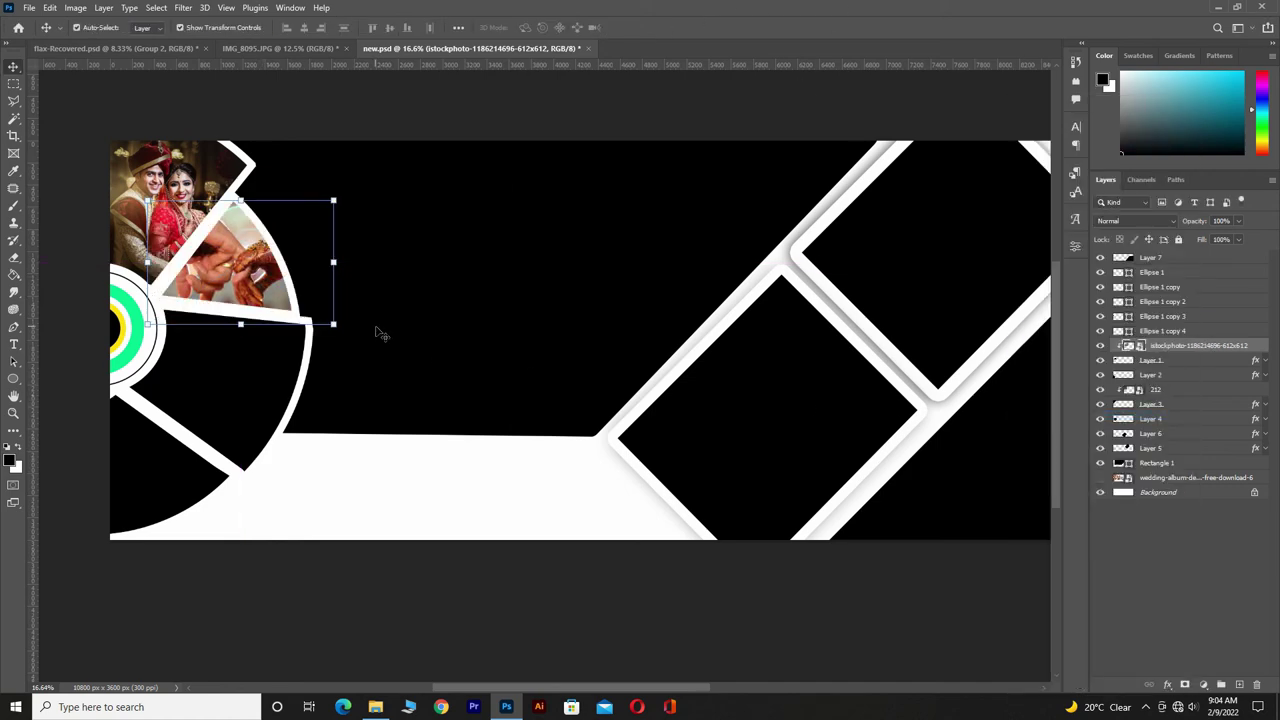
Step: Place photo 10797192 from the picx folder directly above Layer 4 and scale it down to cover the third wedge
left_click(250, 387)
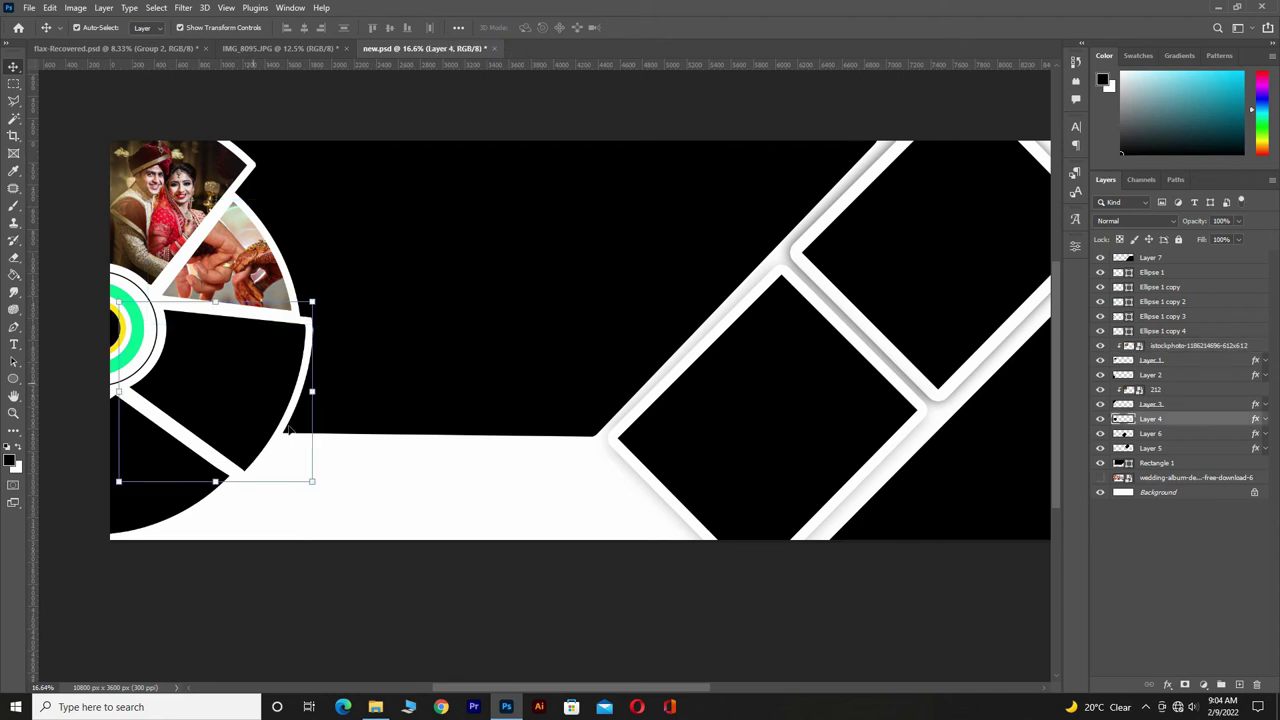
left_click(376, 706)
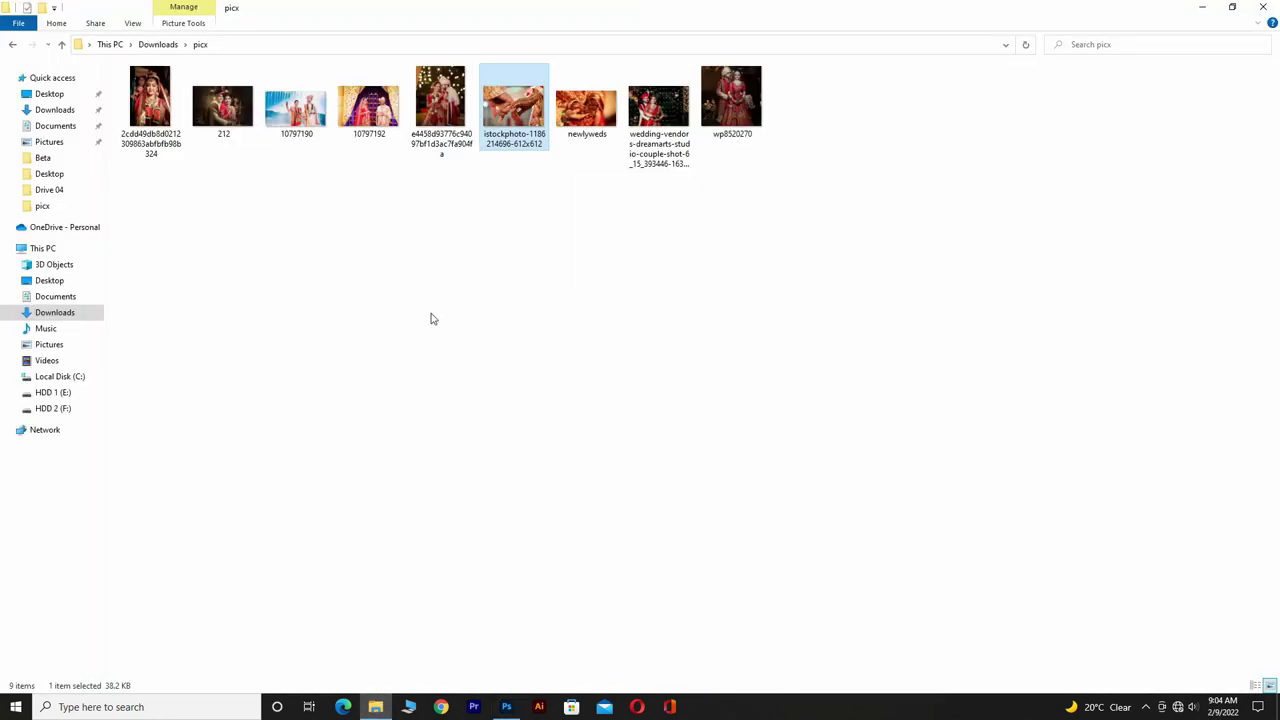
left_click_drag(368, 105, 206, 372)
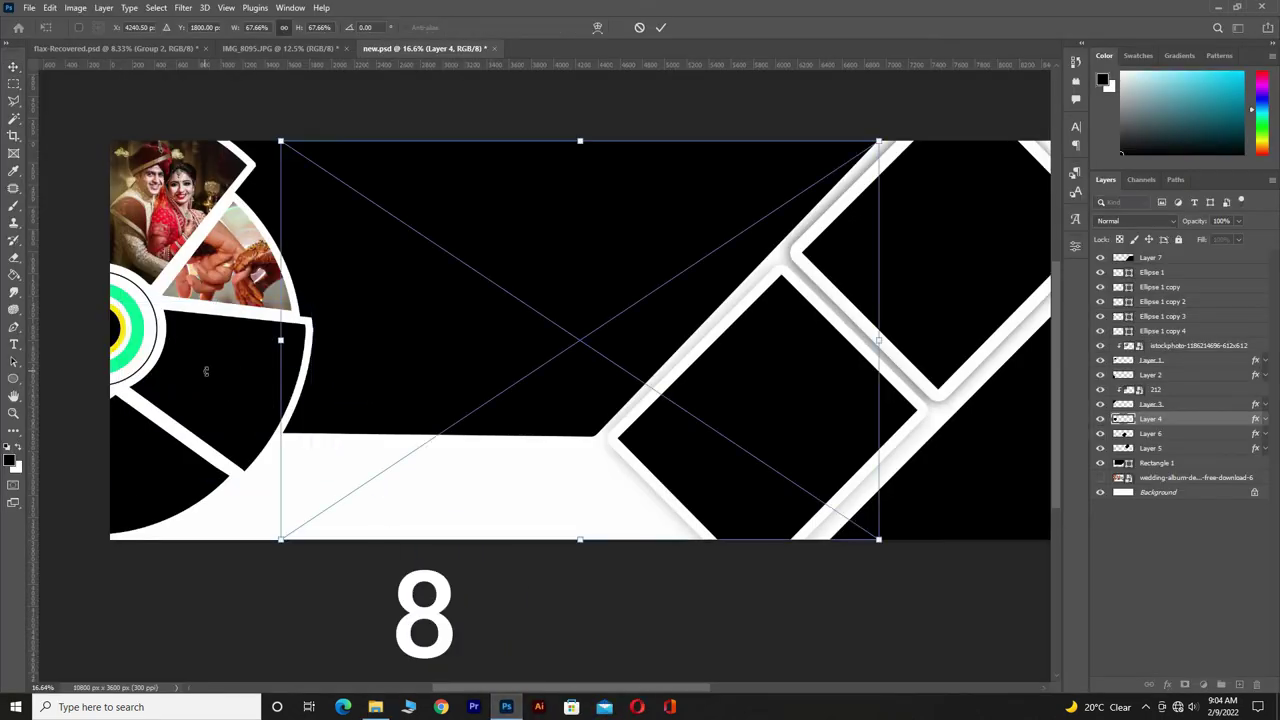
left_click_drag(878, 340, 289, 388)
left_click_drag(224, 441, 225, 477)
left_click(660, 30)
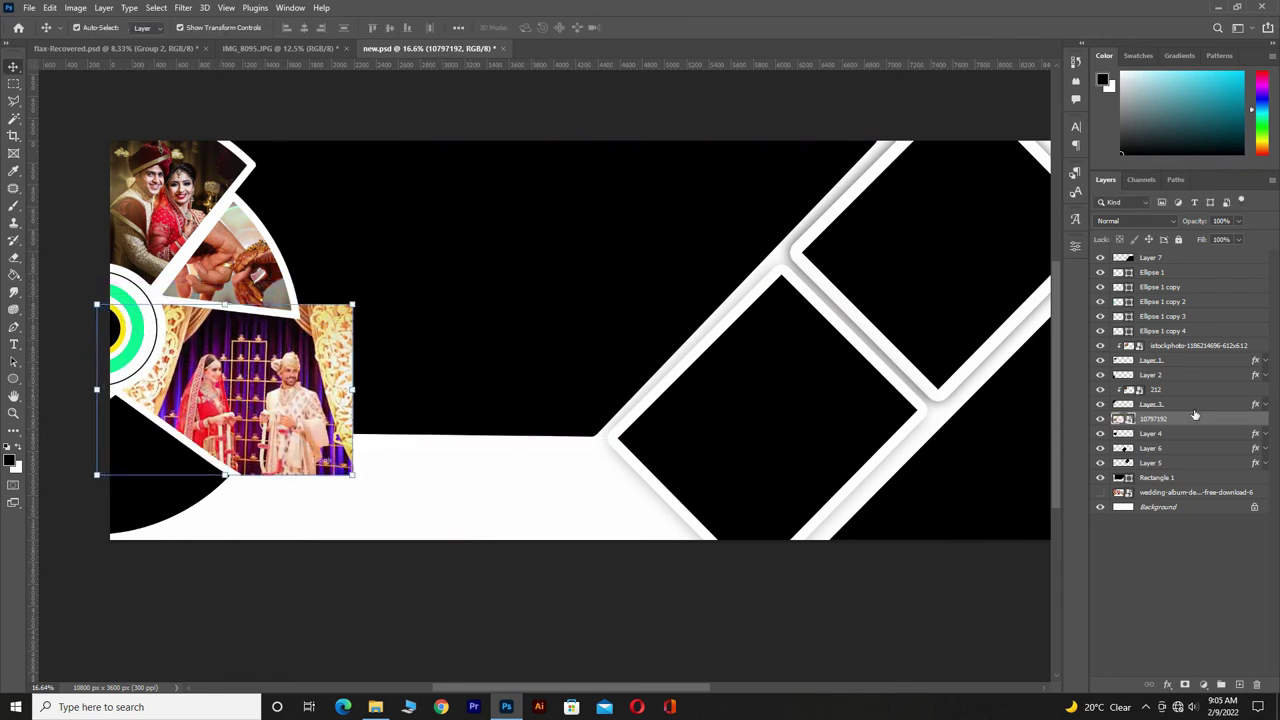
Step: Clip photo 10797192 to Layer 4 and shift it left so both people show inside the wedge
right_click(1203, 425)
left_click(1160, 409)
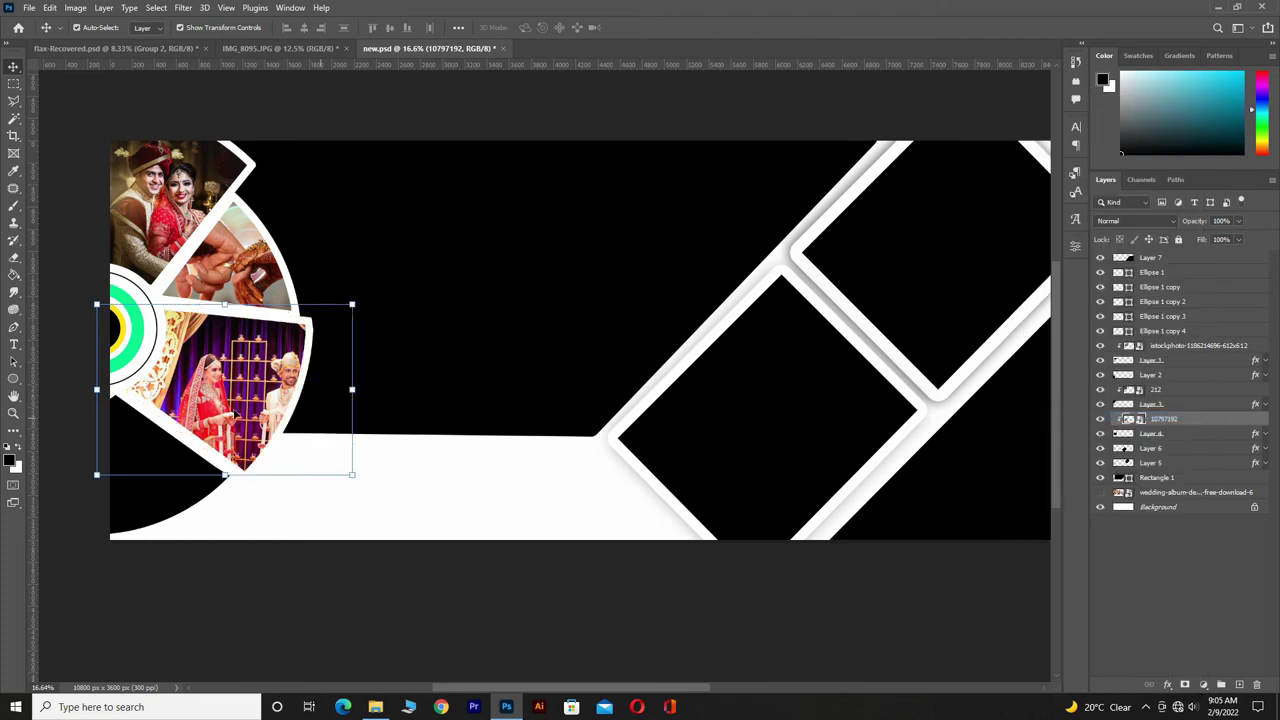
left_click_drag(236, 414, 195, 397)
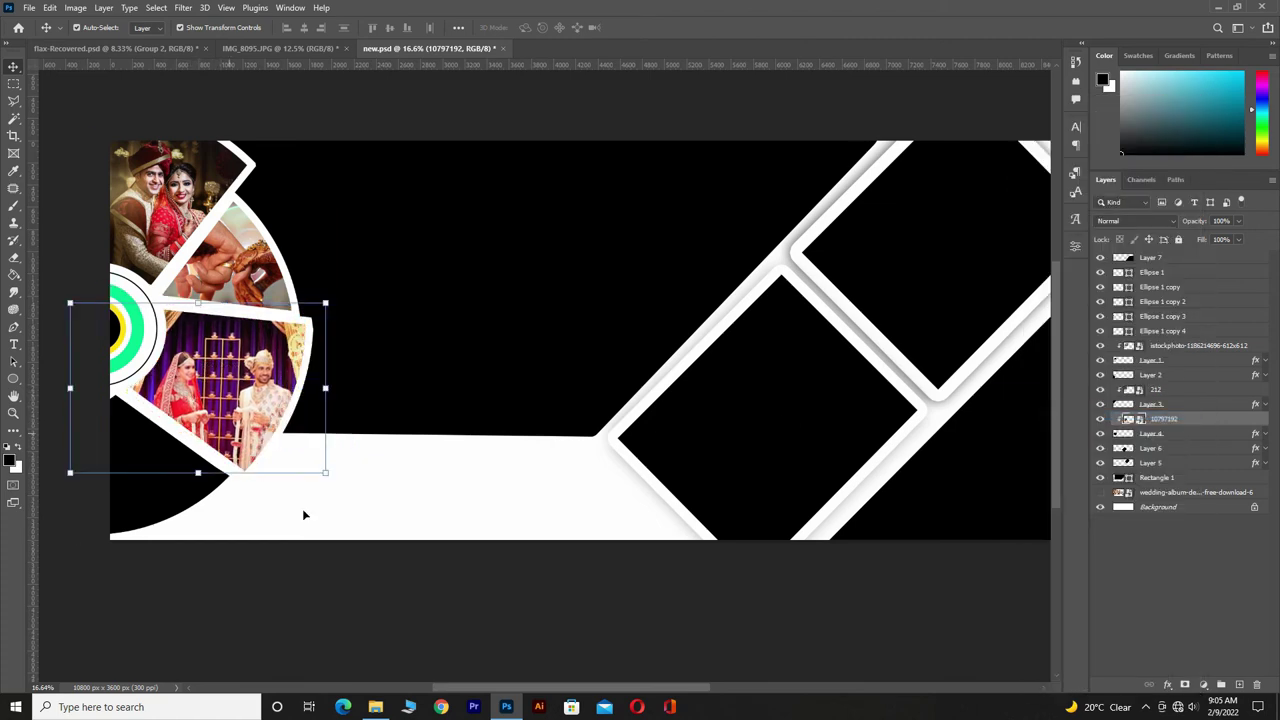
left_click(337, 583)
Step: Place photo e4458d93776c94097bf1d3ac7fa904fa from the picx folder above Layer 2 and scale it down to cover the lowest wedge
left_click(163, 492)
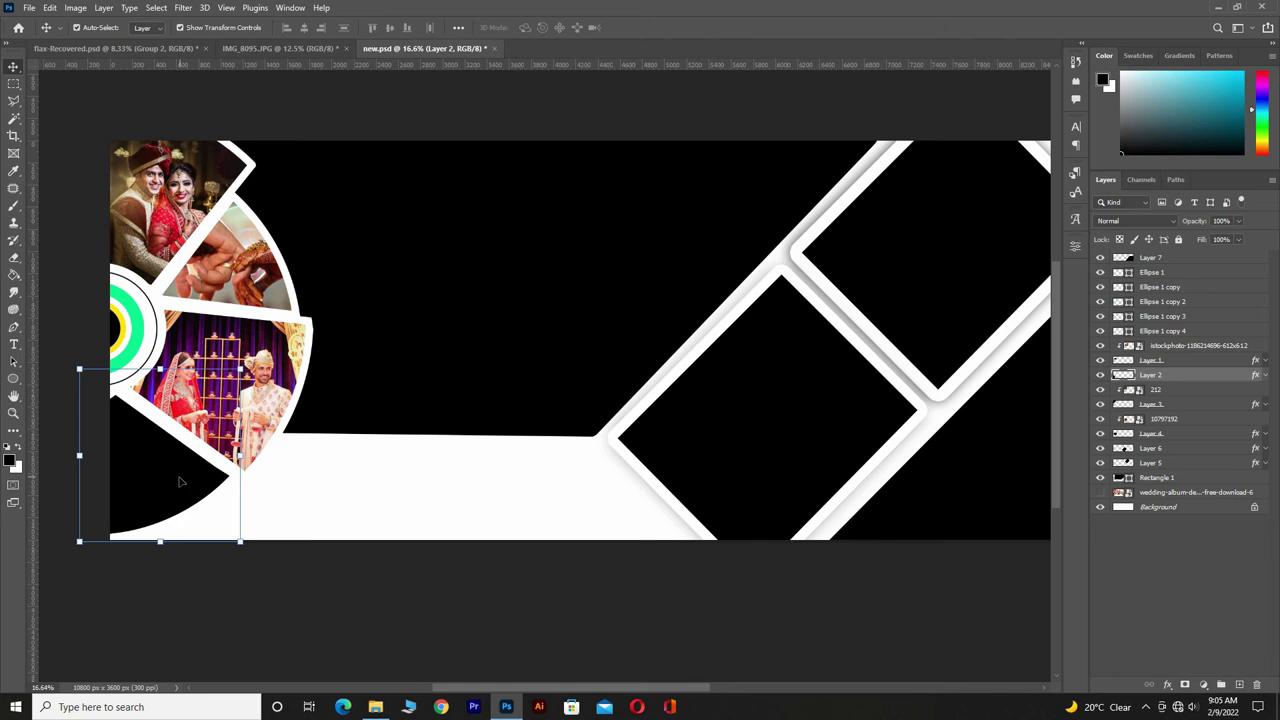
left_click(374, 707)
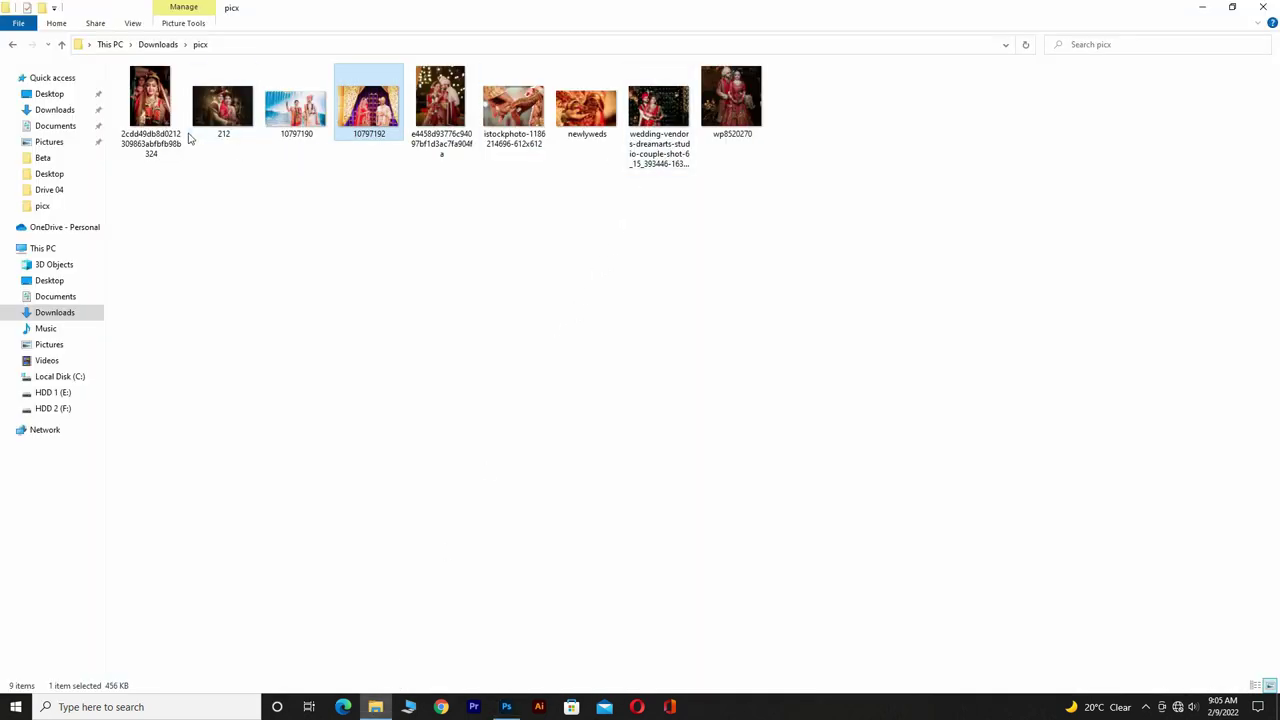
left_click_drag(450, 128, 184, 514)
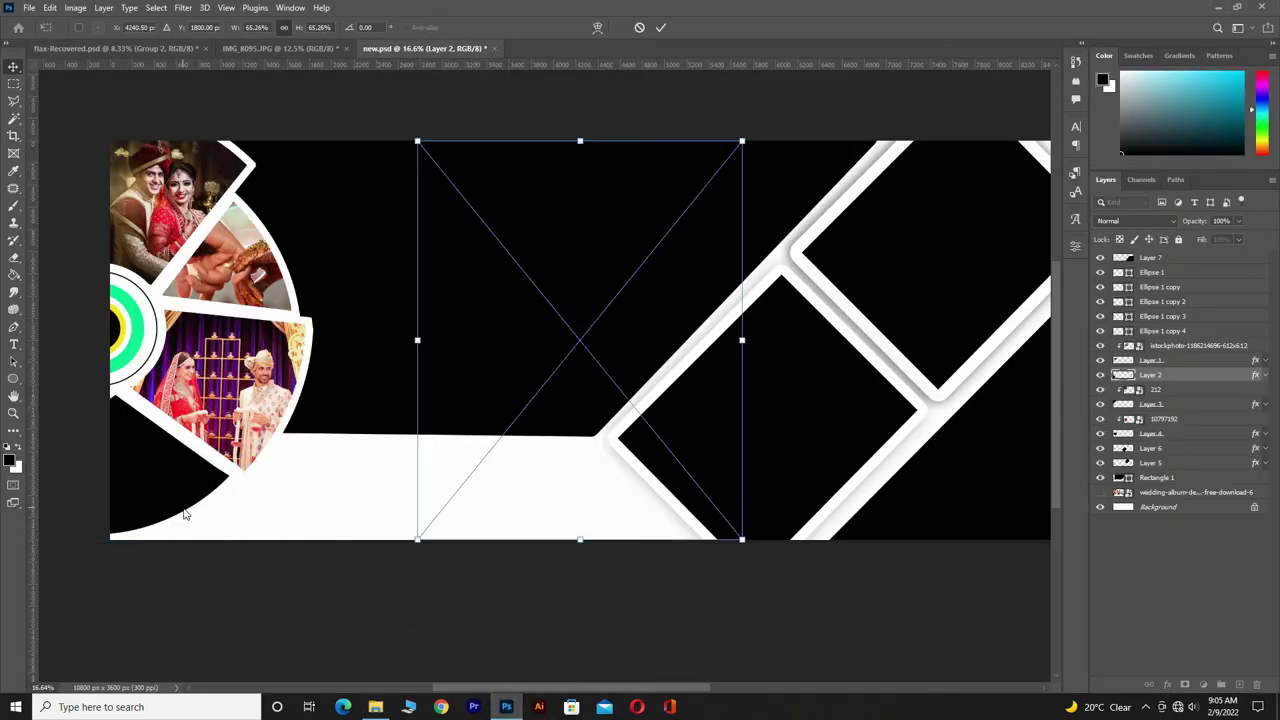
left_click_drag(741, 340, 183, 473)
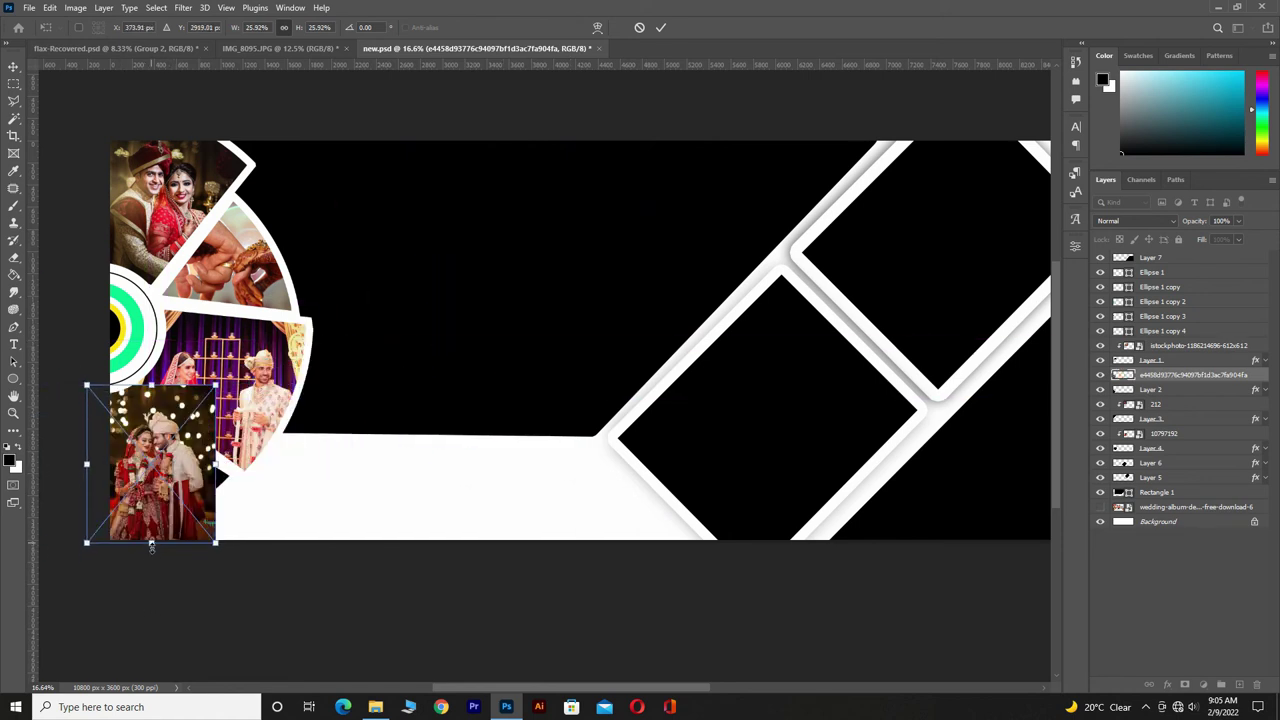
left_click_drag(151, 545, 151, 571)
left_click(660, 28)
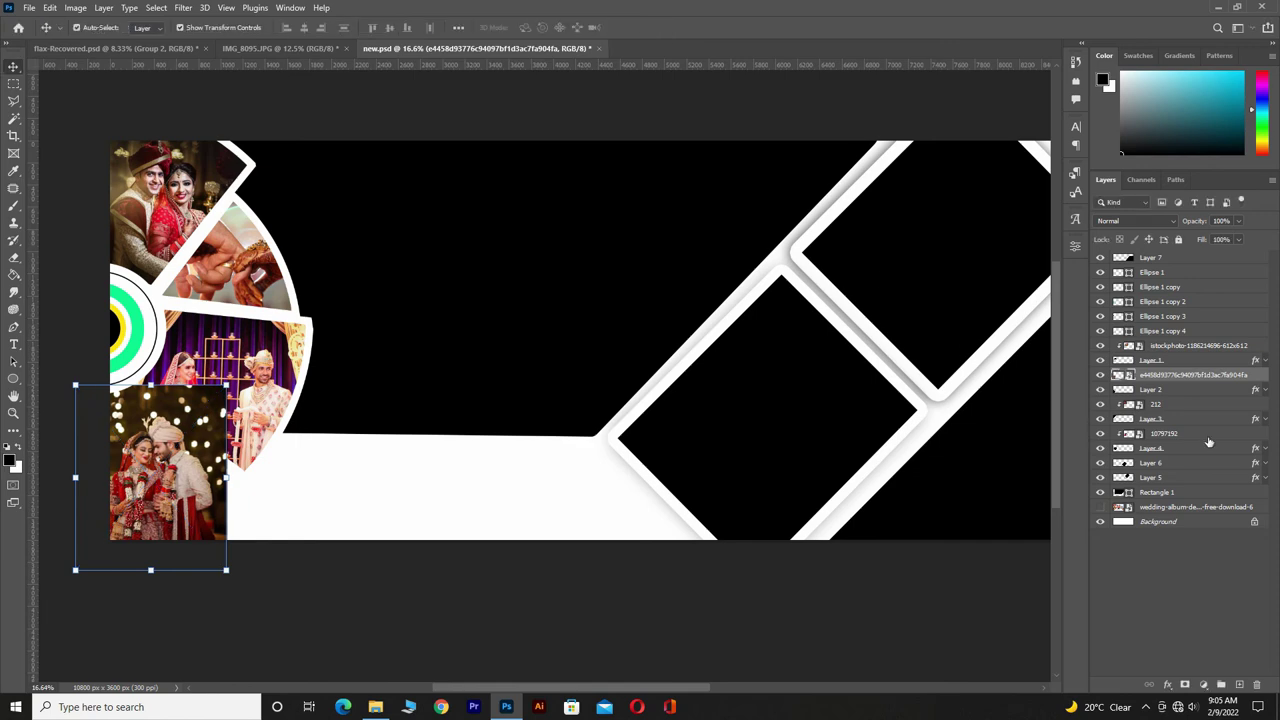
Step: Clip the e4458d93776c94097bf1d3ac7fa904fa photo to Layer 2 and move it slightly down within the lowest wedge
right_click(1210, 372)
left_click(1070, 409)
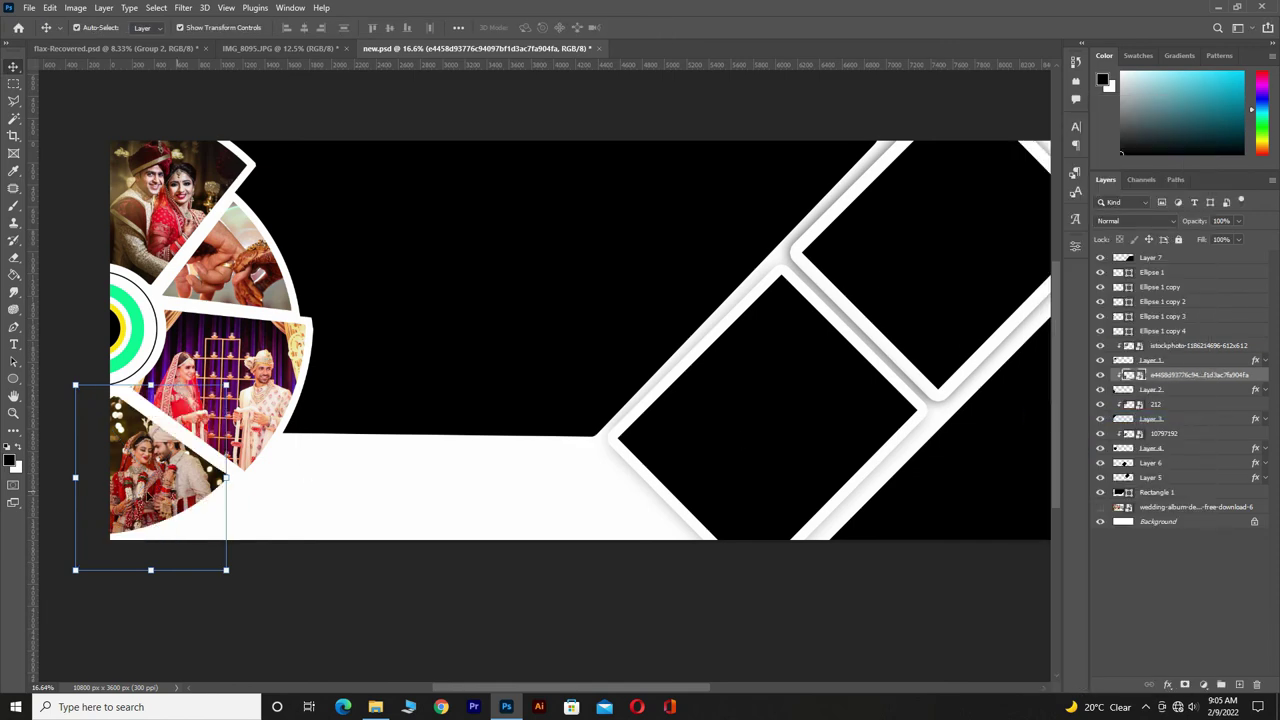
left_click_drag(149, 474, 150, 468)
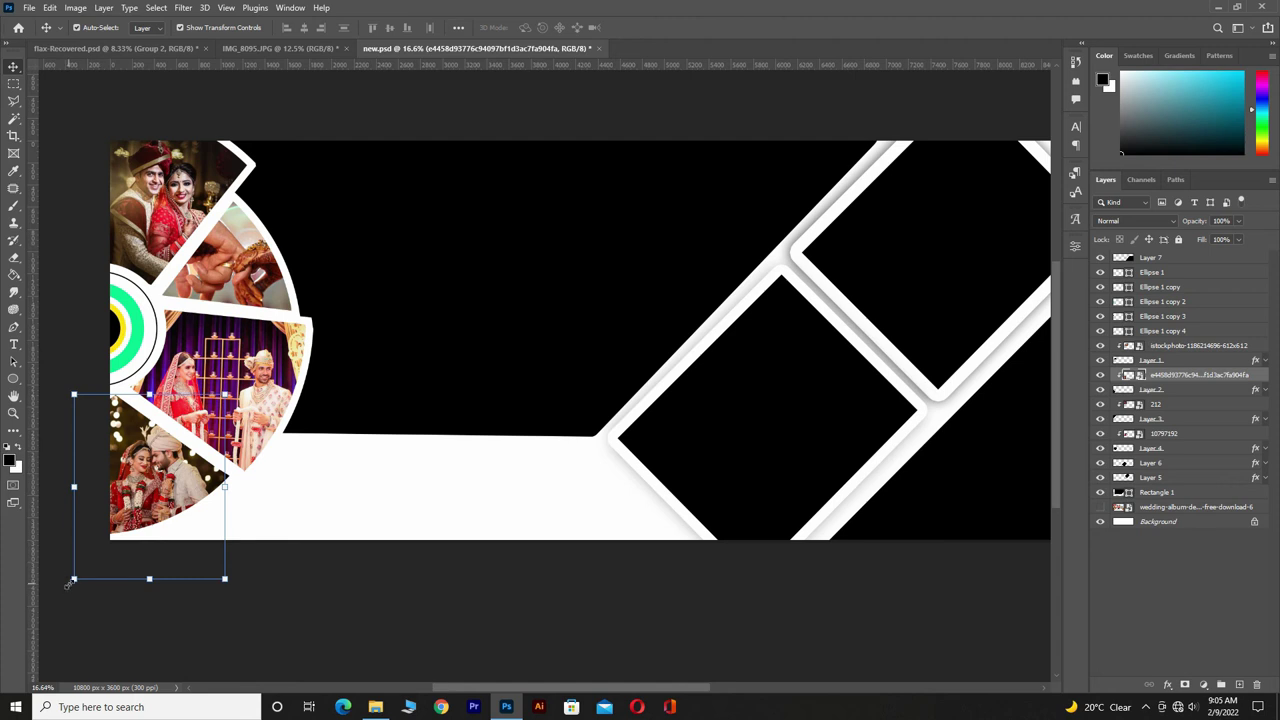
Step: Scale the clipped photo in the lowest wedge to about 35% and reposition it so the couple fills the wedge
left_click_drag(70, 582, 77, 554)
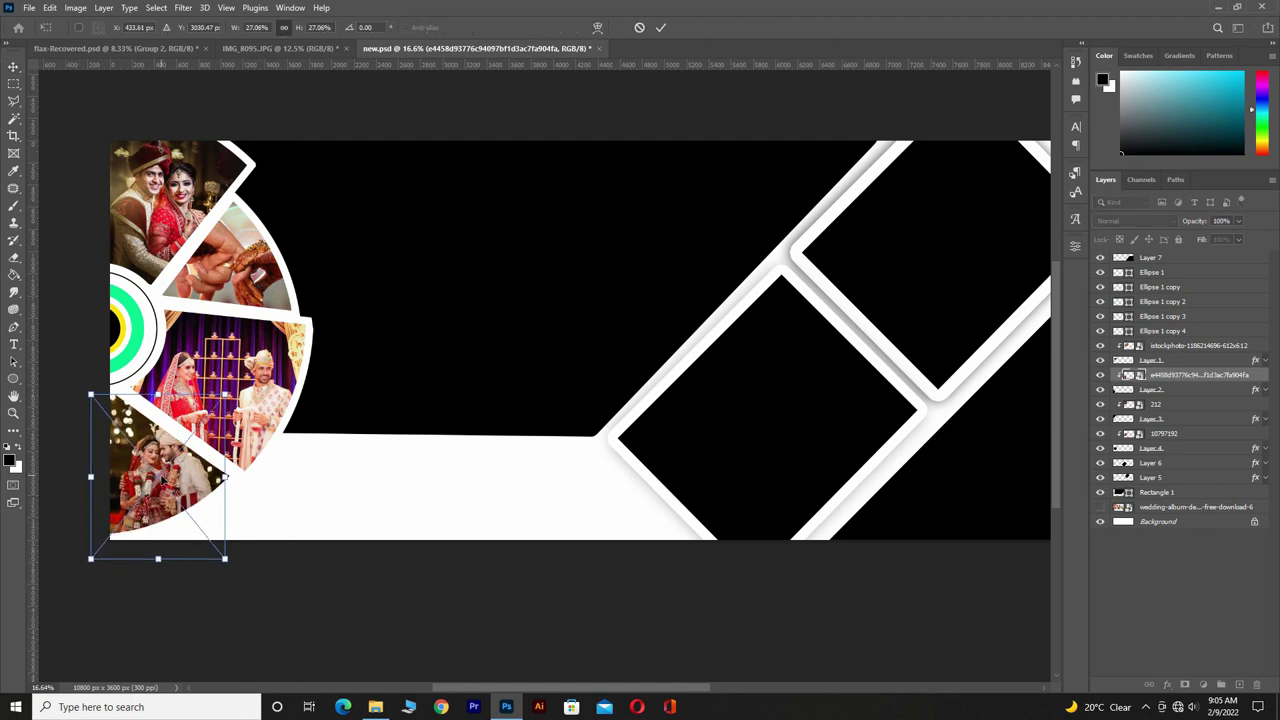
left_click_drag(162, 482, 160, 483)
left_click_drag(155, 565, 157, 610)
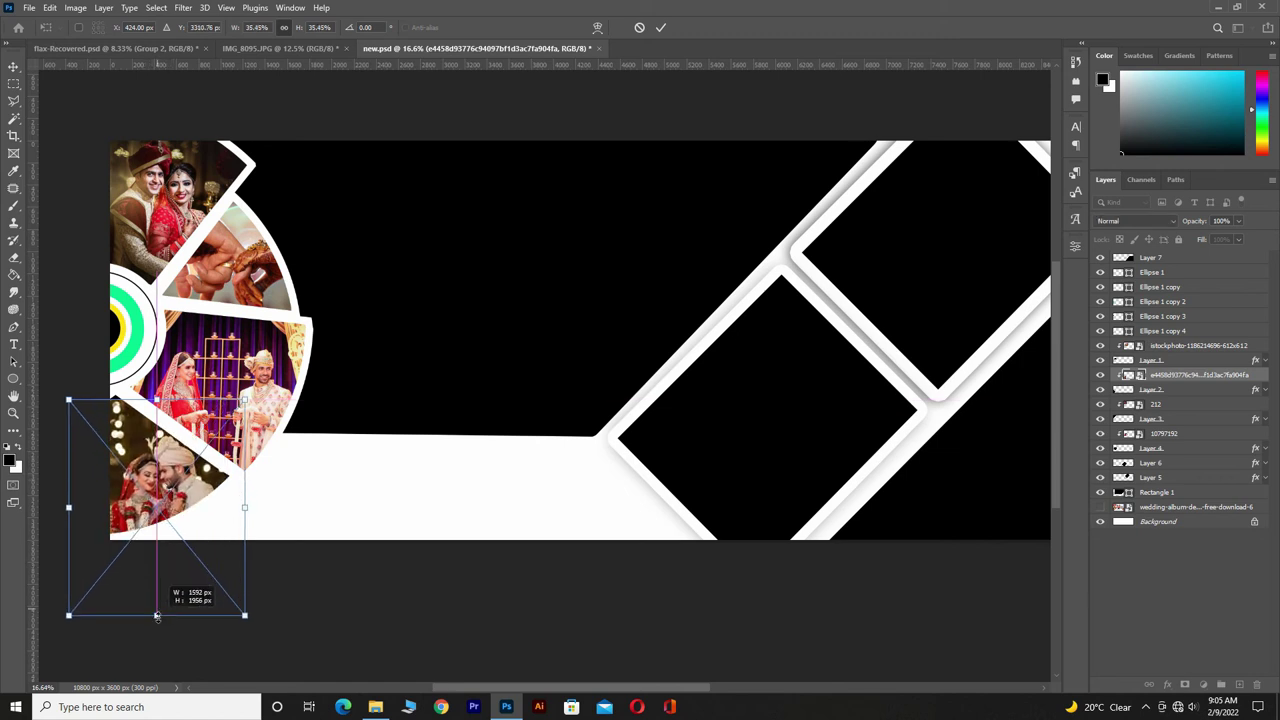
left_click_drag(150, 500, 143, 495)
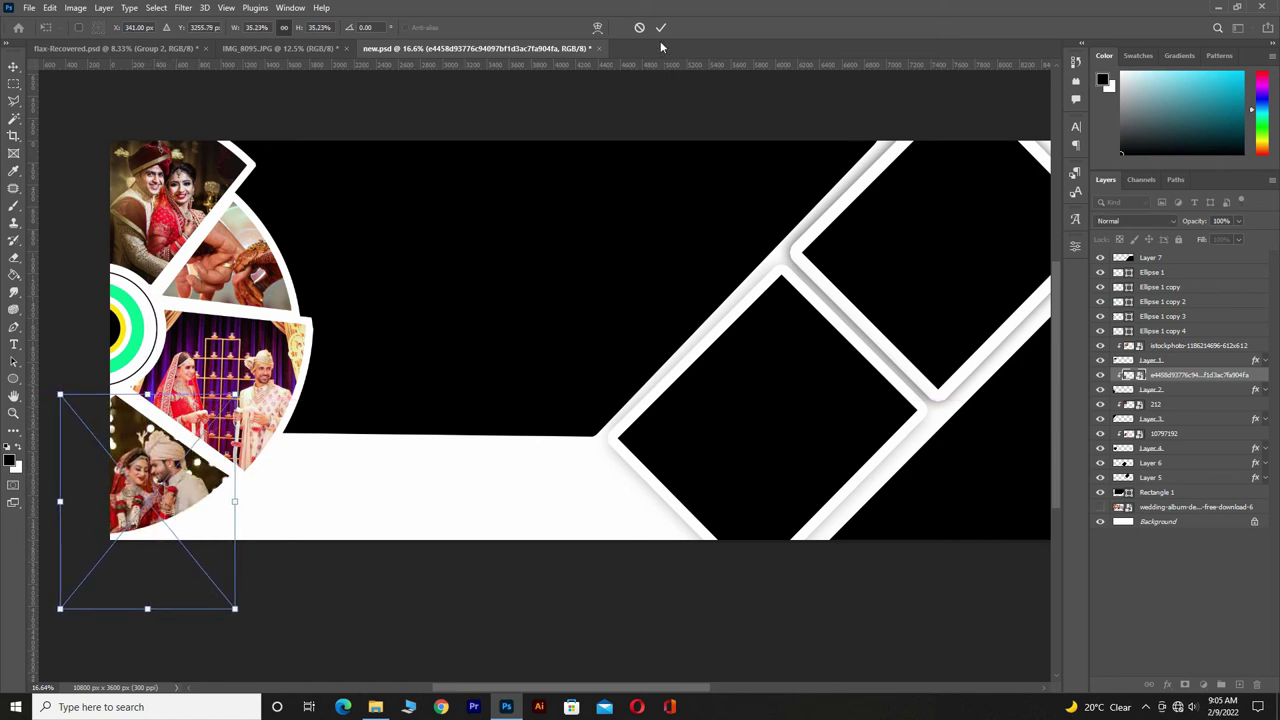
key("Return")
Step: Place the wedding-vendors-dreamarts-studio-couple-shot photo from the picx folder above Rectangle 1 and enlarge it to cover the large central placeholder
left_click(513, 261)
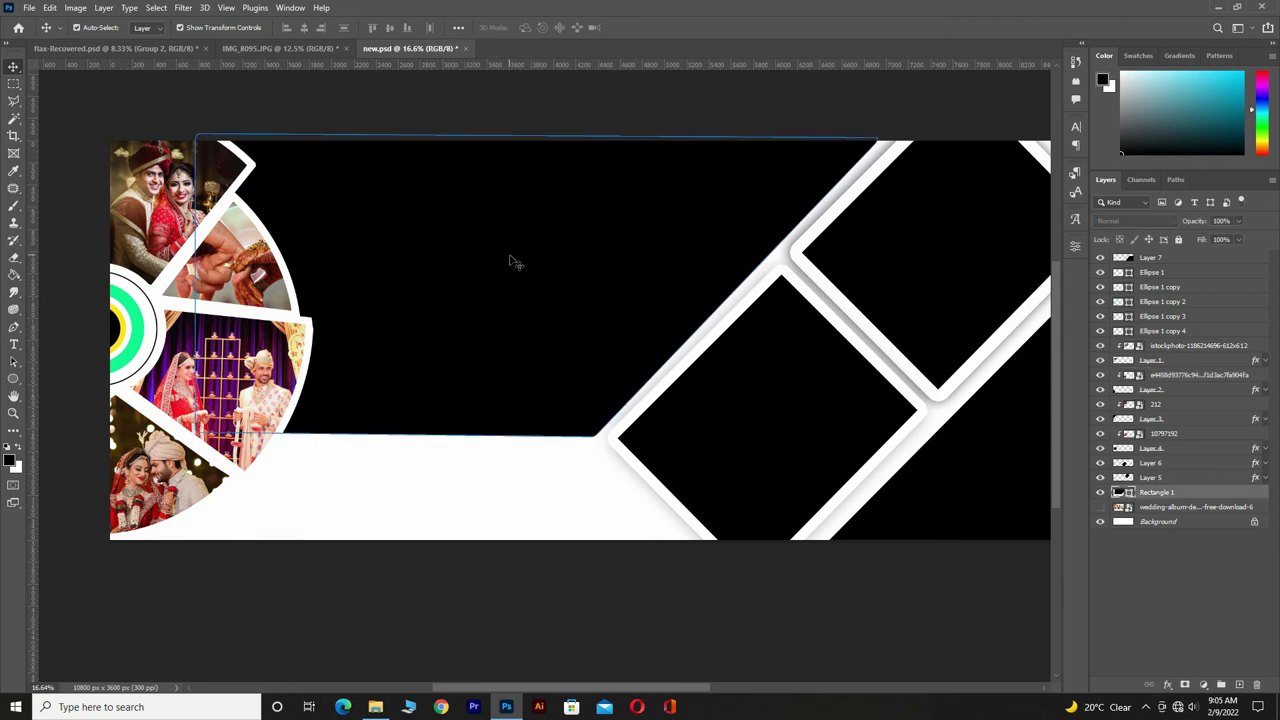
left_click(513, 261)
key("alt+Tab")
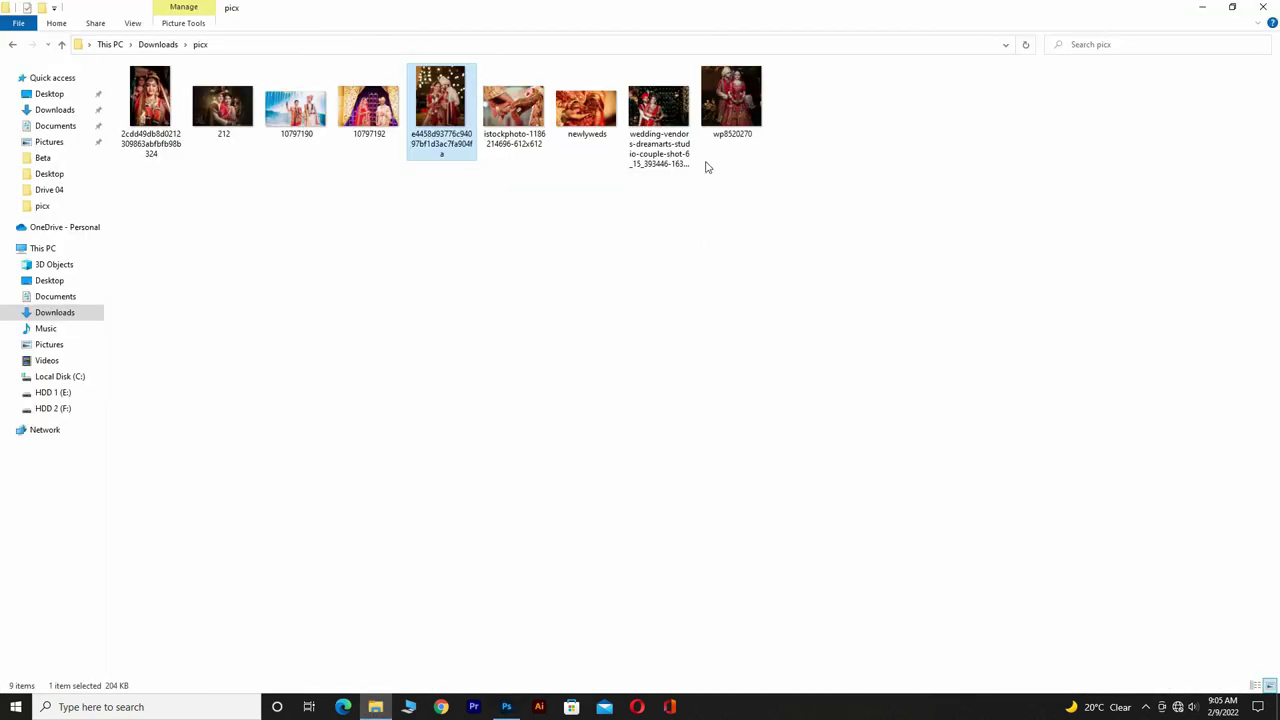
left_click(224, 84)
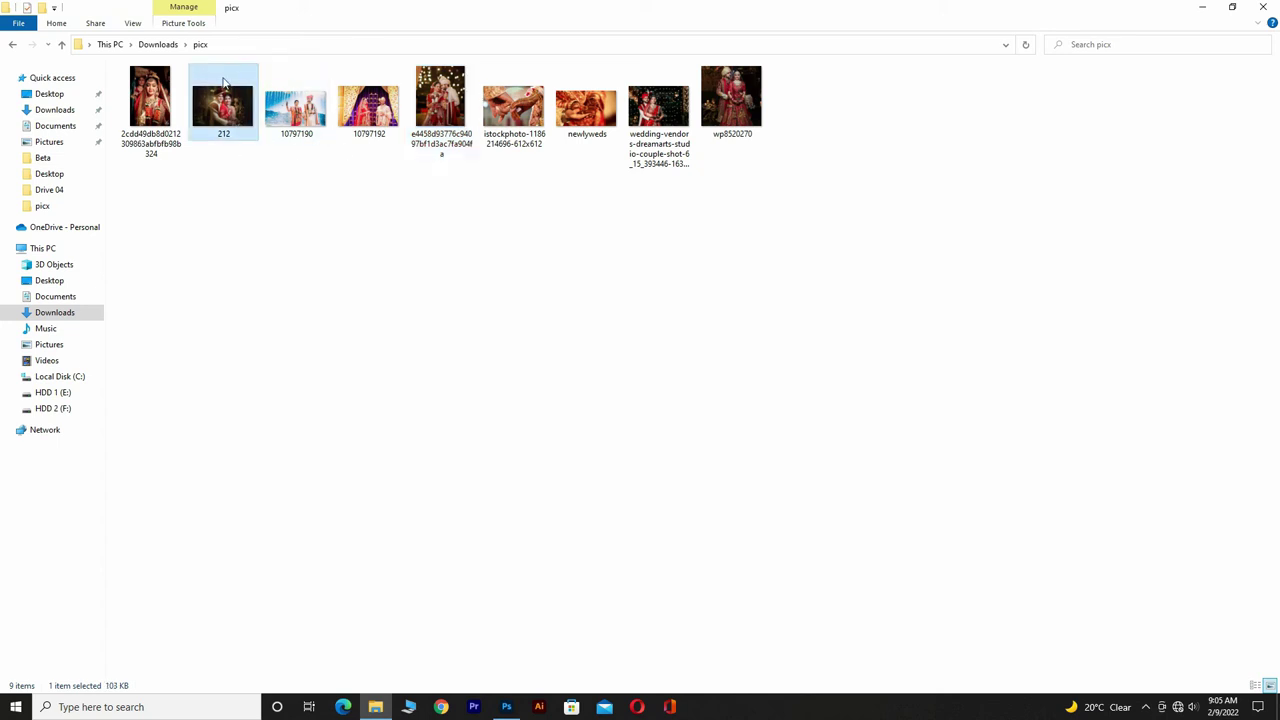
left_click_drag(658, 110, 455, 290)
left_click_drag(700, 293, 915, 290)
left_click(660, 28)
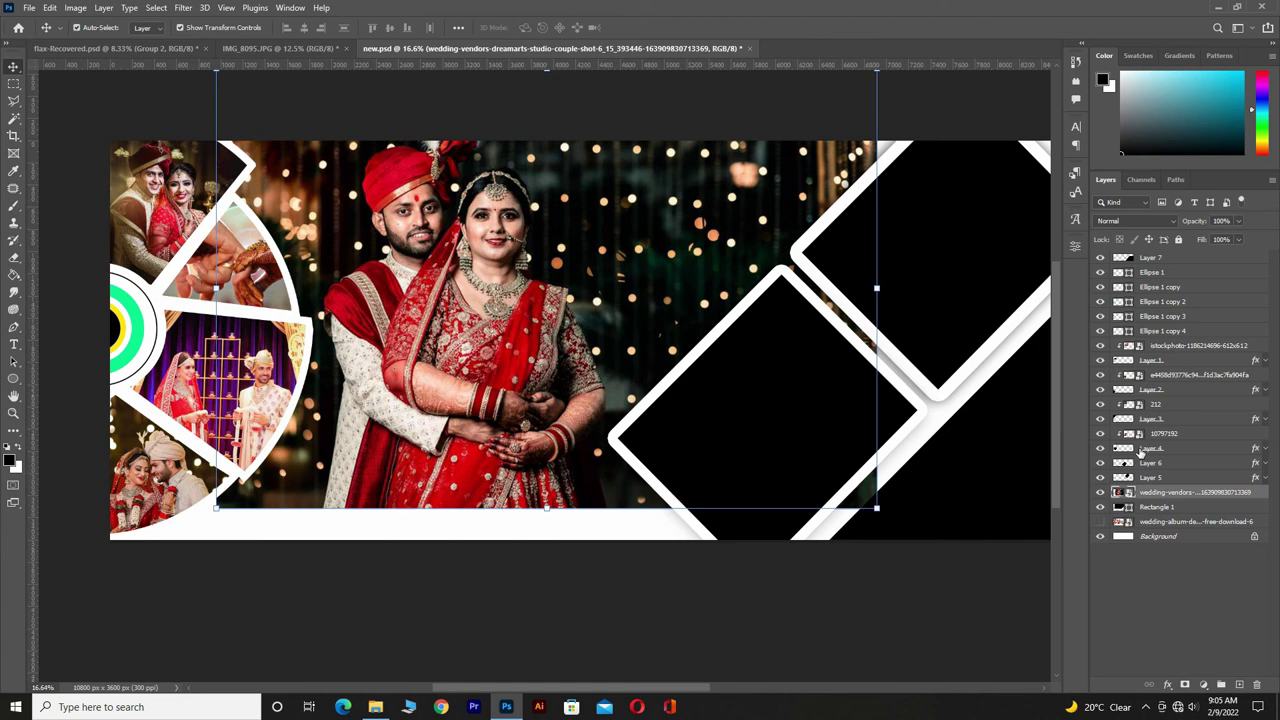
Step: Clip the wedding-vendors couple photo to Rectangle 1 and move it down so the groom's turban fits in the frame
right_click(1197, 497)
left_click(1100, 415)
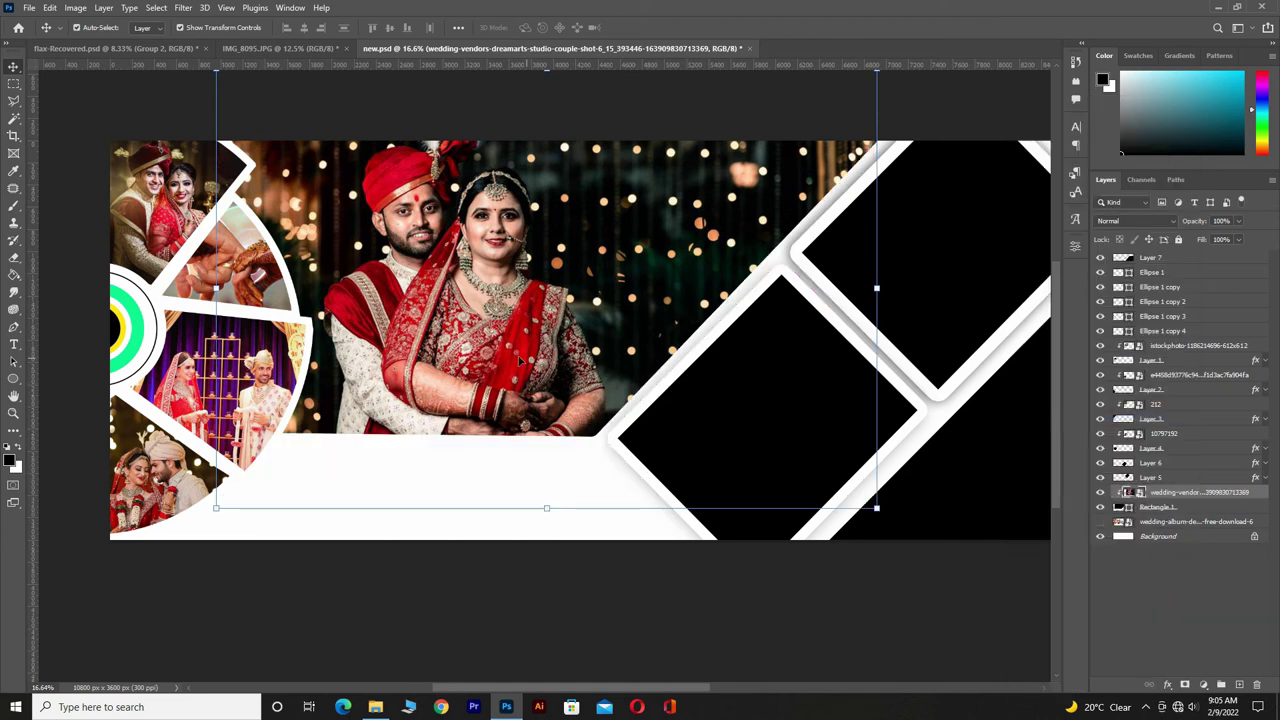
left_click_drag(501, 337, 496, 357)
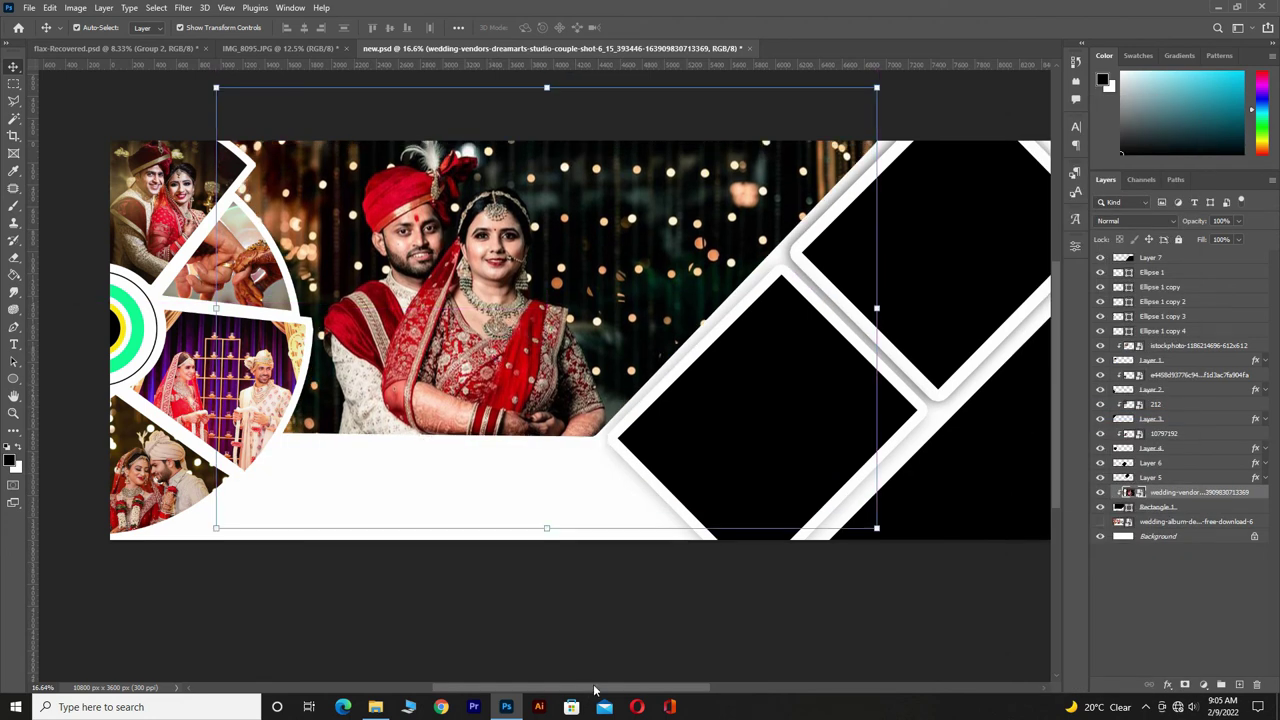
Step: Place the newlyweds photo from the picx folder above Layer 5, scaled to cover the upper diamond, and clip it to that layer
left_click_drag(594, 690, 700, 694)
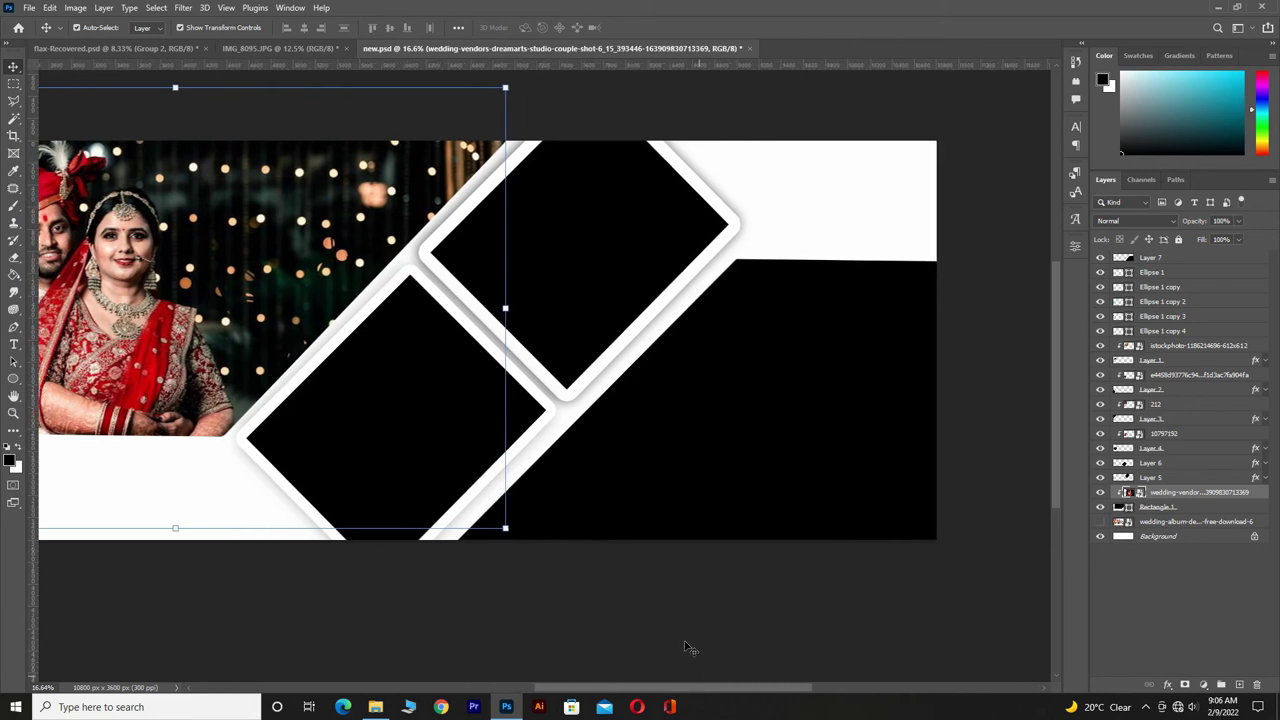
left_click(567, 232)
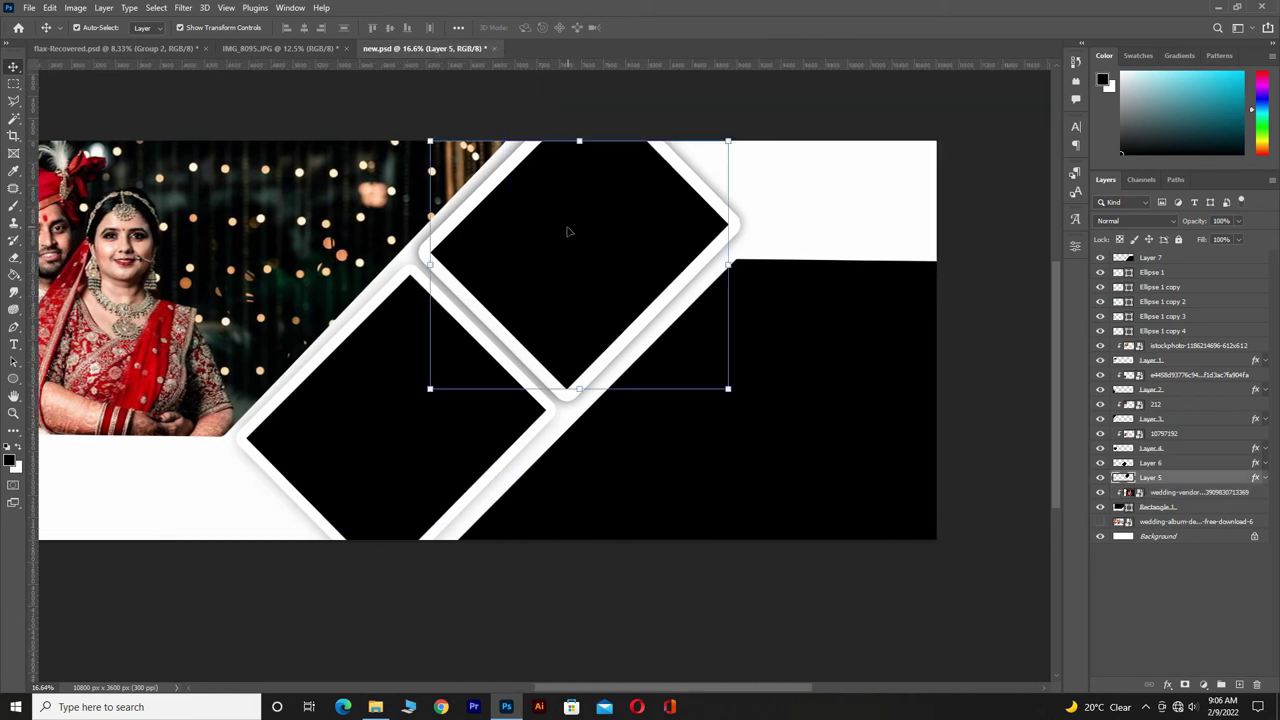
left_click(375, 707)
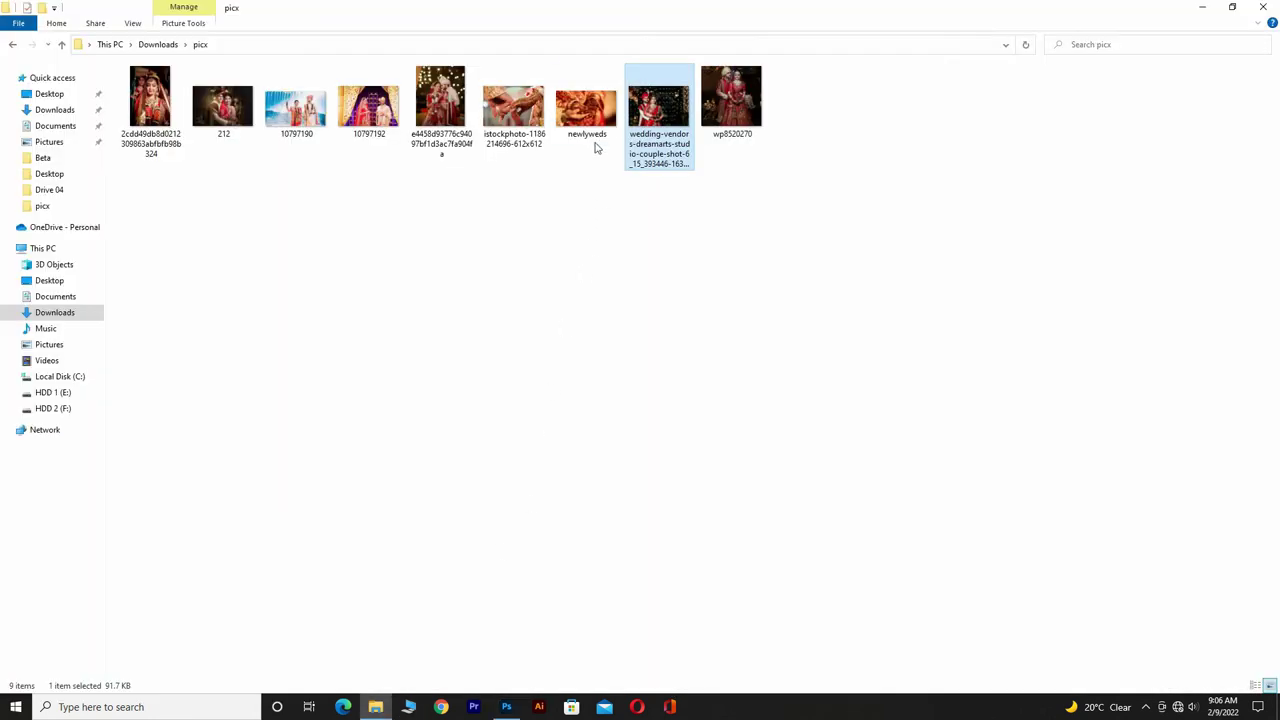
left_click_drag(585, 108, 575, 286)
left_click_drag(548, 336, 714, 337)
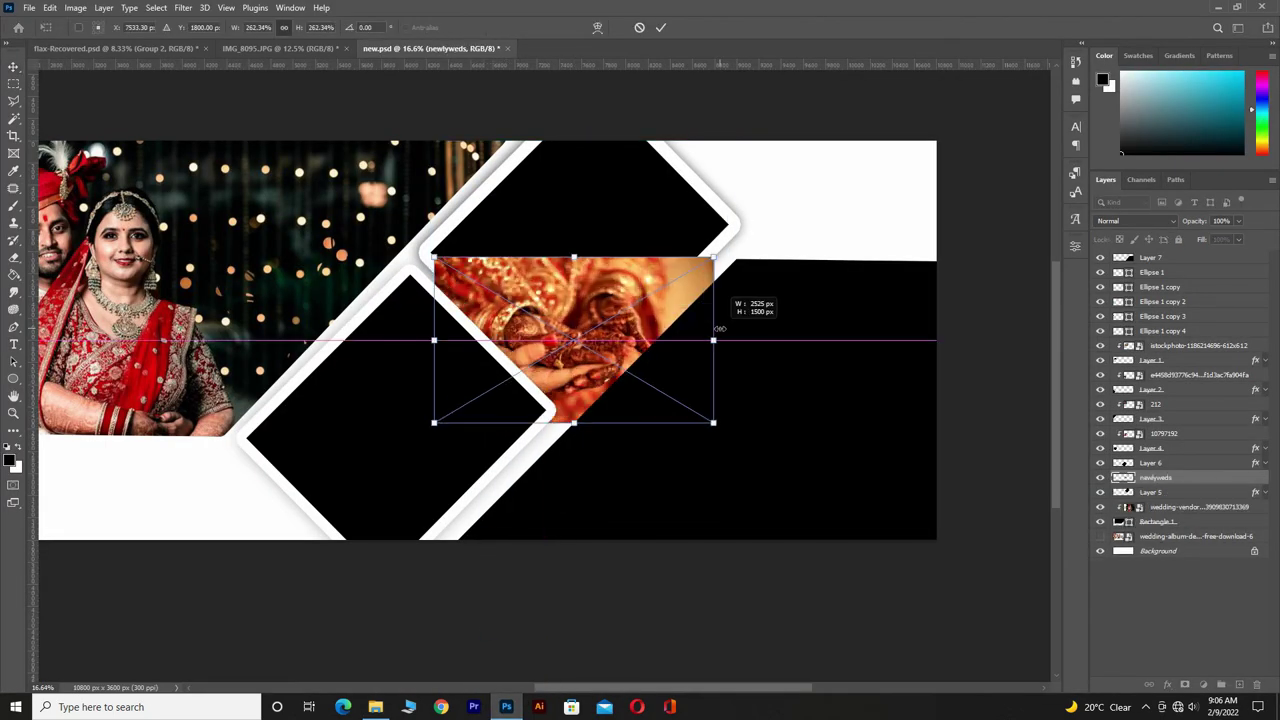
left_click_drag(606, 337, 587, 384)
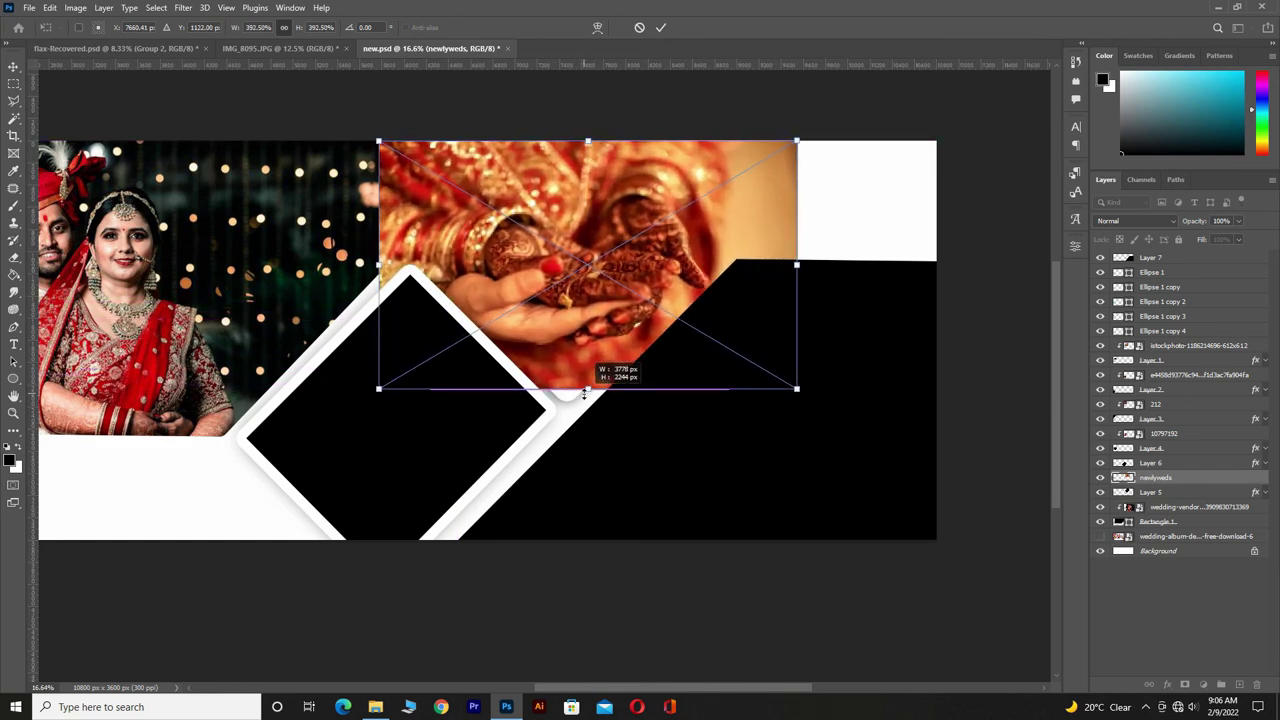
left_click(661, 29)
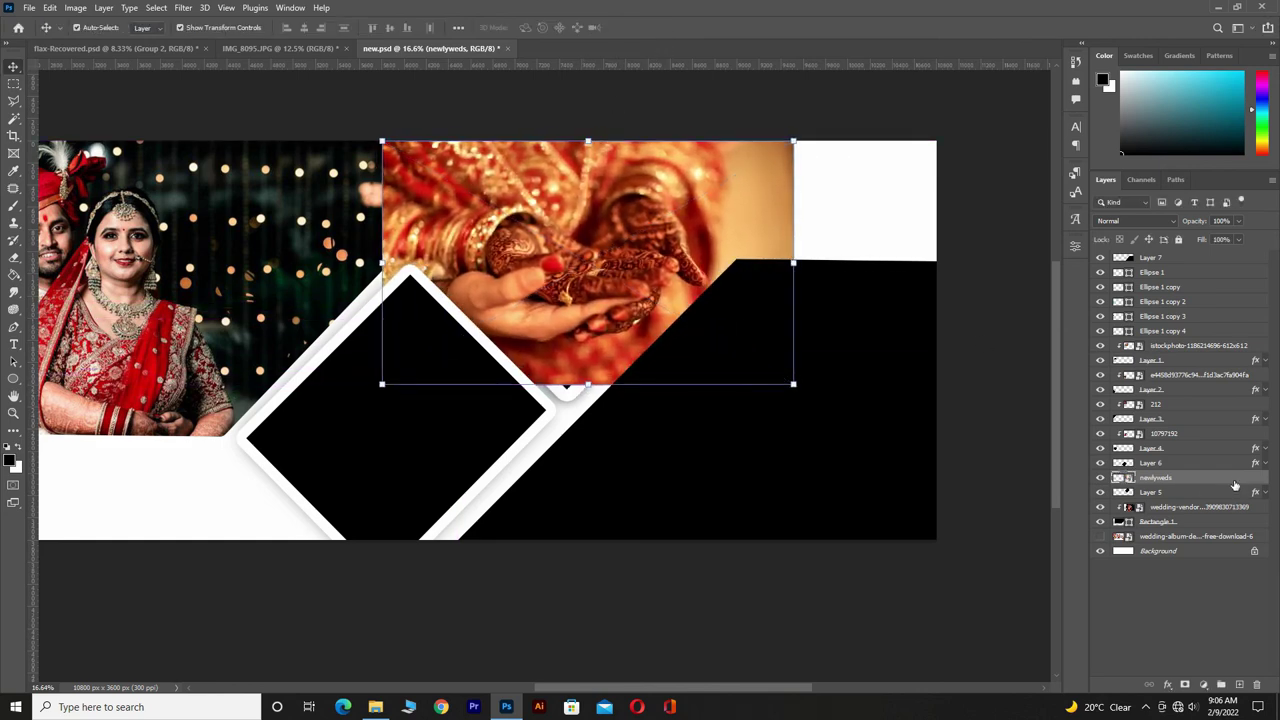
right_click(1232, 479)
left_click(1140, 415)
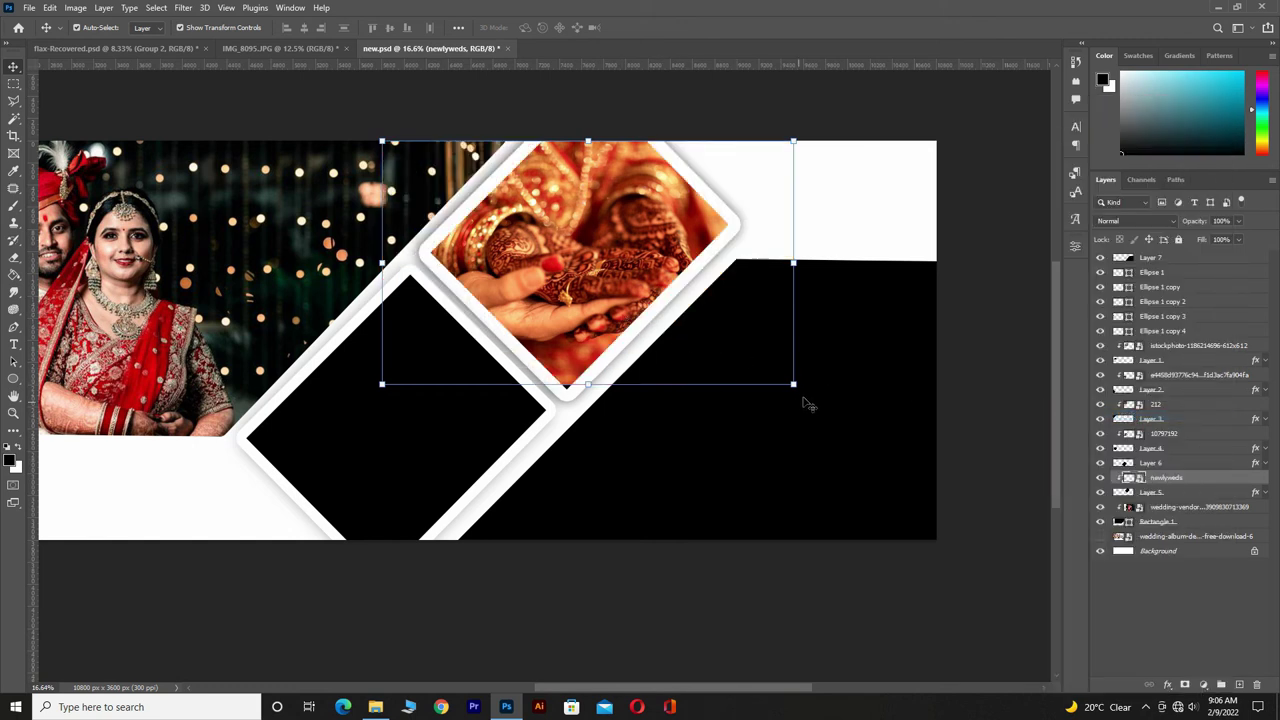
Step: Enlarge the newlyweds photo in the upper diamond slightly, to about 397%
left_click_drag(797, 389, 806, 391)
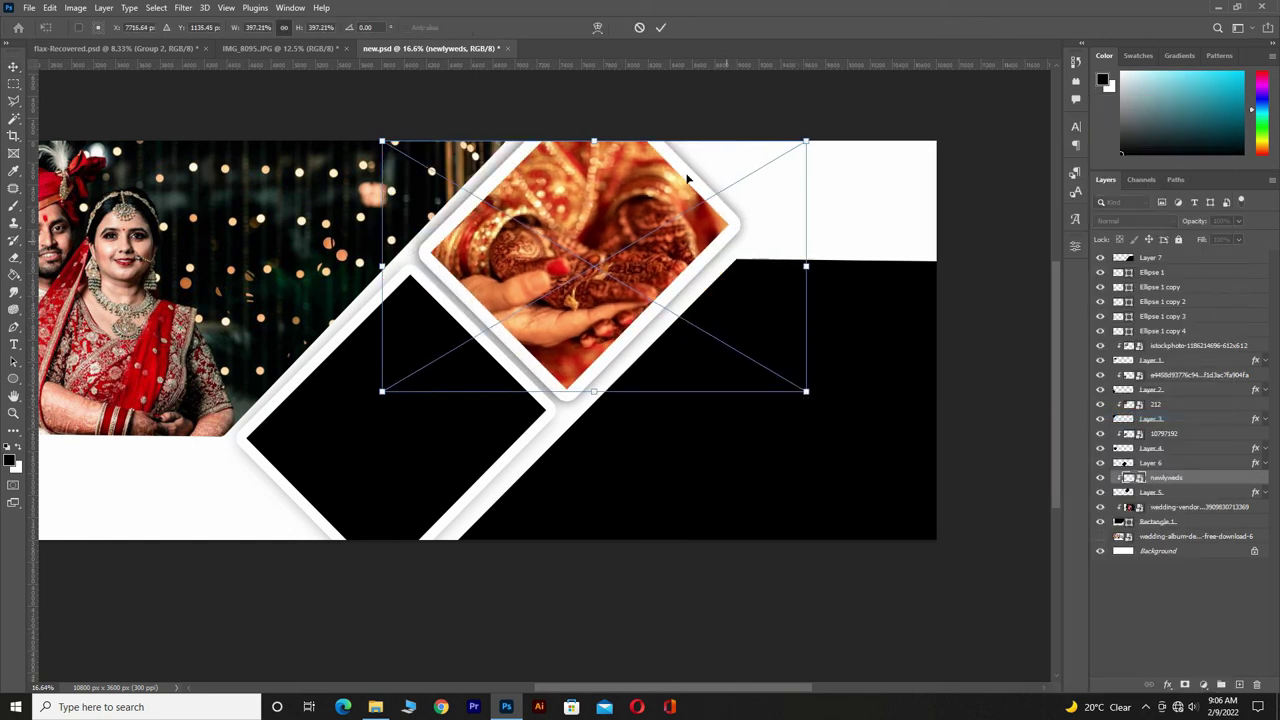
left_click(661, 29)
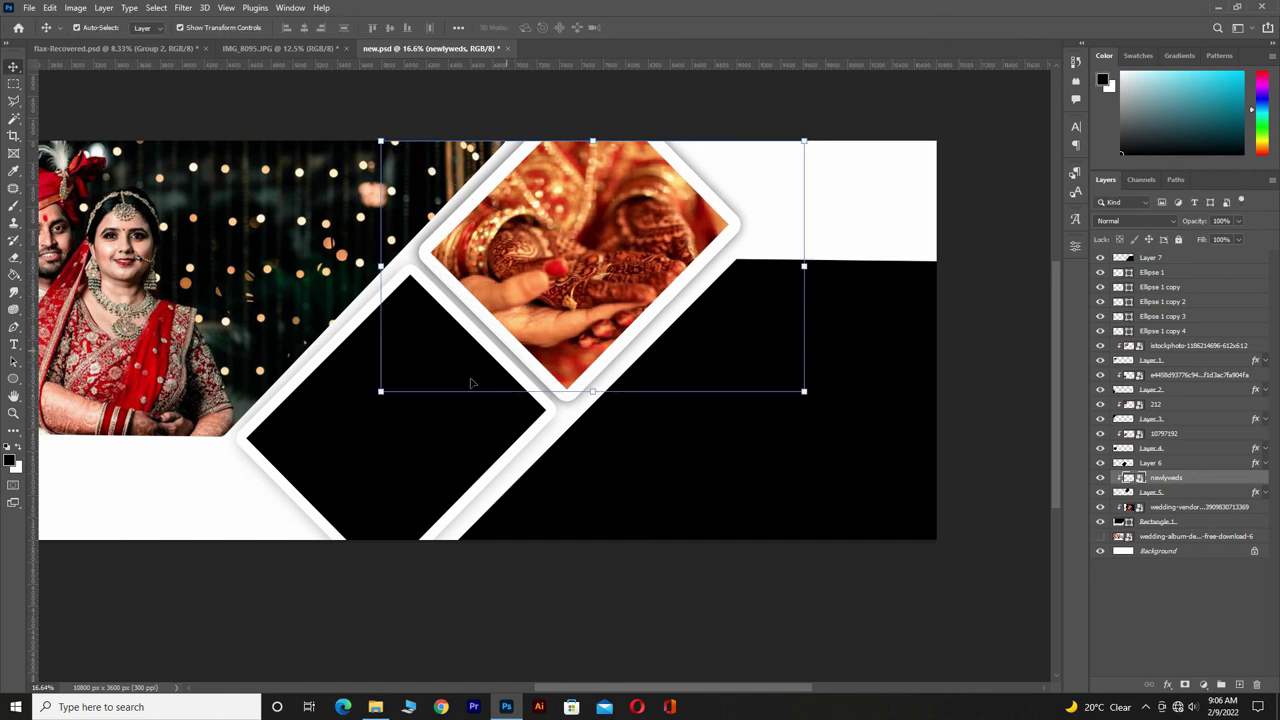
Step: Place the wp8520270 photo from the picx folder above Layer 6, over the lower diamond, and clip it to that layer
left_click(394, 447)
left_click(372, 706)
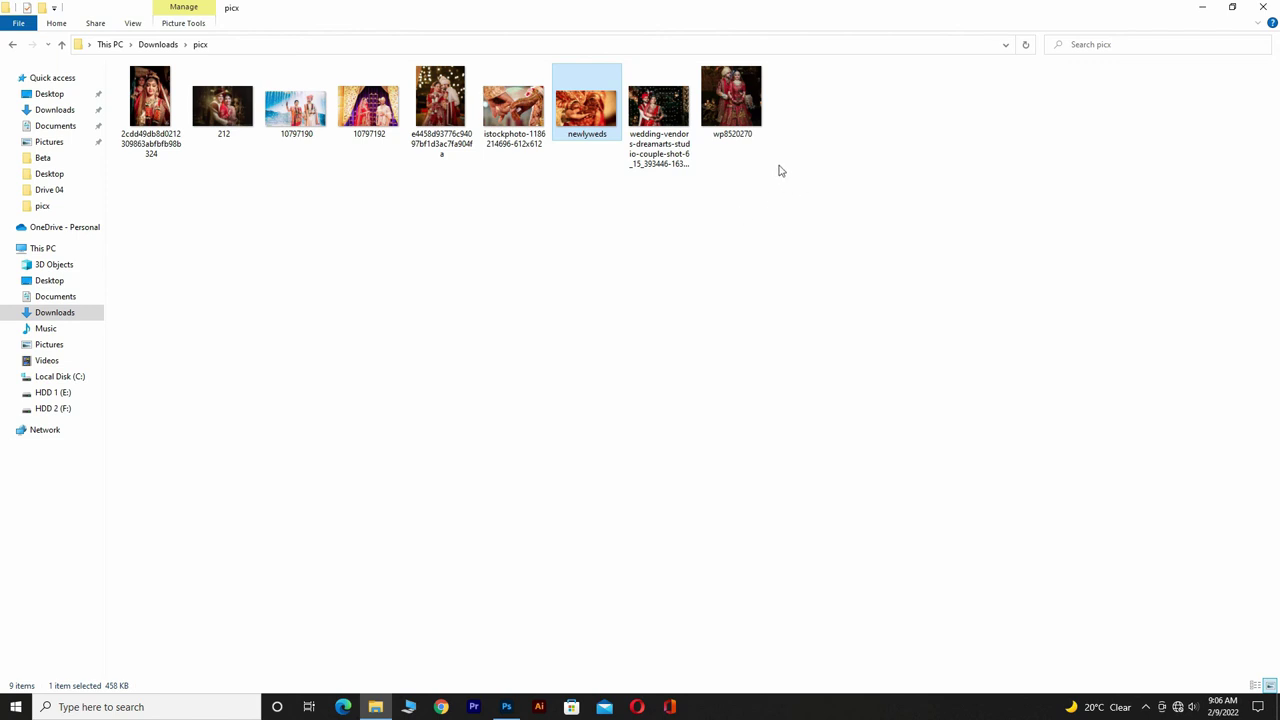
left_click(730, 88)
left_click_drag(730, 88, 385, 565)
left_click(660, 28)
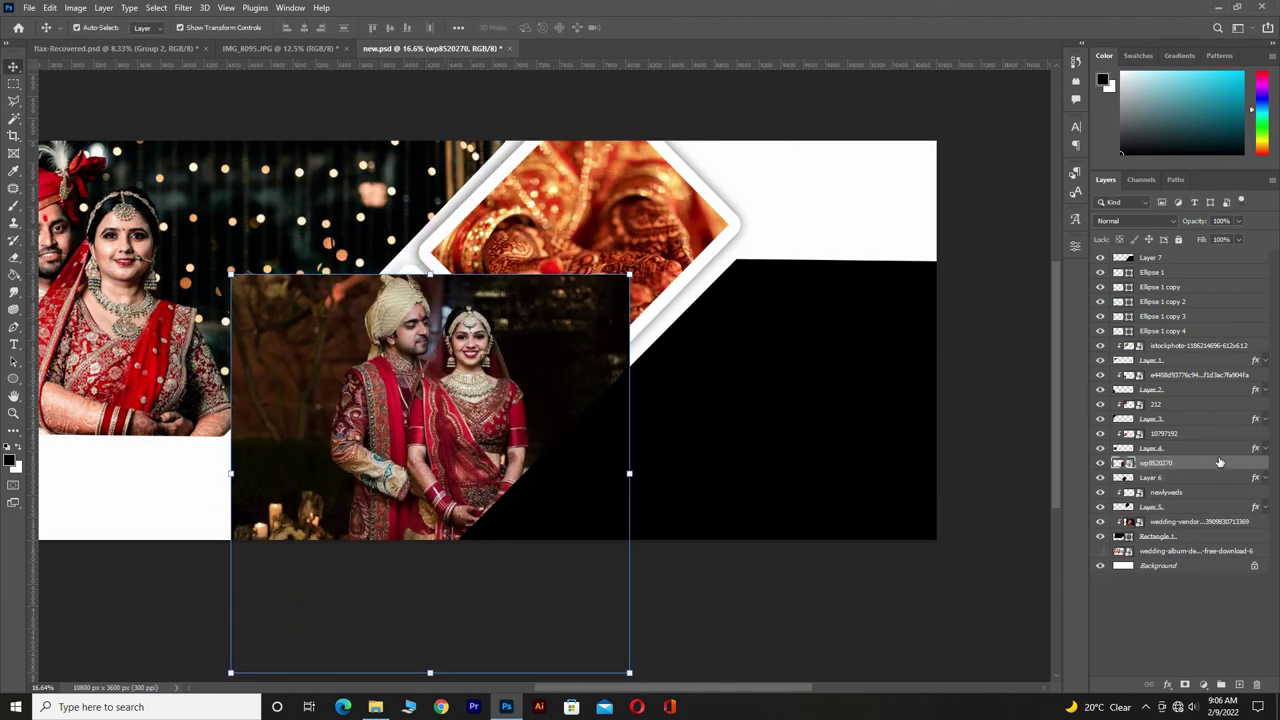
right_click(1219, 462)
left_click(1150, 417)
Step: Move the clipped wp8520270 photo down and scale it to about 97% so the couple fits in the lower diamond
left_click_drag(385, 445, 420, 478)
key("ctrl+t")
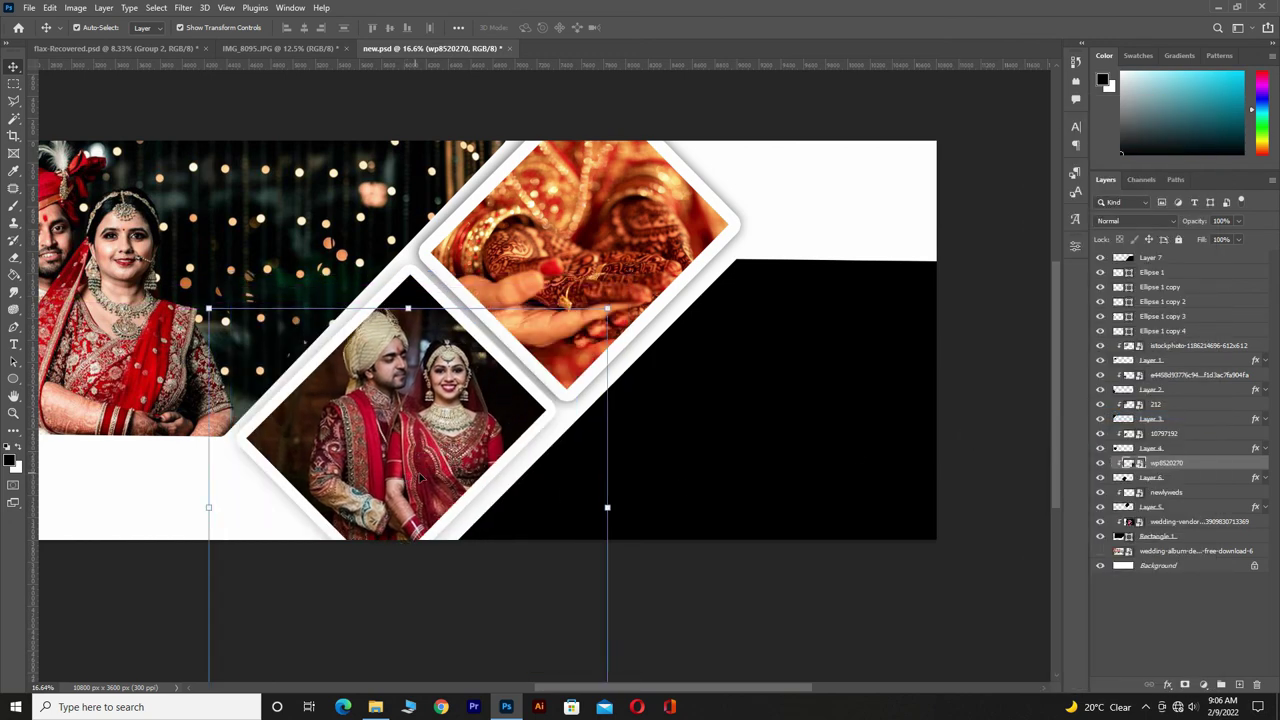
scroll(455, 444, "down", 5)
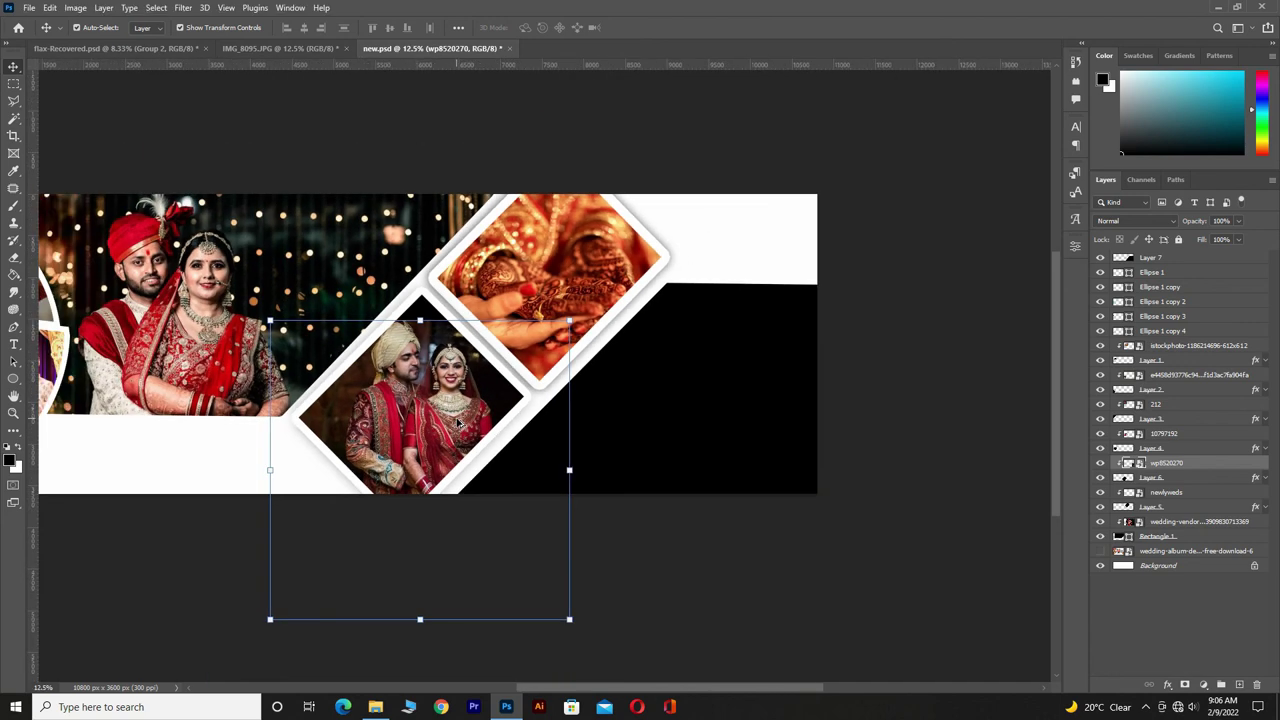
left_click_drag(437, 544, 434, 571)
left_click_drag(444, 438, 443, 434)
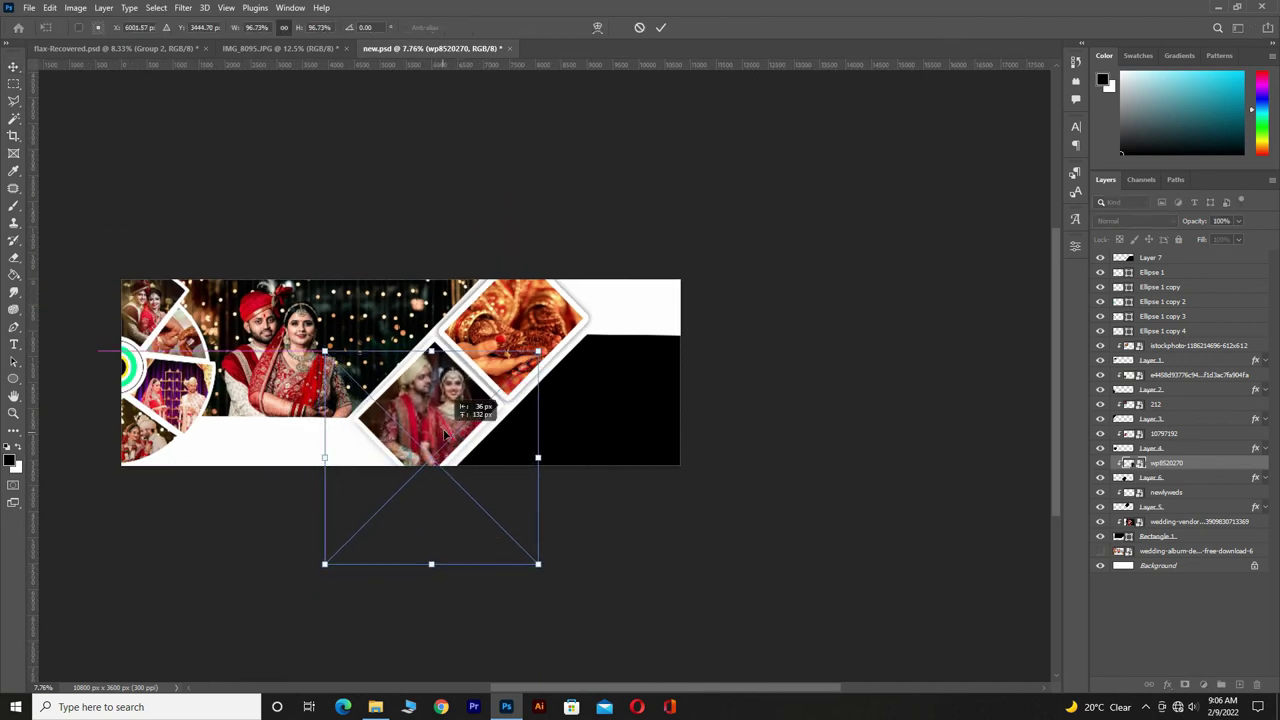
key("Return")
Step: Select a thin rectangular strip across the upper edge of the wp8520270 photo and copy it to a new layer
scroll(445, 330, "up", 8)
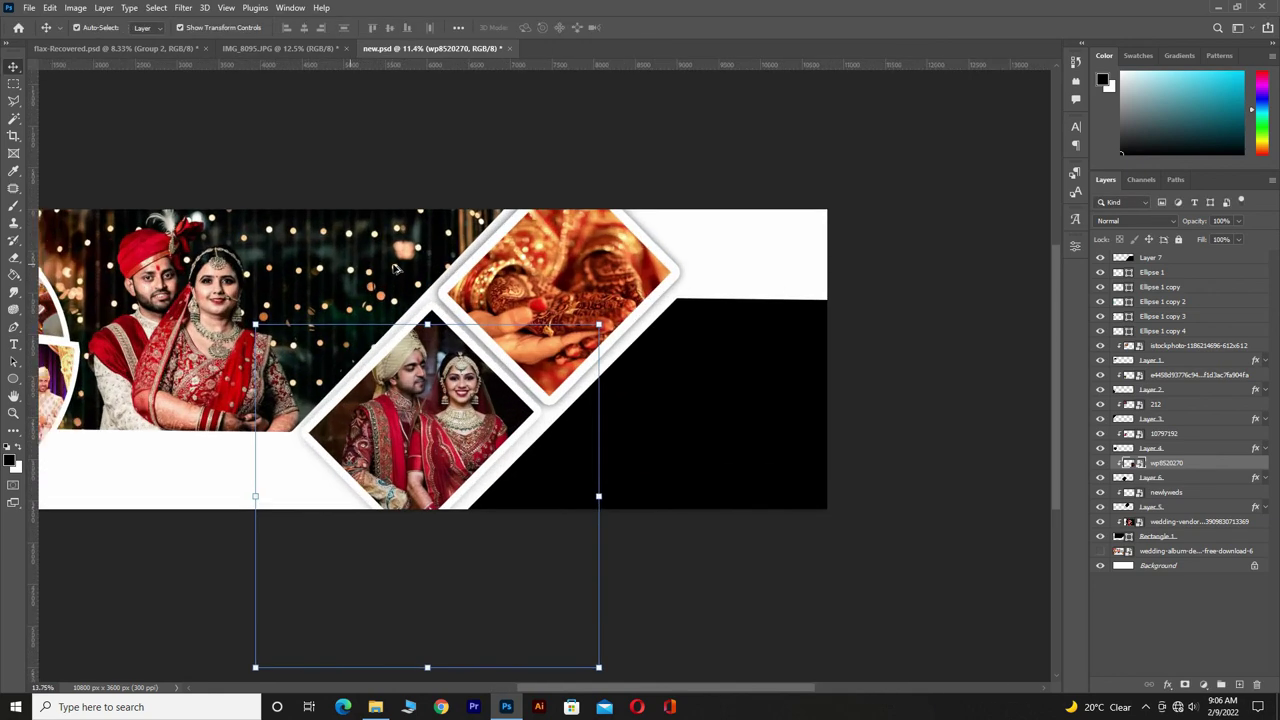
scroll(468, 389, "up", 6)
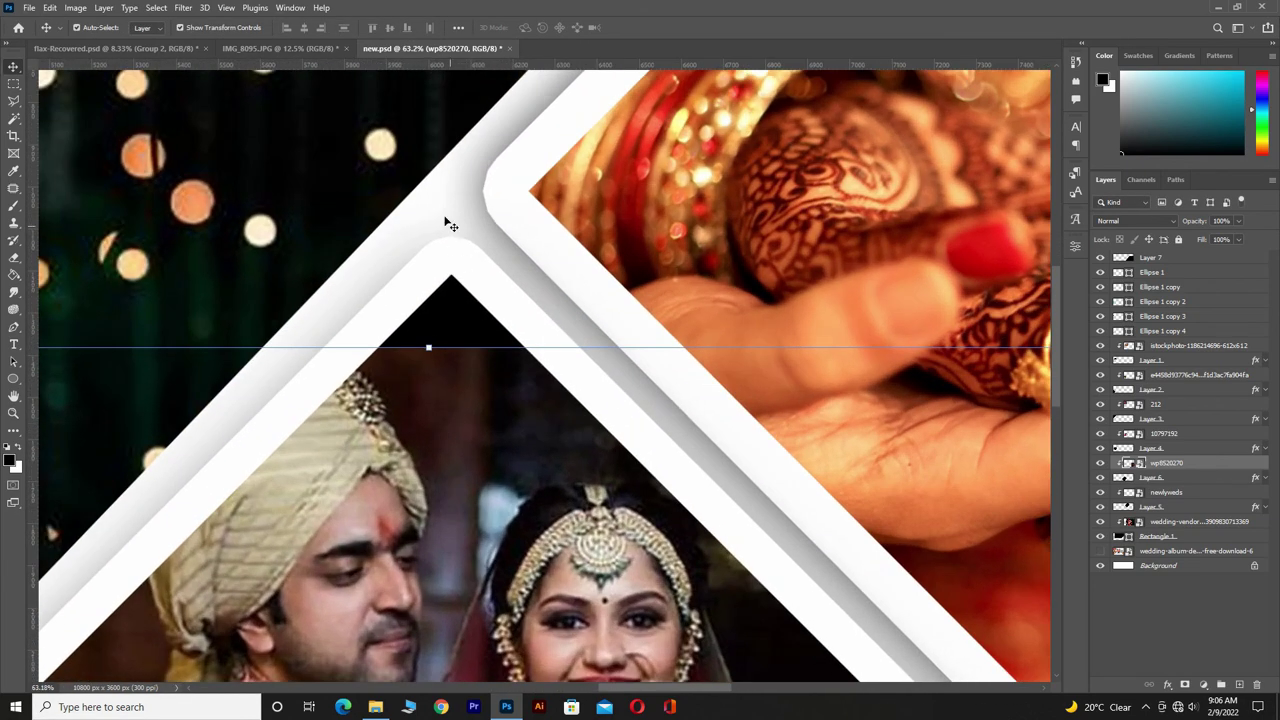
left_click(451, 225)
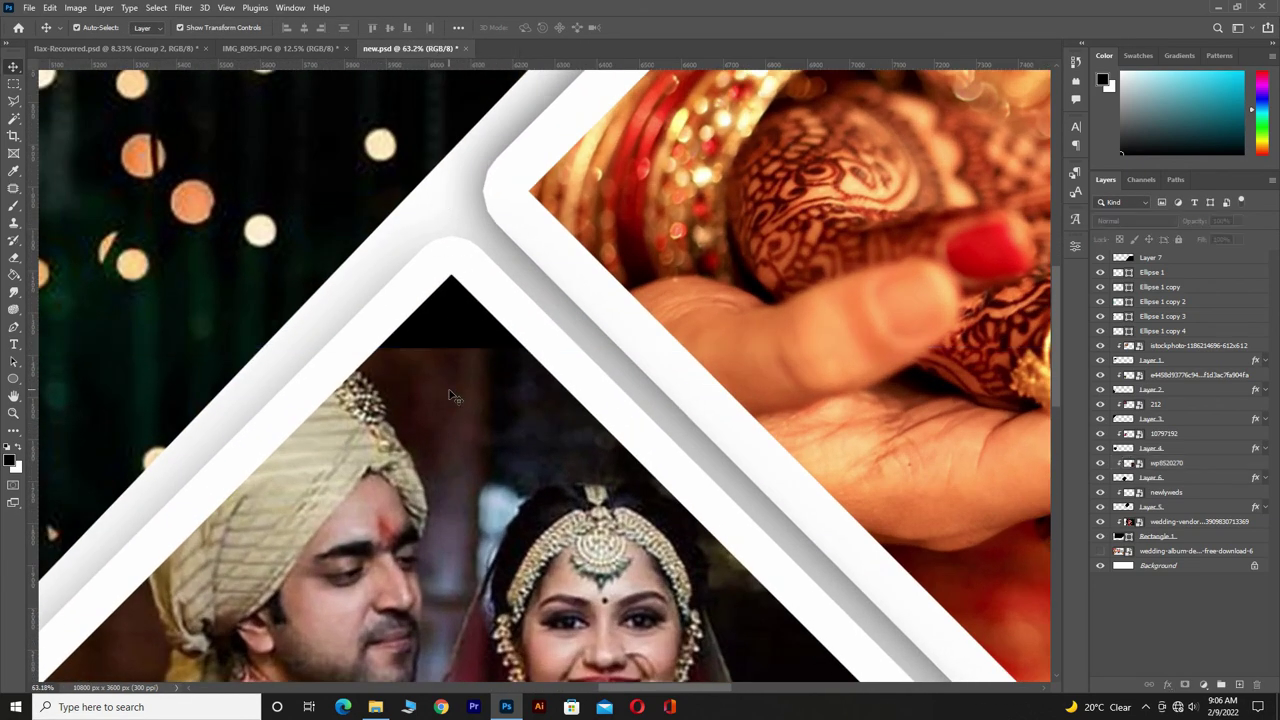
left_click(26, 82)
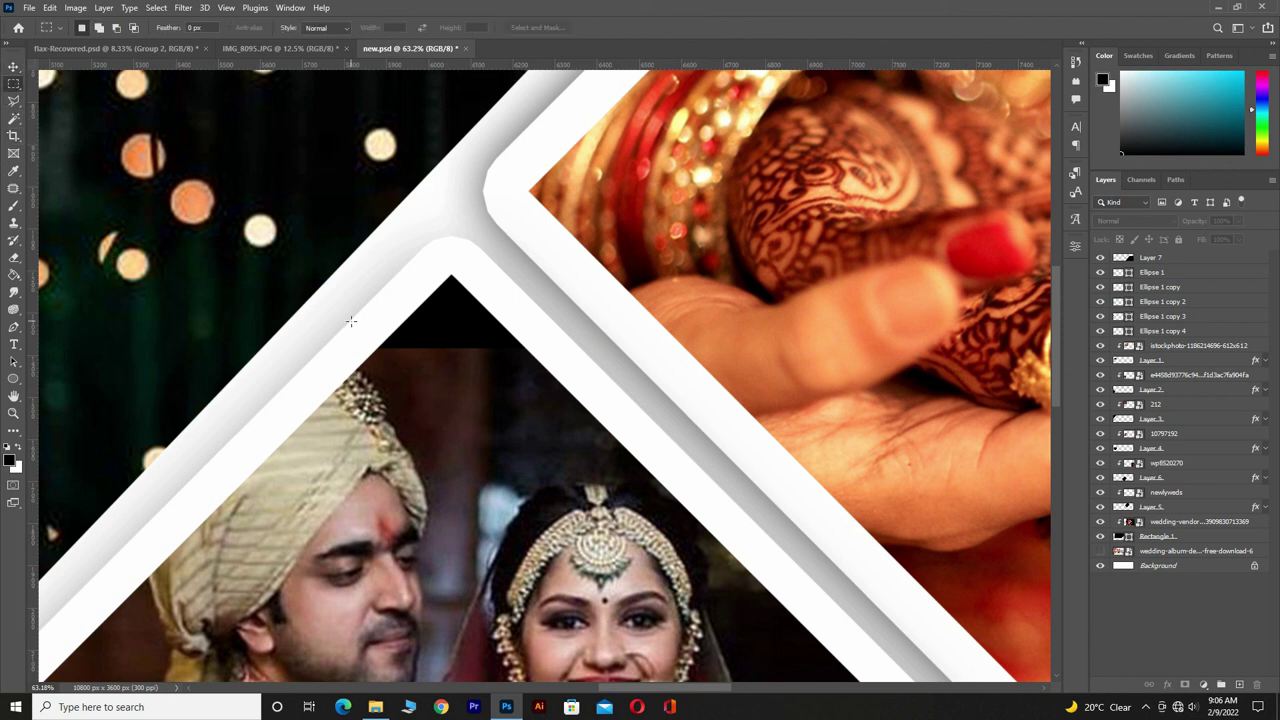
left_click_drag(351, 321, 547, 368)
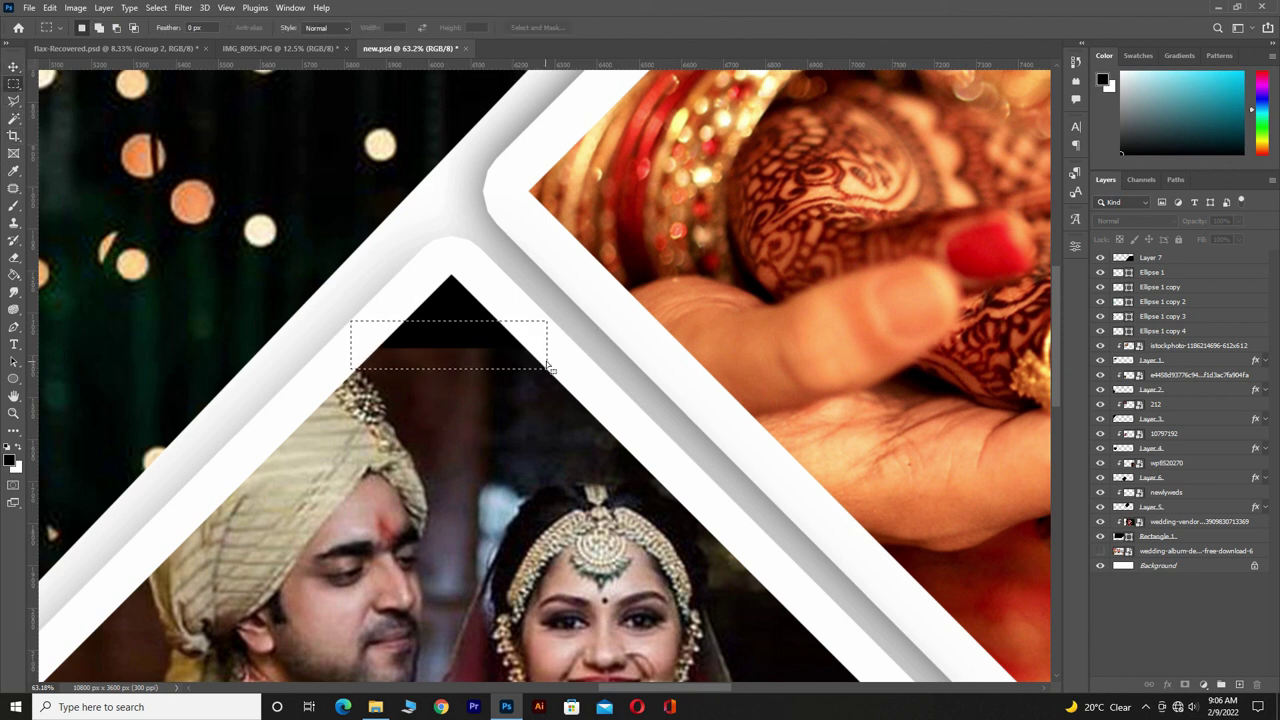
left_click(519, 542, "ctrl")
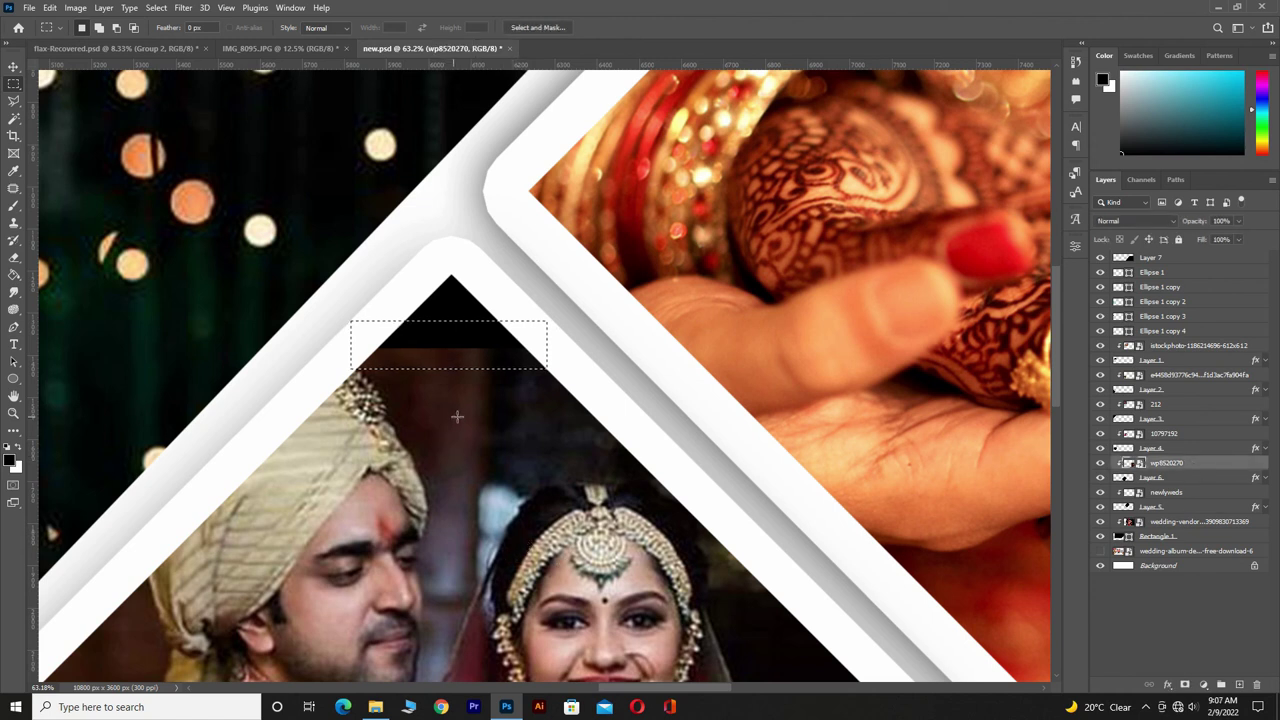
key("ctrl+j")
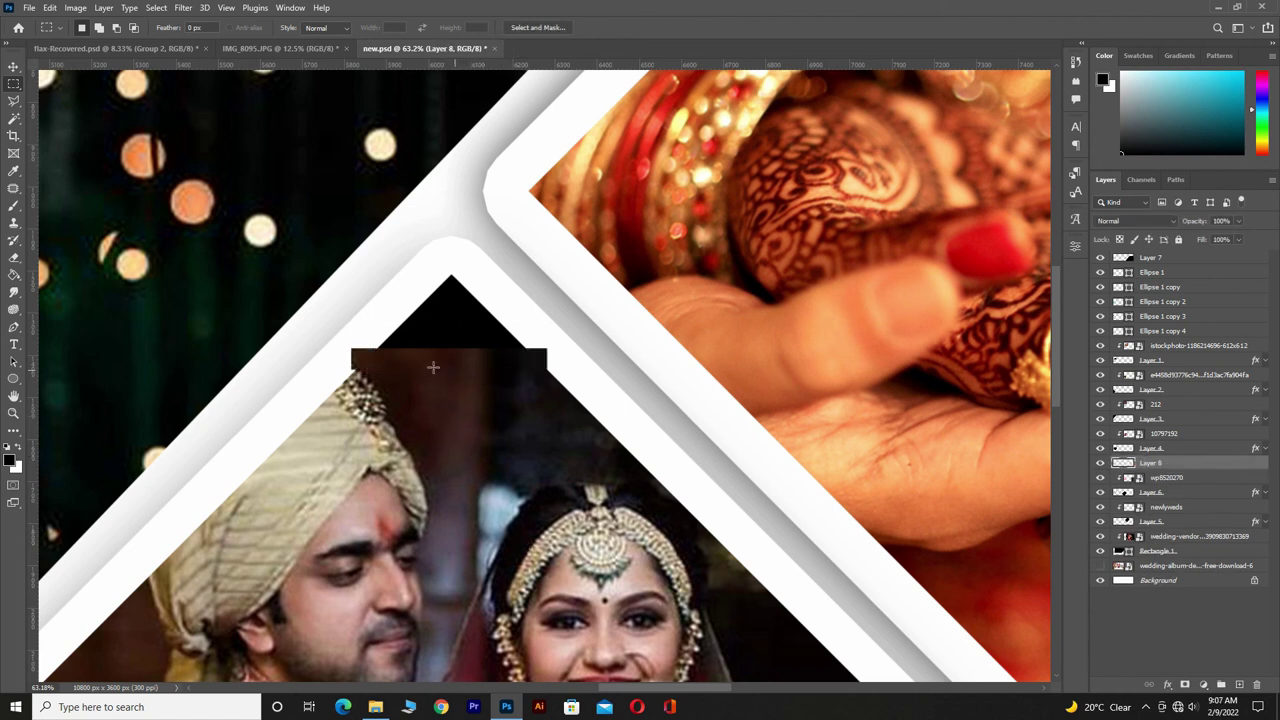
Step: Stretch the copied strip upward to cover the black gap at the lower diamond's tip and clip it to the diamond
left_click(14, 67)
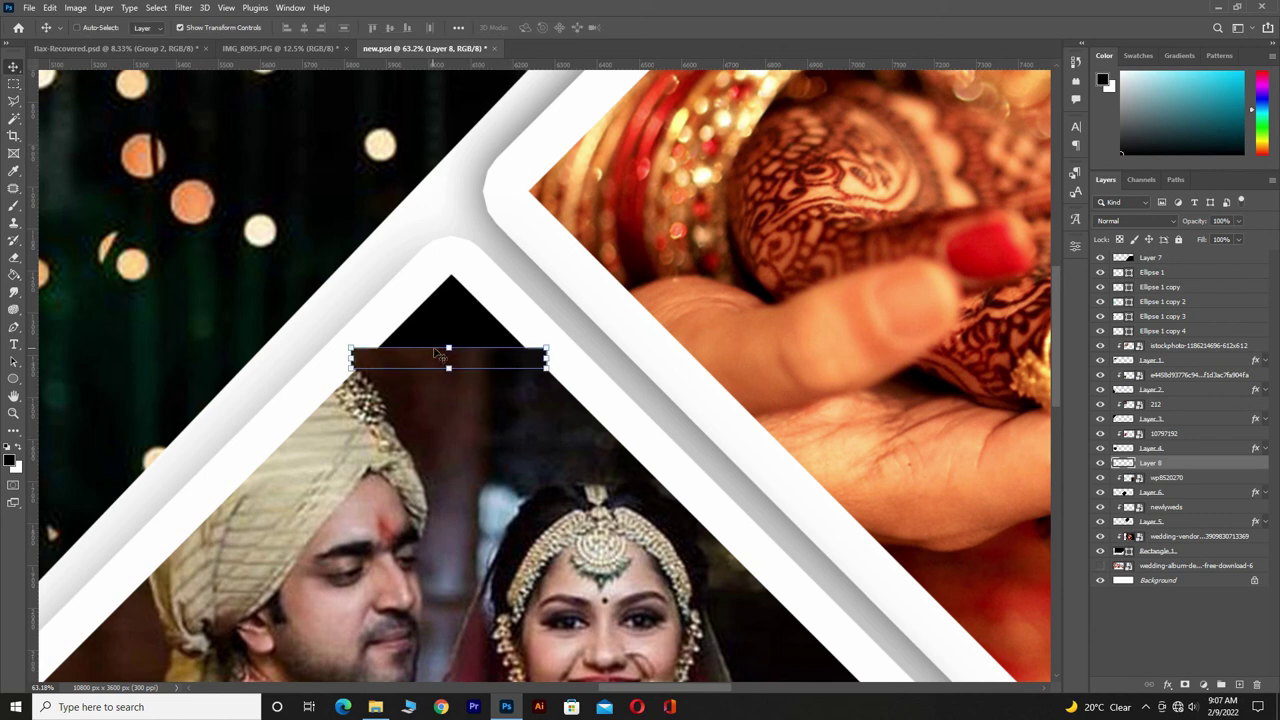
left_click_drag(448, 350, 449, 263)
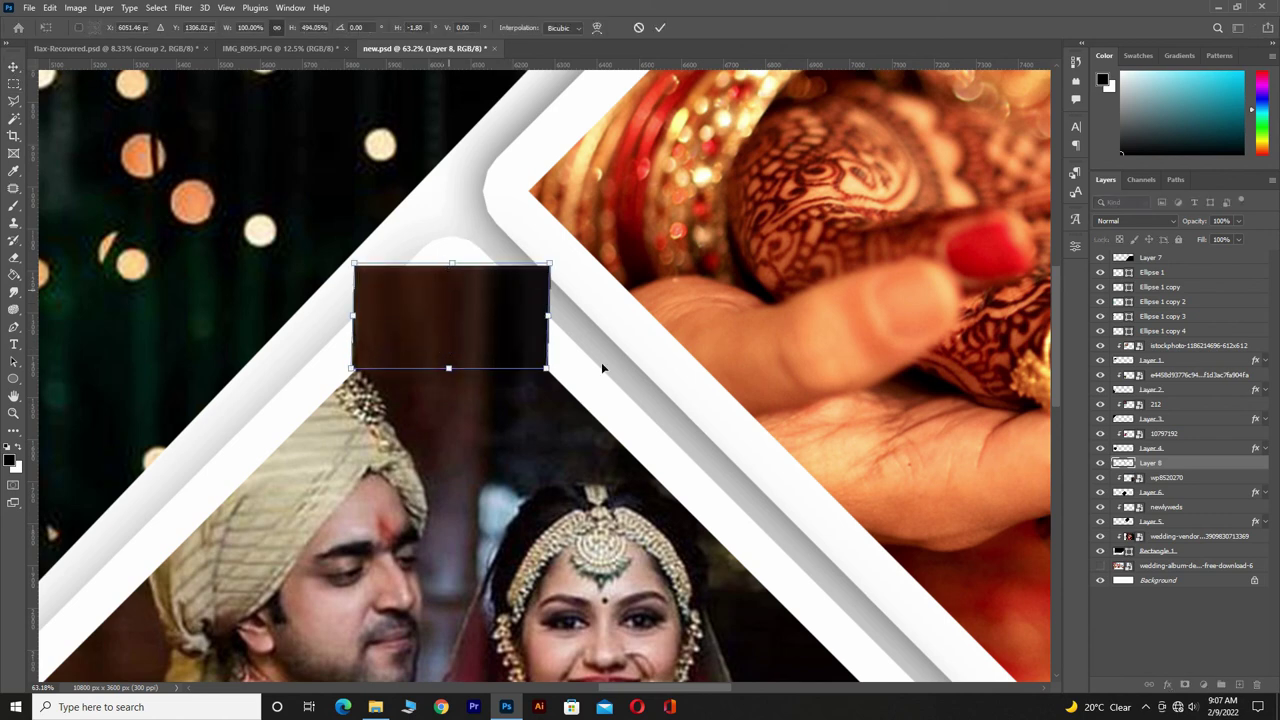
right_click(1188, 463)
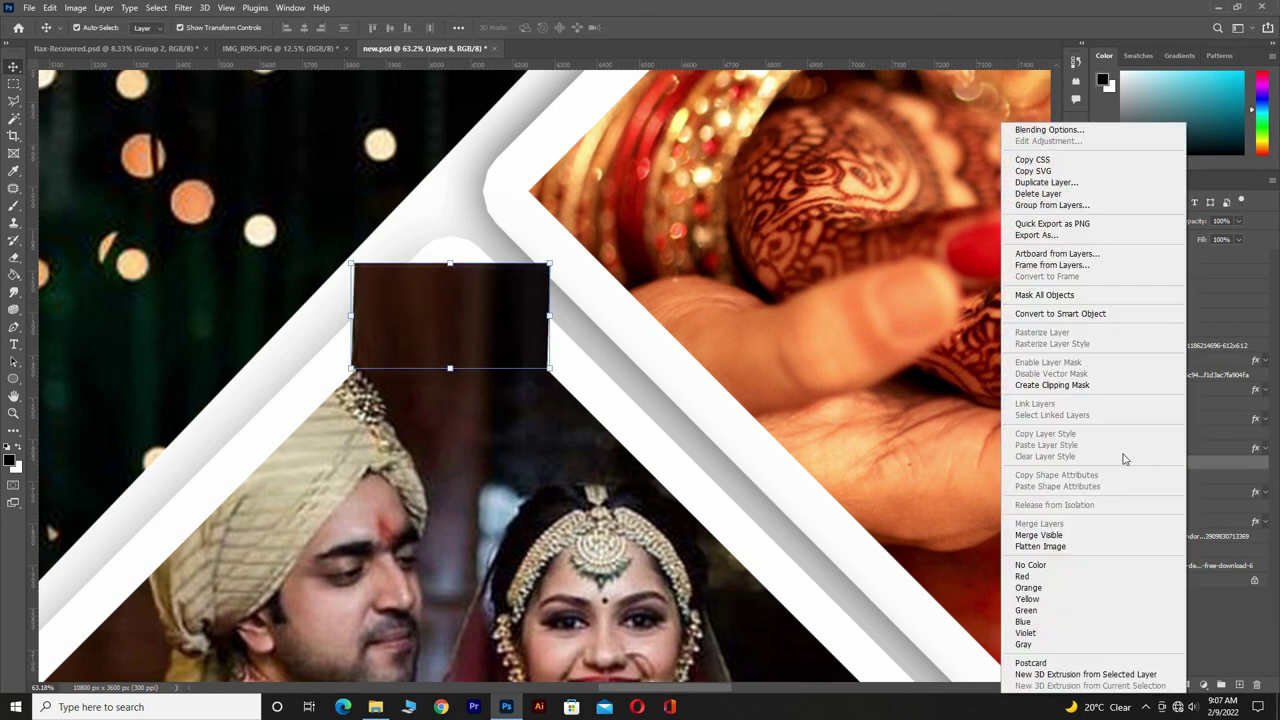
left_click(1053, 385)
scroll(518, 395, "down", 5)
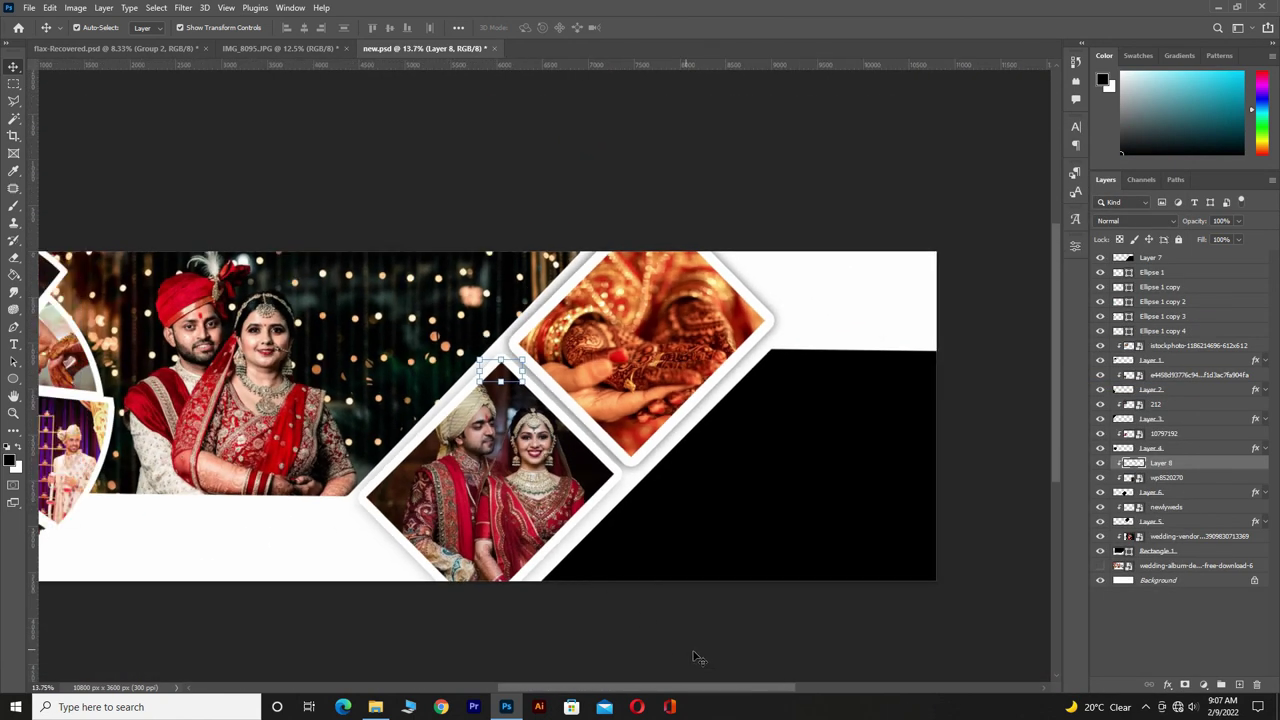
left_click(698, 657)
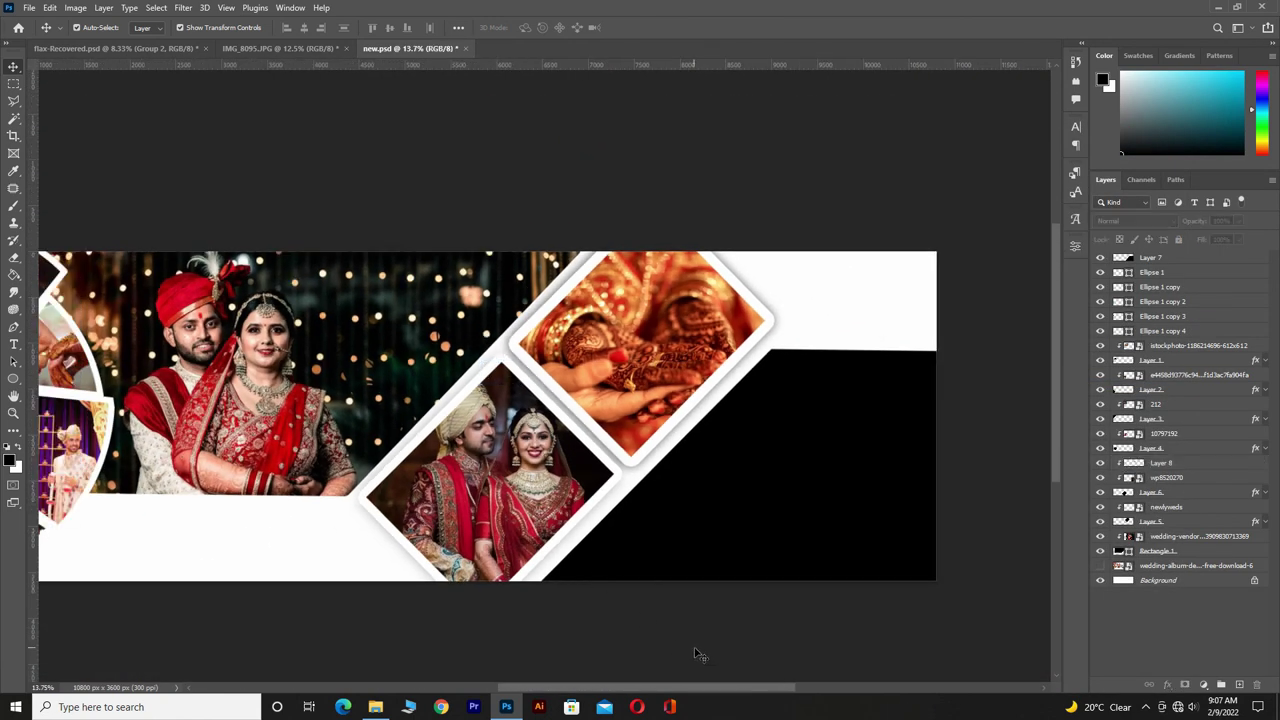
Step: Place the 10797190 photo from the picx folder above Layer 7, scaled to about 31% to cover the slanted black placeholder
scroll(698, 650, "down", 1)
left_click(812, 421)
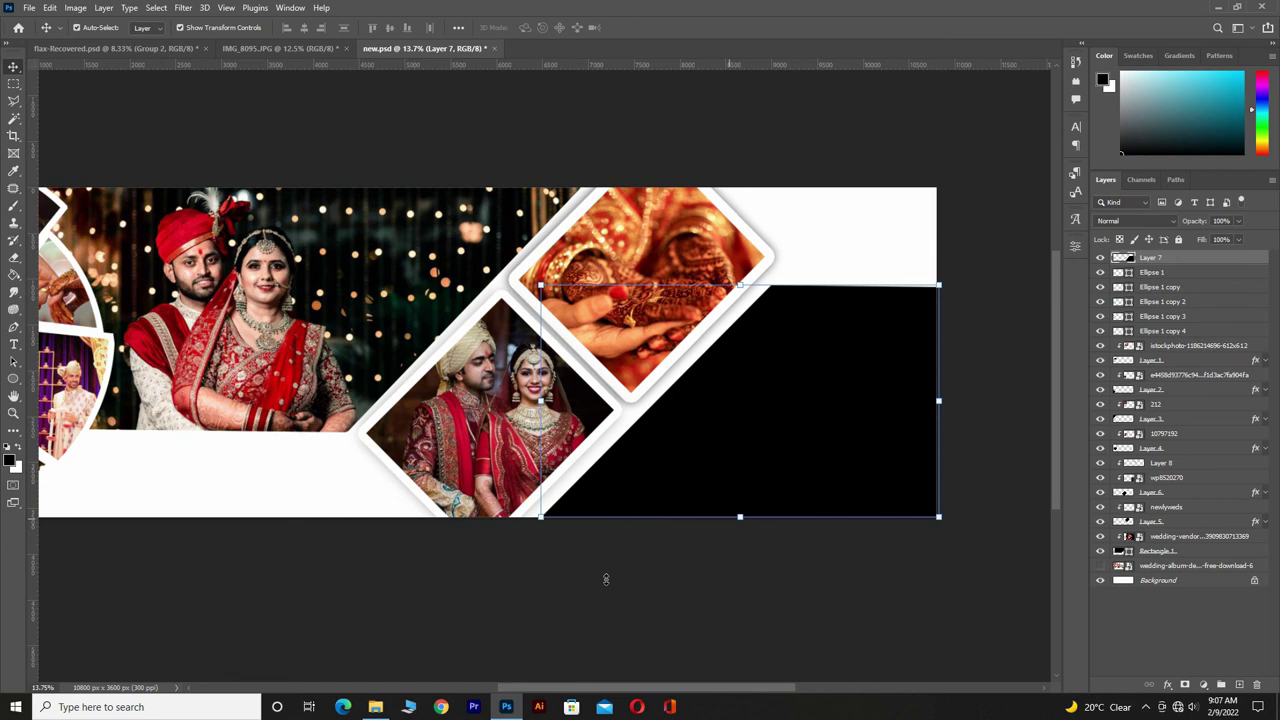
left_click(375, 706)
left_click_drag(295, 108, 797, 466)
left_click_drag(660, 414, 825, 420)
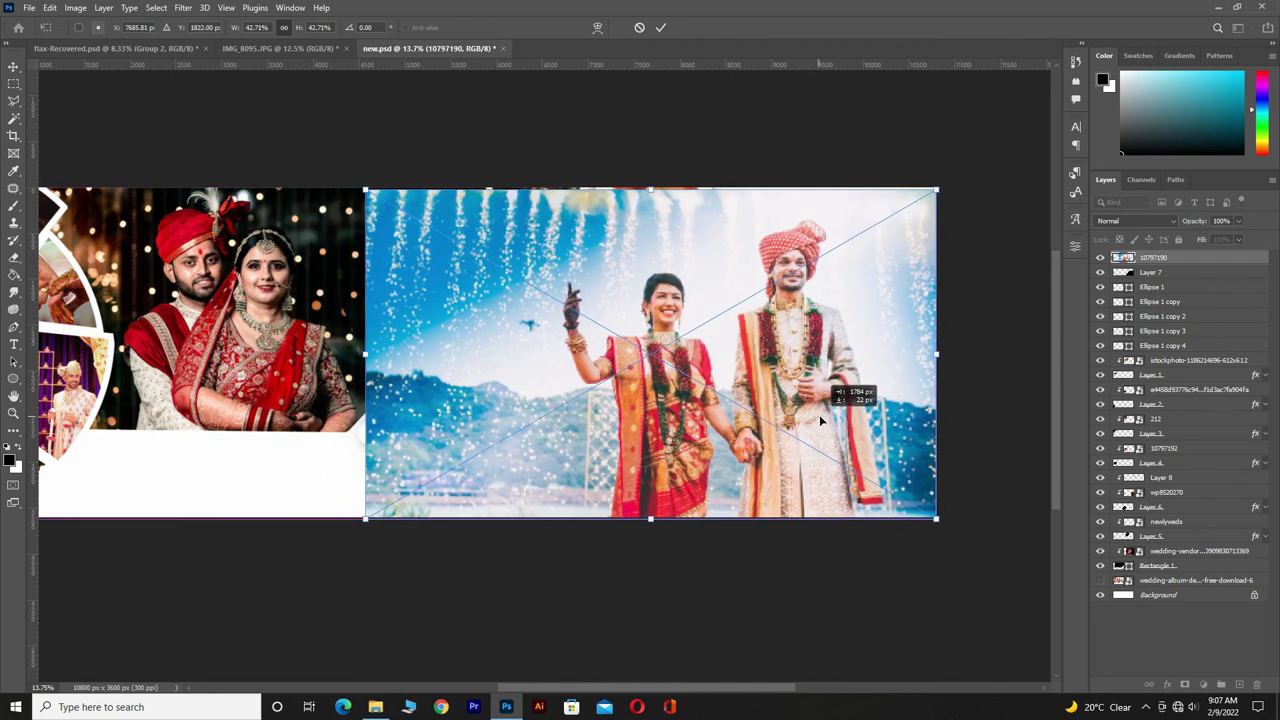
left_click_drag(363, 187, 522, 281)
mouse_move(540, 335)
left_mouse_down()
mouse_move(592, 331)
mouse_move(558, 337)
left_mouse_up()
left_click(662, 28)
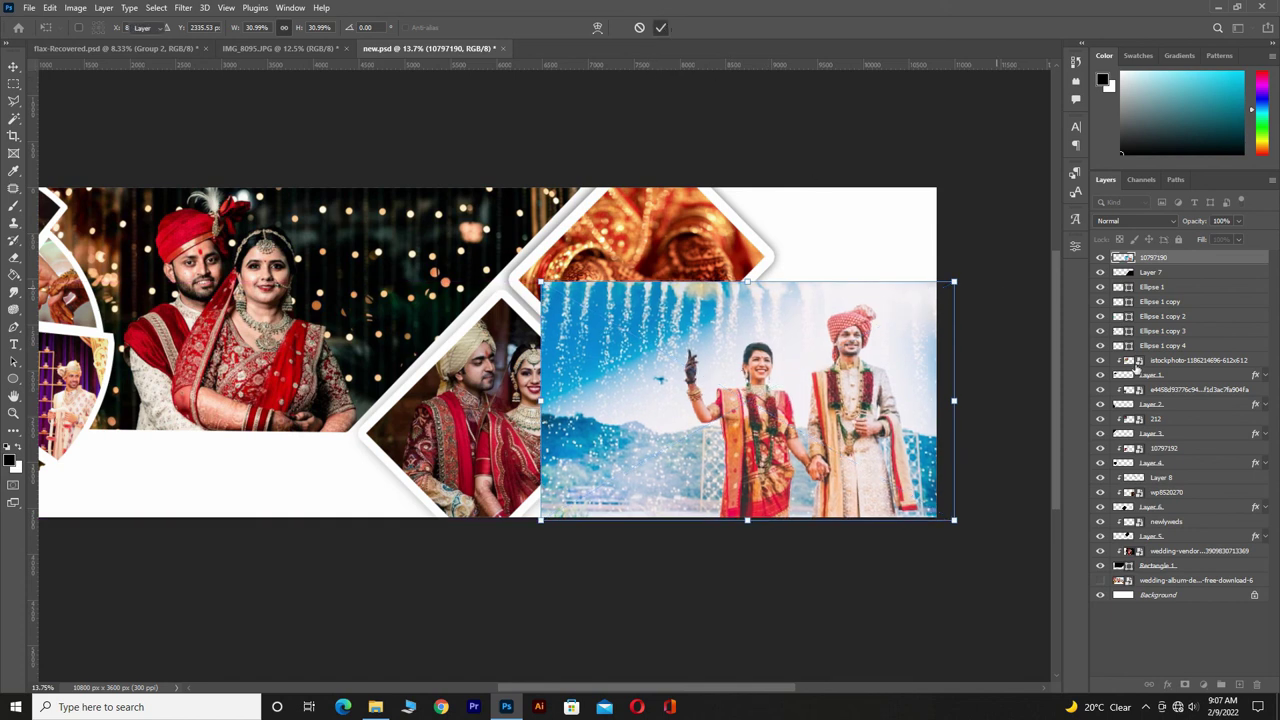
Step: Clip the 10797190 photo to Layer 7 and deselect it
right_click(1238, 258)
left_click(1098, 416)
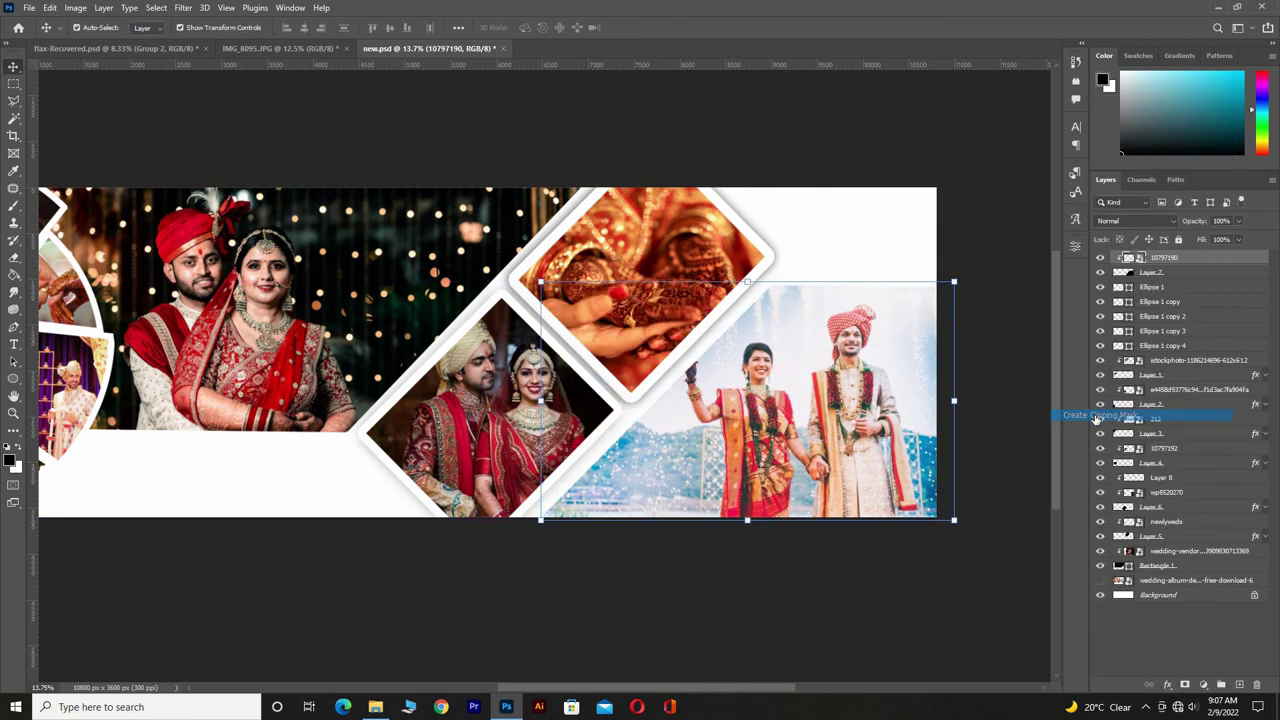
left_click(940, 589)
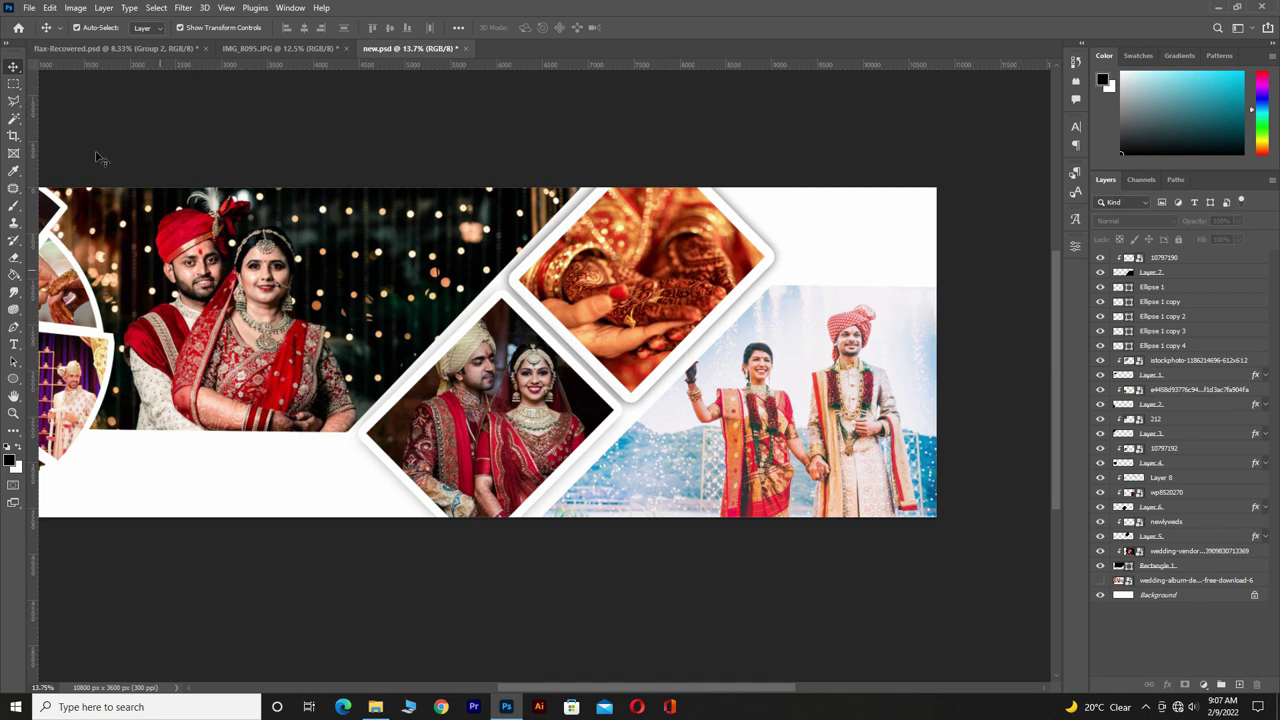
left_click(375, 707)
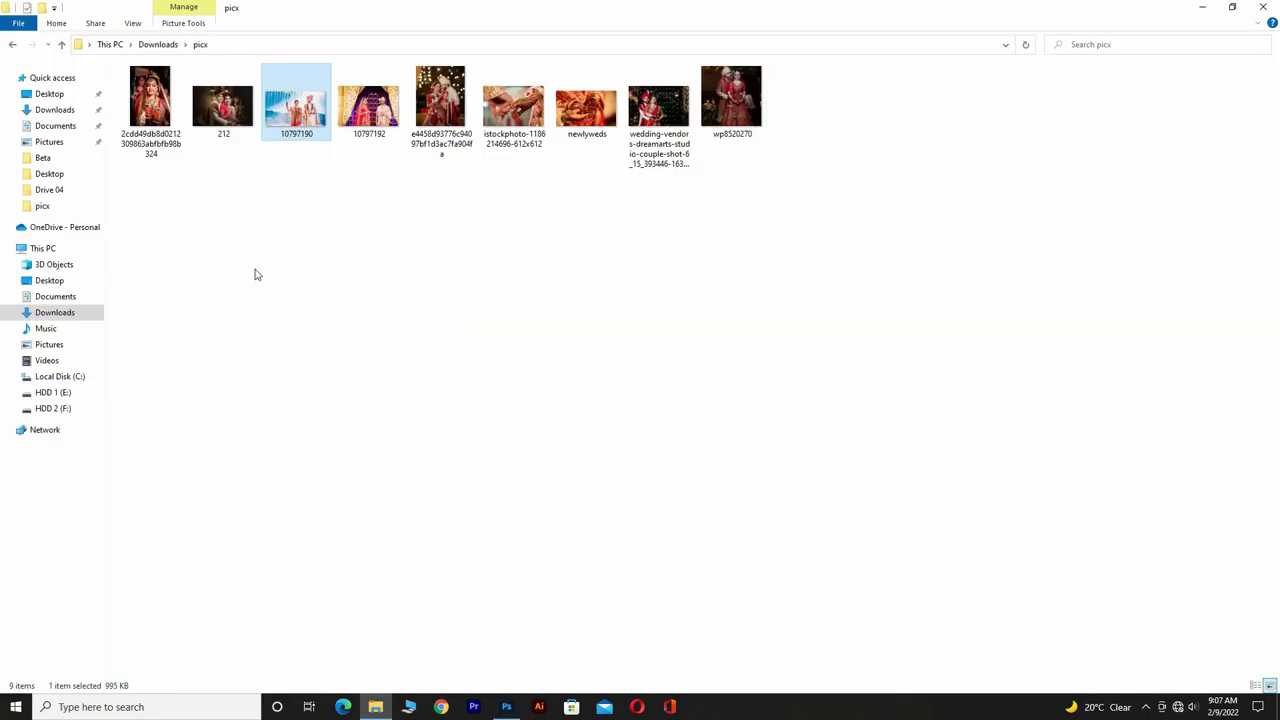
key("alt+Up")
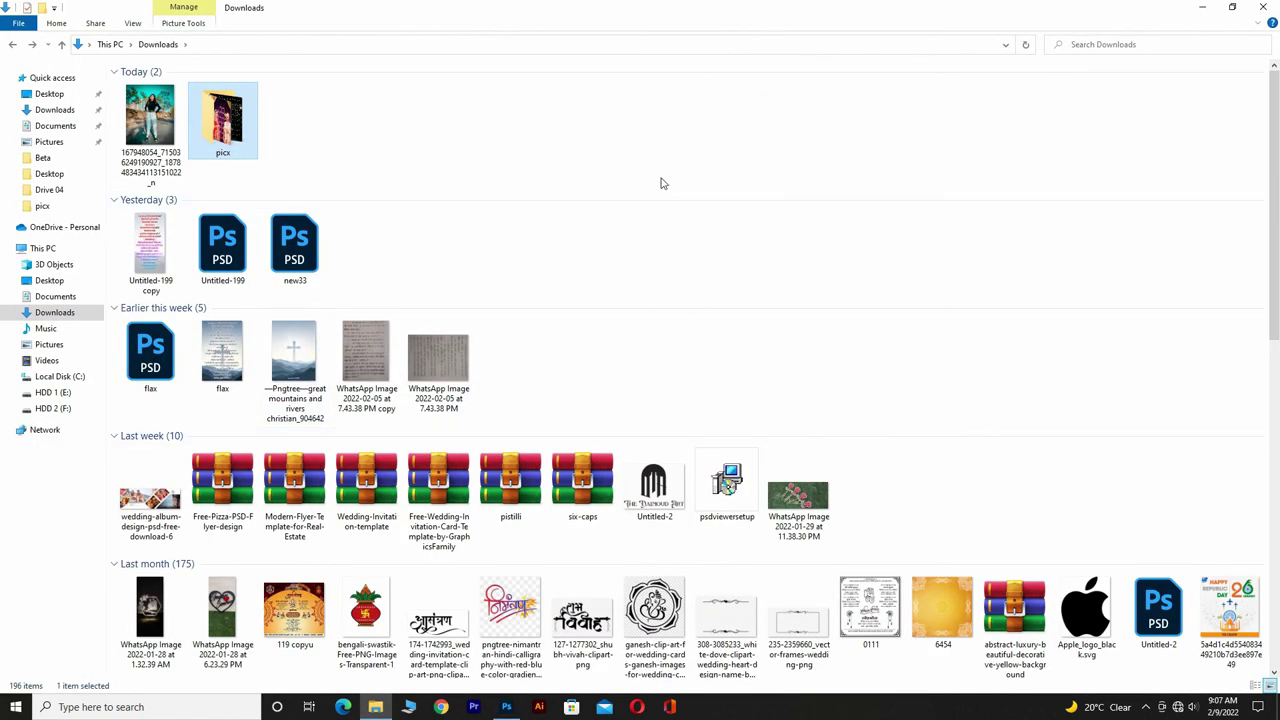
left_click(660, 183)
scroll(650, 265, "down", 3)
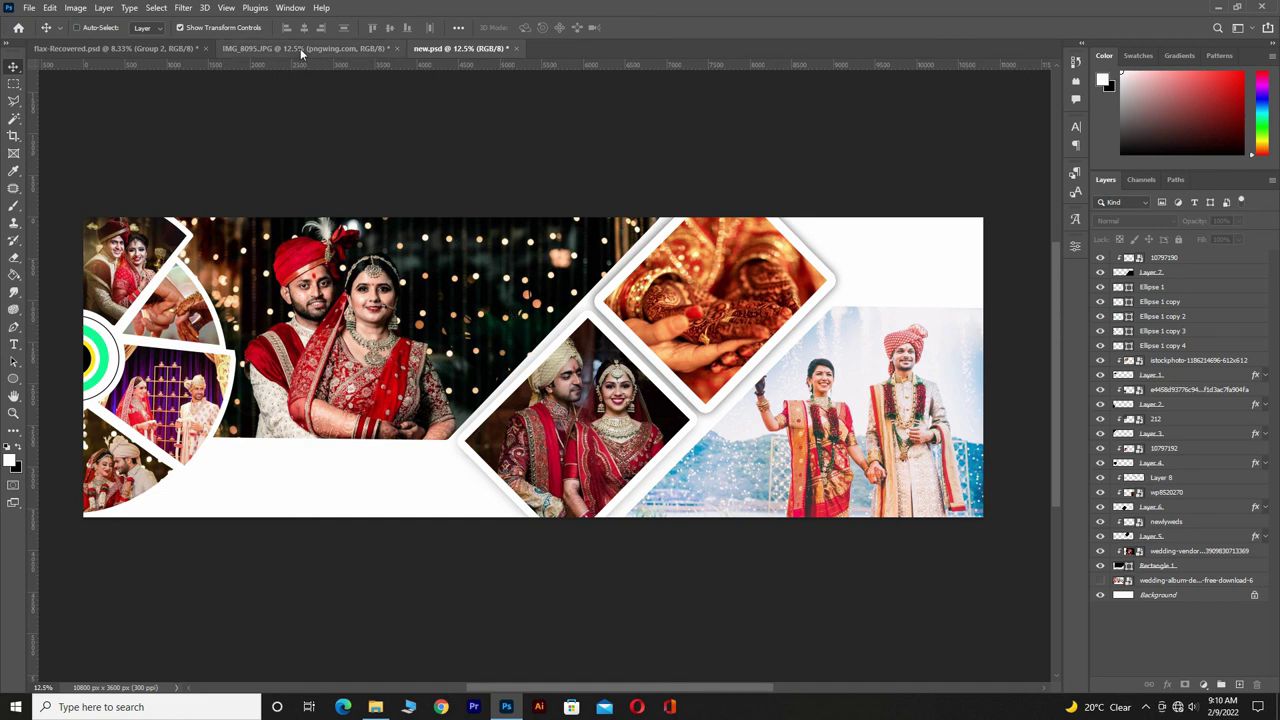
Step: Copy the script quote from IMG_6095.JPG into new.psd, placing it in the white strip below the large couple photo
left_click(300, 48)
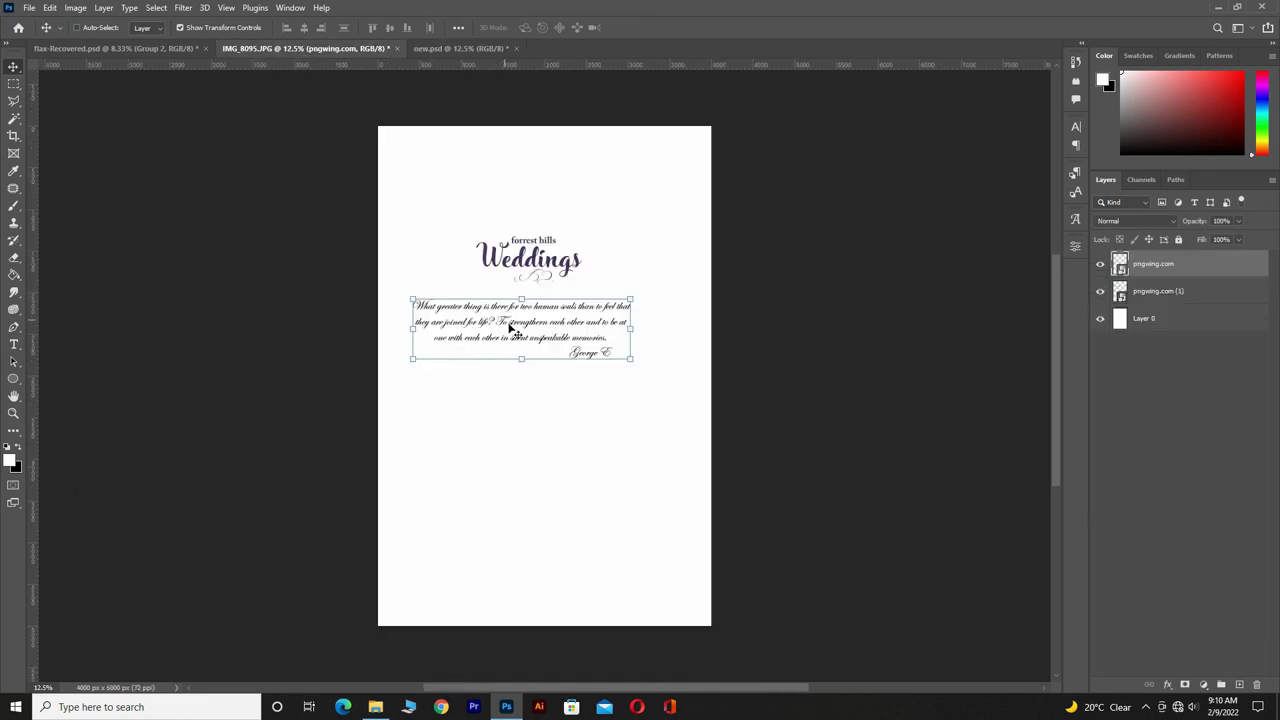
left_click_drag(510, 330, 343, 479)
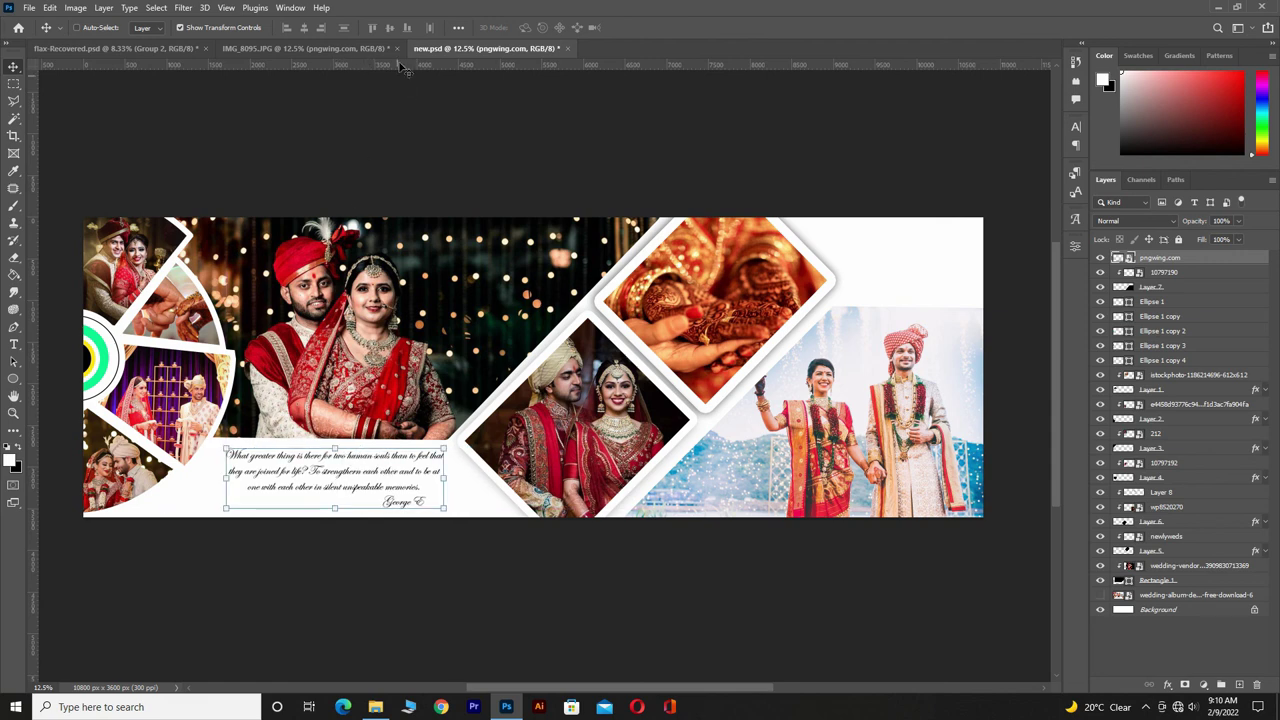
Step: Copy the forrest hills Weddings logo from IMG_6095.JPG into new.psd, placing it in the white area above the slanted photo
left_click(350, 49)
left_click(1182, 290)
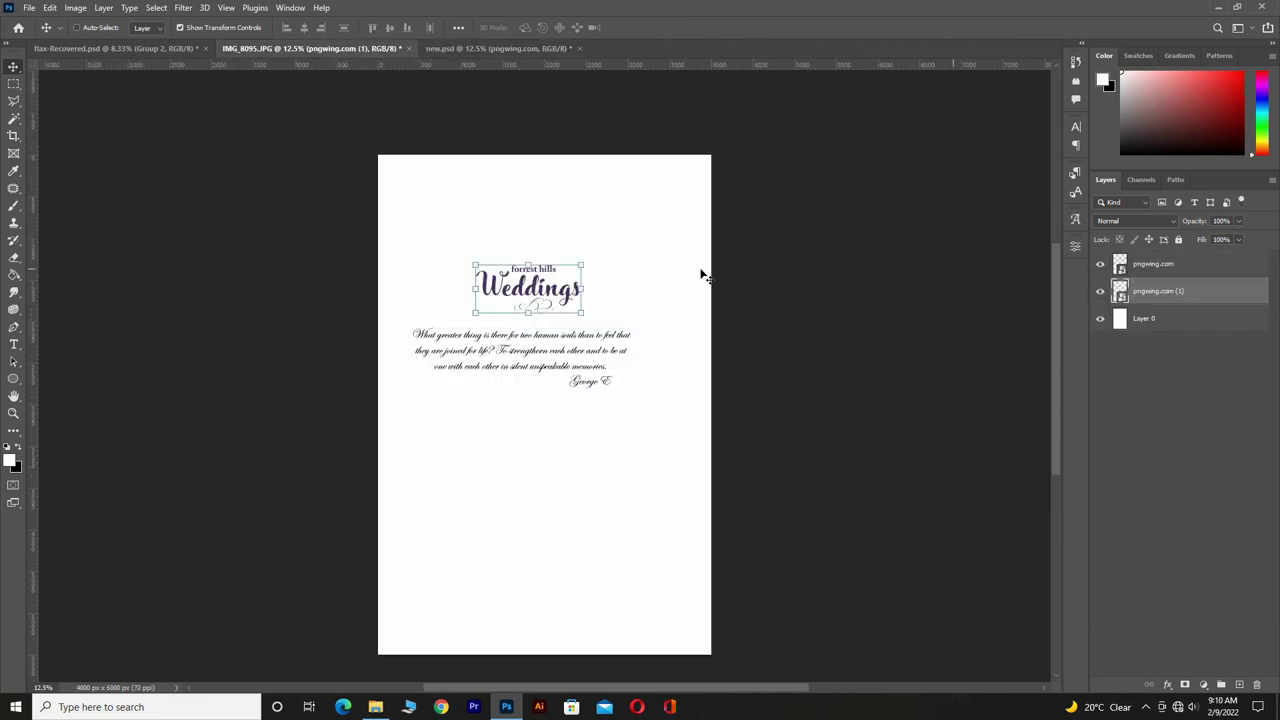
left_click_drag(574, 301, 517, 160)
left_click_drag(926, 303, 920, 263)
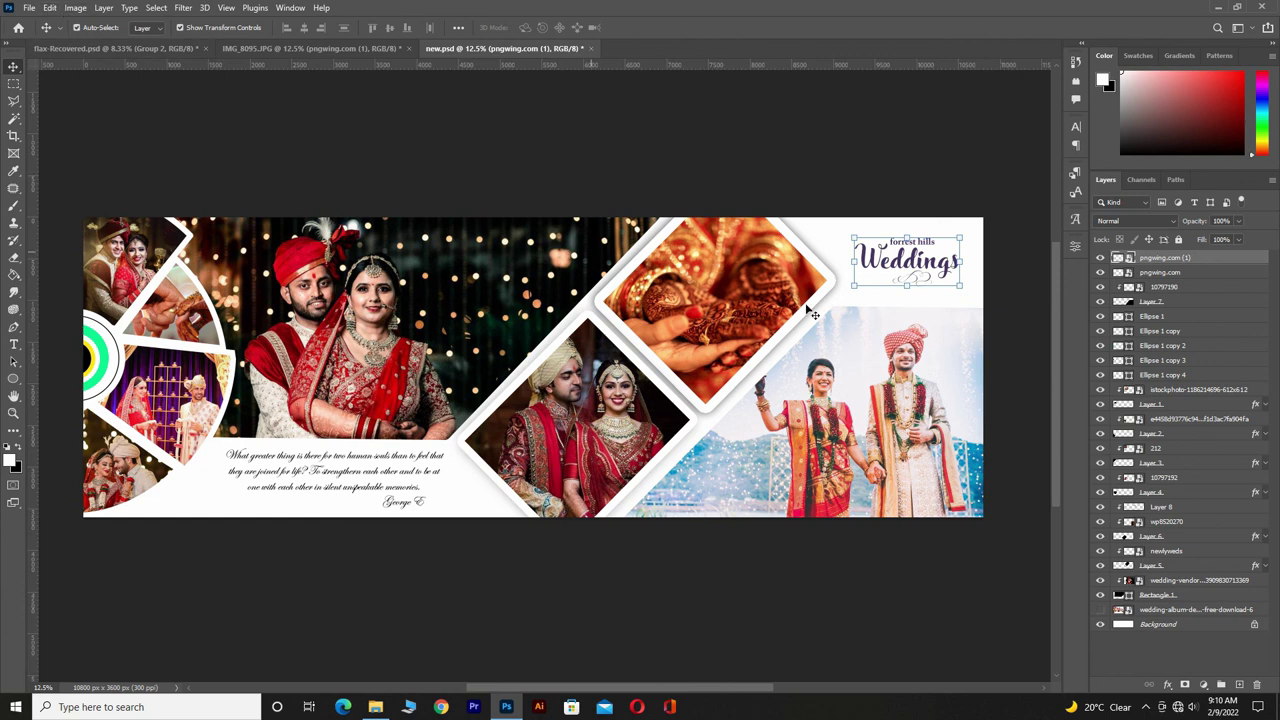
Step: Select all design layers from the Weddings logo down to Rectangle 1 and group them with the default name and settings
left_click_drag(1013, 208, 71, 565)
right_click(533, 392)
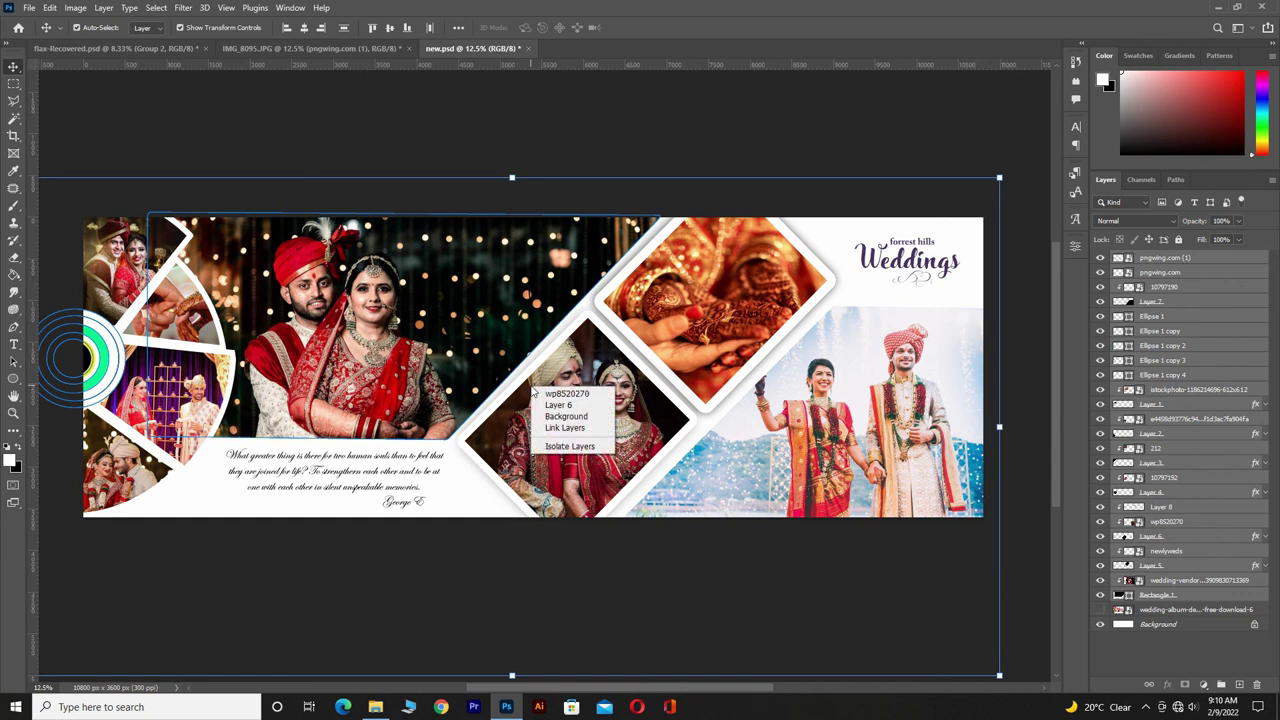
right_click(1231, 338)
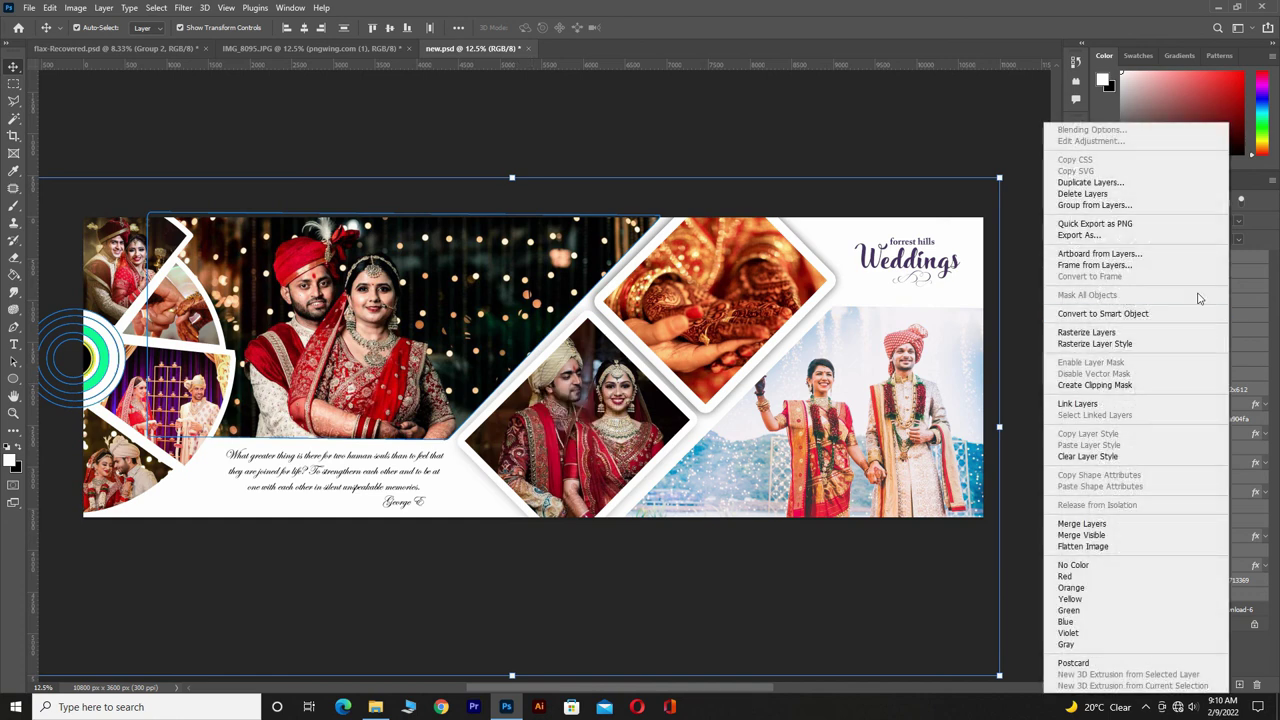
left_click(1138, 205)
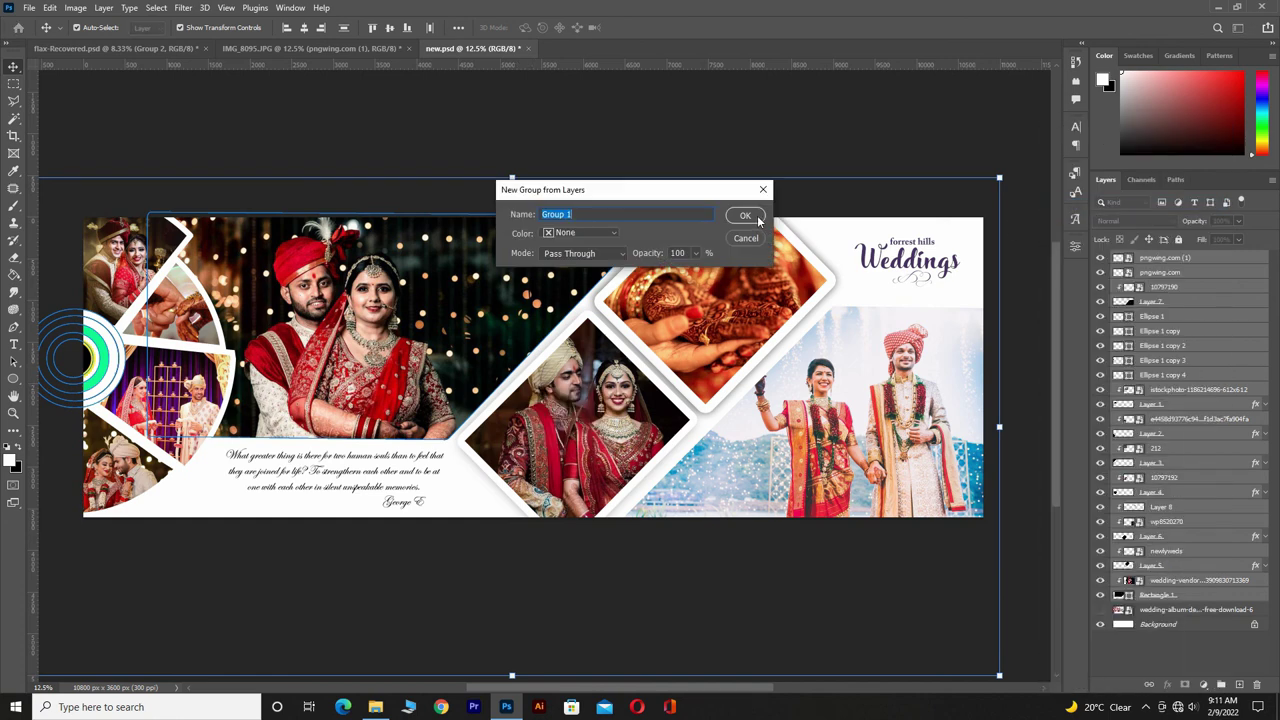
left_click(745, 216)
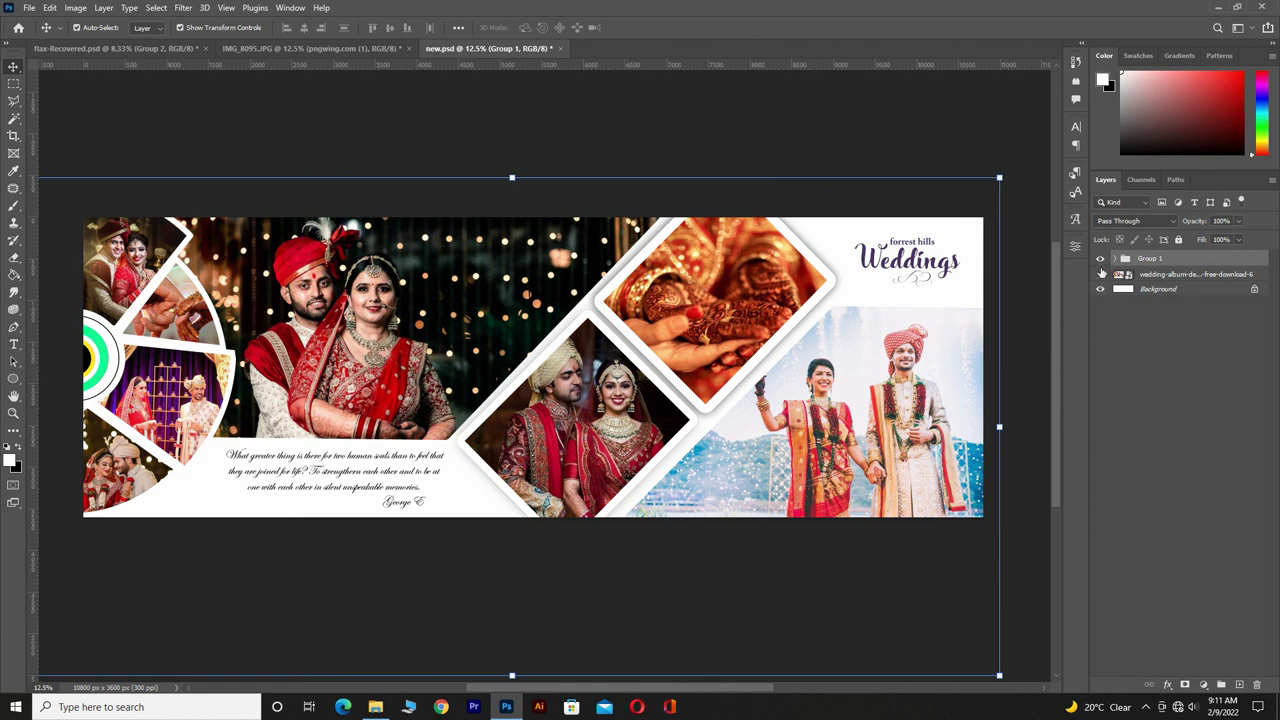